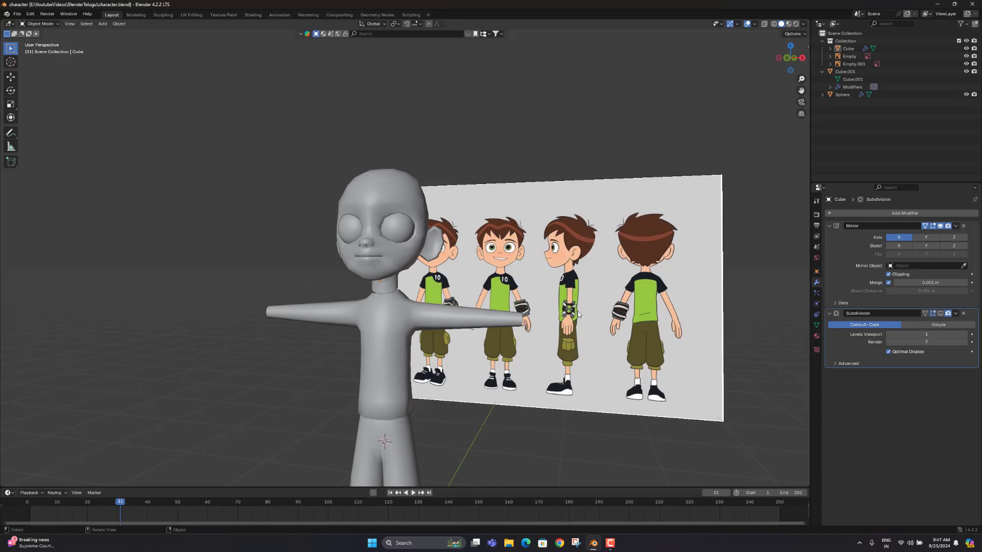
Examine the character's head, torso and open arm ends beside the reference images, including the body mesh in Edit Mode
scroll(579, 320, up, 7)
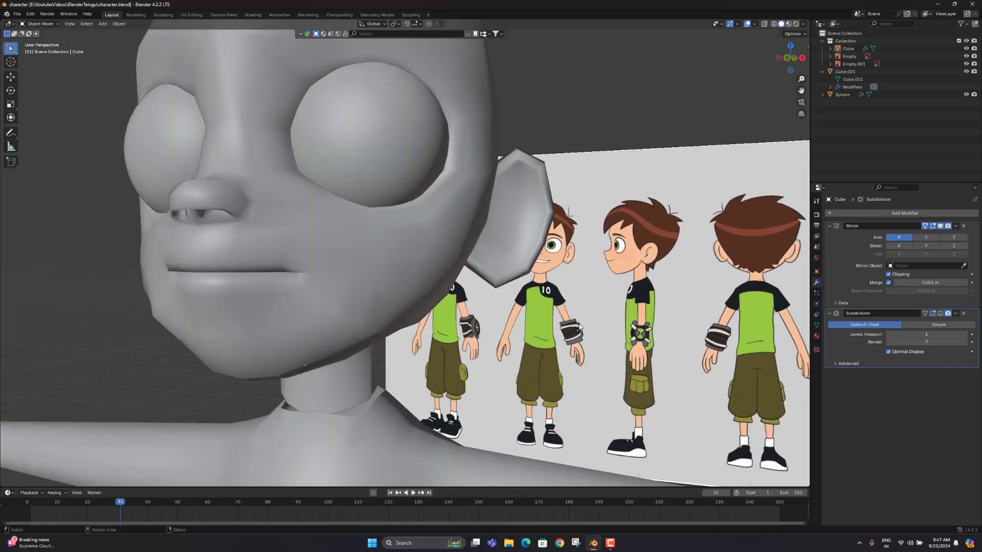
scroll(486, 350, down, 5)
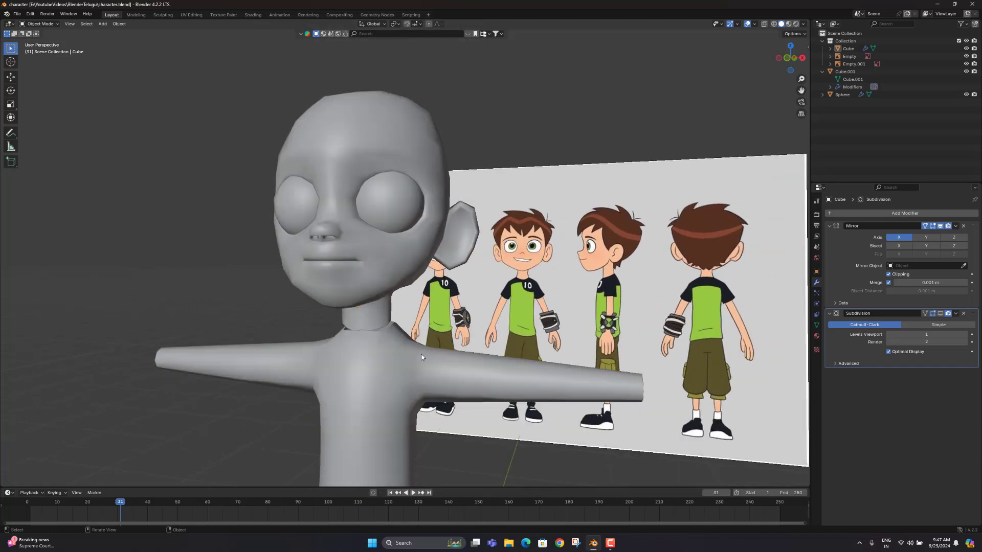
mouse_move(485, 350)
middle_down()
mouse_move(500, 345)
mouse_move(488, 360)
middle_up()
scroll(495, 349, down, 2)
scroll(491, 361, up, 1)
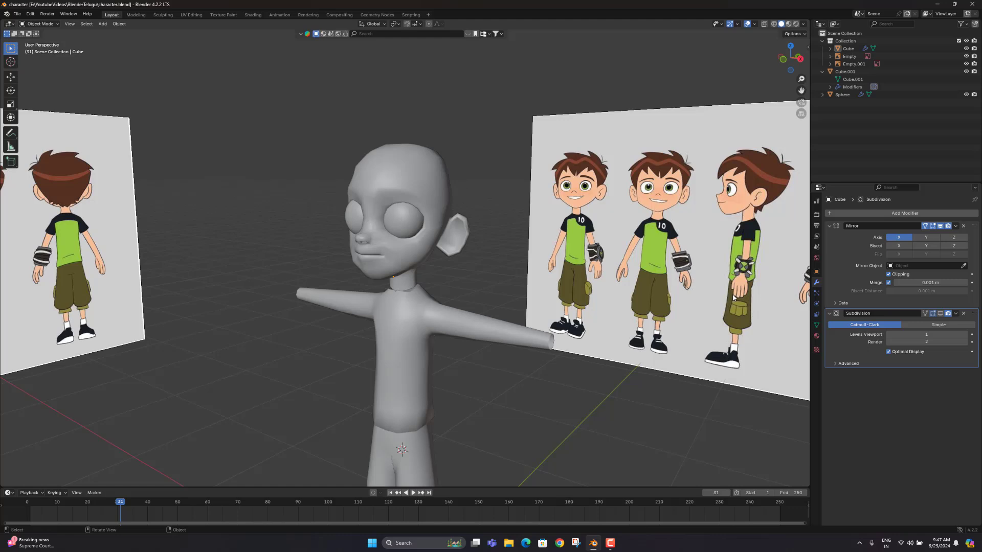
scroll(704, 306, up, 2)
shift+middle_drag(704, 306, 473, 311)
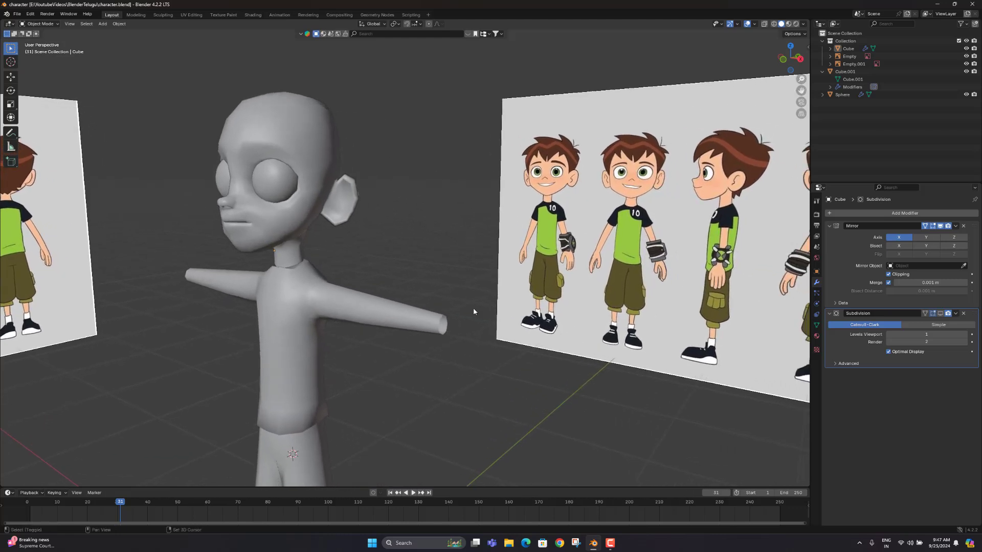
click(349, 322)
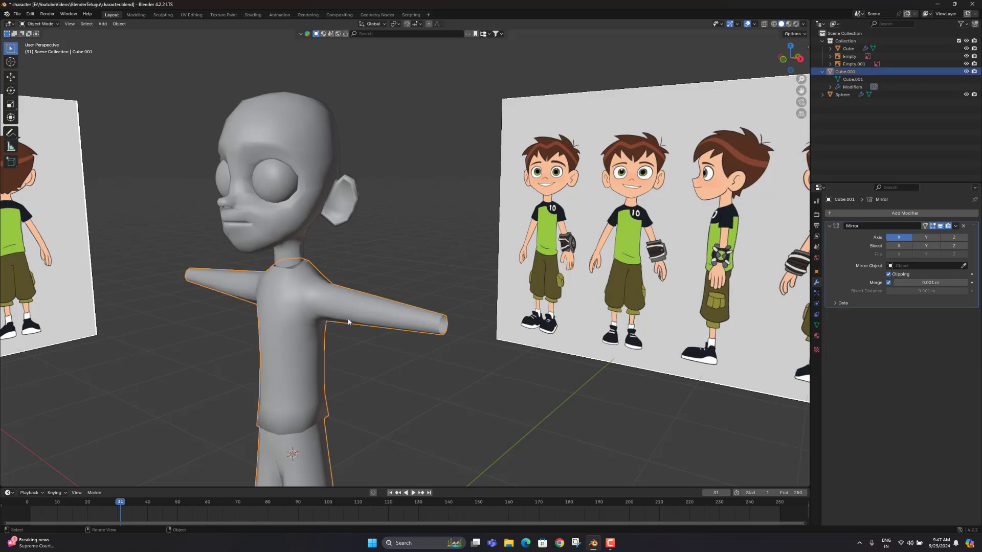
key(Tab)
middle_drag(484, 325, 431, 388)
scroll(491, 386, up, 2)
key(Tab)
scroll(432, 388, up, 2)
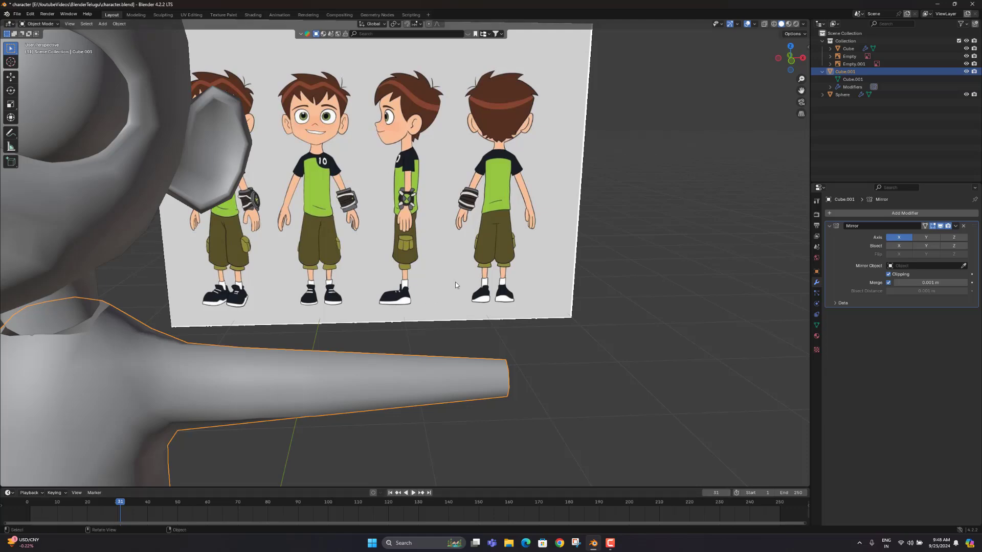
Show the model in right orthographic view with X-ray enabled, framing the reference hand below the watch
middle_drag(455, 281, 431, 290)
key(KP_3)
key(ctrl+KP_3)
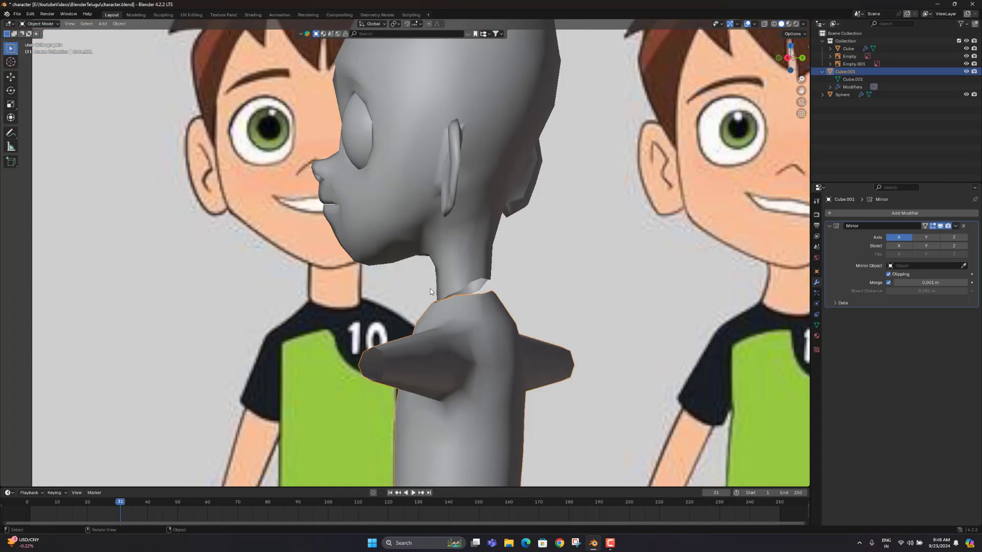
key(KP_3)
scroll(431, 292, down, 8)
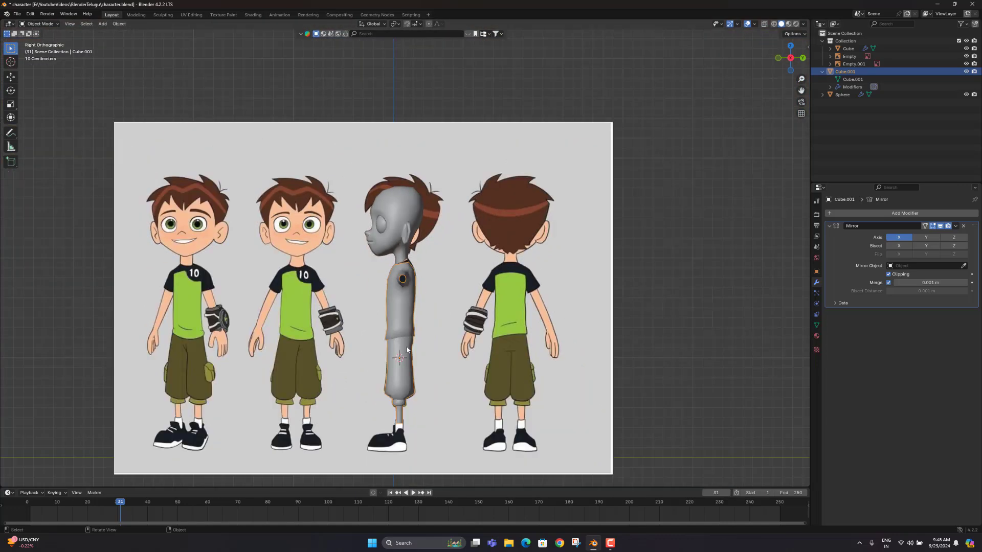
key(alt+z)
scroll(406, 327, up, 5)
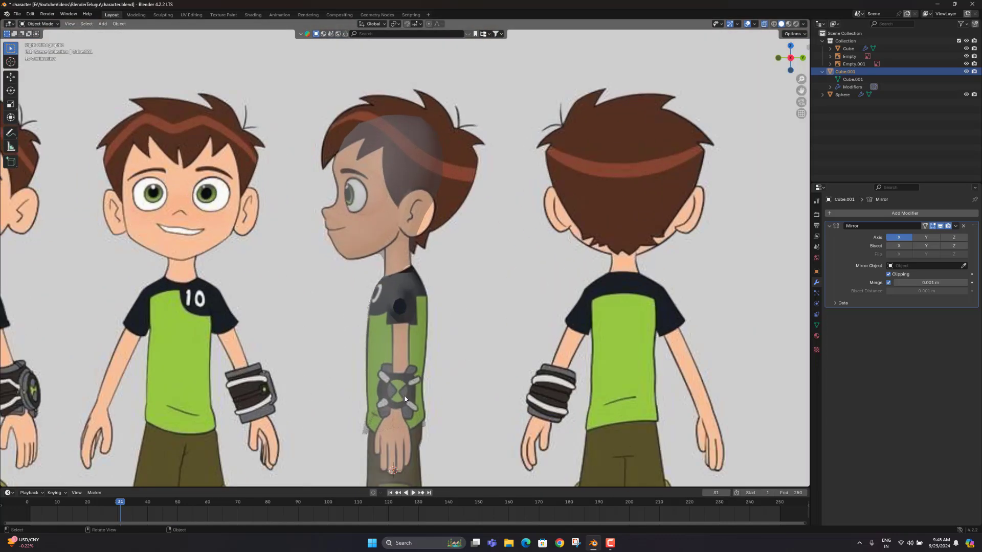
scroll(383, 335, up, 4)
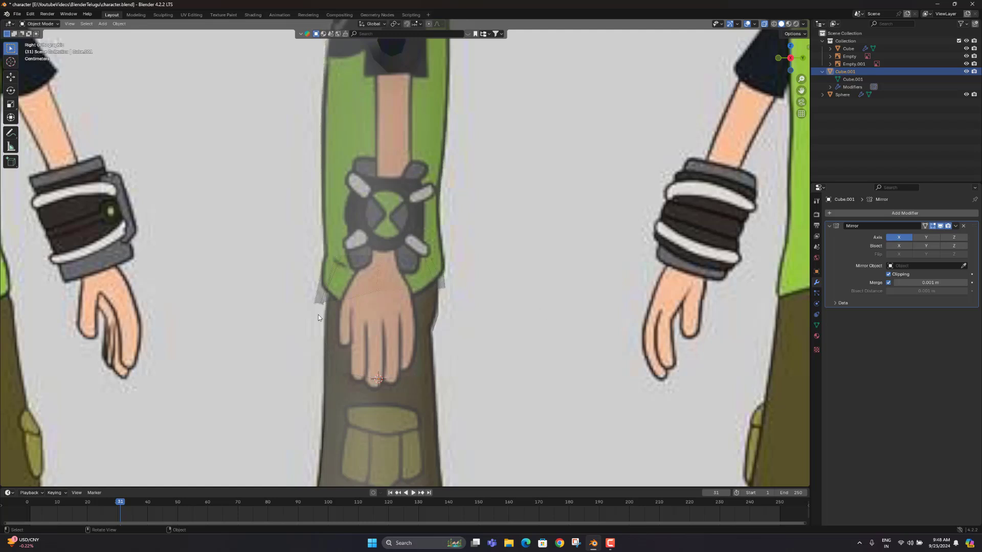
Add a cube mesh and, in Edit Mode, scale all its geometry down to about 0.088
key(shift+a)
mouse_move(289, 325)
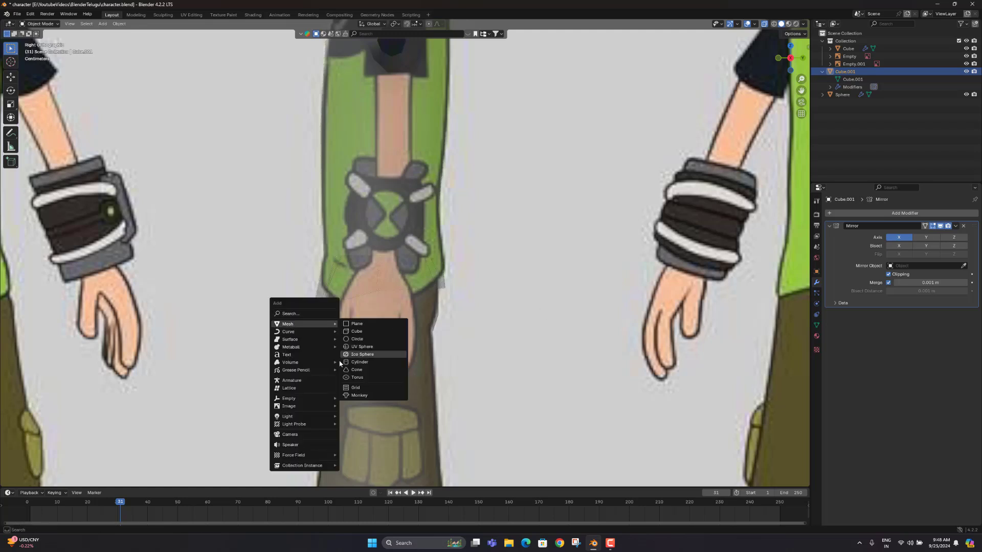
click(380, 331)
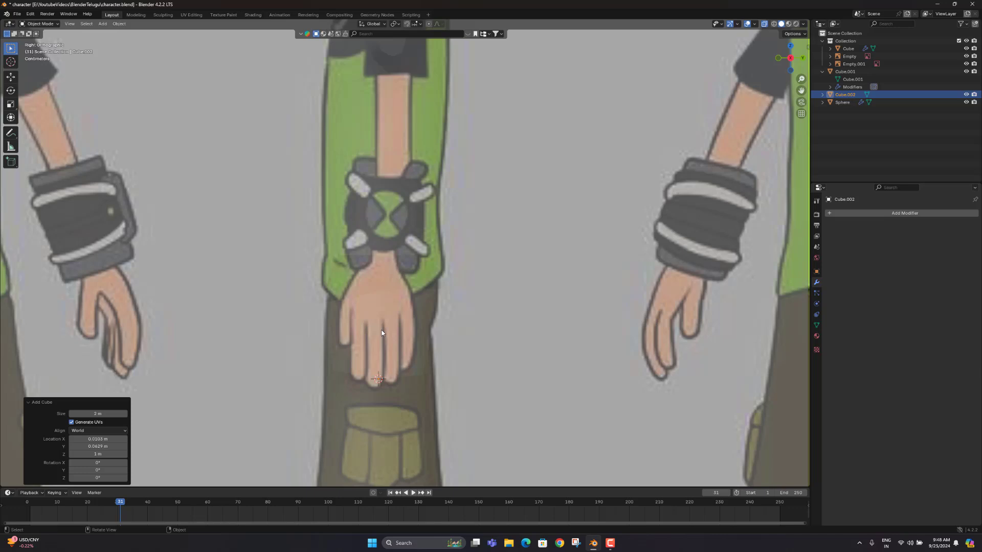
scroll(381, 333, down, 8)
key(Tab)
scroll(591, 312, up, 7)
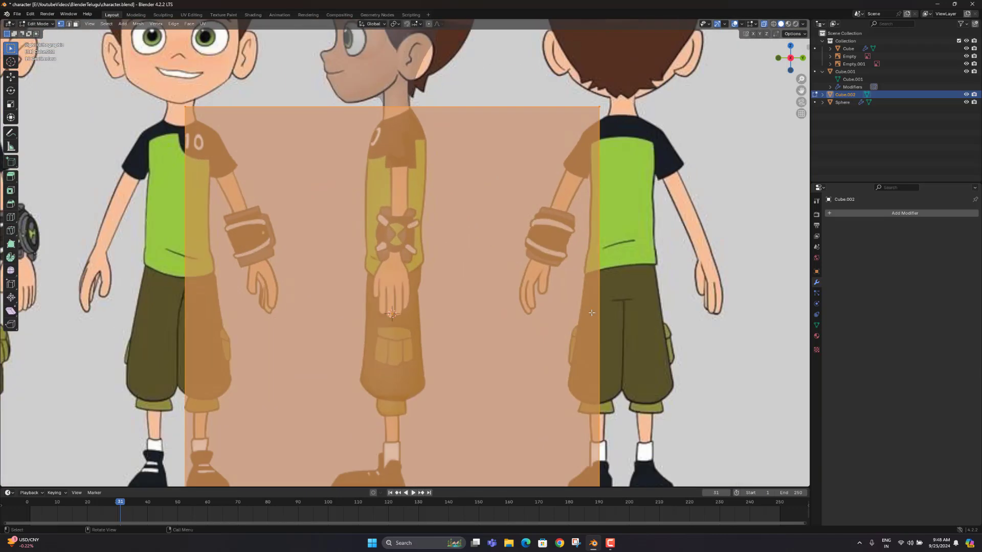
key(s)
click(408, 320)
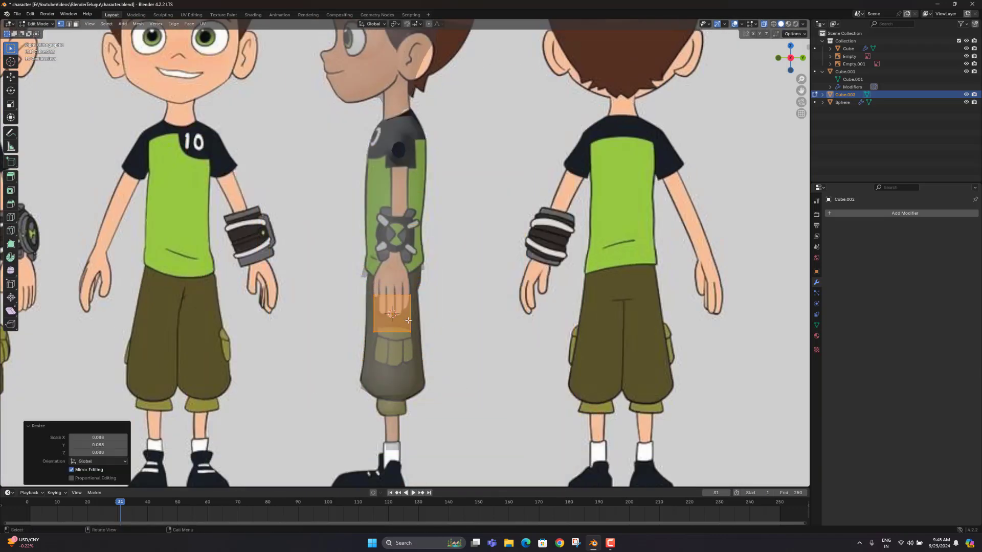
Move the small cube up along Z by about 0.17 m onto the palm of the reference hand
scroll(408, 321, up, 5)
key(g)
key(z)
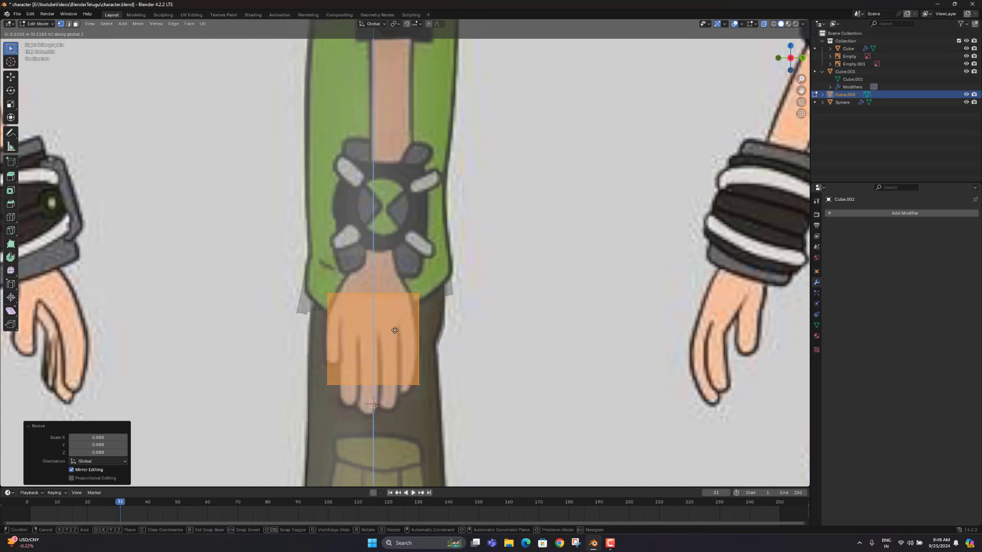
click(397, 309)
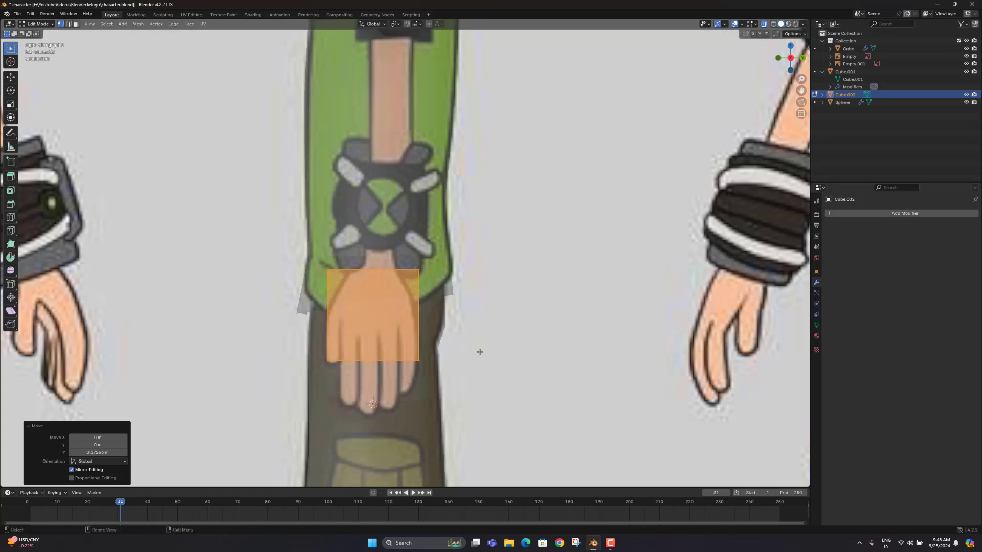
Scale the cube along Y to about 0.81 and shift it about 0.007 m along Y to match the palm width
key(s)
key(z)
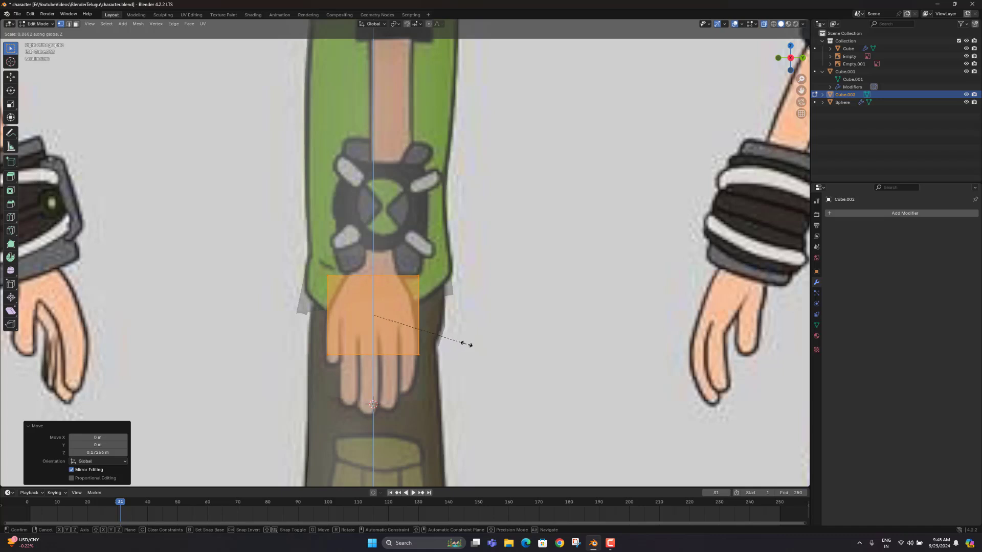
key(y)
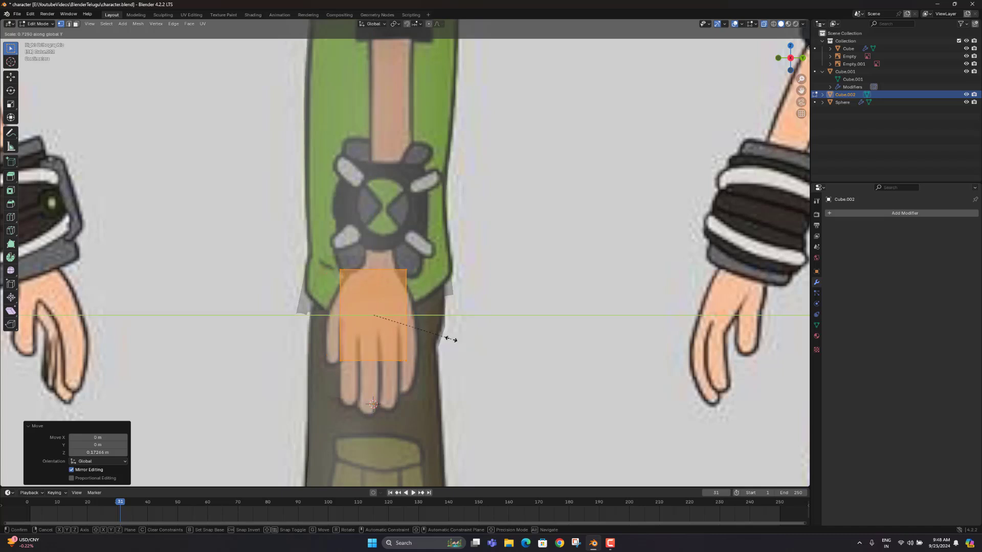
click(463, 340)
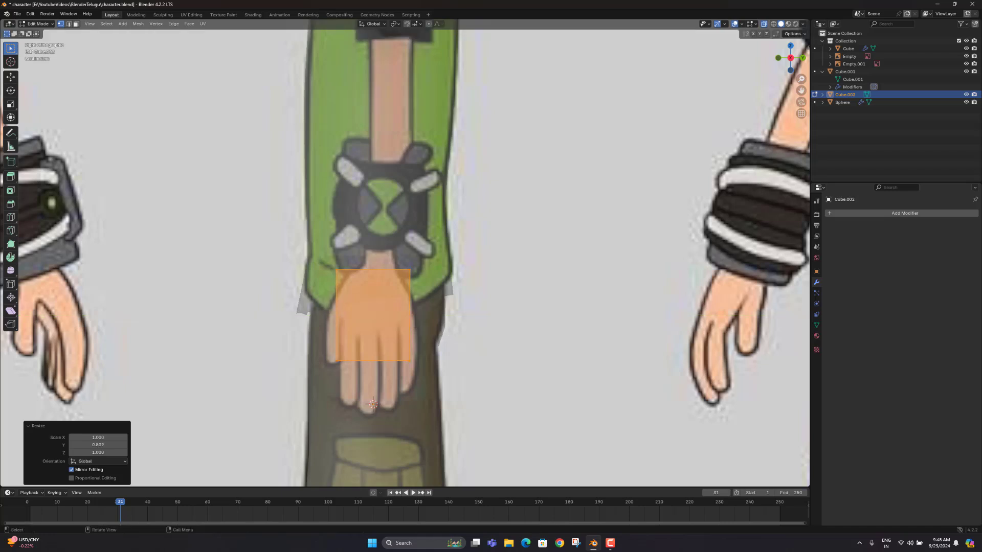
key(g)
key(y)
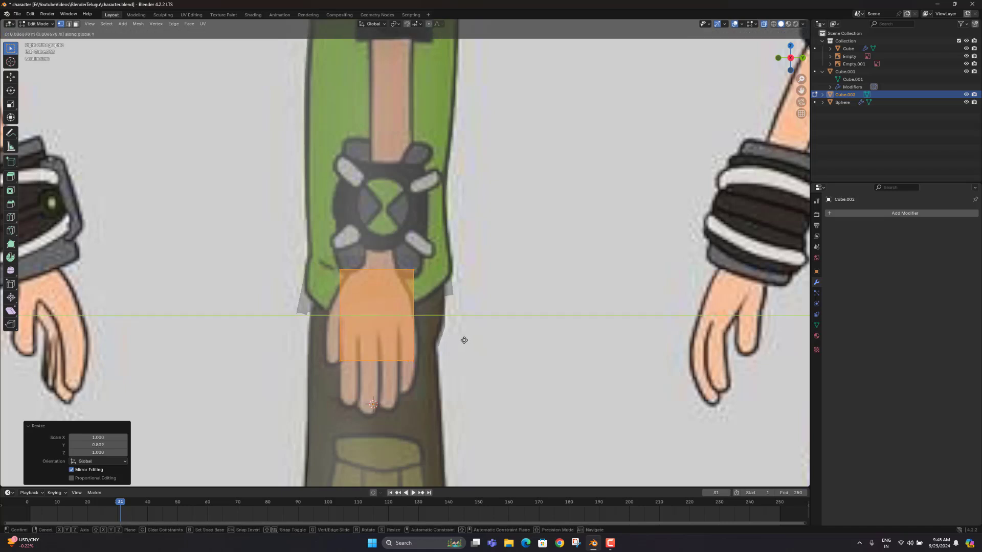
click(461, 340)
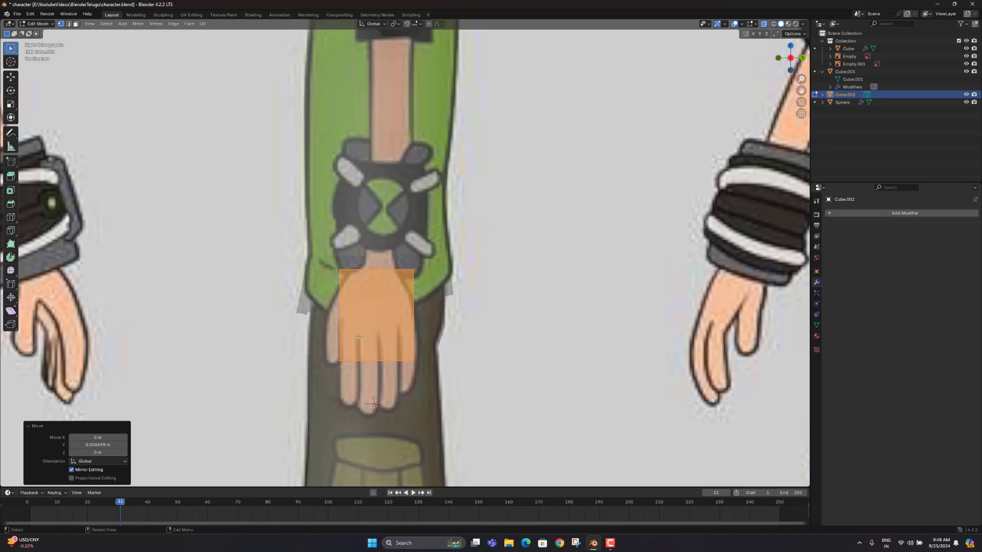
scroll(416, 340, up, 3)
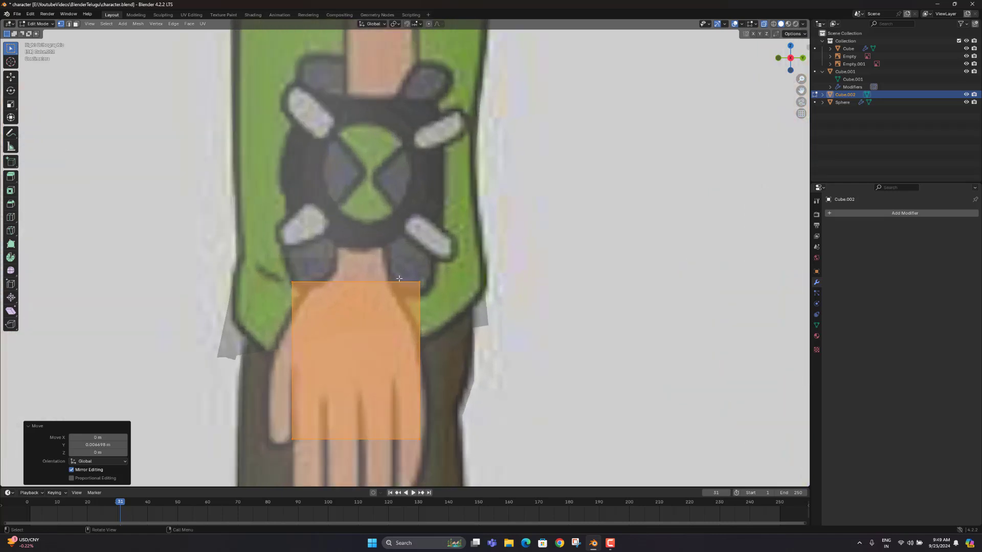
In front view, move the block along X onto the reference hand and thin it along X to about 0.38
middle_drag(401, 276, 325, 263)
key(KP_1)
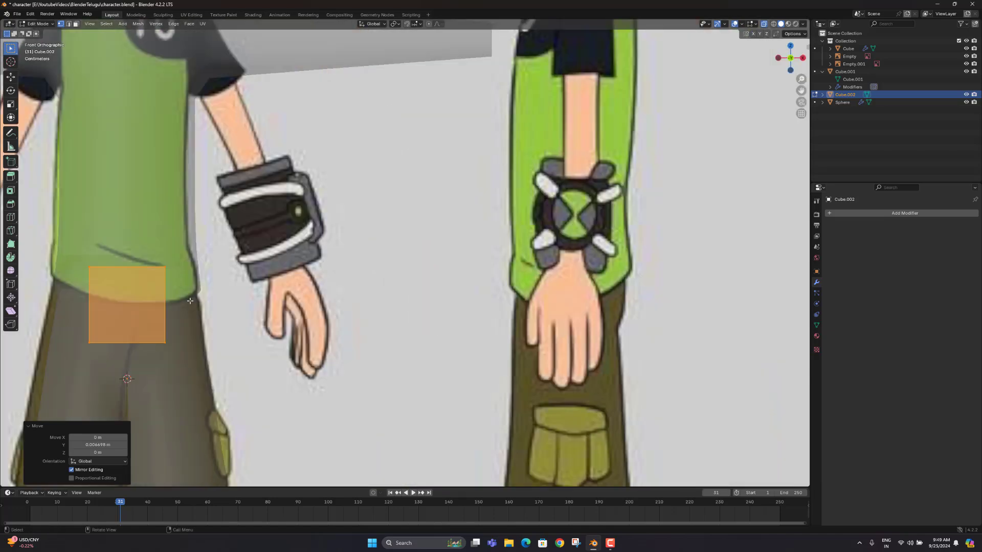
key(g)
key(x)
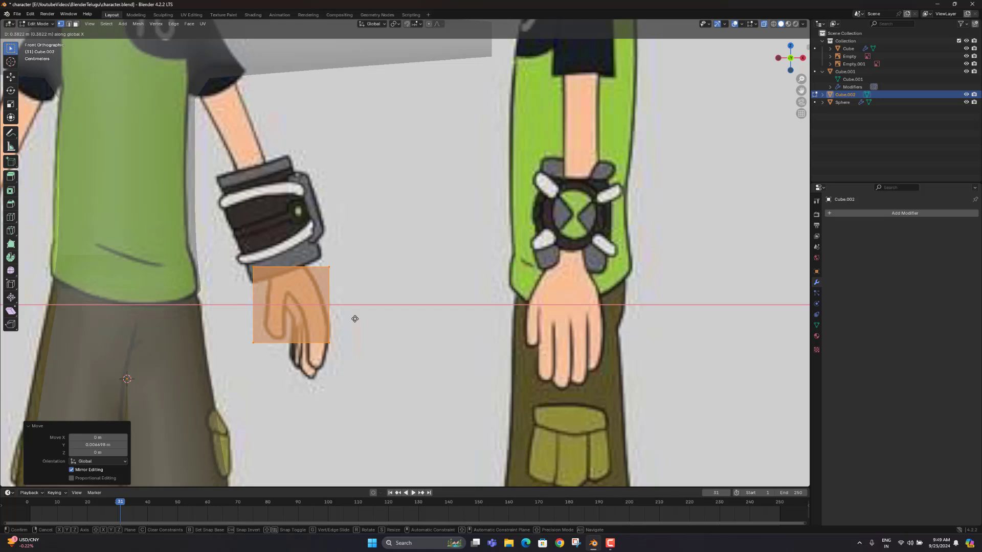
click(356, 319)
key(s)
key(x)
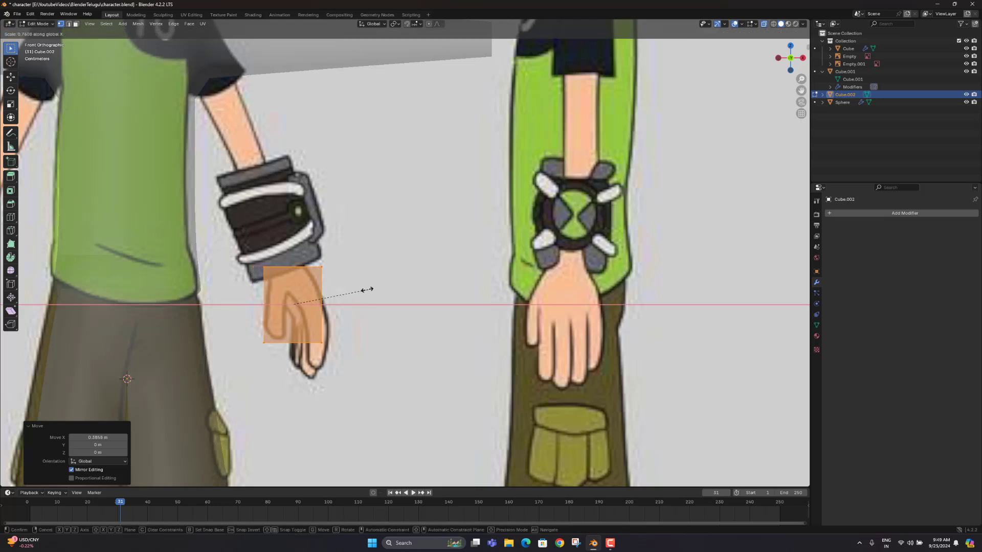
click(328, 300)
Add one centred loop cut dividing the palm block's width in half, with a slide factor of 0
key(KP_3)
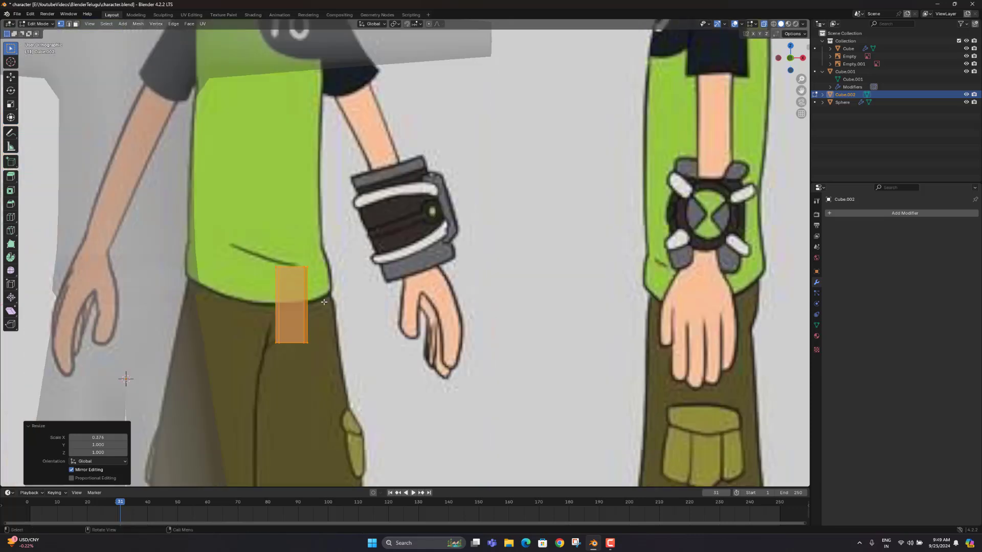
middle_drag(422, 276, 483, 357)
scroll(203, 213, up, 4)
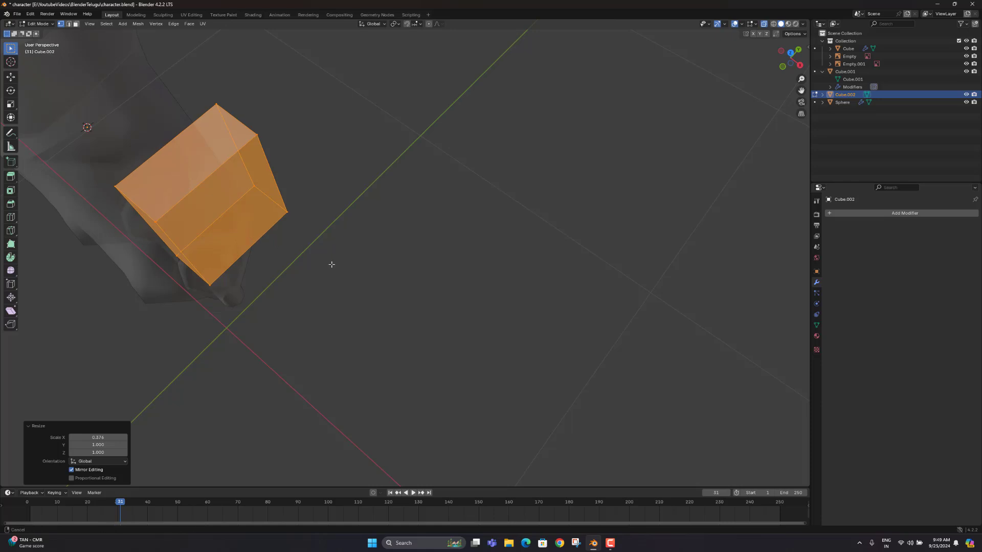
shift+middle_drag(331, 266, 368, 279)
key(ctrl+r)
click(333, 242)
right_click(334, 241)
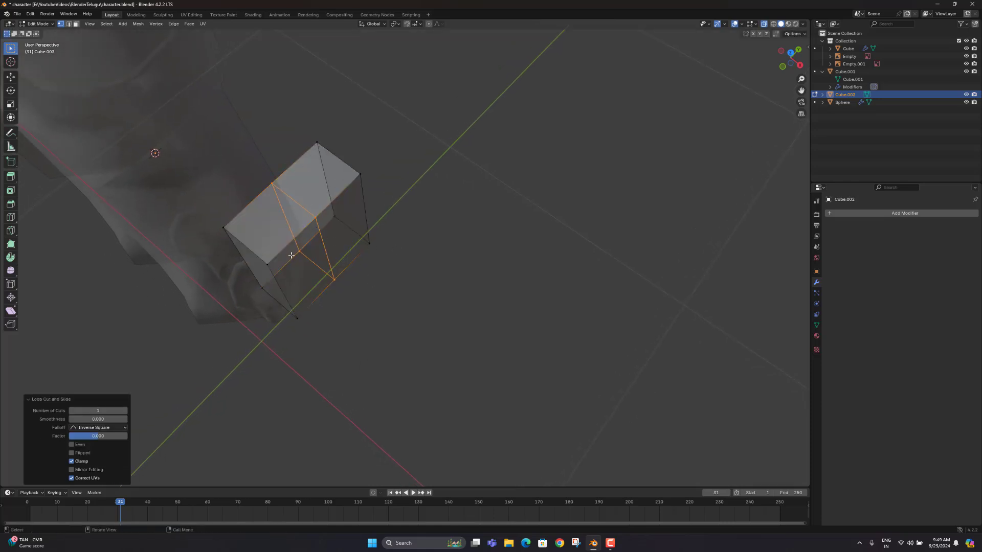
Add a second centred loop cut dividing the palm block's thickness in half
middle_drag(333, 245, 254, 257)
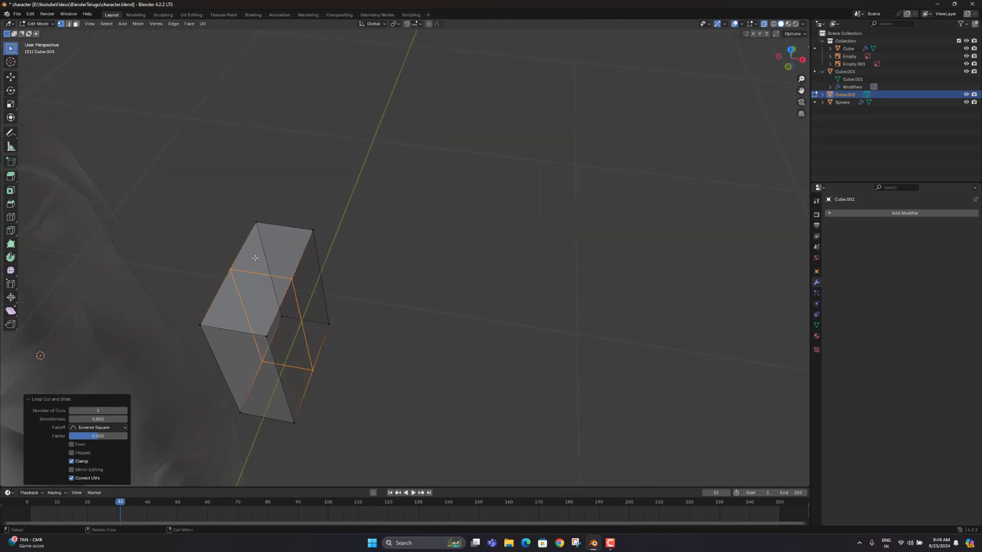
key(ctrl+r)
click(282, 332)
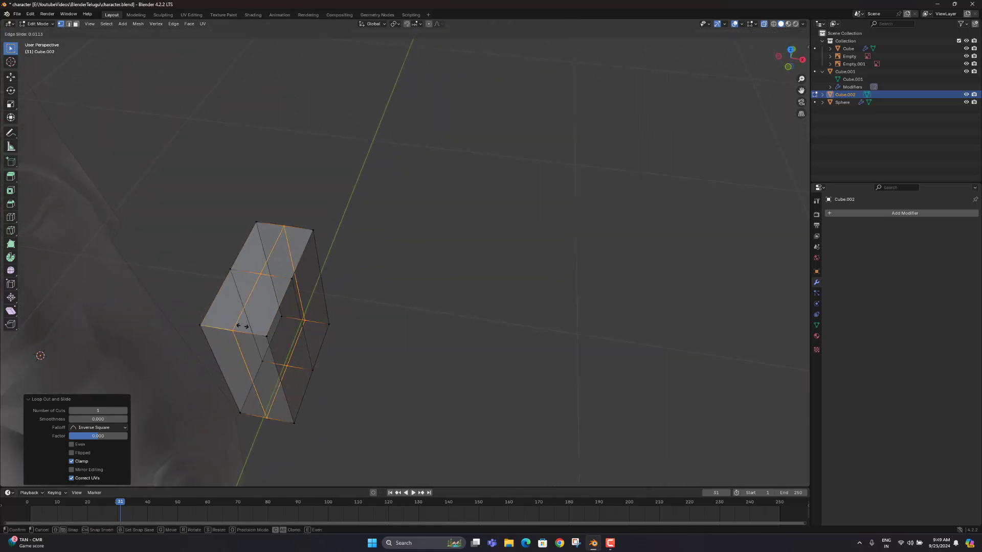
right_click(283, 333)
With X-ray off, delete the four top faces at the wrist end of the palm block, then return to right view
middle_drag(282, 333, 306, 295)
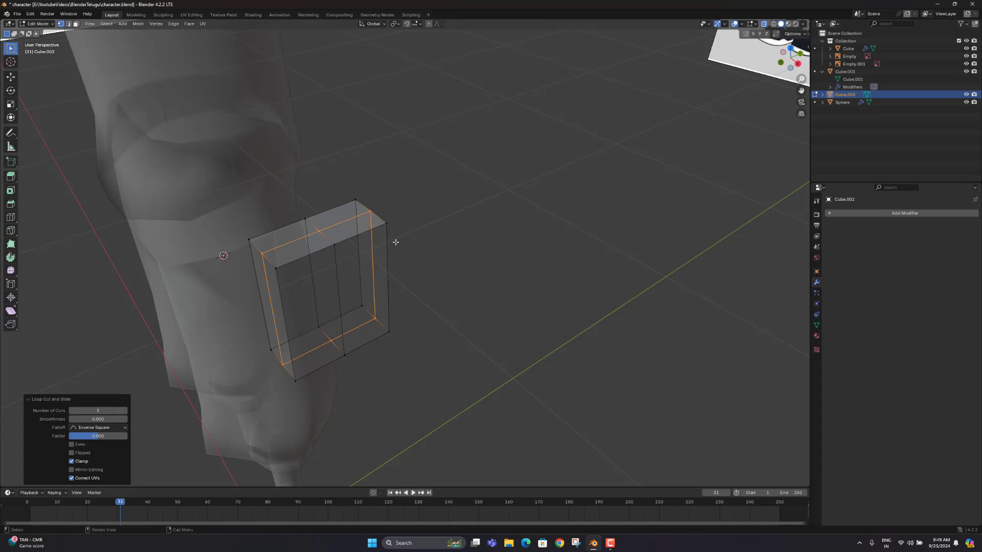
key(3)
key(alt+z)
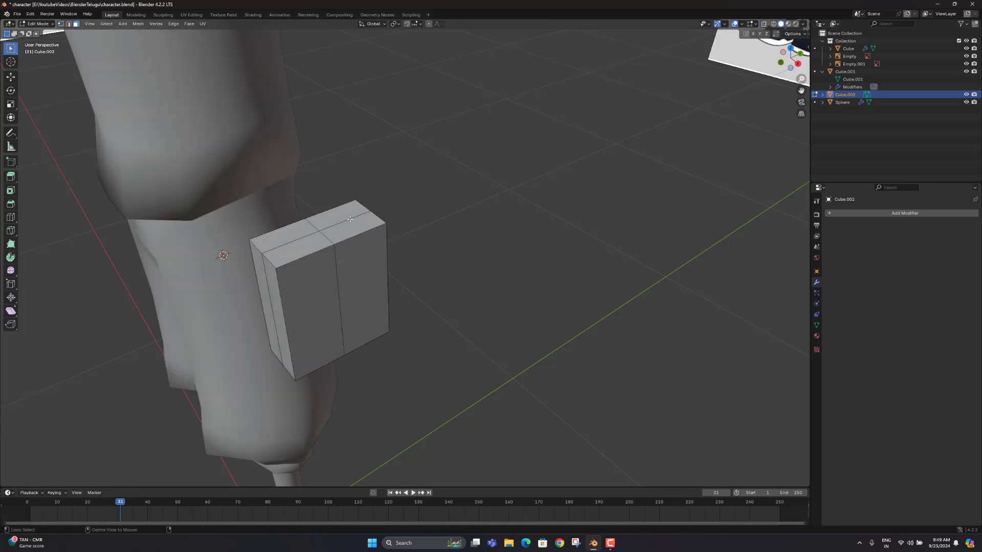
click(345, 219)
shift+click(336, 214)
shift+click(284, 236)
shift+click(308, 254)
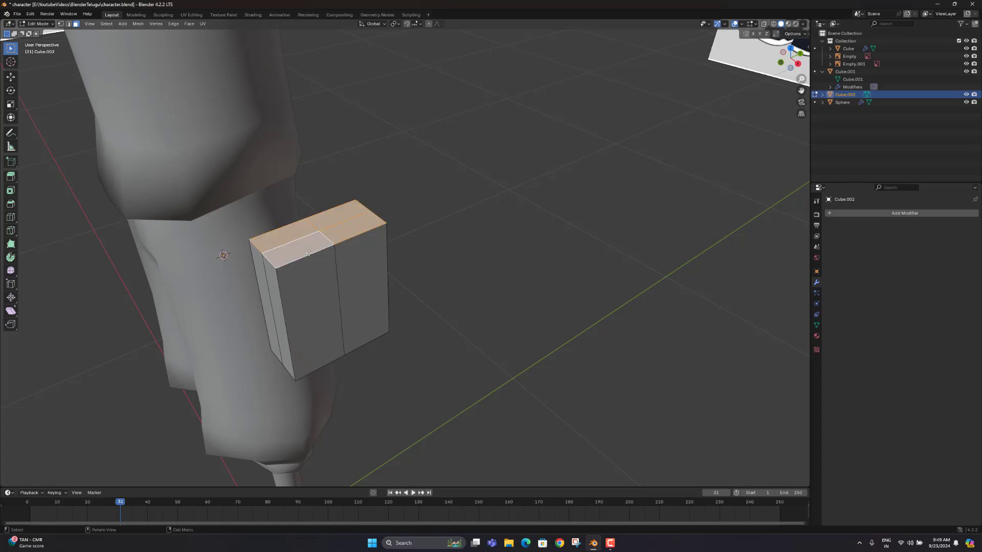
key(x)
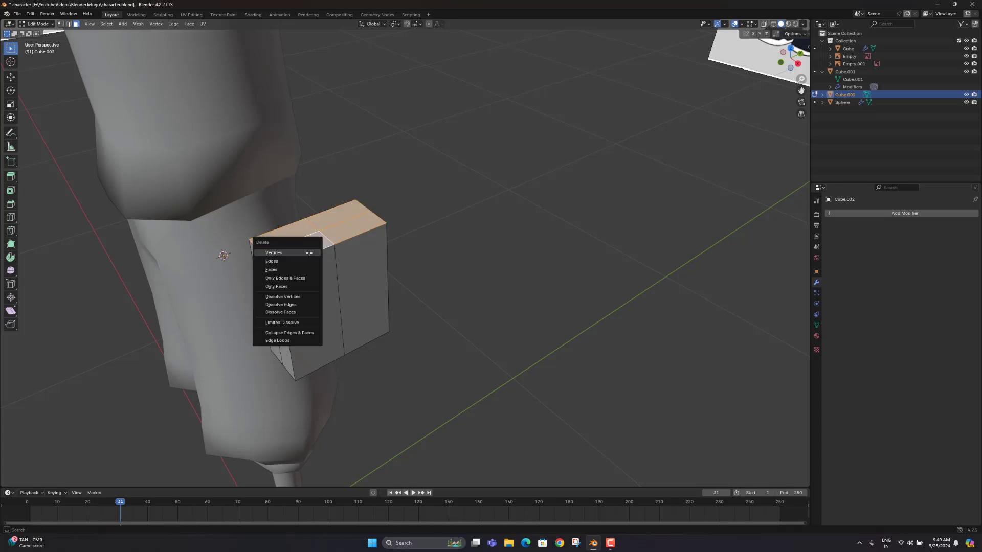
click(286, 271)
key(KP_3)
scroll(382, 322, down, 5)
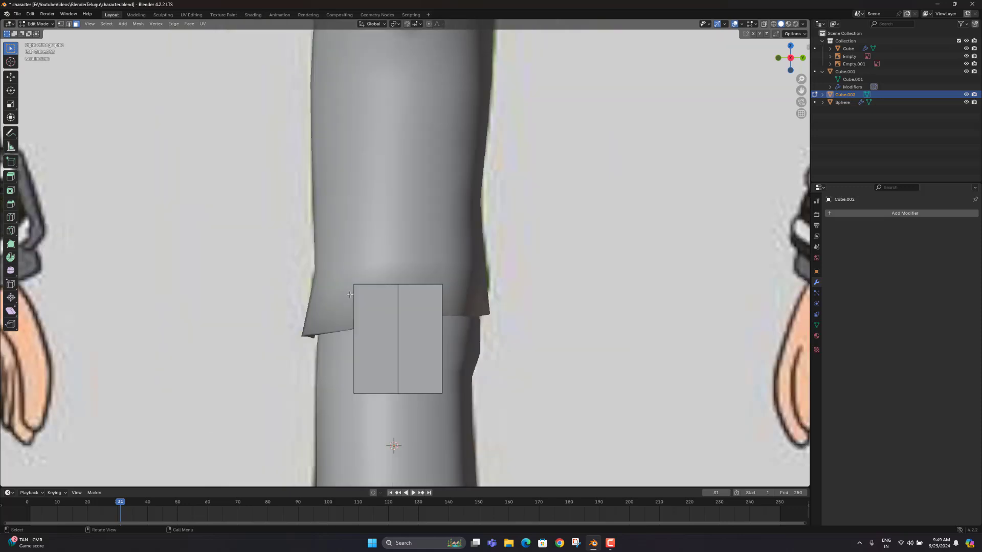
With X-ray on in vertex selection, move the palm's top centre vertex about 0.005 m along Y and 0.013 m up toward the reference wrist
scroll(382, 322, down, 1)
key(alt+z)
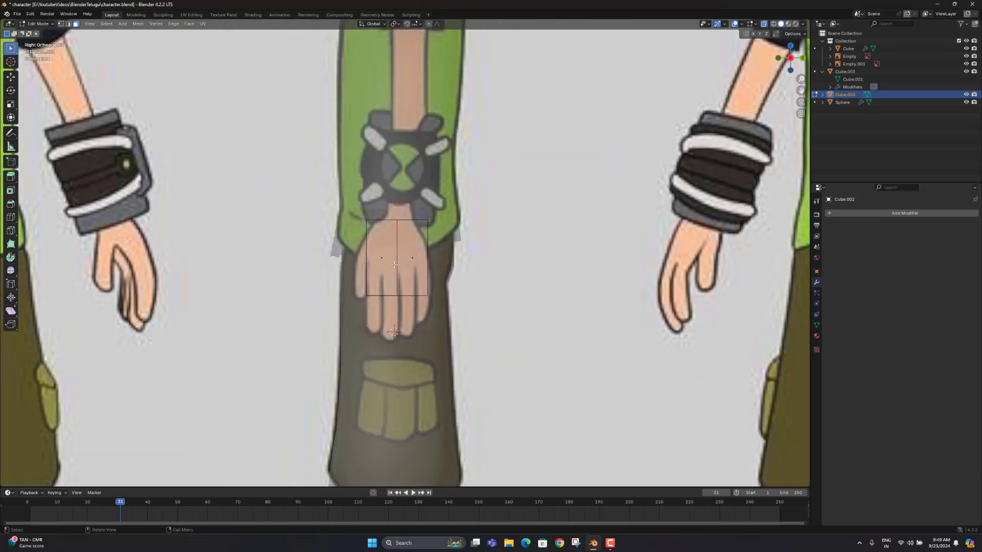
scroll(431, 204, up, 3)
key(1)
click(391, 196)
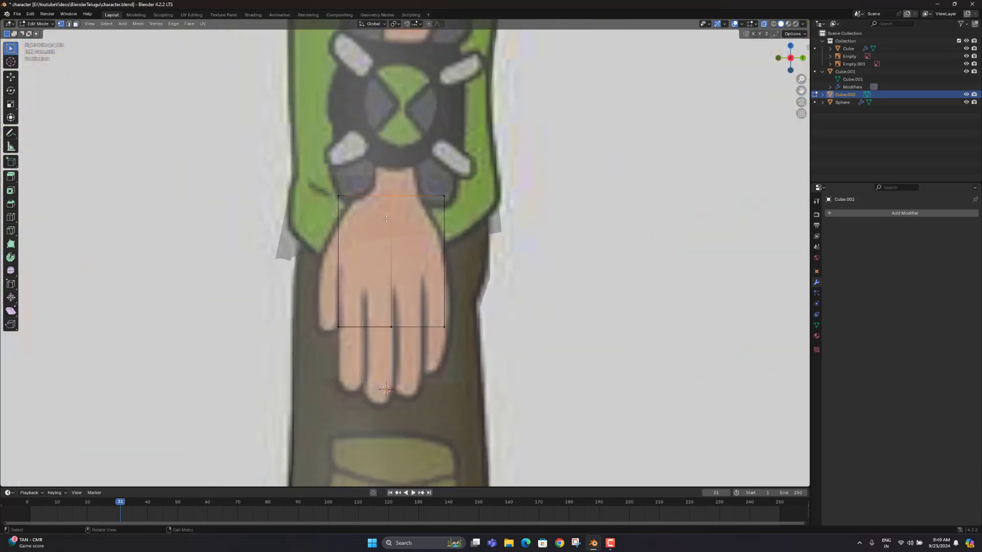
key(g)
click(394, 208)
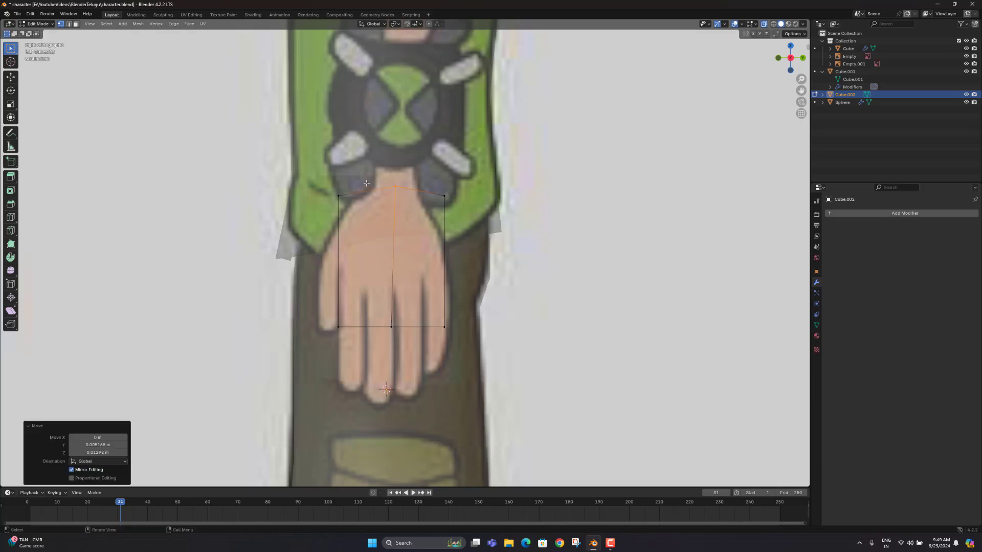
Move the palm's two top corner vertices about 0.03 m inward so the top narrows to the reference wrist
click(339, 197)
key(g)
click(376, 218)
click(444, 196)
key(g)
click(499, 205)
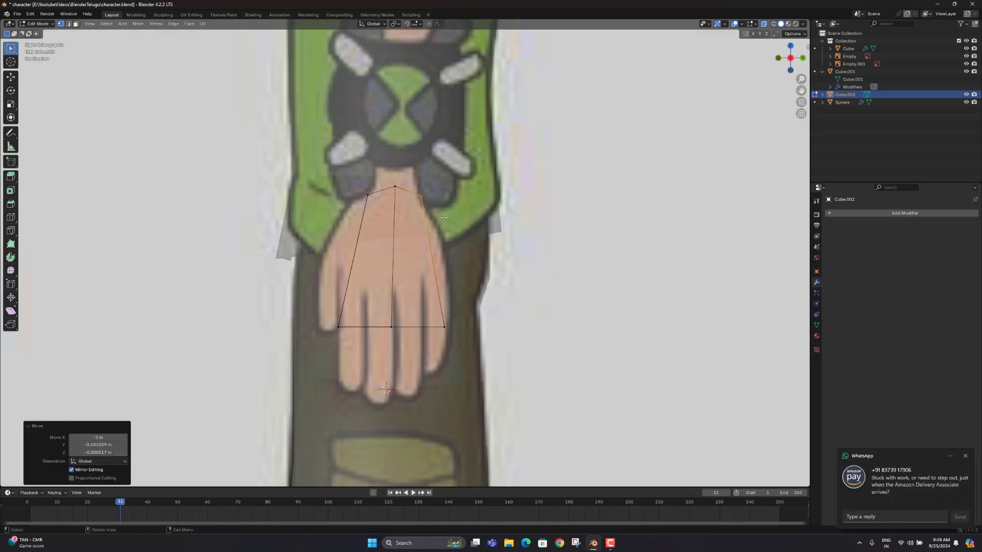
Add one horizontal loop cut across the palm and slide it toward the wrist with a factor of about -0.28
key(ctrl+r)
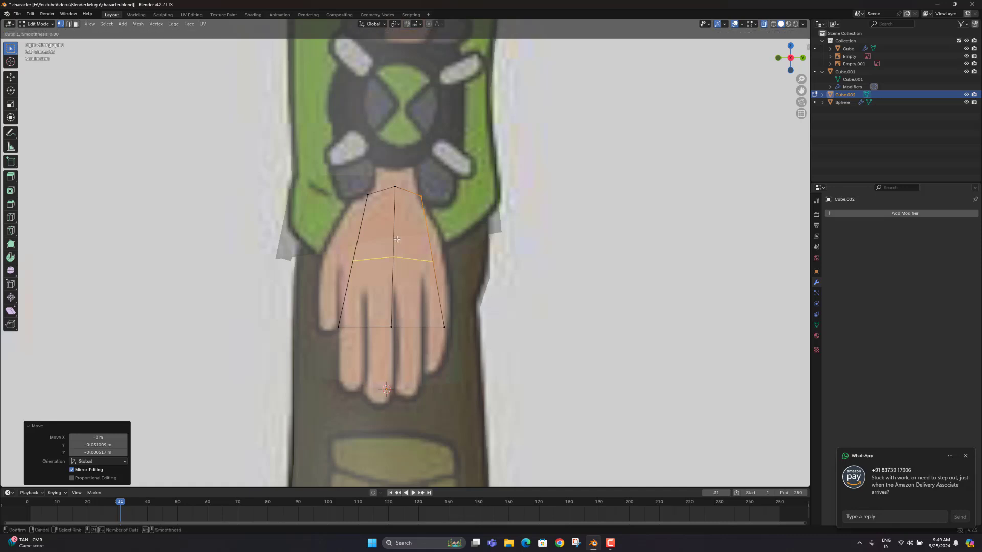
click(394, 236)
click(433, 219)
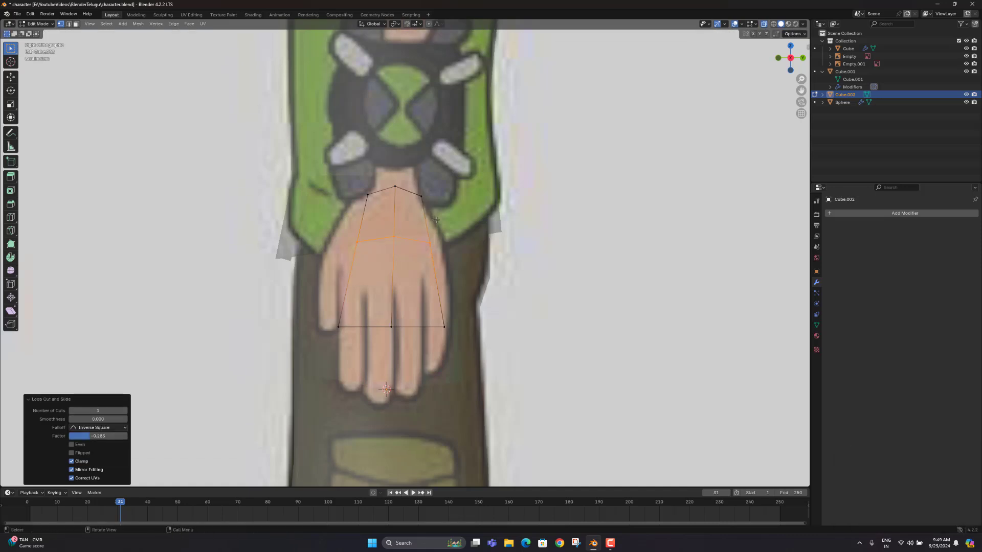
Move the new loop's two outer vertices outward to the reference hand's side contours
click(430, 253)
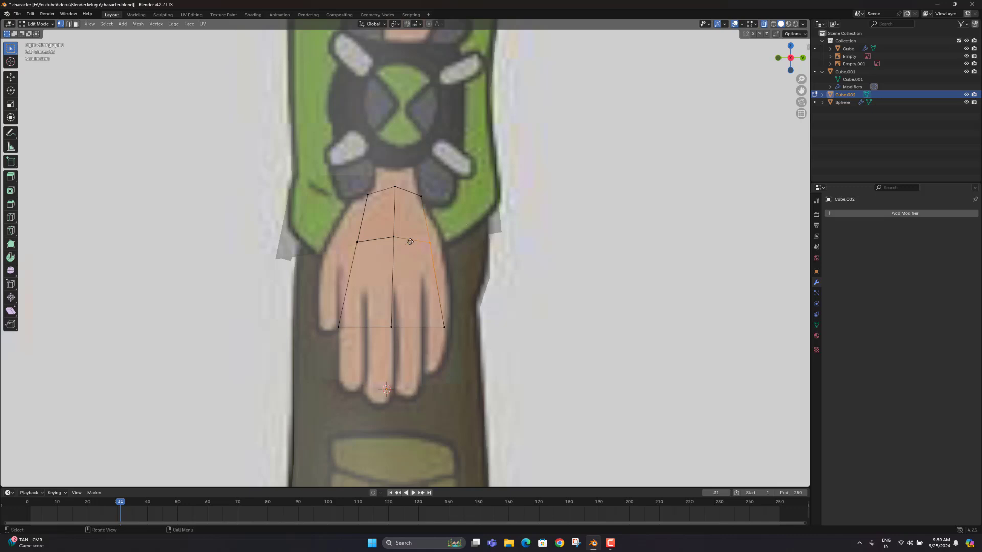
key(g)
click(452, 270)
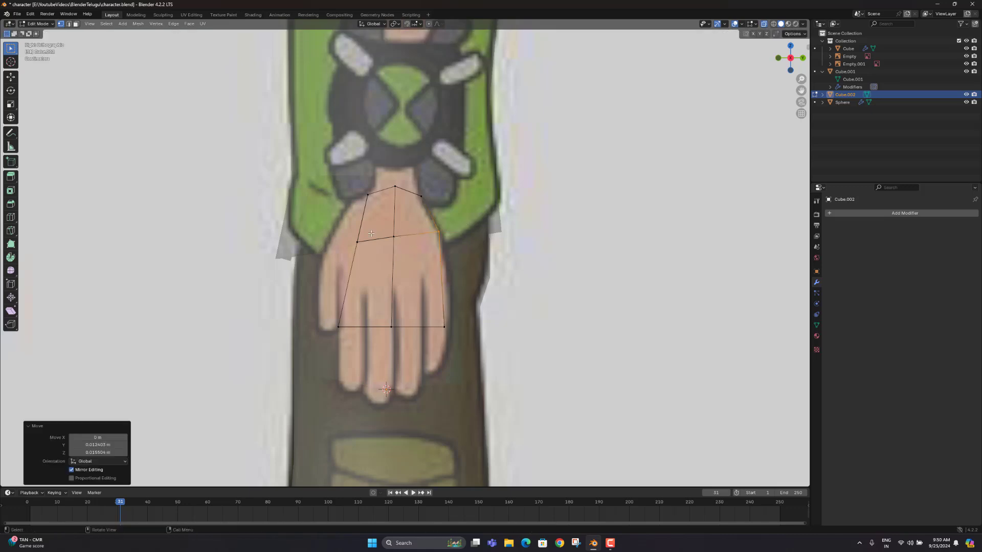
click(345, 254)
key(g)
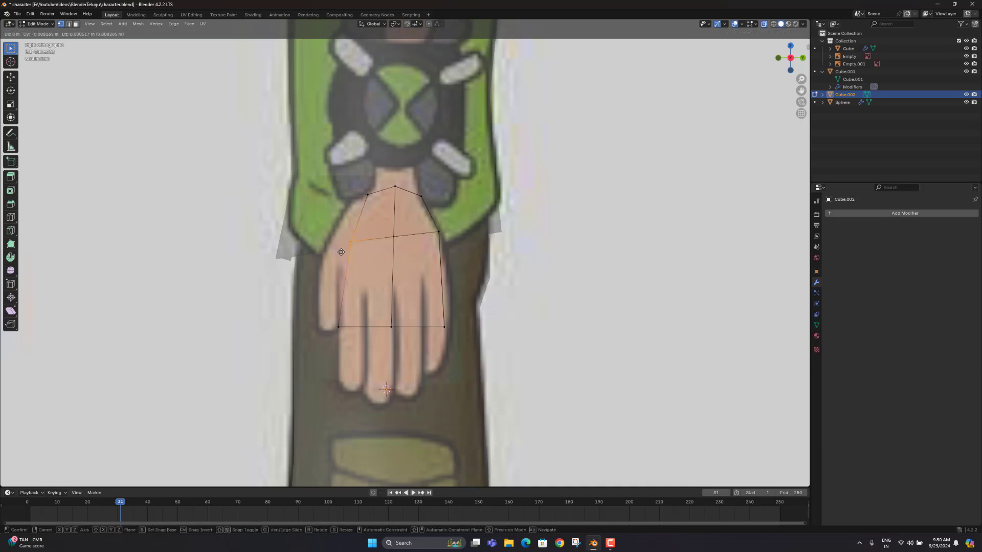
click(340, 252)
Move the palm's whole bottom row of vertices up about 0.078 m along Z to the base of the fingers
drag(485, 317, 342, 384)
key(g)
key(z)
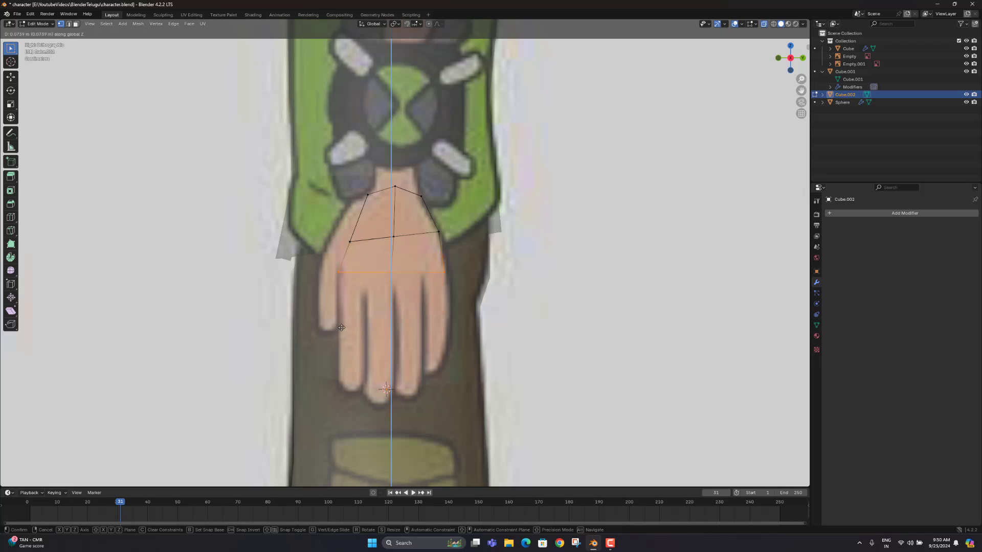
click(340, 324)
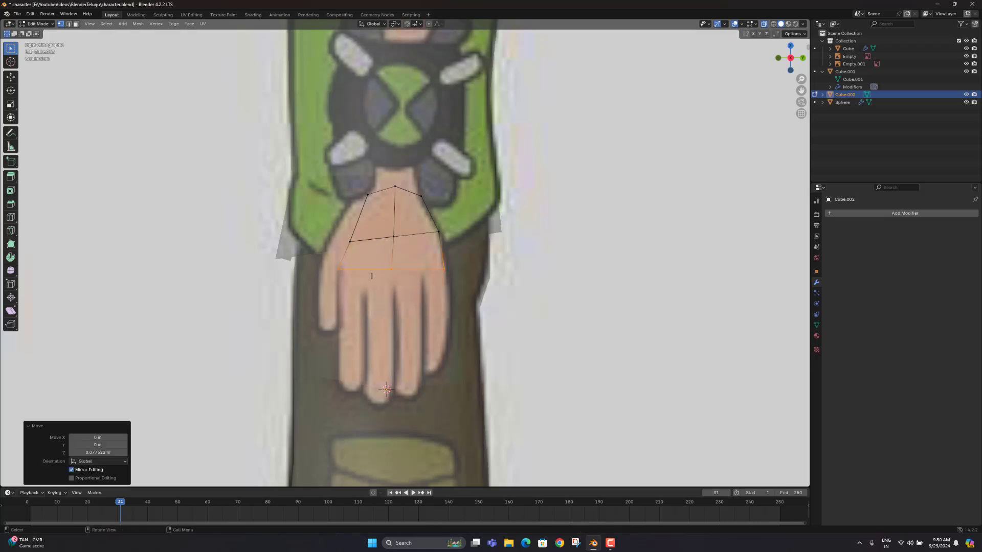
Adjust the middle loop's -Y side vertex to the hand outline and raise its centre vertex about 0.013 m
click(345, 240)
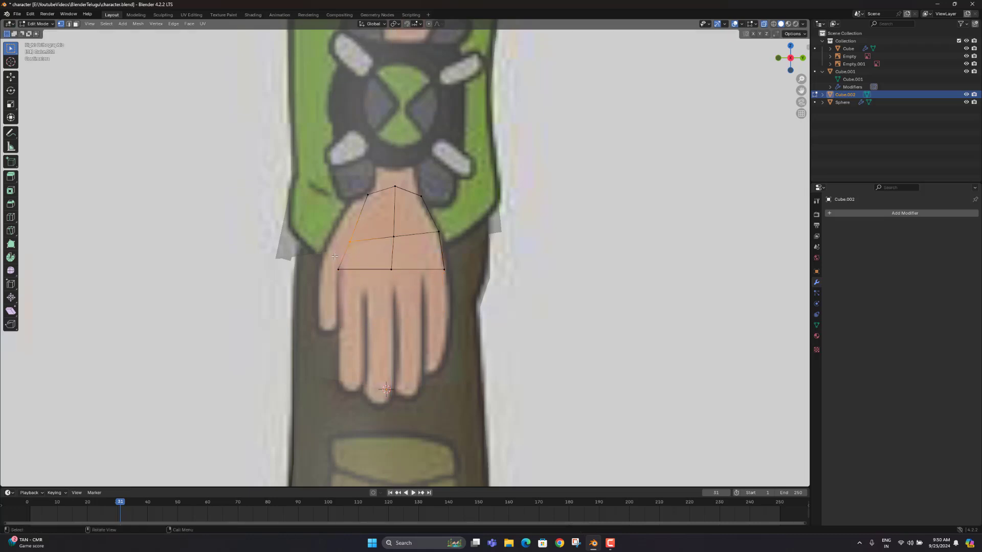
key(g)
click(345, 247)
click(393, 236)
key(g)
click(403, 245)
Select the centre vertices along the palm's open wrist edge and raise them along Z into a peak
scroll(402, 244, down, 4)
middle_drag(378, 246, 418, 259)
scroll(306, 230, up, 4)
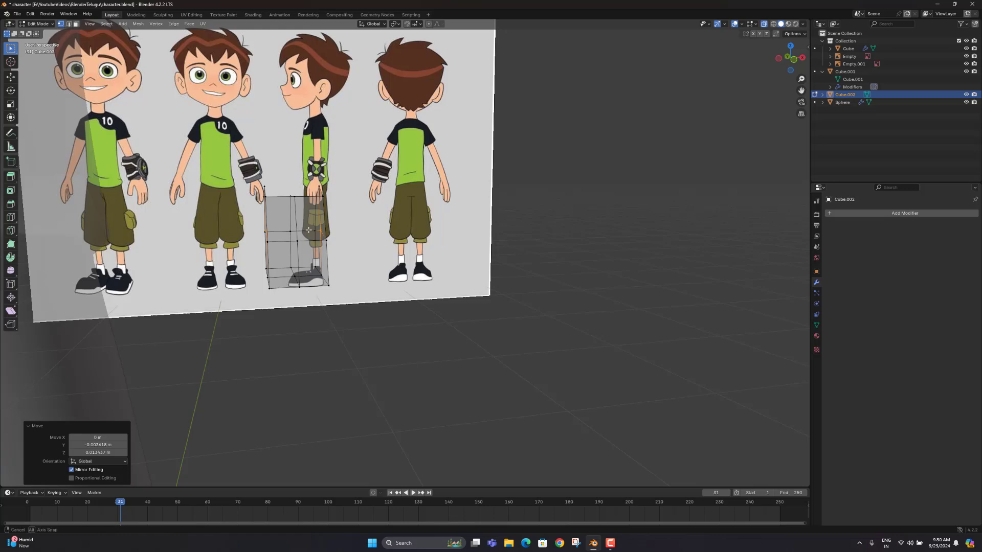
middle_drag(307, 231, 318, 240)
drag(305, 192, 285, 223)
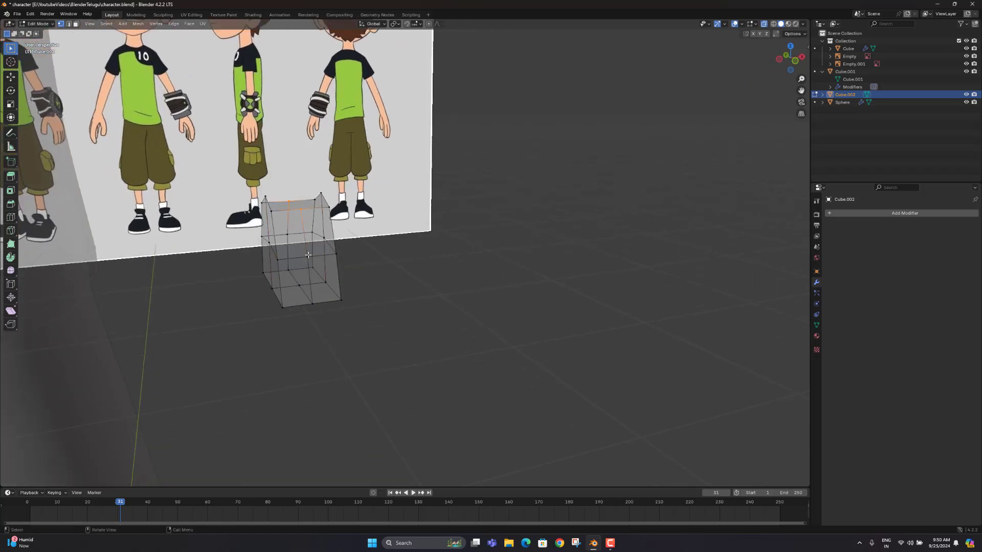
key(g)
key(z)
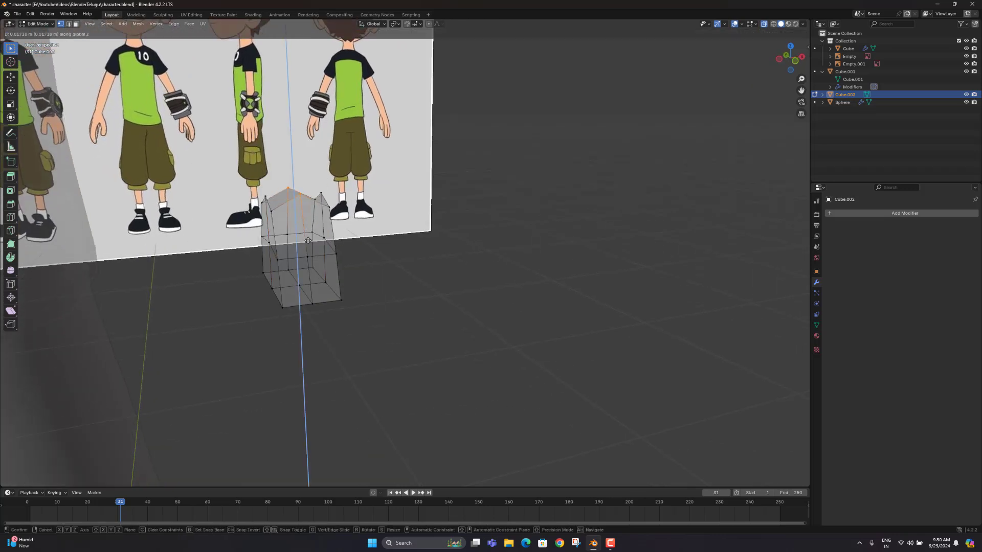
click(308, 239)
Select the entire palm mesh and thin it along X to about 0.51
mouse_move(308, 239)
middle_down()
mouse_move(338, 222)
mouse_move(310, 234)
middle_up()
key(ctrl+Tab)
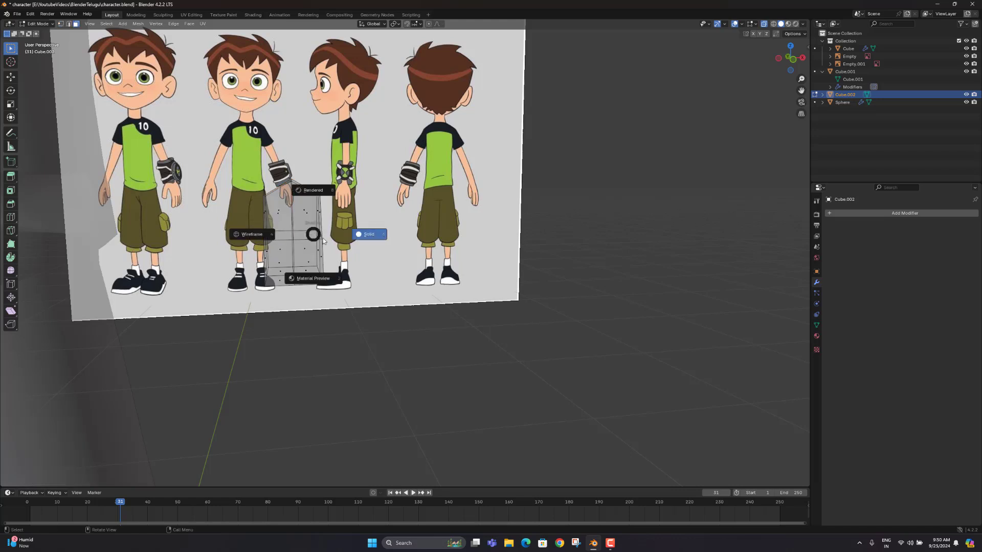
click(352, 244)
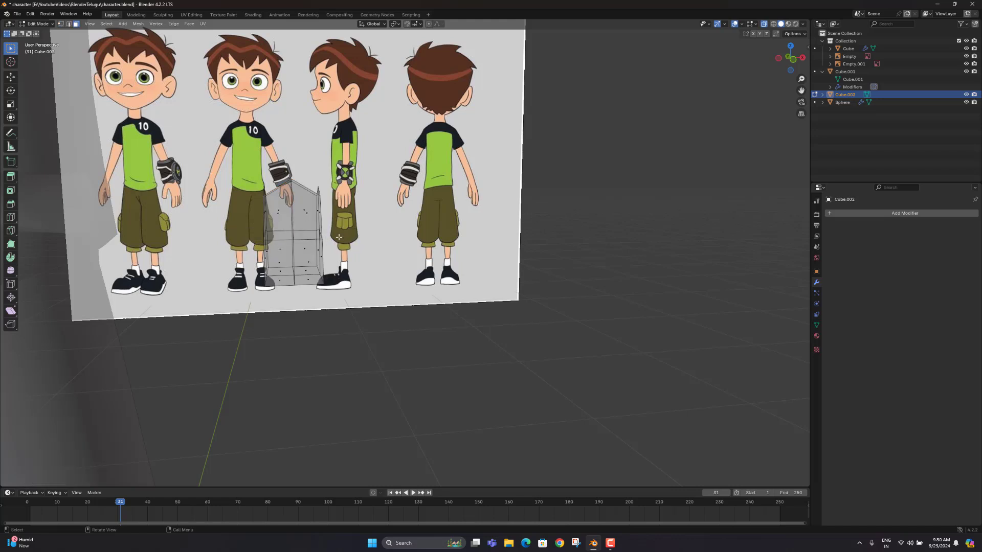
key(a)
key(s)
key(x)
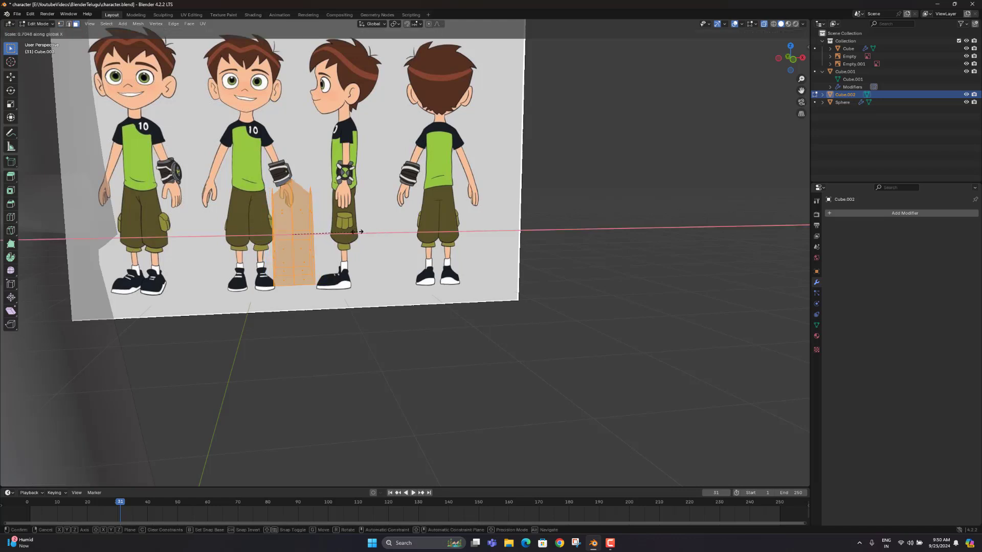
click(341, 235)
Scale the whole palm mesh along X by about 1.064 to thicken it slightly
middle_drag(341, 234, 313, 242)
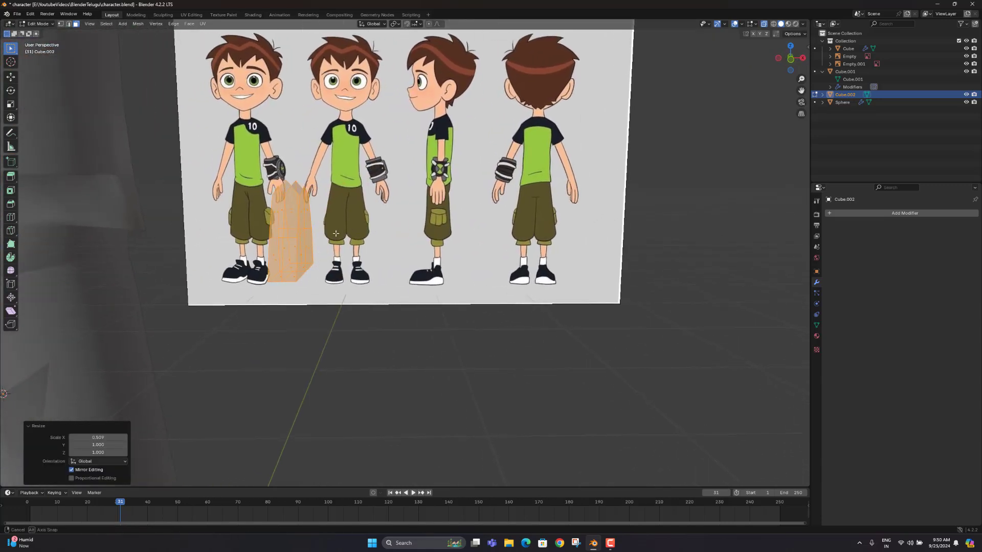
key(s)
key(x)
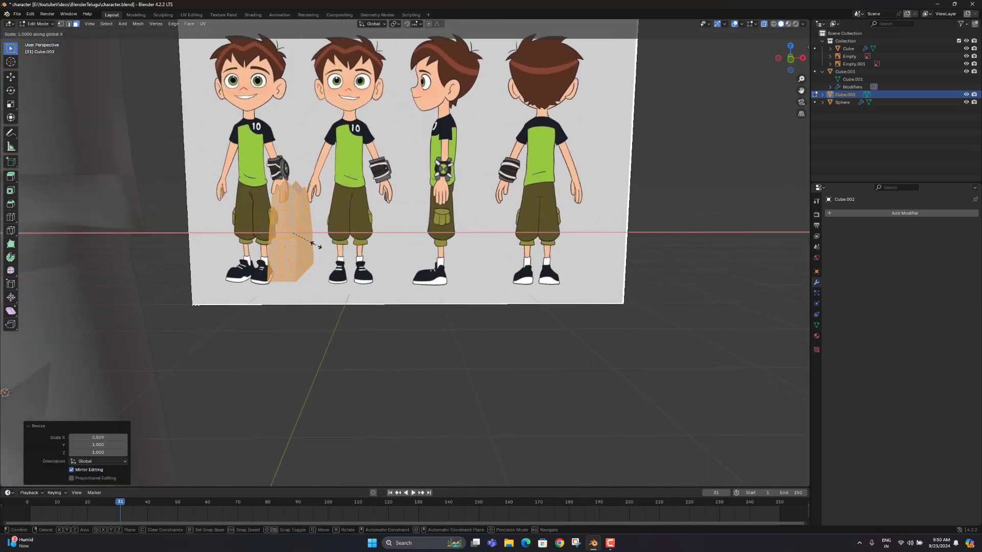
click(317, 247)
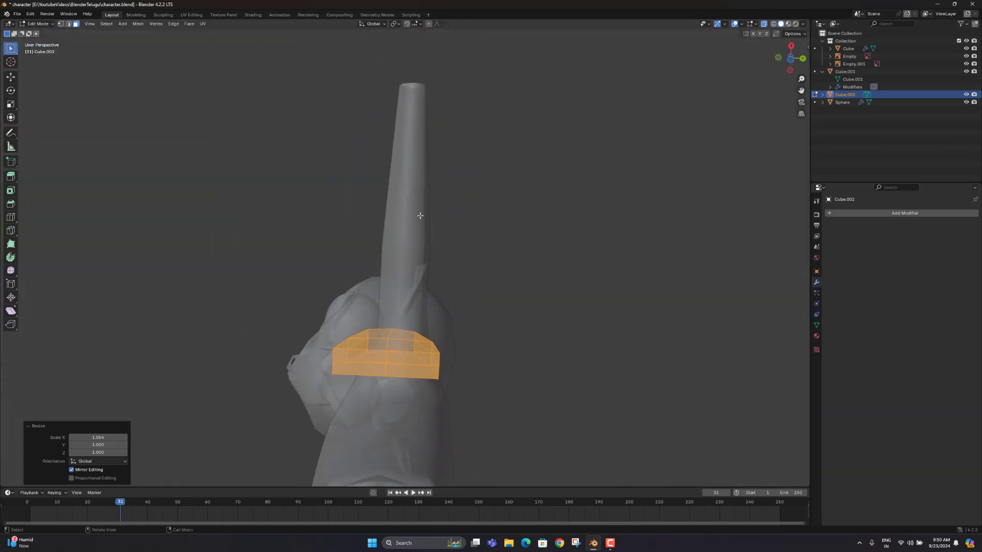
With X-ray off, add one centred loop cut running from wrist to fingers through the palm's -Y half, with a slide factor of 0
key(alt+z)
middle_drag(420, 215, 401, 391)
scroll(391, 320, up, 3)
shift+middle_drag(390, 320, 373, 285)
scroll(412, 215, down, 2)
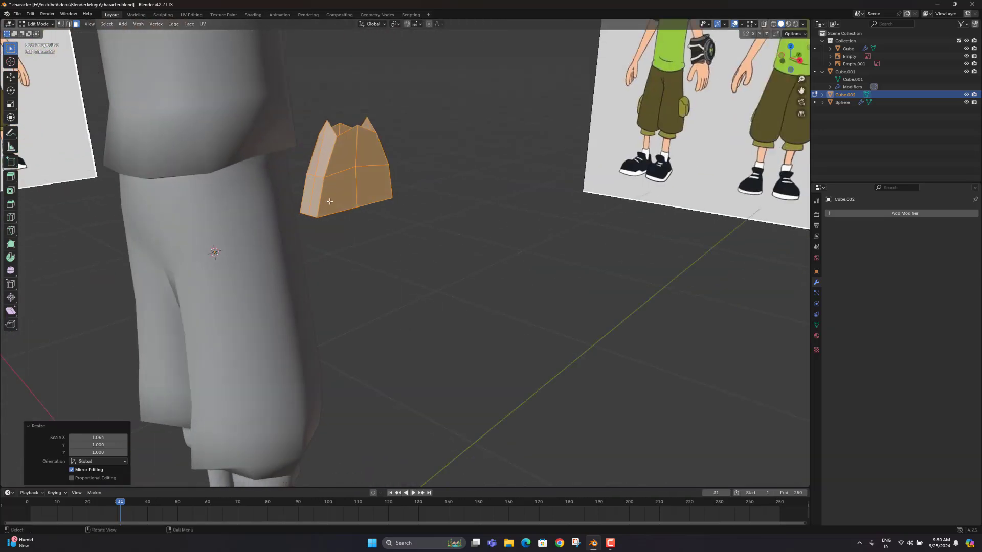
scroll(329, 201, up, 4)
middle_drag(331, 182, 311, 121)
shift+middle_drag(415, 373, 415, 287)
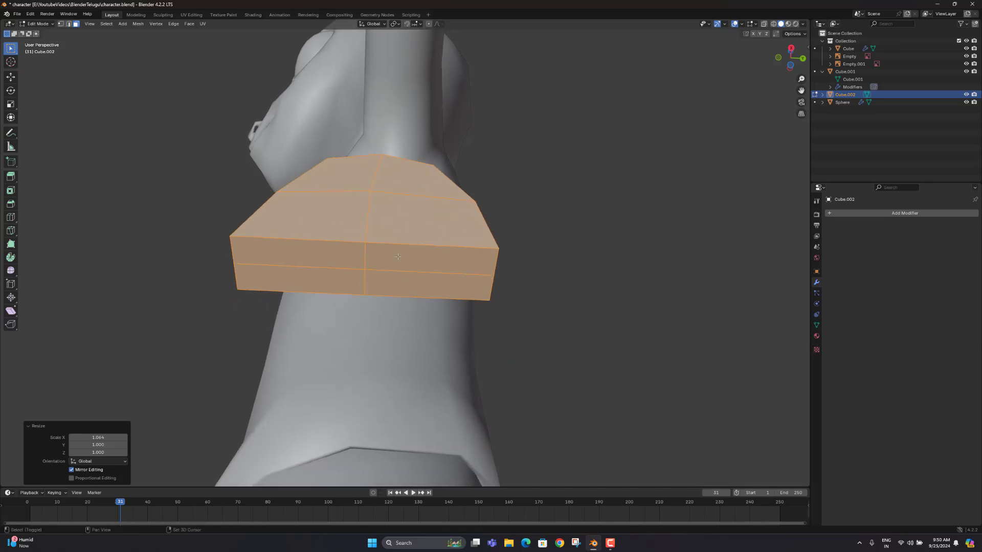
scroll(363, 238, up, 2)
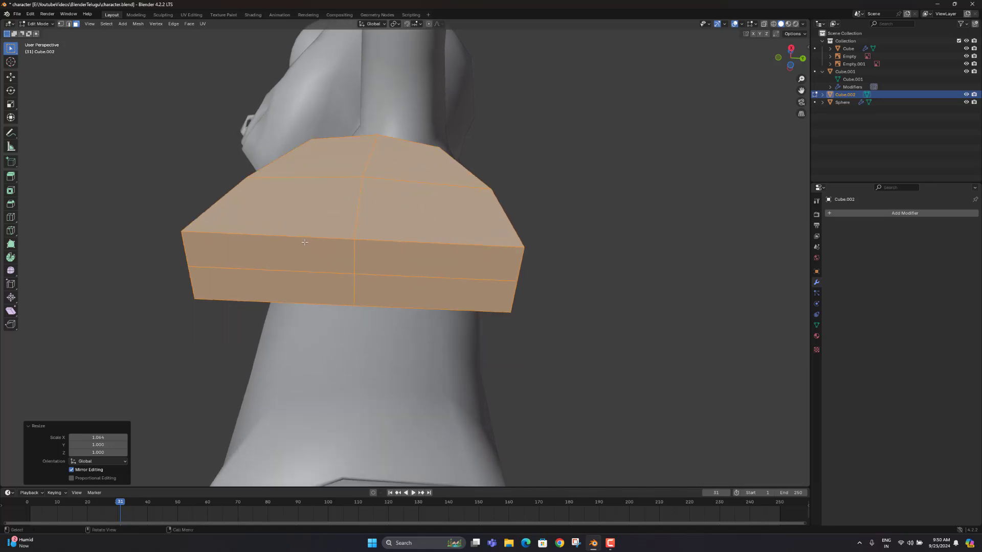
mouse_move(305, 242)
middle_down()
mouse_move(333, 258)
mouse_move(319, 248)
middle_up()
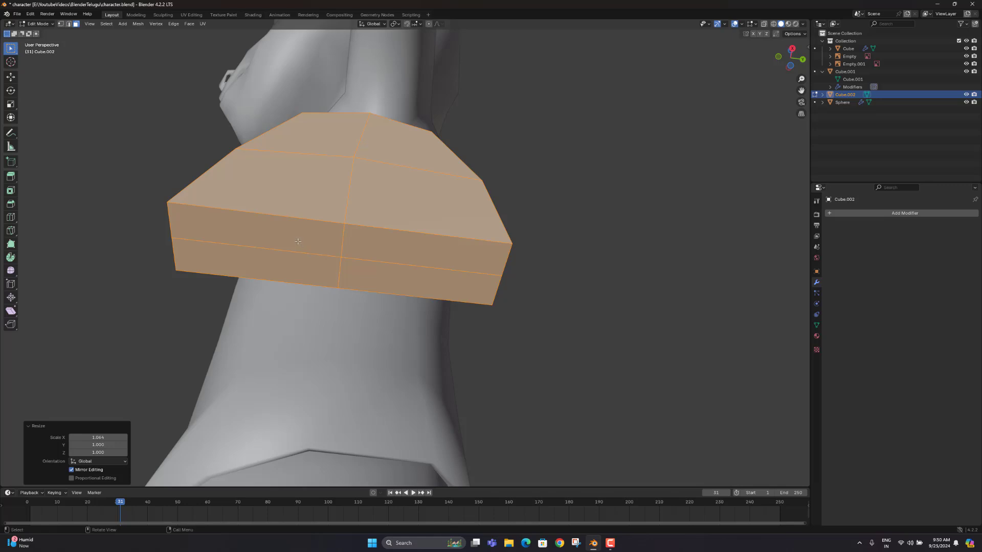
key(ctrl+r)
key(Escape)
key(ctrl+r)
click(277, 219)
right_click(276, 219)
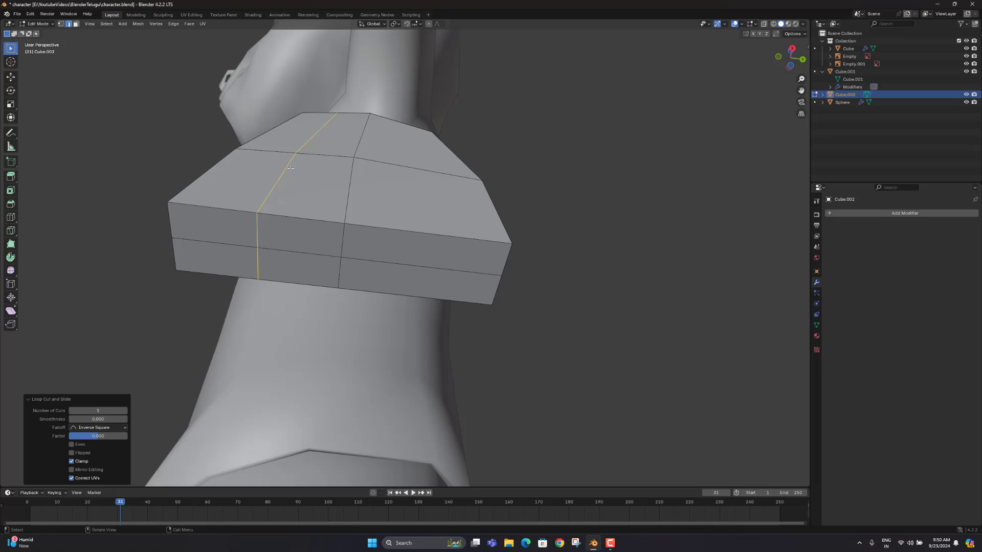
Add one centred lengthwise loop cut through the palm's +Y half, with a slide factor of 0
key(ctrl+r)
click(392, 222)
right_click(392, 222)
Dissolve the wrist-side edges of both new loop cuts on the front and back of the palm, keeping the cuts near the fingers
middle_drag(376, 209, 377, 217)
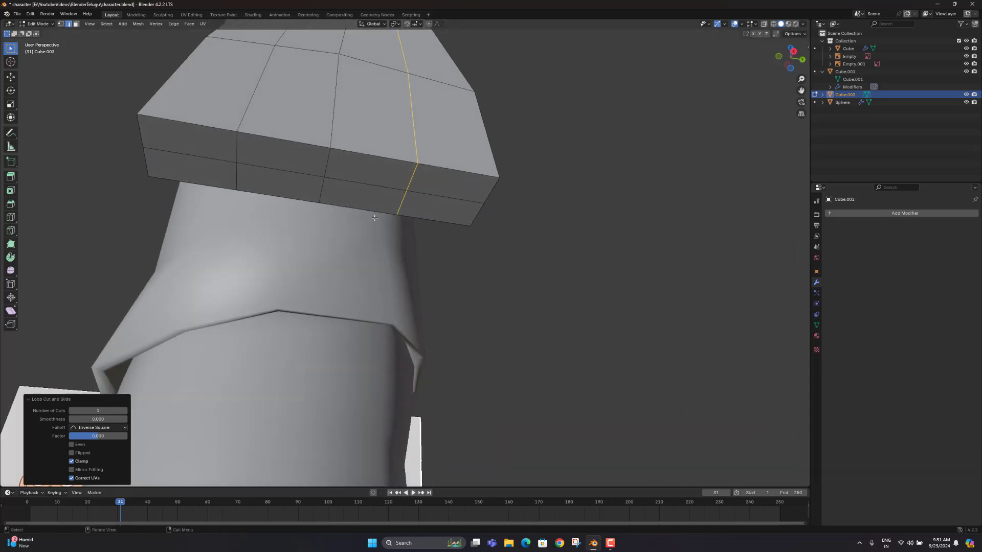
scroll(368, 198, down, 3)
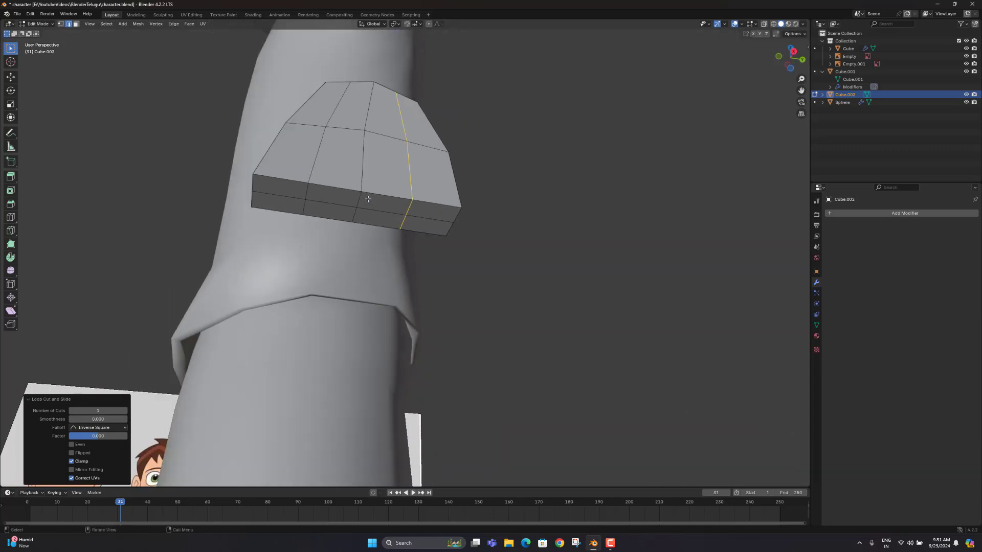
click(404, 130)
shift+click(338, 105)
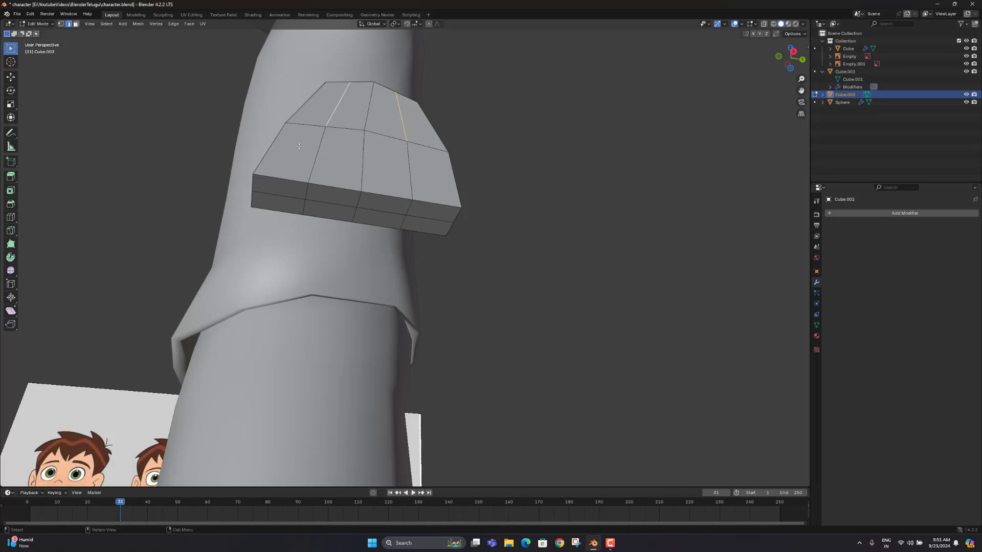
middle_drag(299, 146, 412, 287)
shift+click(395, 116)
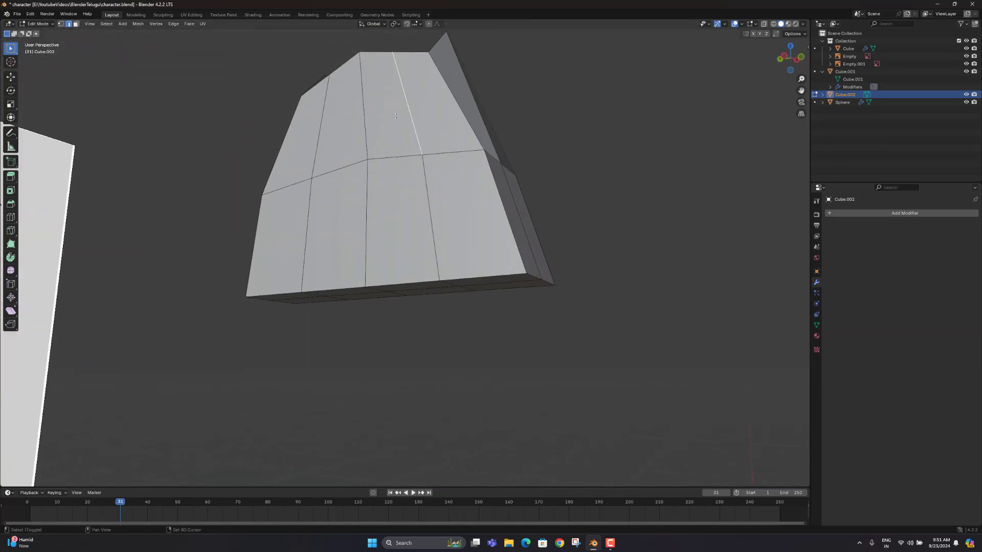
shift+click(322, 142)
right_click(321, 142)
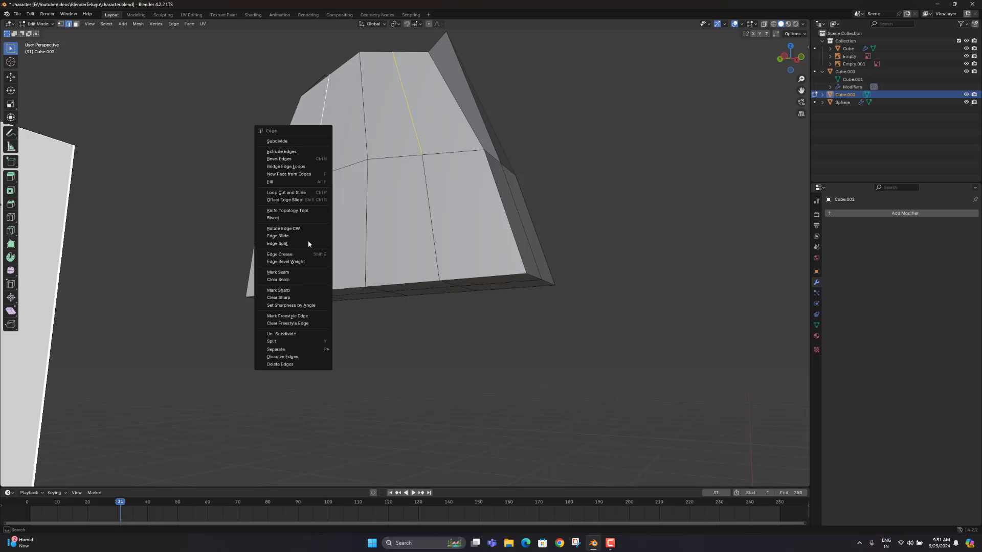
click(292, 356)
Inset the pair of faces at the +Y end of the palm's finger side by about 0.0026 m
scroll(307, 333, down, 4)
middle_drag(307, 332, 317, 215)
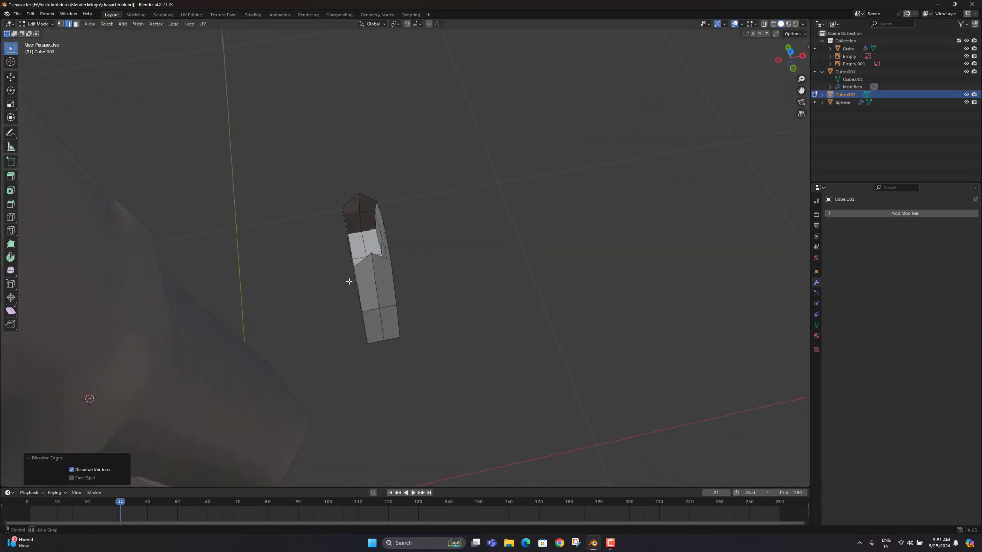
scroll(397, 236, up, 4)
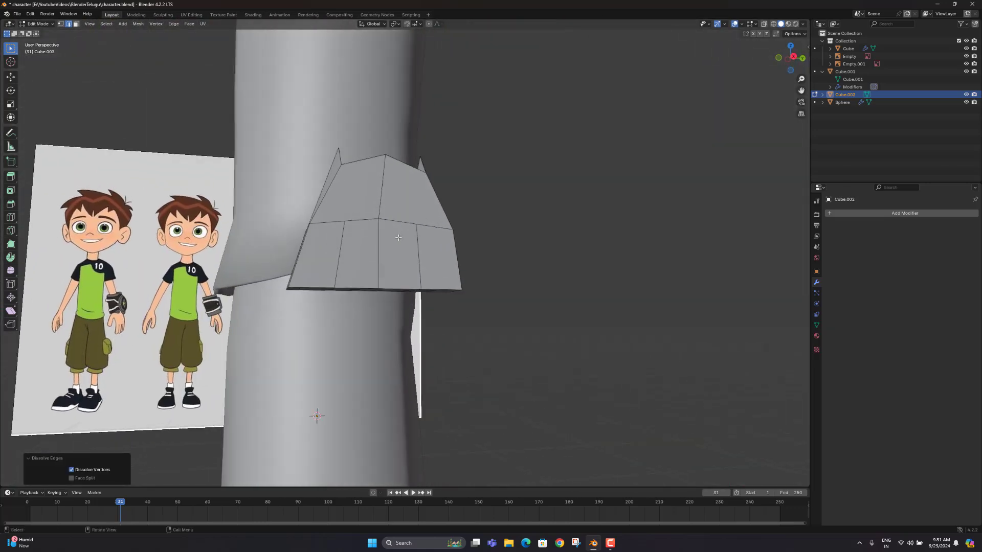
middle_drag(399, 286, 487, 408)
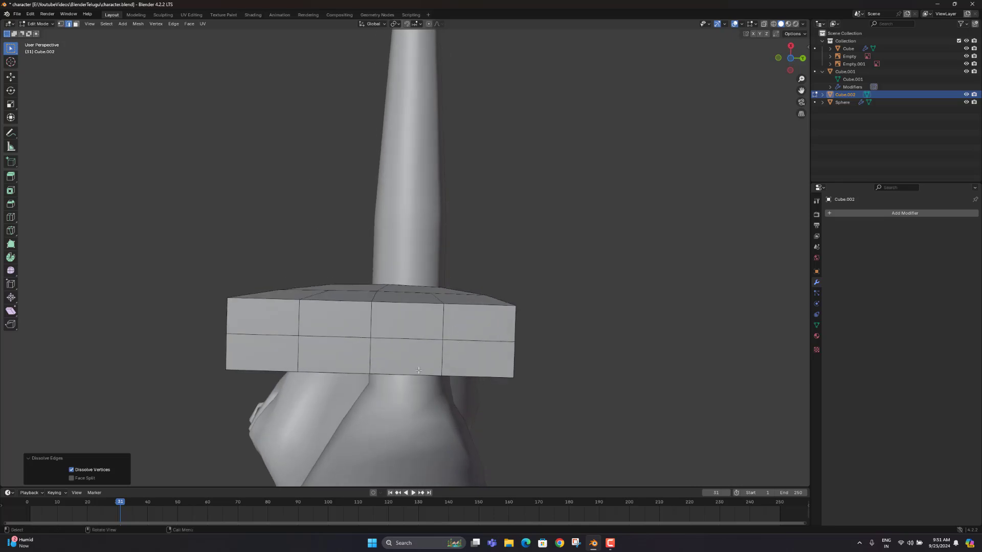
key(3)
click(480, 324)
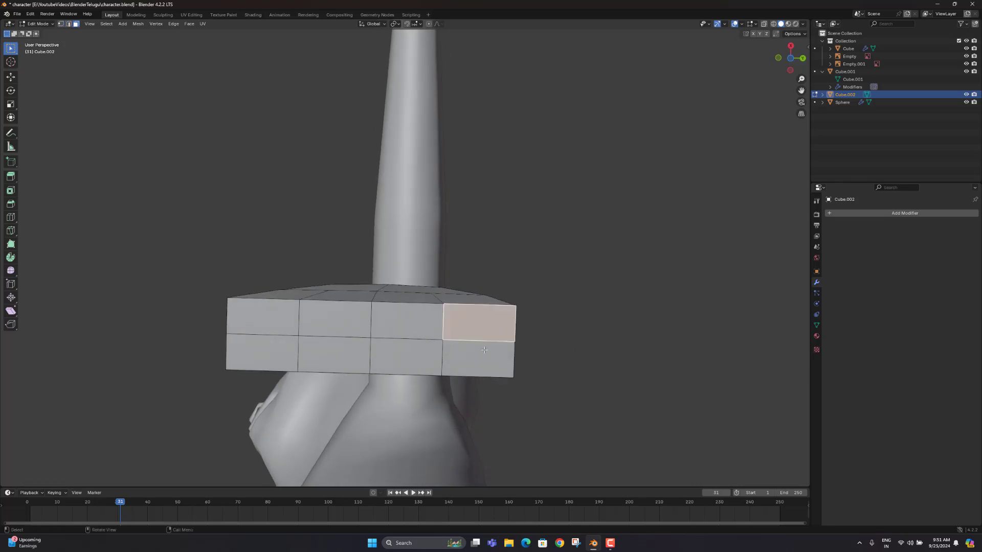
shift+click(483, 358)
key(i)
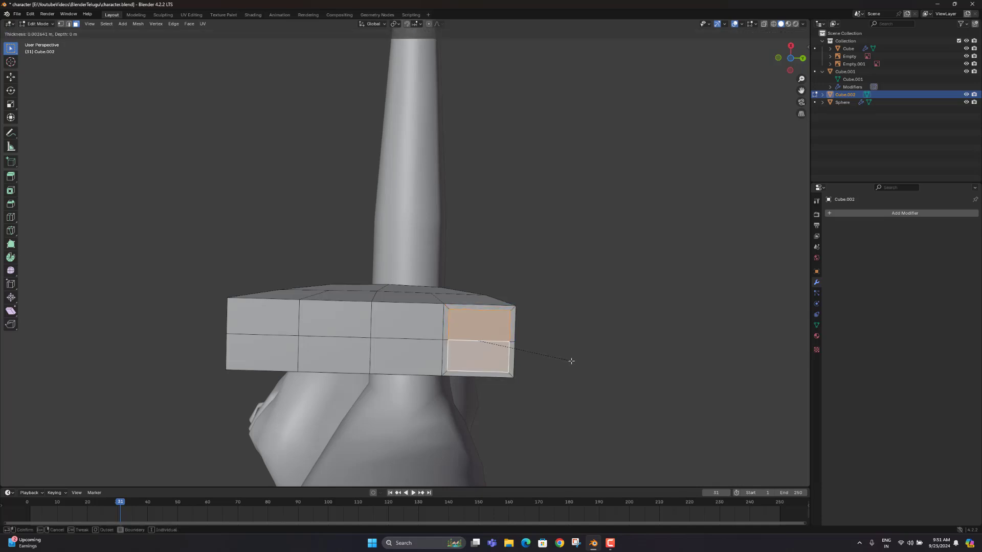
click(571, 361)
Repeat the same inset on the second pair of finger-end faces from the +Y side
click(406, 320)
shift+click(425, 359)
key(shift+r)
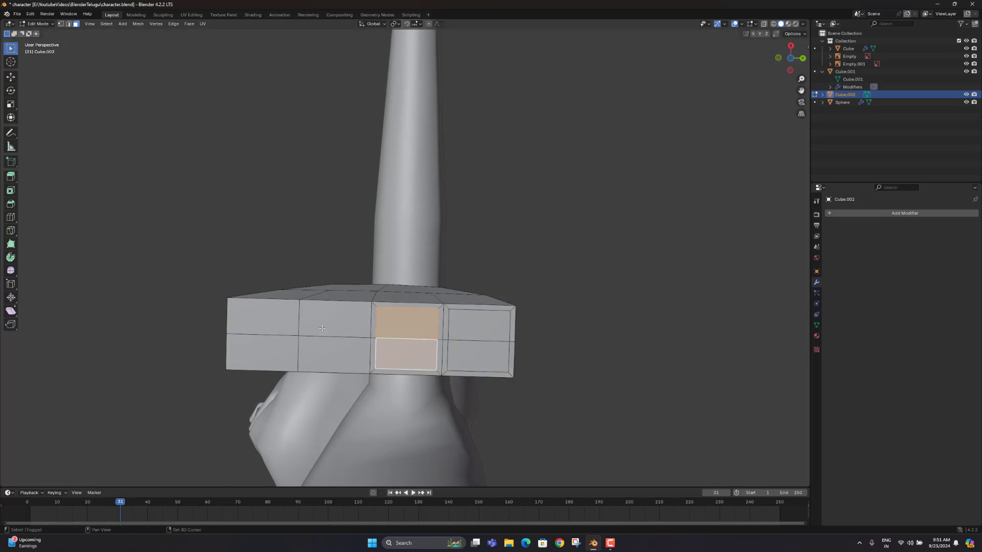
Inset the third pair of finger-end faces by about 0.002 m, and inset the last pair at the -Y end as well
click(338, 322)
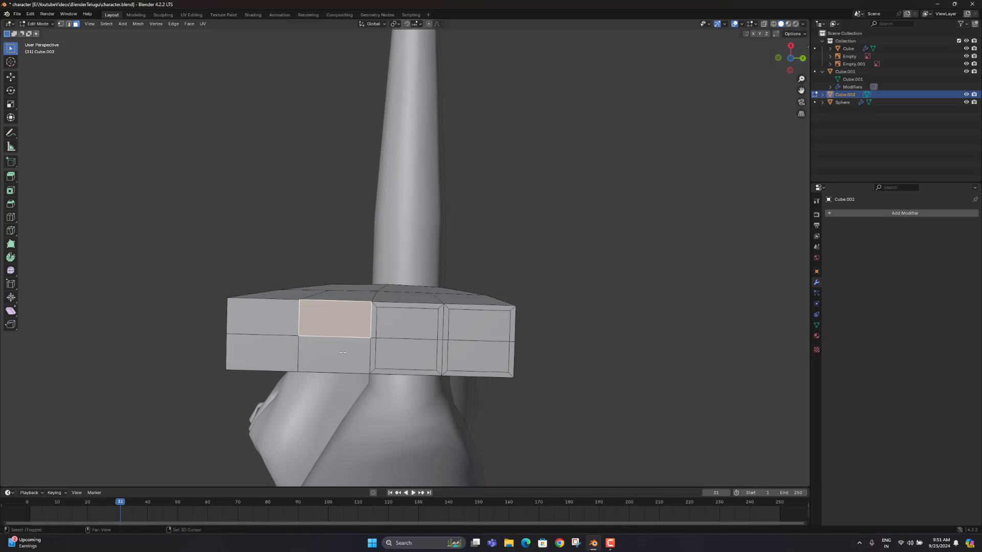
key(shift+r)
key(ctrl+z)
shift+click(358, 354)
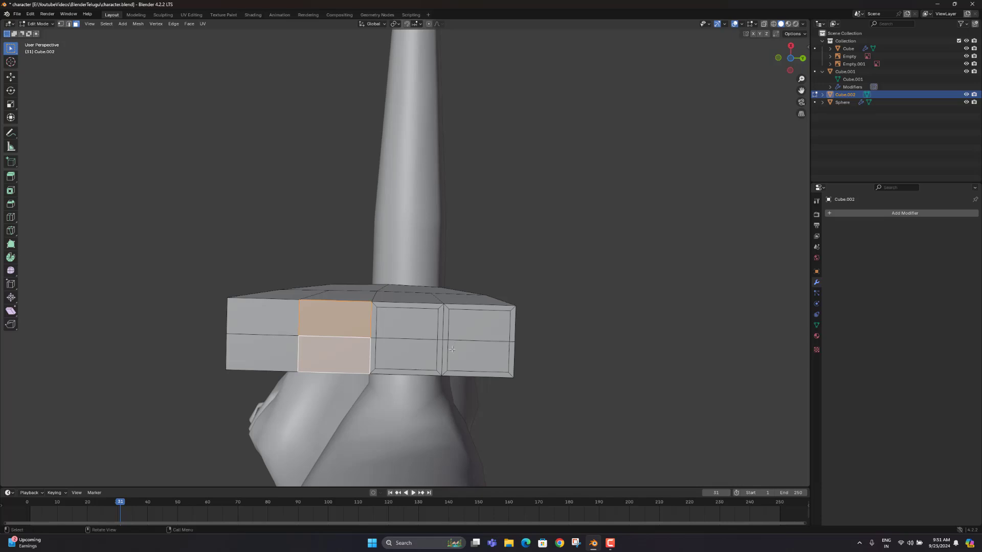
key(i)
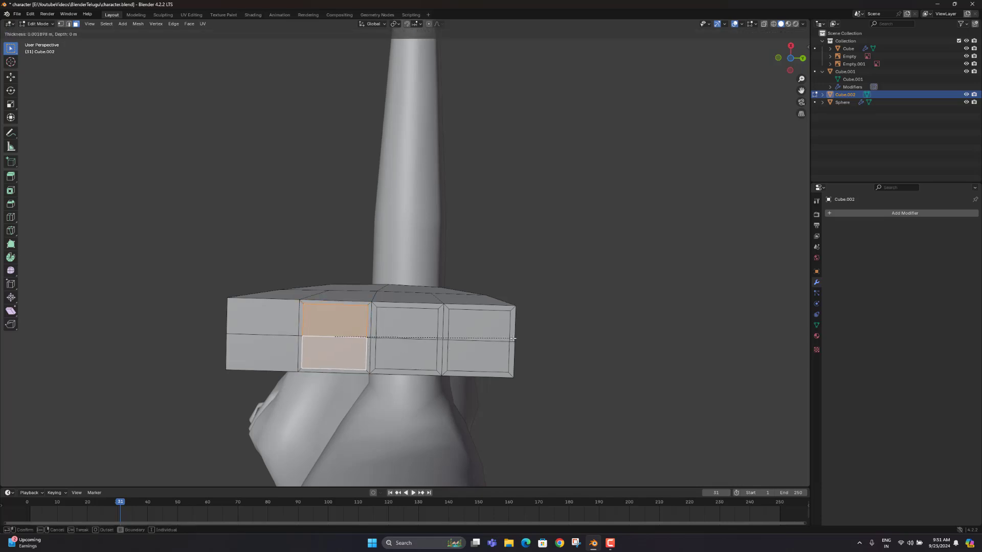
click(512, 338)
click(264, 316)
shift+click(279, 346)
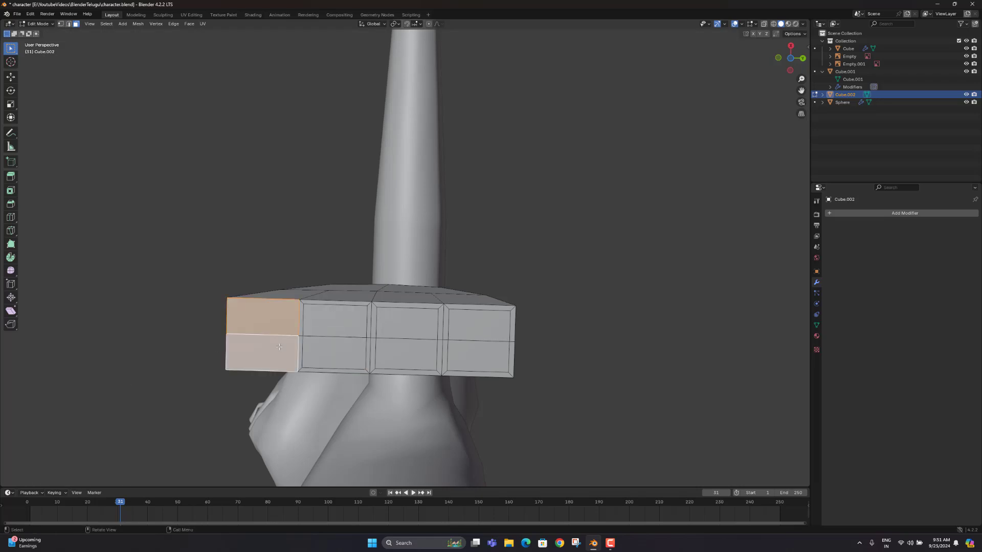
Select all eight inset finger-end faces and move them about -0.0024 m along Z
middle_drag(279, 346, 370, 277)
scroll(371, 277, up, 5)
shift+click(329, 340)
shift+click(327, 360)
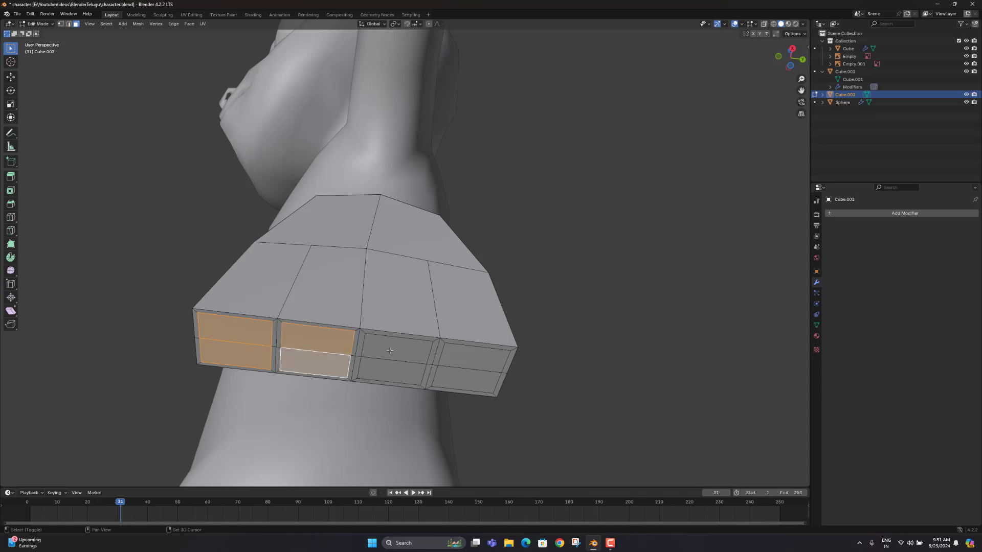
shift+click(390, 351)
shift+click(416, 372)
shift+click(461, 355)
shift+click(460, 372)
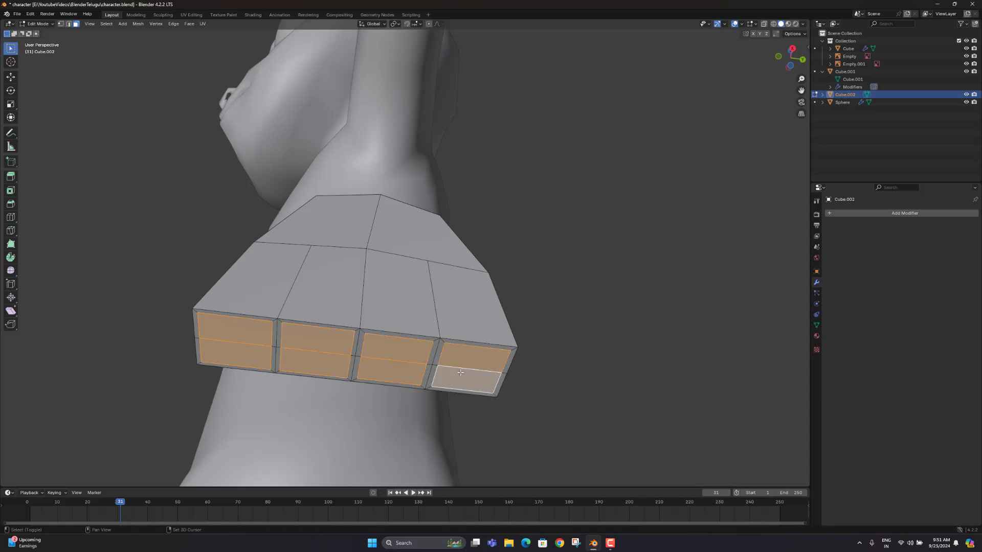
key(g)
key(z)
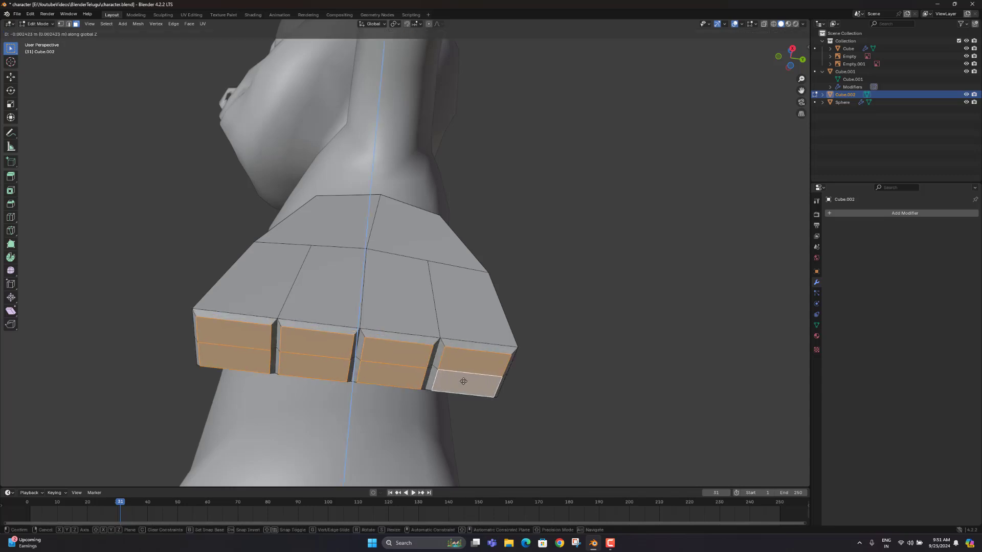
click(463, 382)
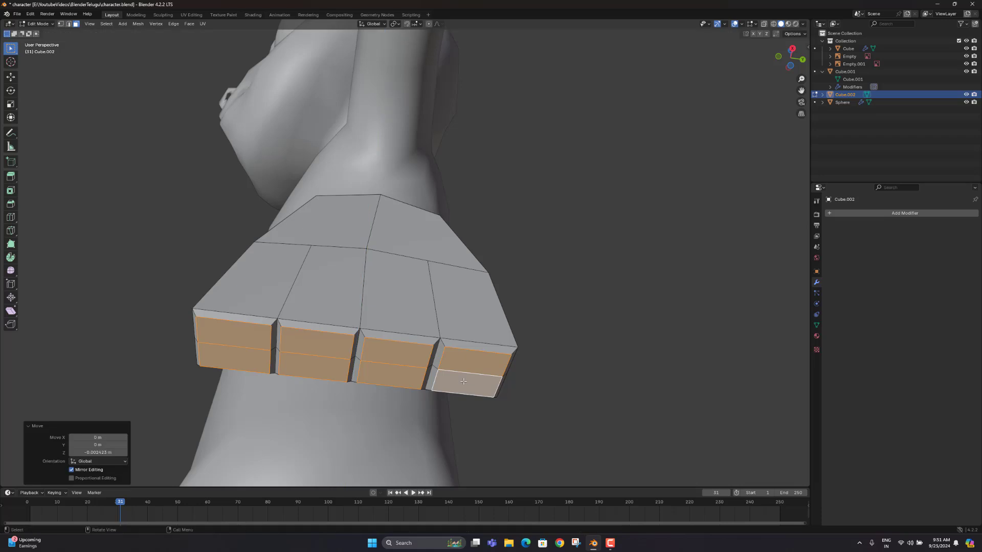
Compare the finger ends with the hand reference in the right orthographic view with X-ray, and inspect the gaps between them
key(KP_3)
key(alt+z)
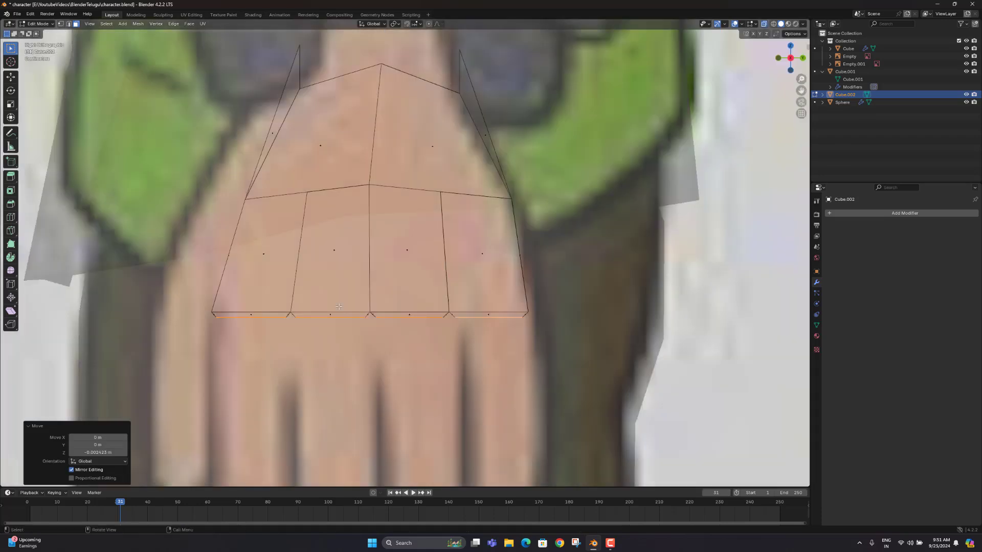
scroll(333, 309, down, 4)
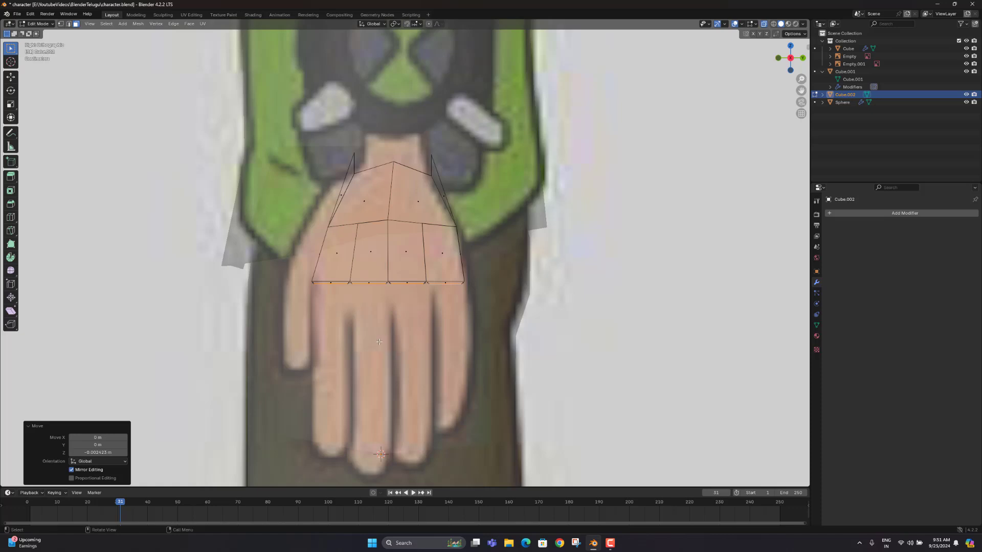
middle_drag(379, 342, 334, 277)
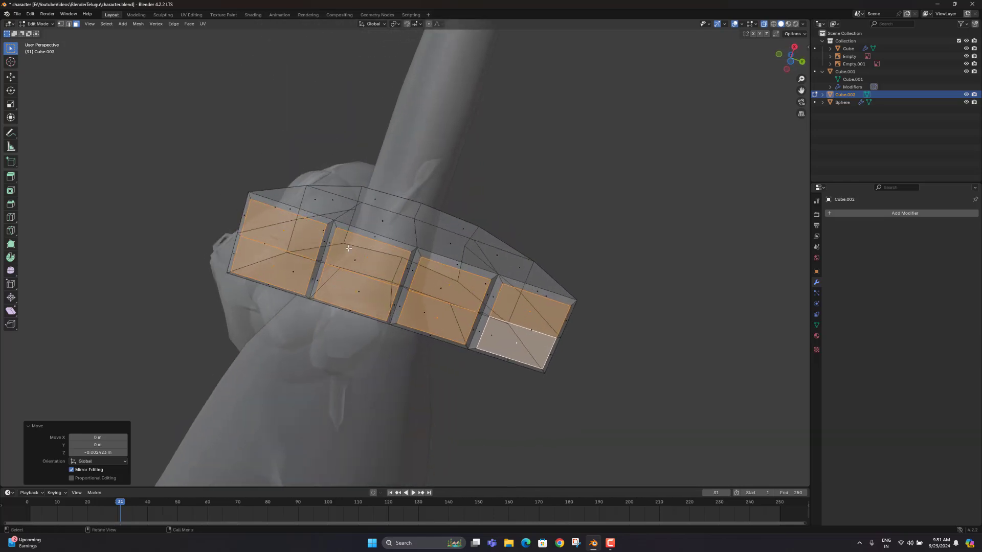
click(320, 240)
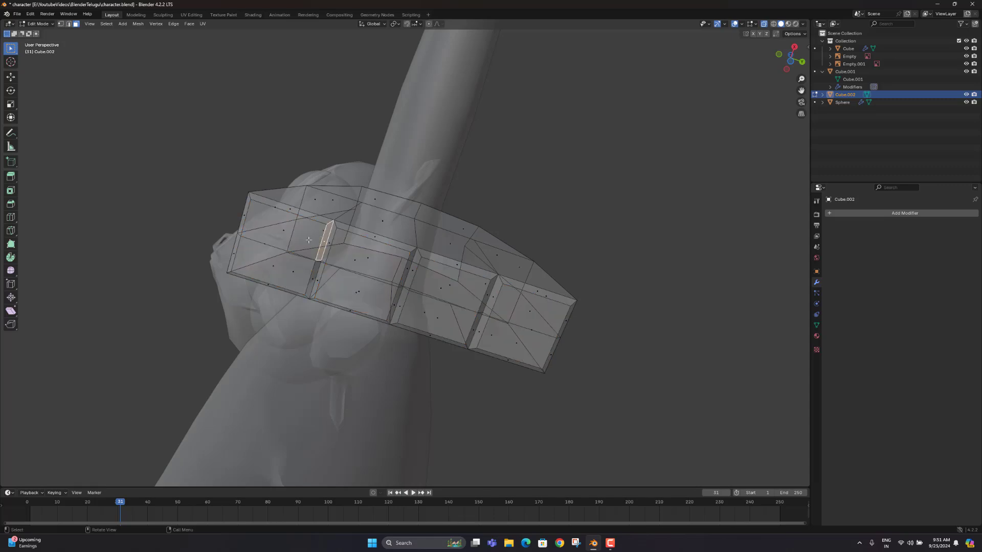
middle_drag(339, 257, 288, 238)
key(alt+z)
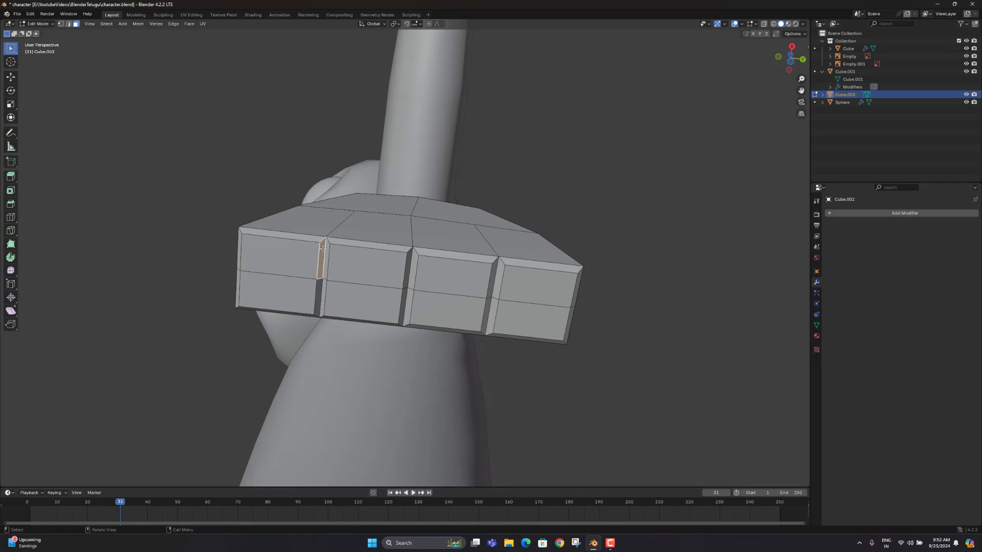
Select the four outer corner vertices of the inset finger end at the palm's -Y edge
key(1)
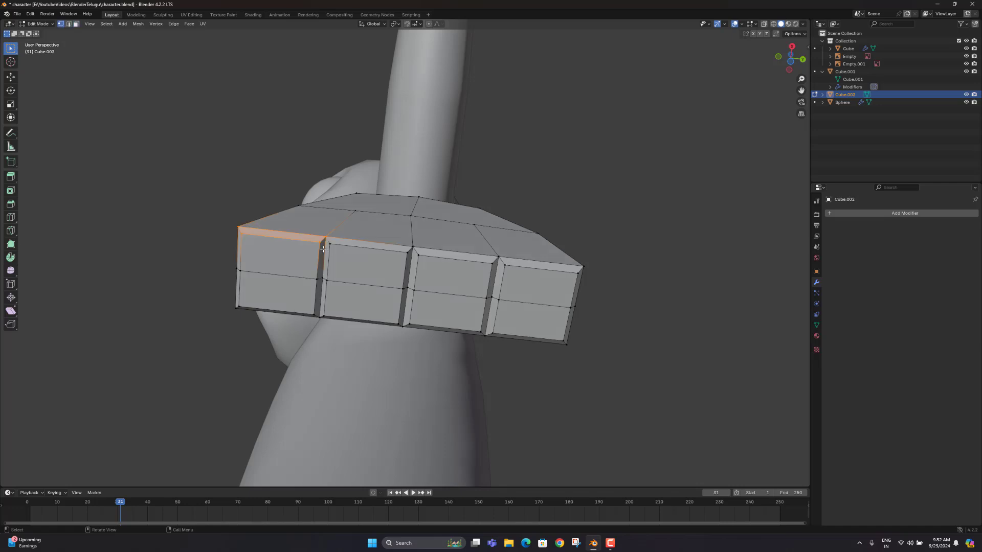
click(247, 236)
shift+click(317, 249)
shift+click(314, 312)
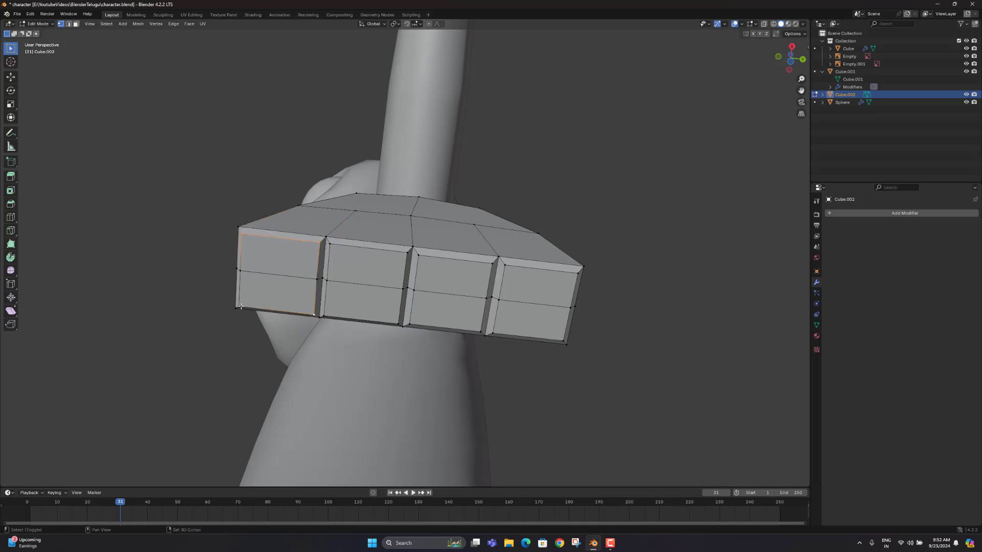
shift+click(236, 306)
key(s)
key(x)
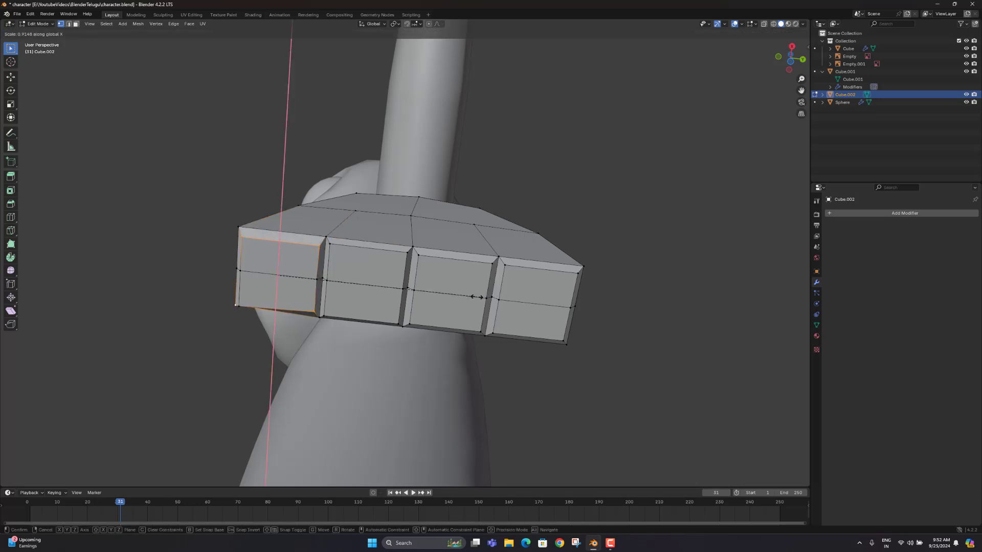
key(y)
right_click(453, 296)
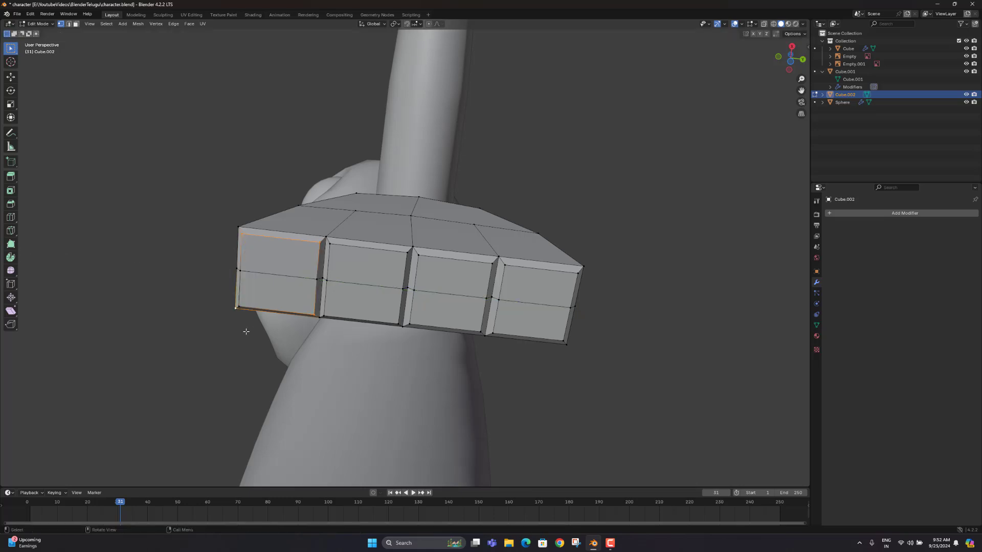
Scale the four outer corners of the -Y finger end along Y by about 0.77, leaving its middle vertices in place
shift+click(315, 313)
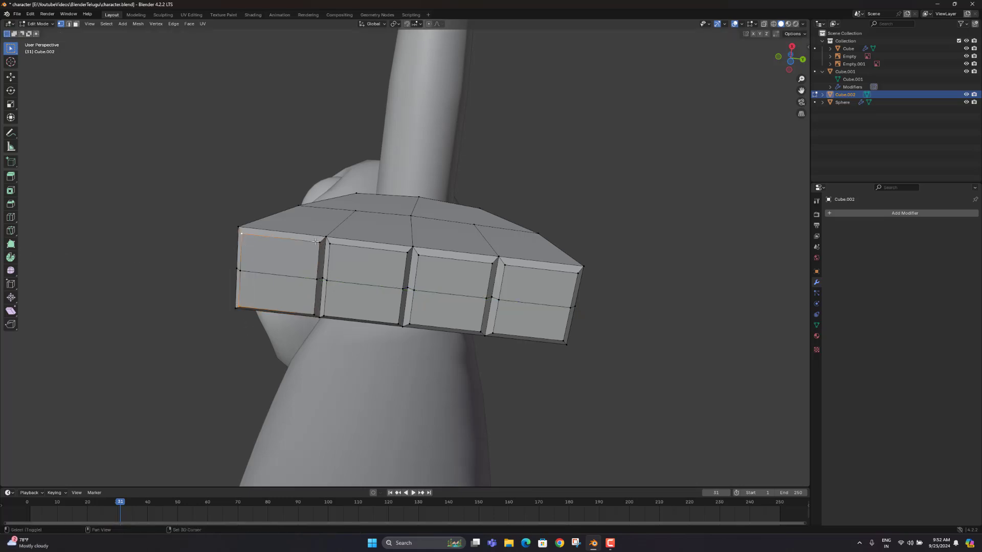
shift+click(316, 314)
key(s)
key(y)
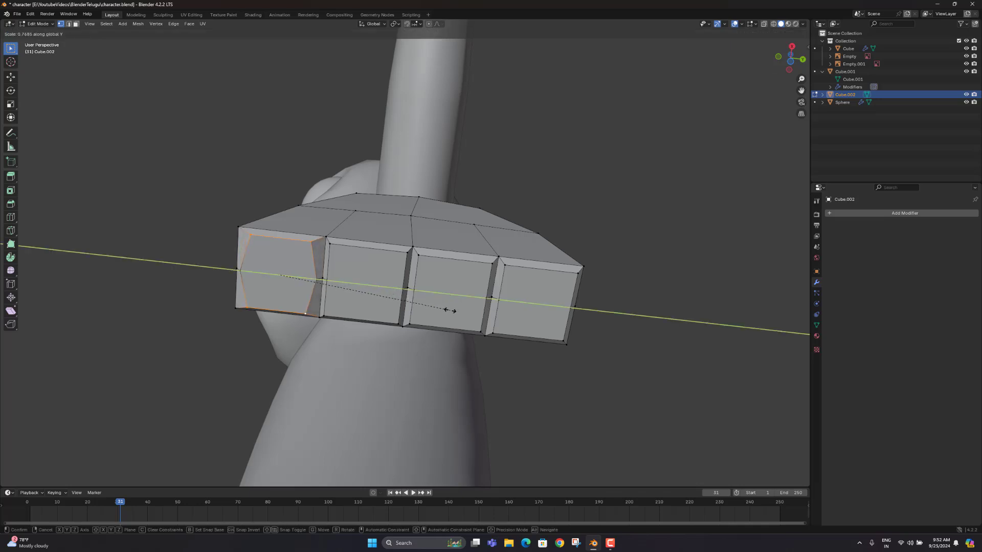
click(378, 301)
Scale the four outer corner vertices of the second finger end from the -Y edge along Y by 0.772
click(328, 245)
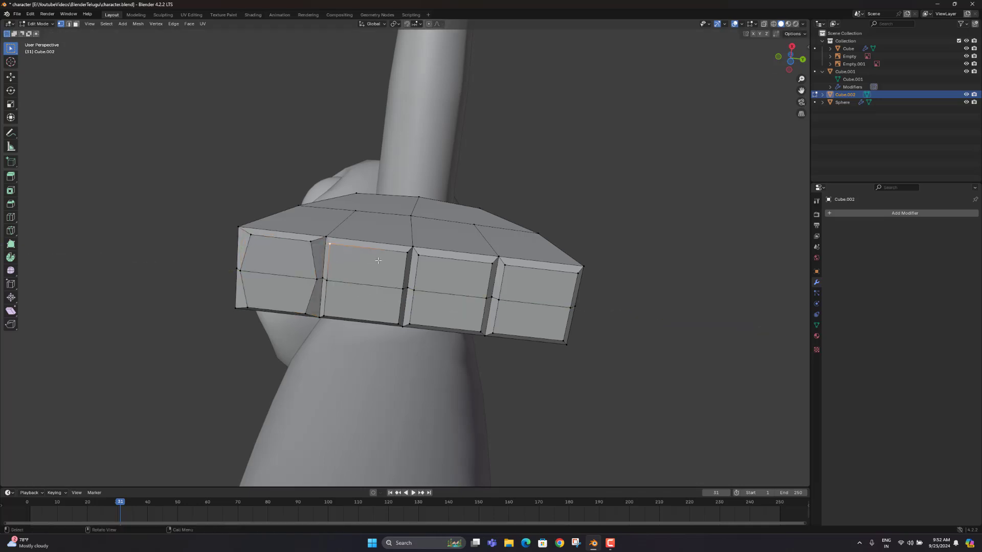
shift+click(407, 252)
shift+click(395, 324)
shift+click(323, 317)
key(s)
key(y)
click(379, 231)
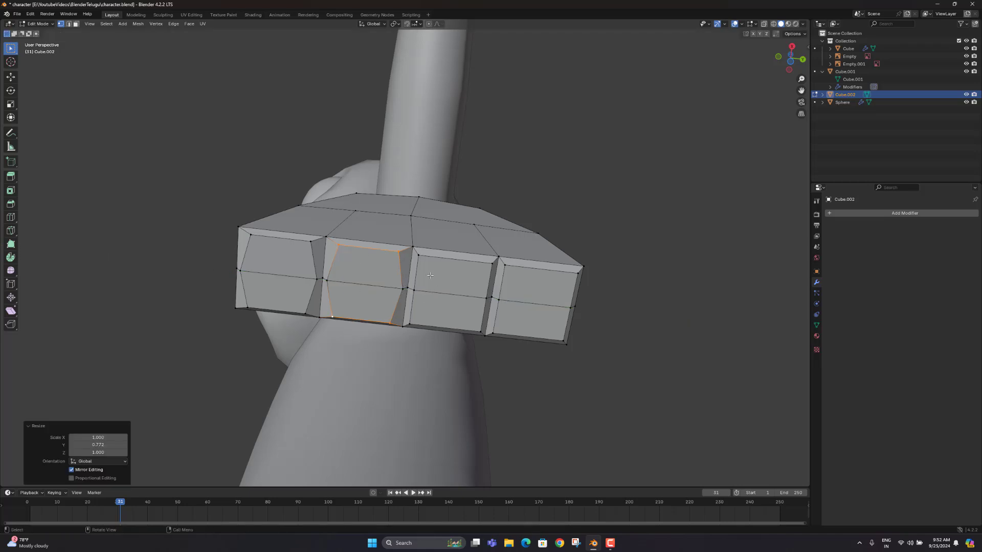
Scale the four outer corner vertices of the third finger end from the -Y edge along Y by about 0.8
click(419, 255)
shift+click(409, 325)
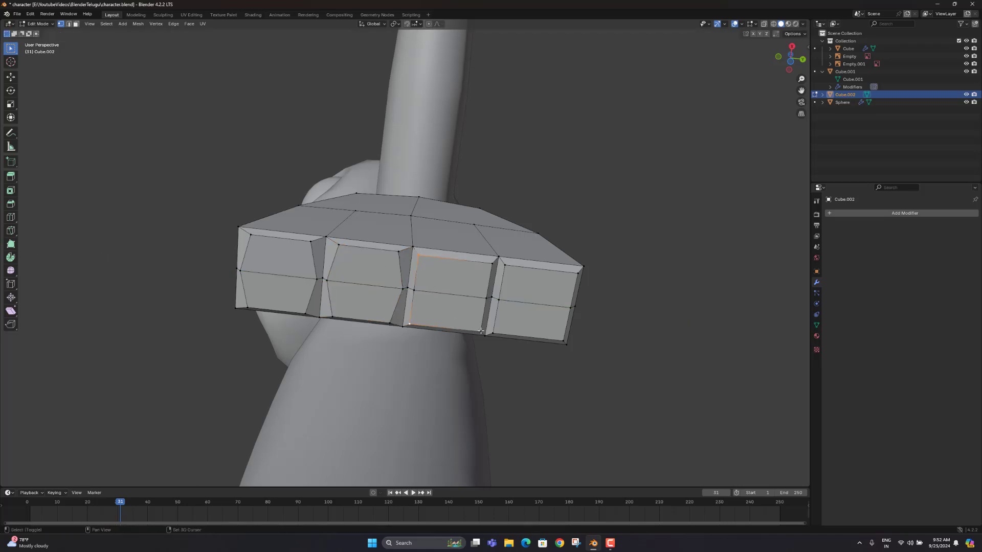
shift+click(480, 331)
shift+click(493, 262)
key(s)
key(y)
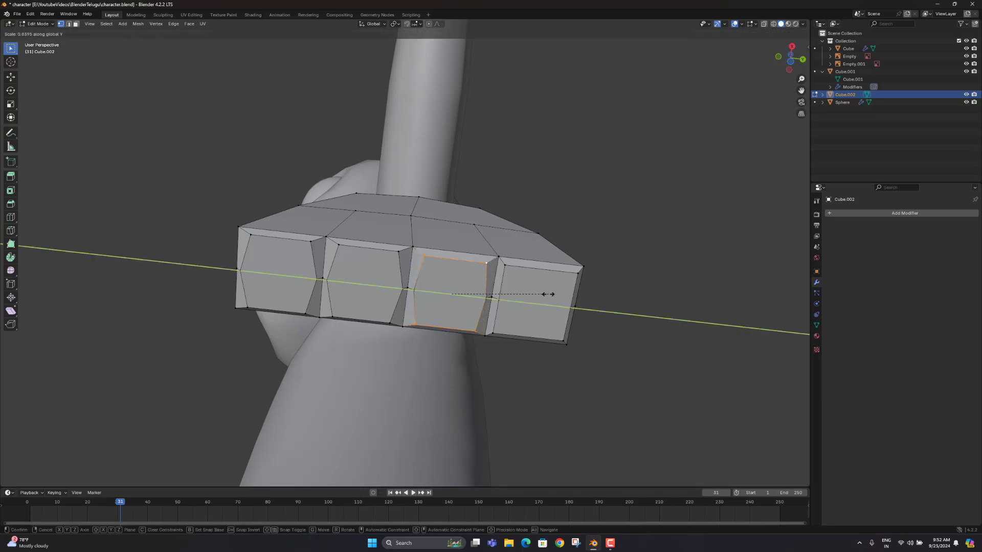
click(542, 294)
Scale the four outer corner vertices of the finger end at the +Y edge along Y by 0.715
click(485, 336)
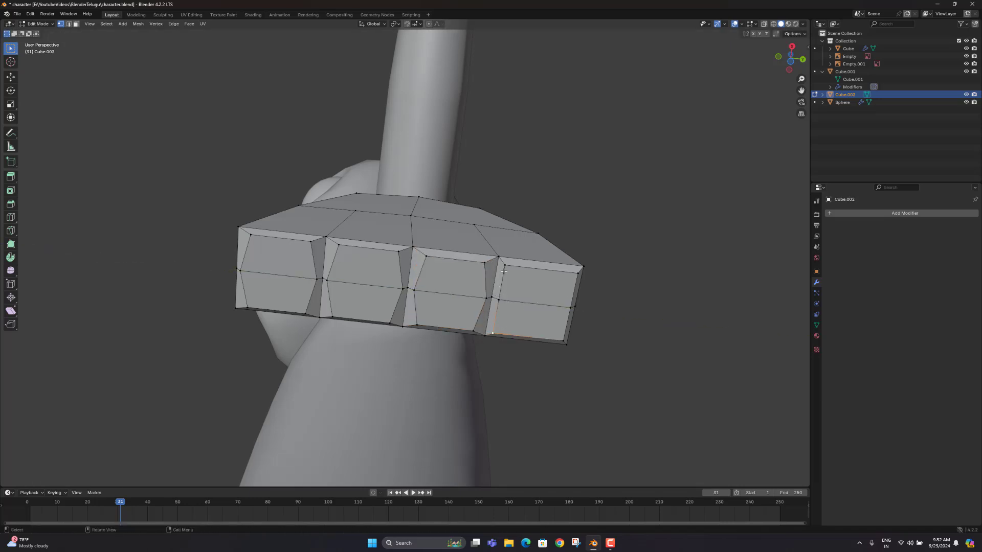
shift+click(504, 265)
shift+click(577, 273)
shift+click(563, 341)
key(s)
key(y)
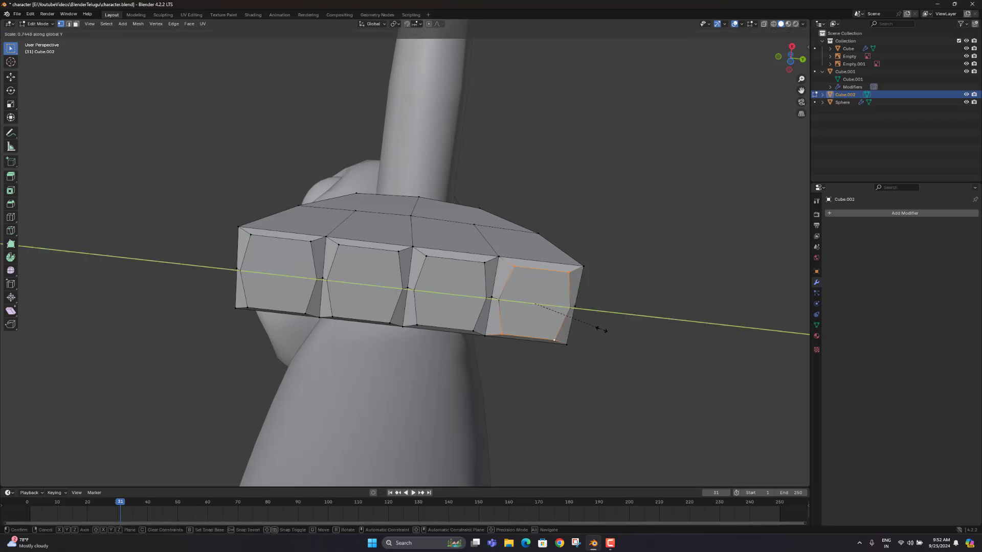
click(597, 328)
Examine the palm's shape and thumb side from several angles and against the hand reference in the right view
middle_drag(455, 320, 455, 369)
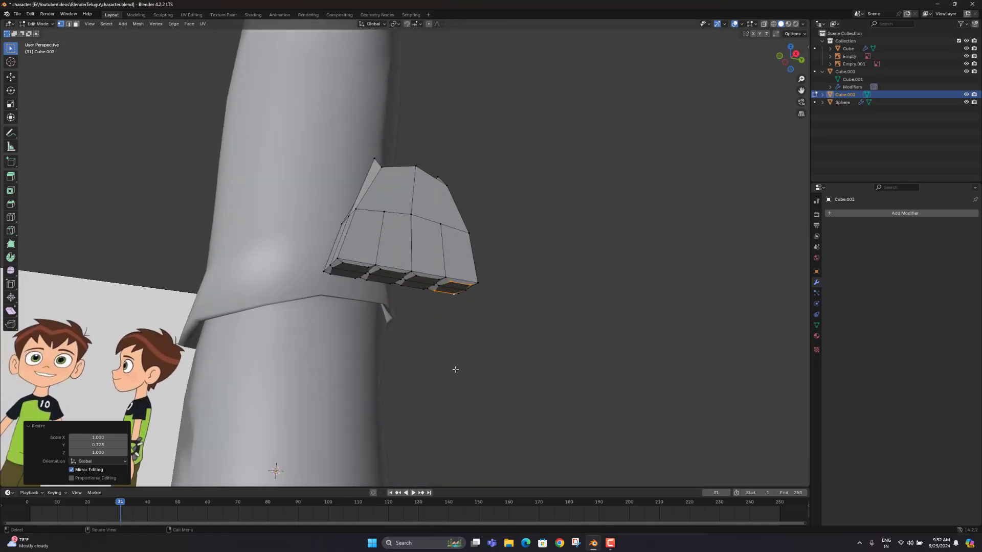
middle_drag(365, 230, 359, 250)
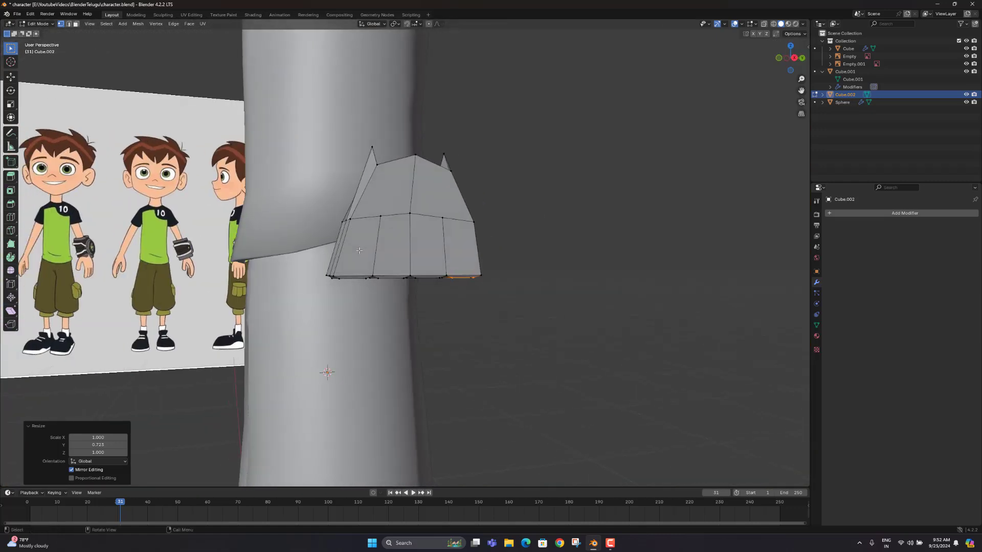
key(KP_3)
key(alt+z)
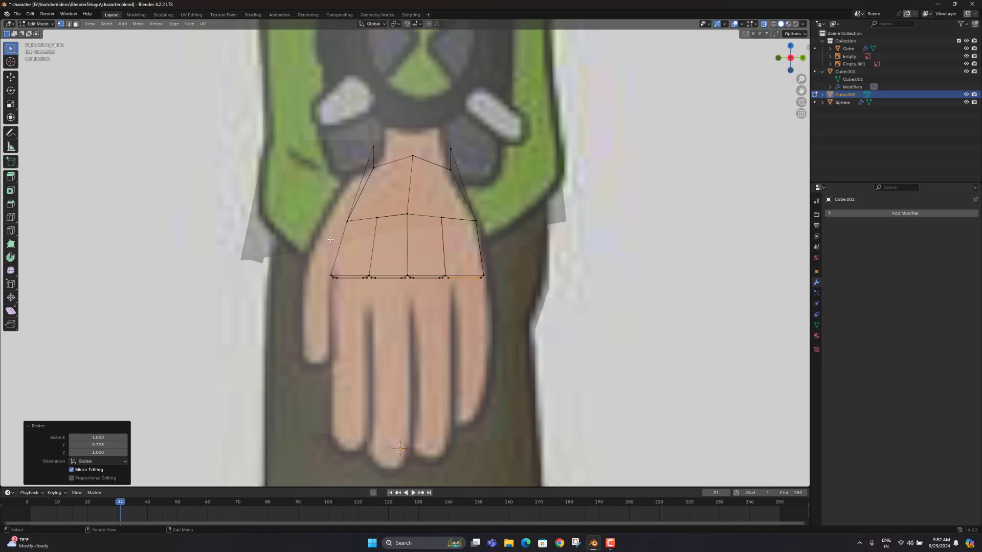
middle_drag(332, 240, 361, 214)
key(alt+z)
key(KP_3)
key(alt+z)
middle_drag(332, 252, 355, 222)
Add one loop cut across the upper thumb-side faces of the palm, slid to a factor of about -0.33
key(alt+z)
key(3)
click(399, 217)
shift+click(397, 256)
shift+click(378, 258)
shift+click(379, 219)
key(KP_3)
key(alt+z)
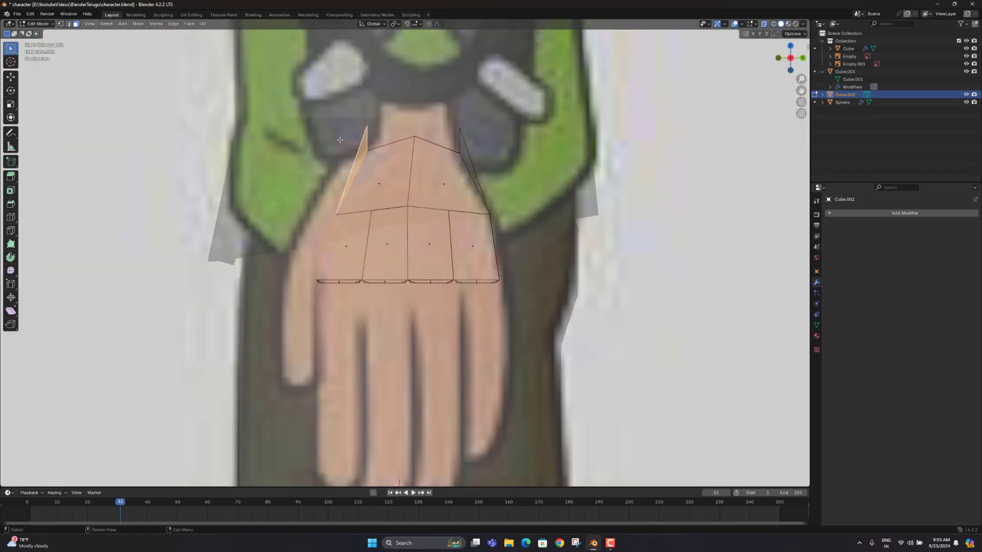
middle_drag(353, 162, 419, 176)
key(ctrl+r)
click(392, 173)
click(364, 177)
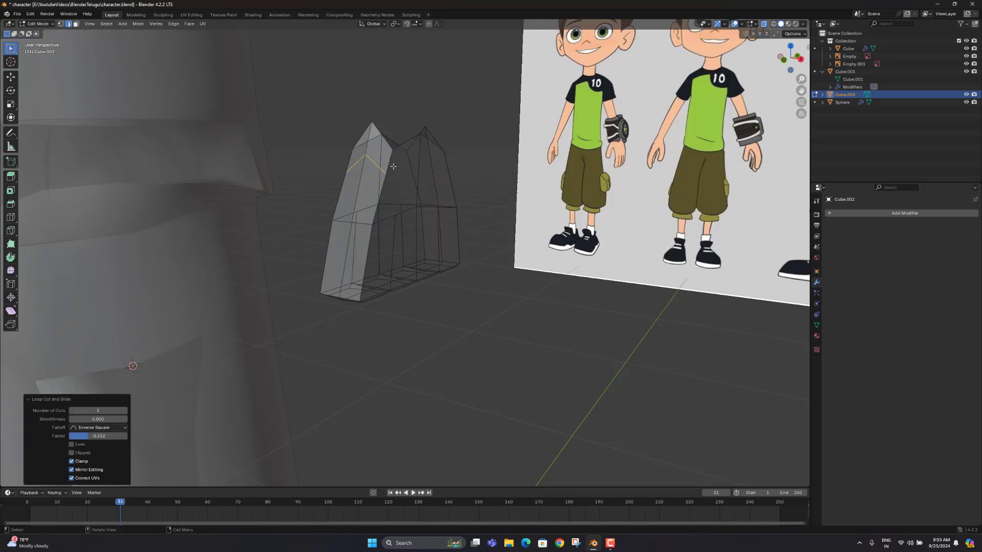
Inset the four thumb-side faces below the loop cut by about 0.0017 m and move them about -0.011 m in Y and -0.002 m in Z
key(KP_3)
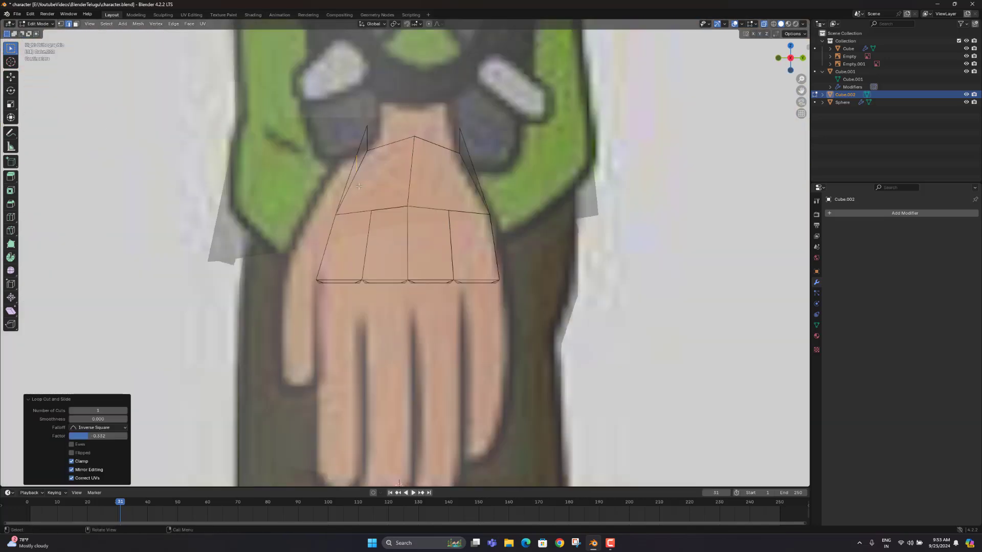
middle_drag(358, 186, 374, 202)
shift+click(368, 193)
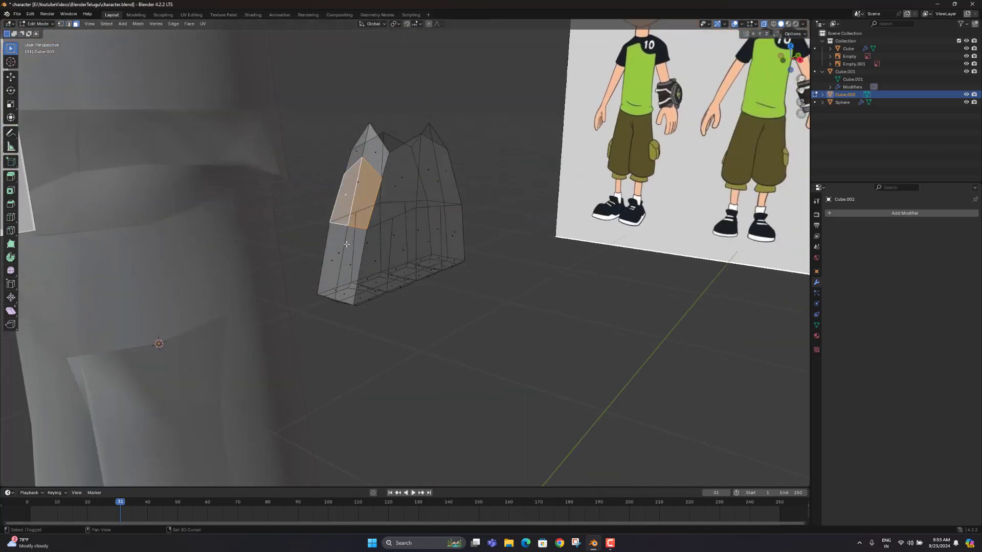
shift+click(346, 245)
key(alt+z)
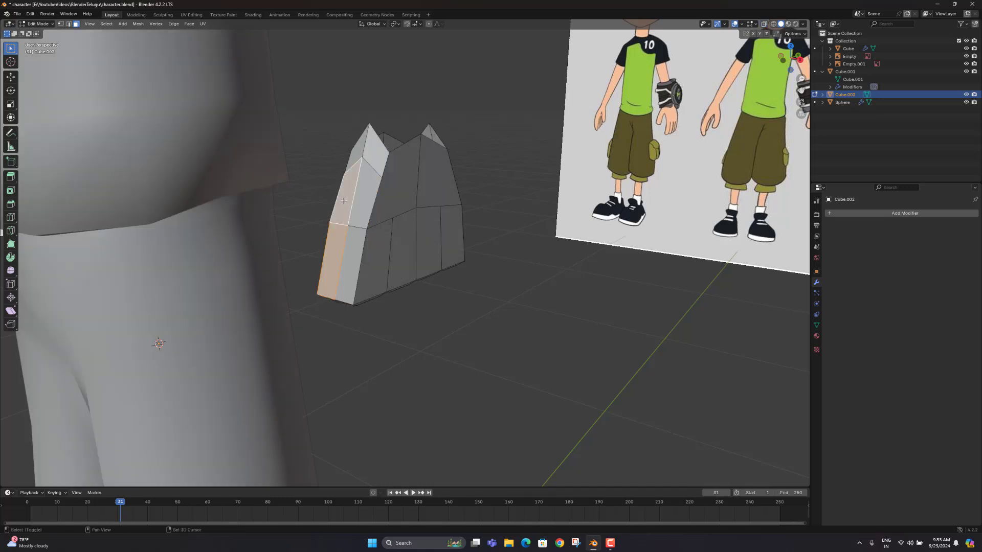
shift+click(344, 201)
shift+click(355, 263)
key(KP_3)
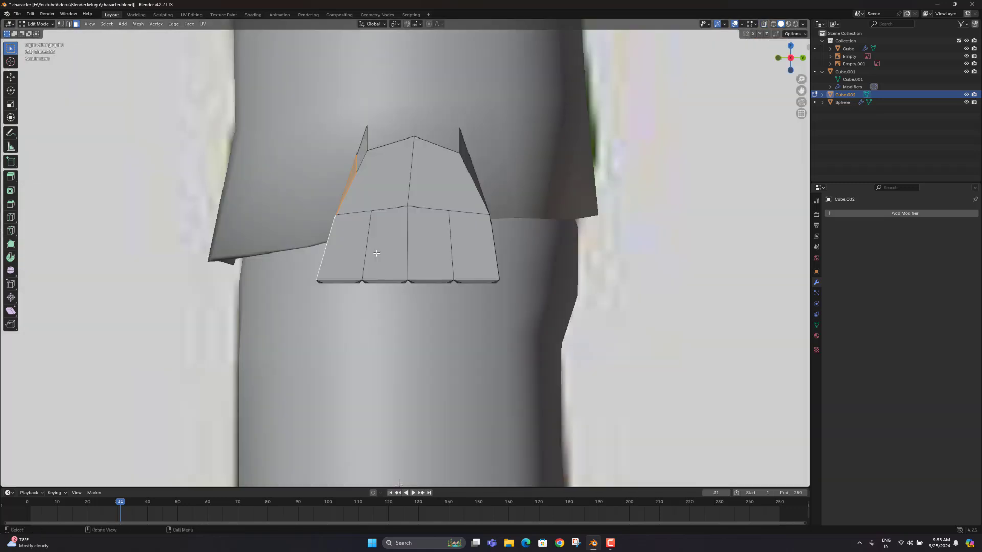
key(alt+z)
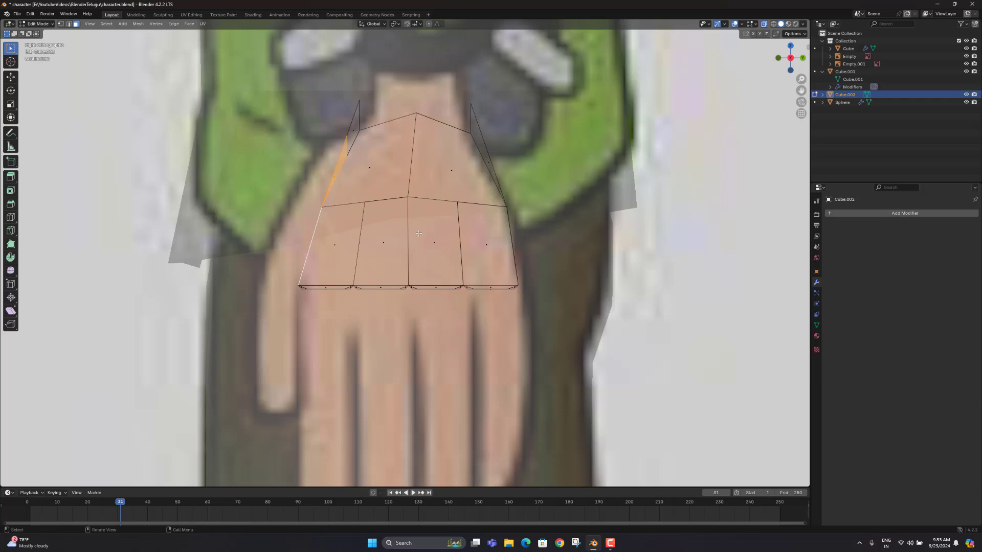
key(i)
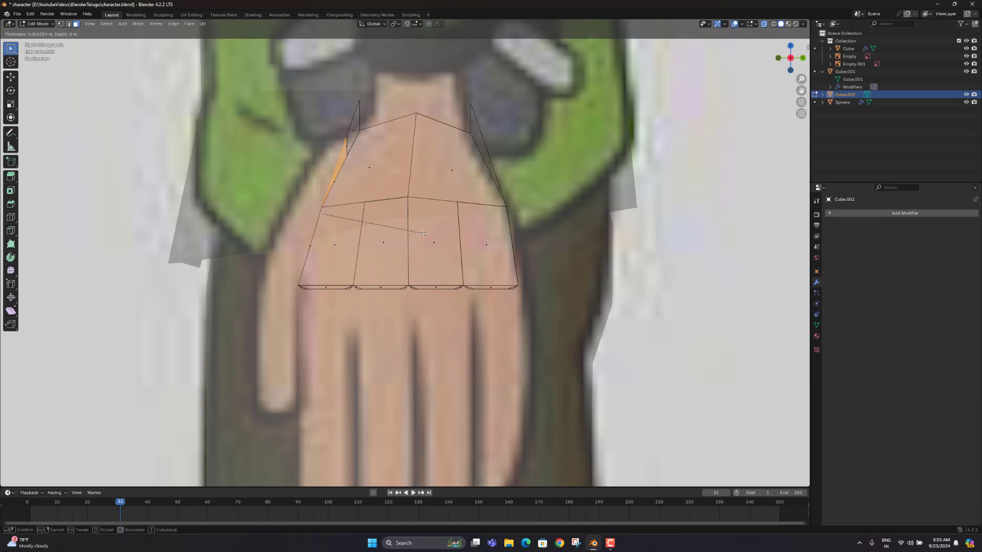
click(424, 233)
key(g)
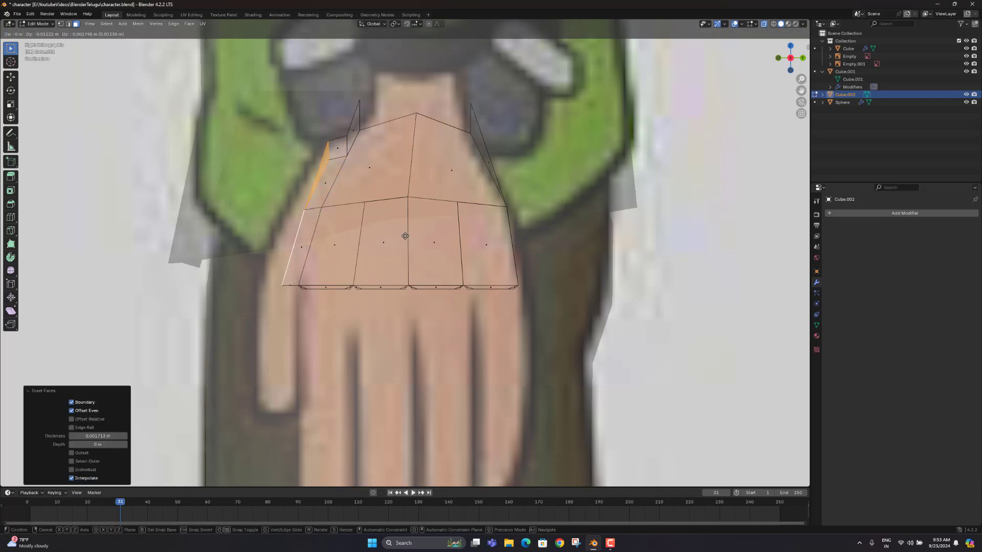
click(405, 235)
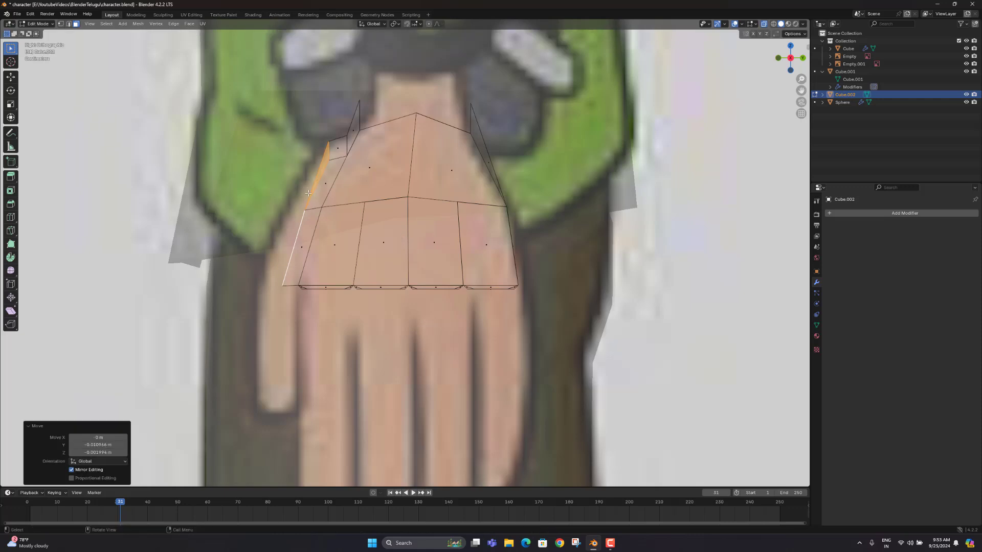
Move the middle vertices of the thumb-side bulge about -0.011 m in Y and 0.0037 m in Z onto the reference outline
key(1)
click(305, 209)
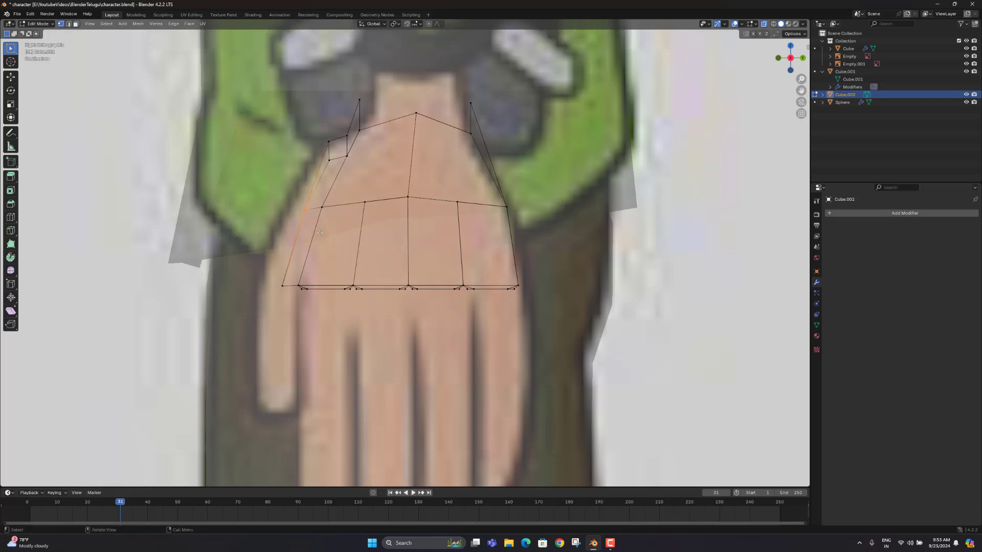
key(g)
click(306, 229)
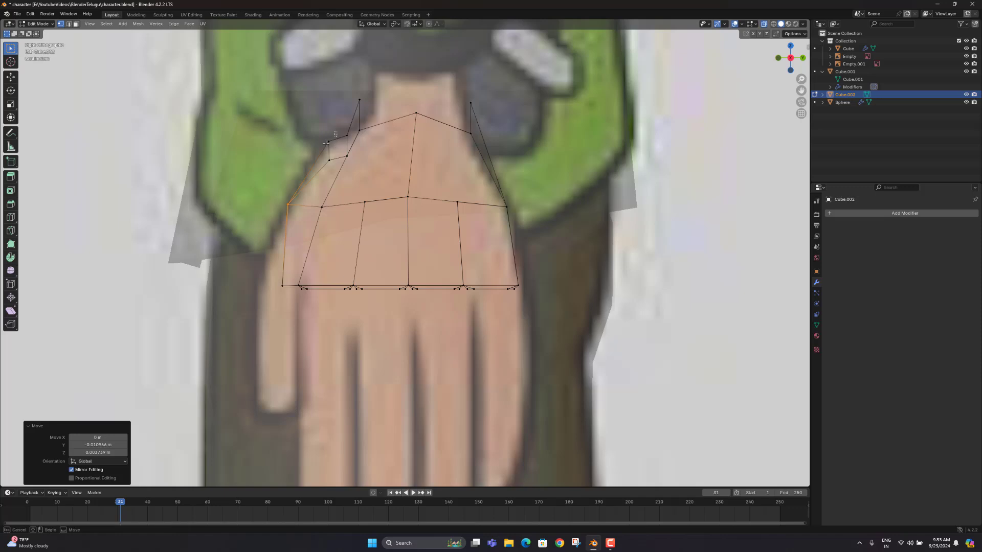
Reposition the upper thumb-side vertices up to the wrist corner so the edge follows the reference hand outline
click(328, 142)
mouse_move(338, 153)
mouse_down()
mouse_move(322, 166)
mouse_move(318, 154)
mouse_move(341, 140)
mouse_up()
key(g)
click(322, 168)
key(g)
click(313, 160)
key(g)
click(340, 137)
drag(372, 92, 341, 172)
key(g)
click(359, 126)
key(g)
click(361, 146)
key(g)
click(311, 172)
key(g)
click(340, 166)
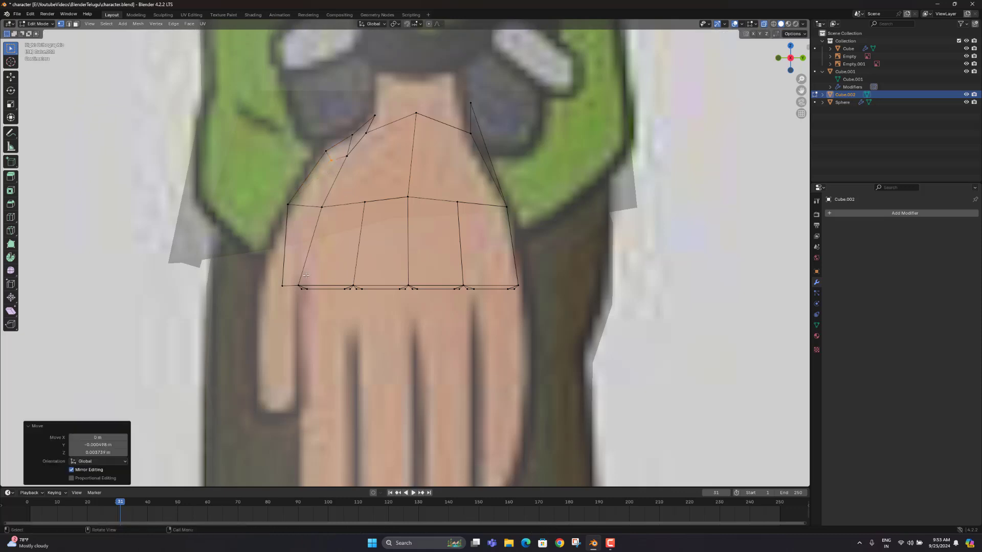
Move the lowest outer vertices of the thumb-side bulge about -0.0067 m in Y and 0.025 m in Z to the thumb's outer base
click(284, 286)
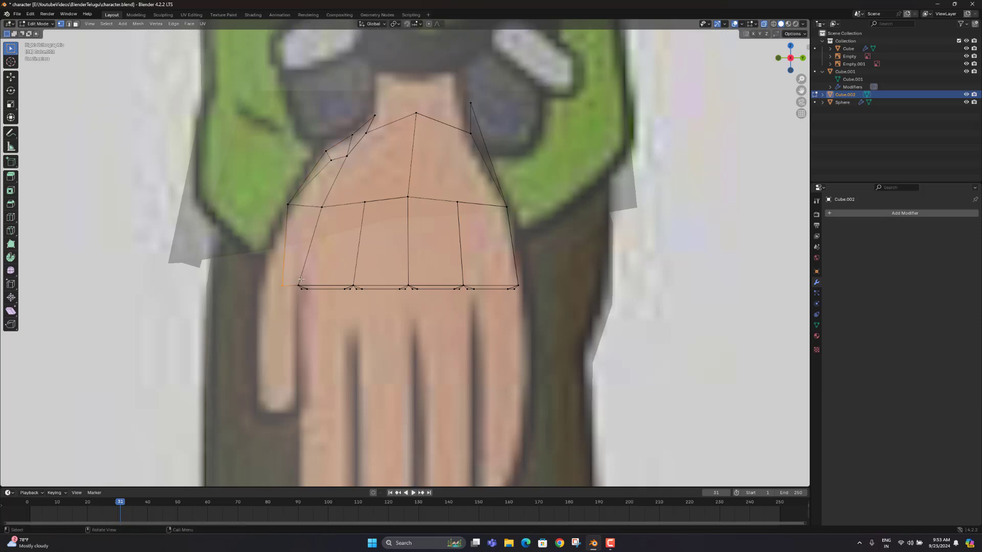
key(g)
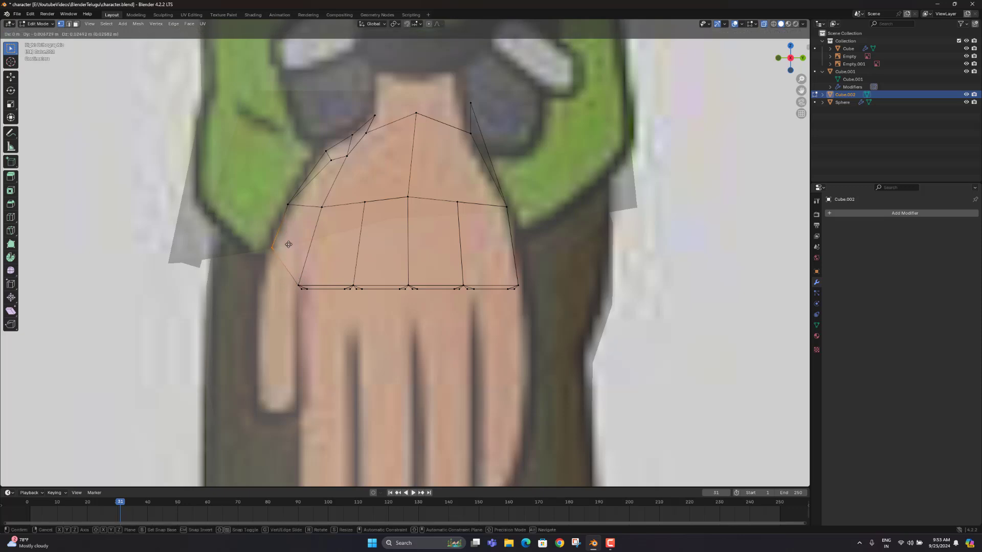
click(287, 243)
scroll(304, 269, down, 1)
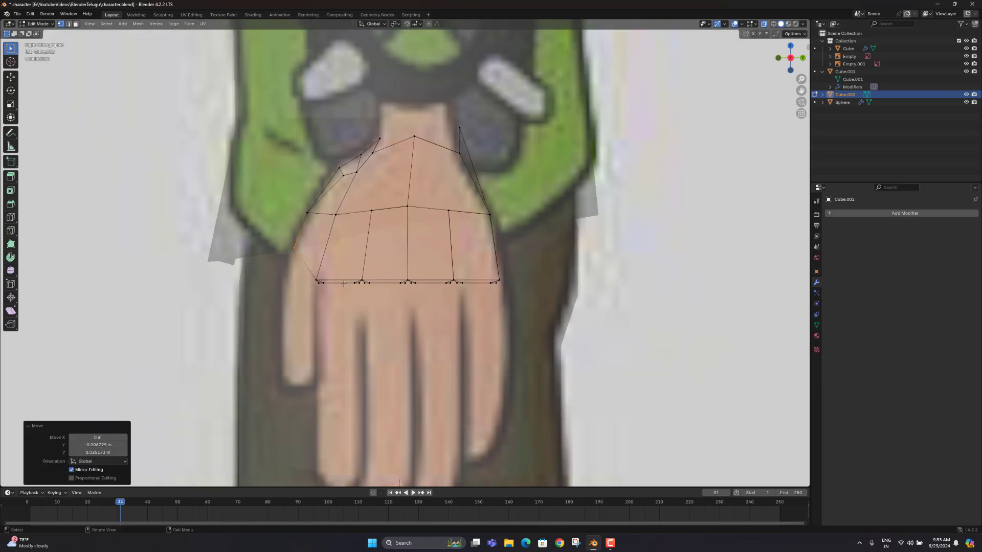
Inset the two lower thumb-side faces together by about 0.0012 m
middle_drag(343, 284, 350, 217)
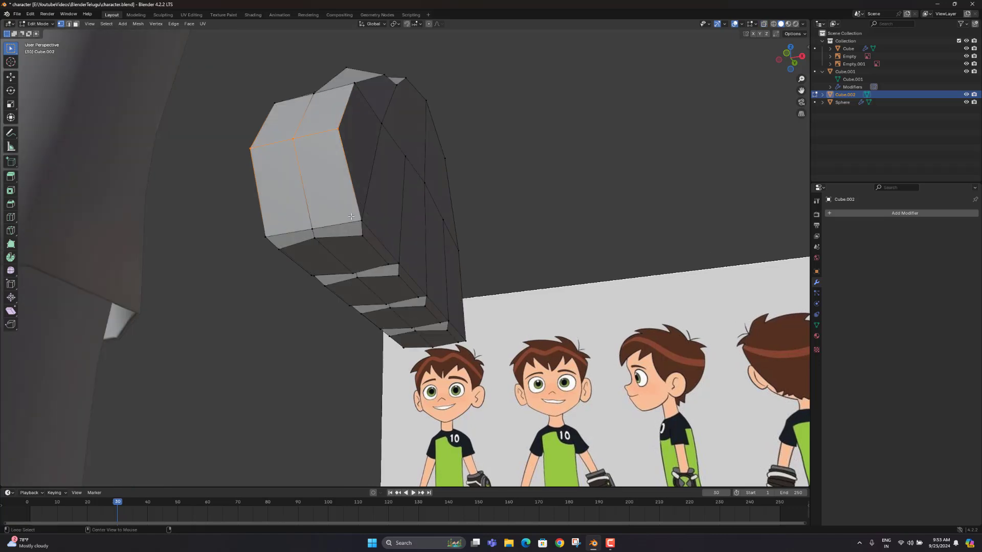
key(3)
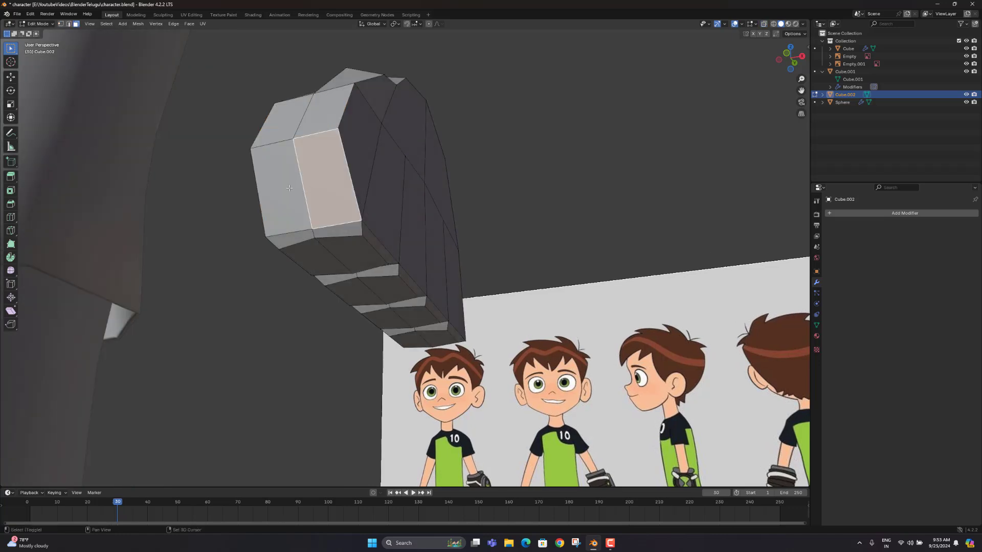
shift+click(350, 196)
key(i)
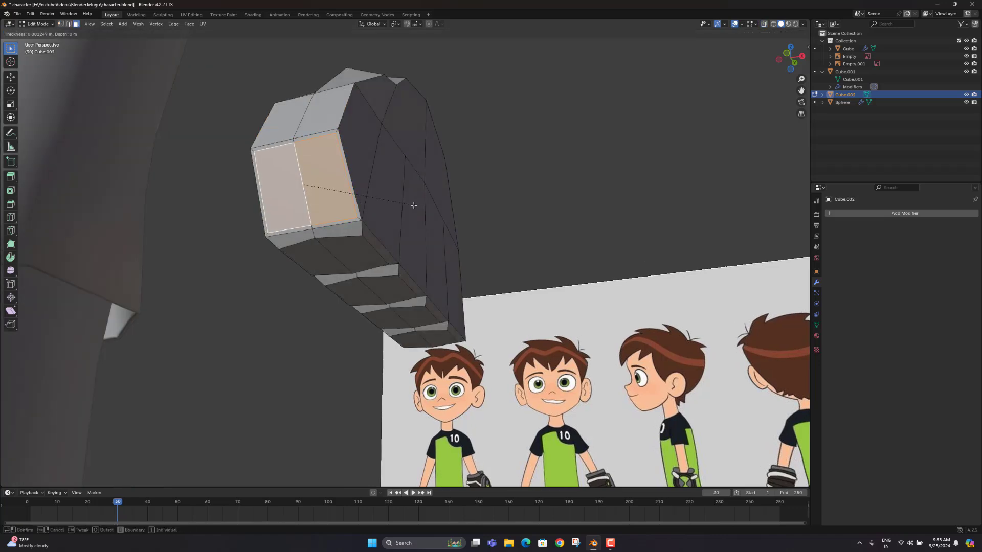
click(413, 205)
middle_drag(359, 196, 363, 197)
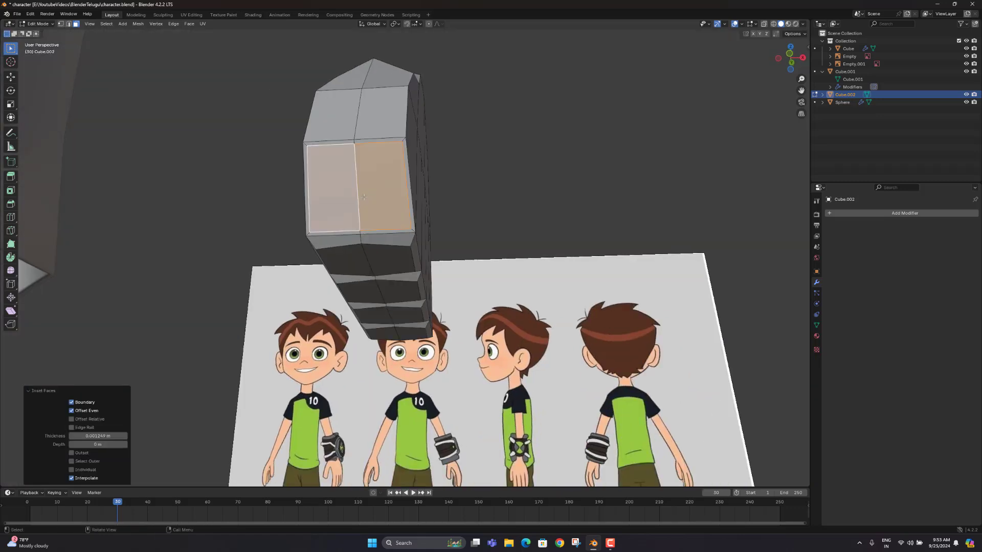
Scale the four corner vertices of the thumb-base inset along Z by about 0.75
key(1)
click(402, 141)
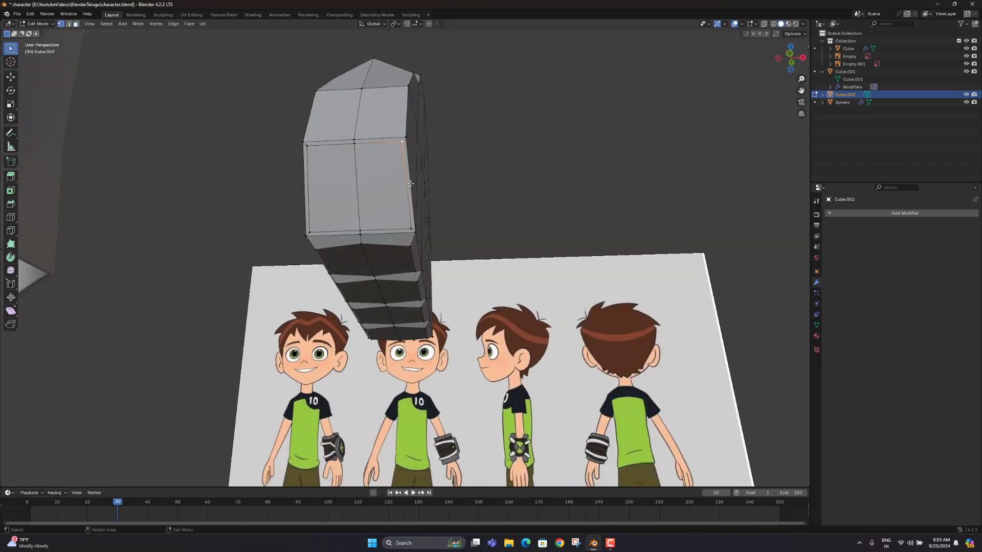
shift+click(412, 228)
shift+click(309, 233)
shift+click(307, 145)
key(s)
key(y)
key(x)
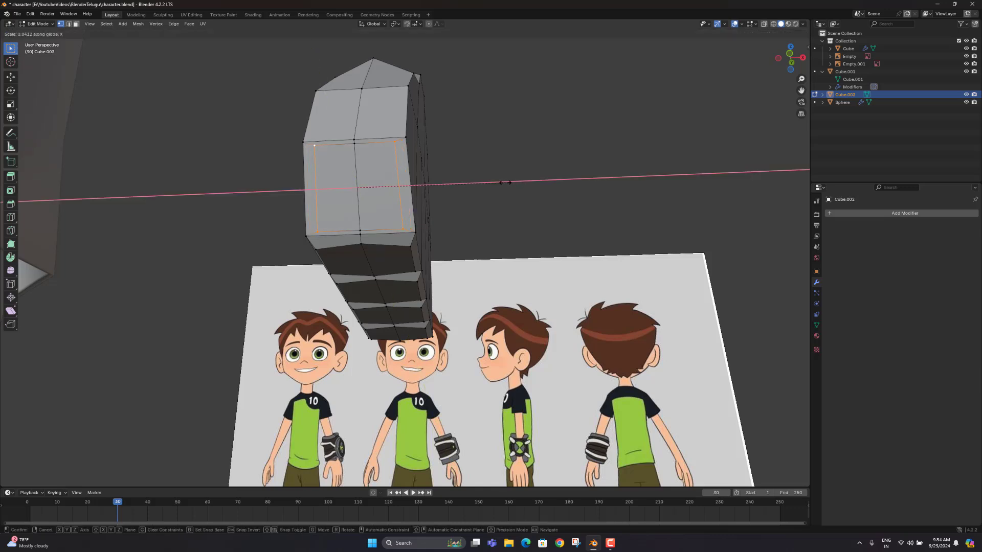
key(z)
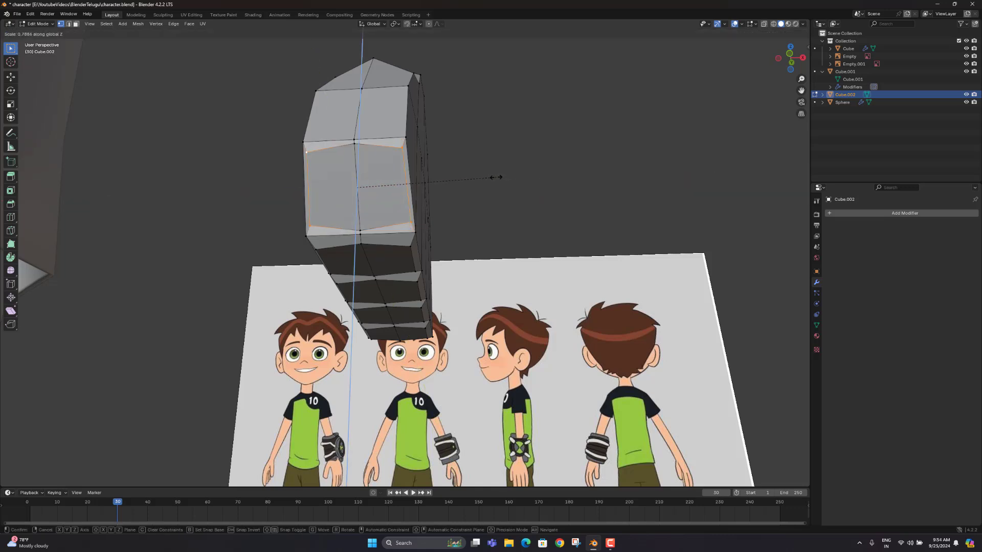
click(490, 182)
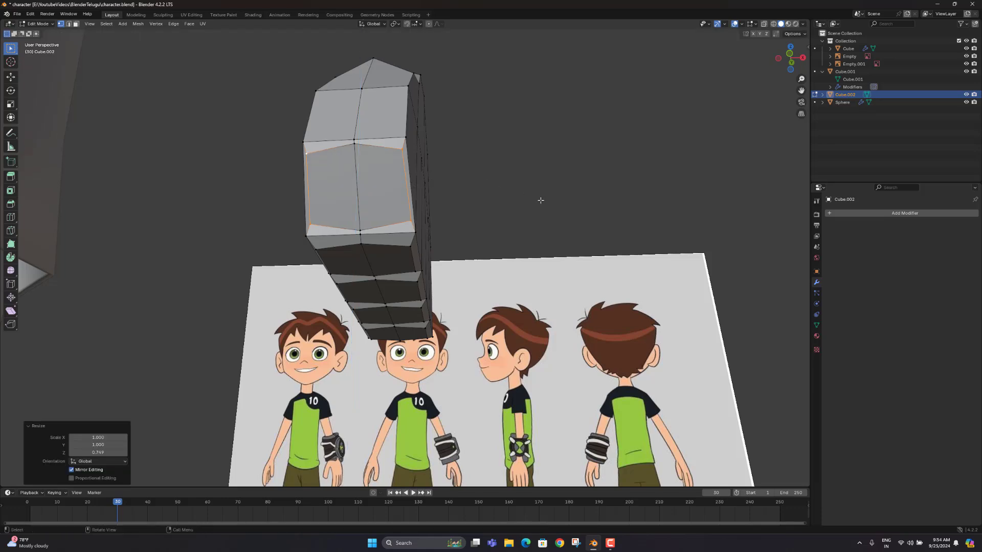
key(s)
key(y)
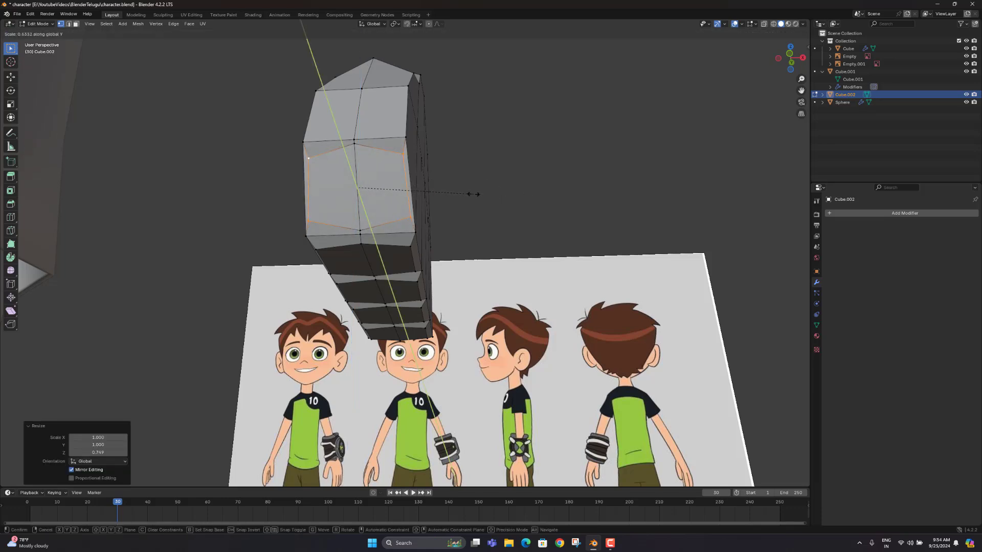
right_click(430, 198)
Move the two inset thumb-base faces about -0.0048 m in Y and -0.006 m in Z, out from the palm
middle_drag(428, 198, 382, 198)
mouse_move(385, 193)
middle_down()
mouse_move(434, 204)
mouse_move(398, 202)
middle_up()
key(3)
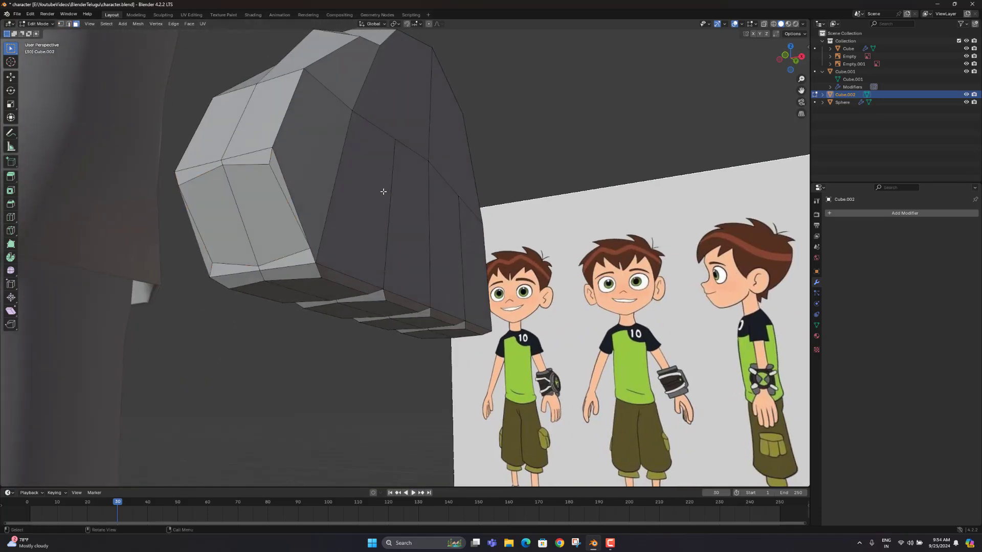
click(249, 203)
shift+click(231, 212)
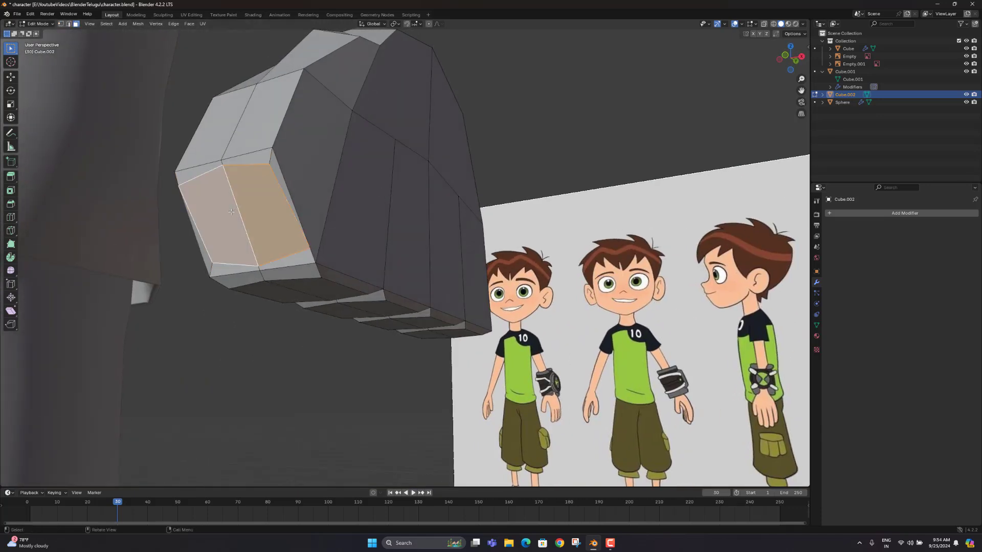
key(KP_3)
key(alt+z)
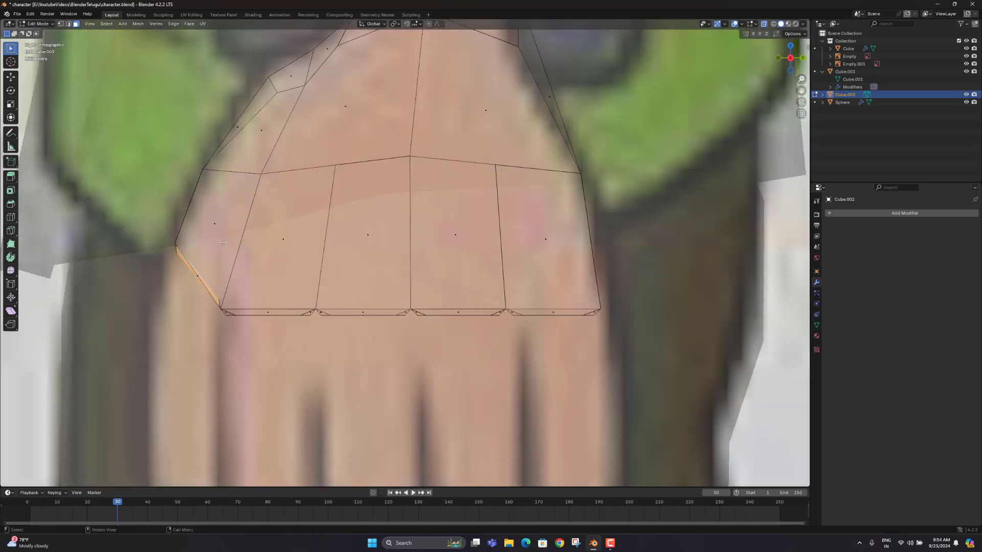
key(g)
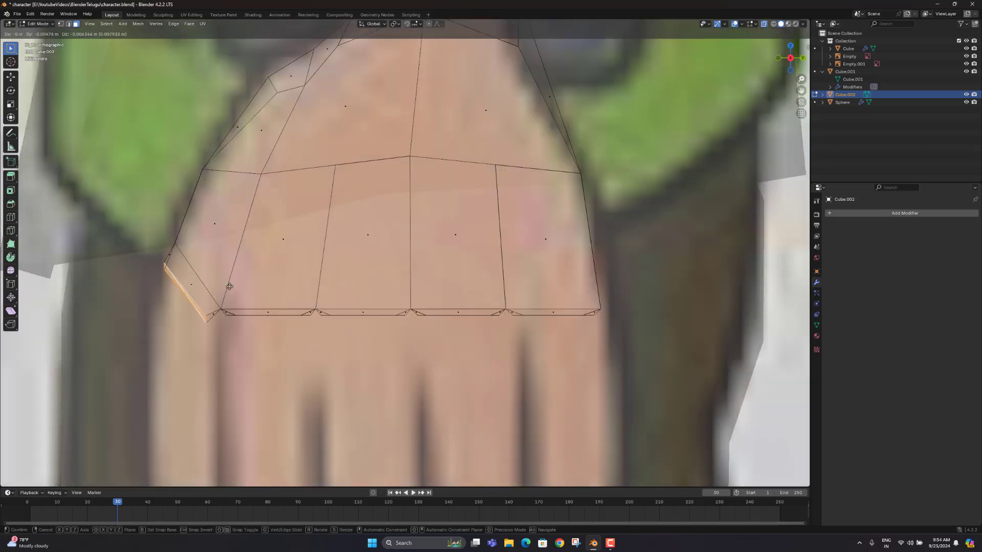
click(229, 287)
Rotate the thumb-base faces about -19.6° in the right view and lower them about 0.004 m in Z
key(r)
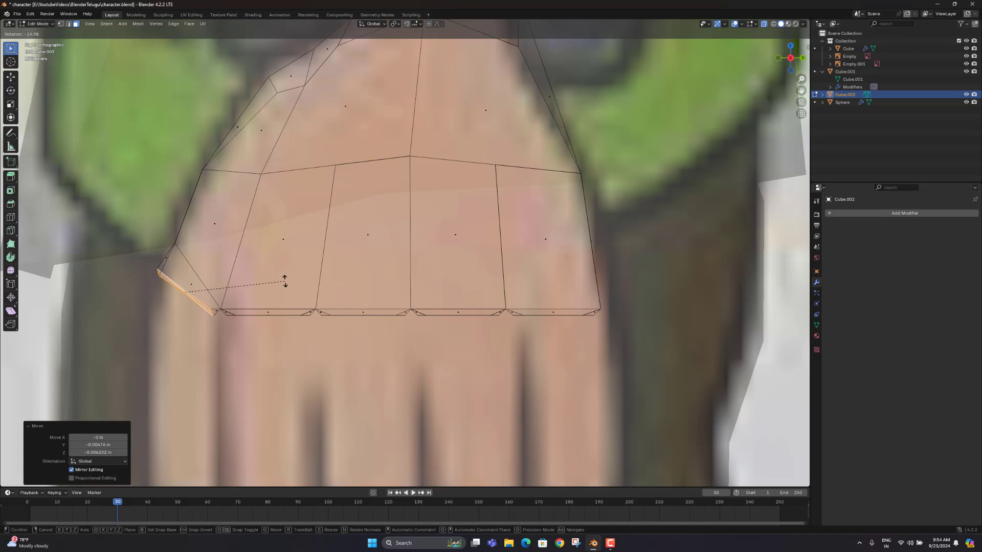
click(281, 272)
scroll(198, 299, down, 2)
scroll(248, 287, up, 2)
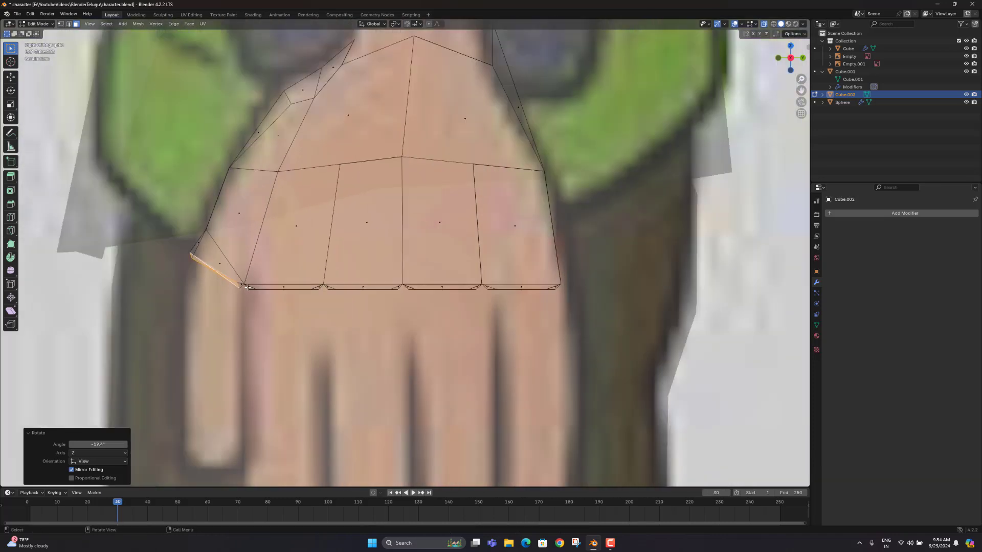
key(g)
click(233, 297)
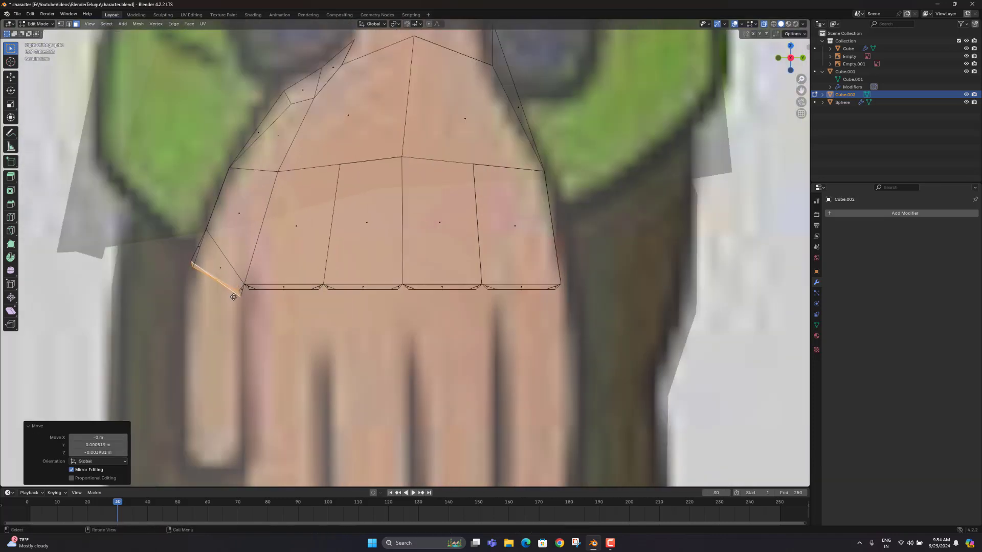
Extrude the thumb-base end faces about 0.027 m and shift them about 0.0126 m in Y and -0.0095 m in Z
shift+middle_drag(228, 285, 229, 209)
key(e)
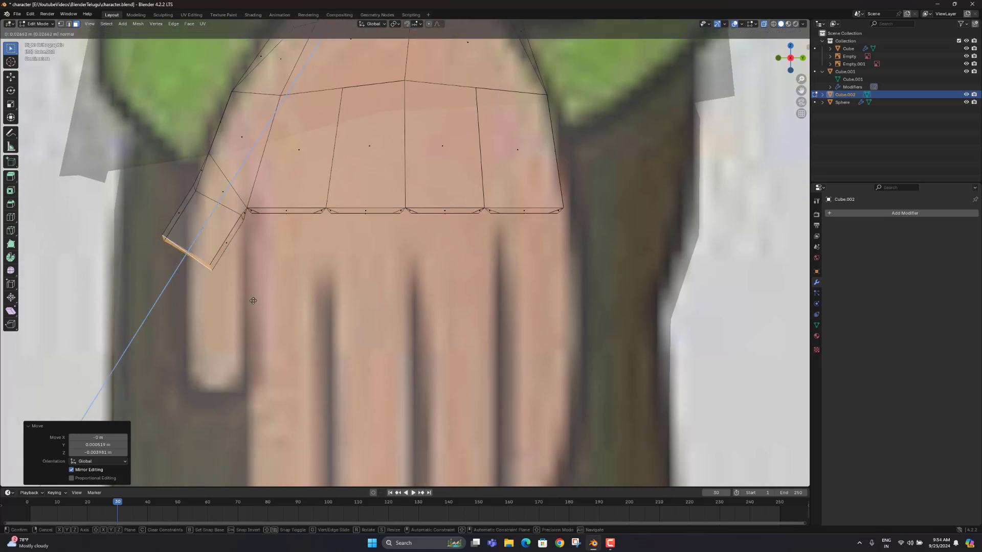
click(254, 302)
key(g)
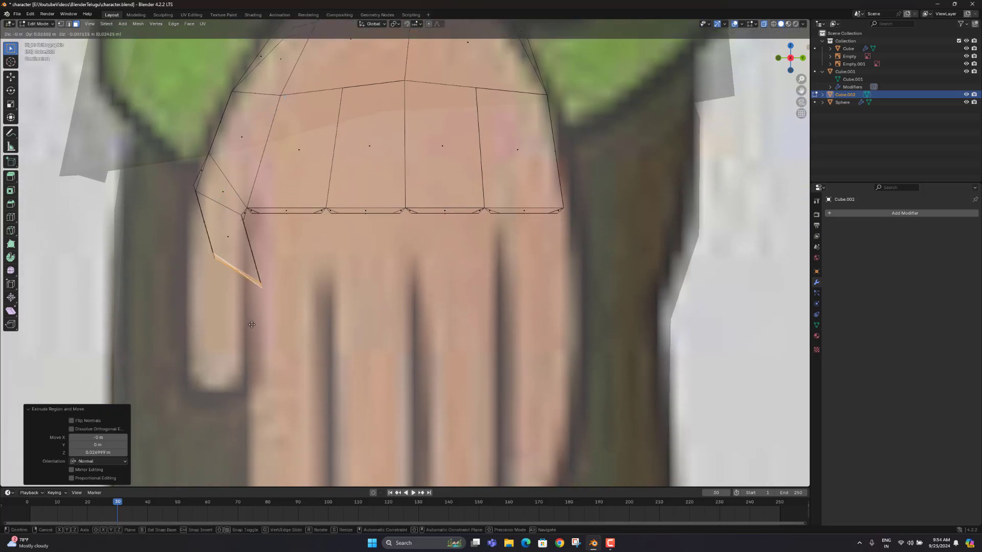
click(228, 330)
Rotate the extruded thumb end about -22.8° in the right view to follow the reference thumb
key(r)
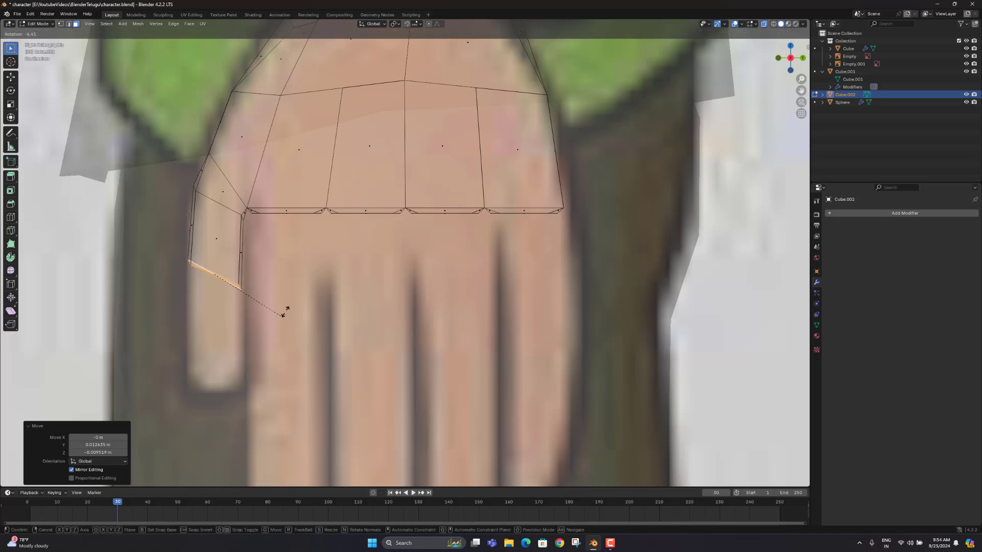
click(280, 293)
scroll(286, 289, down, 6)
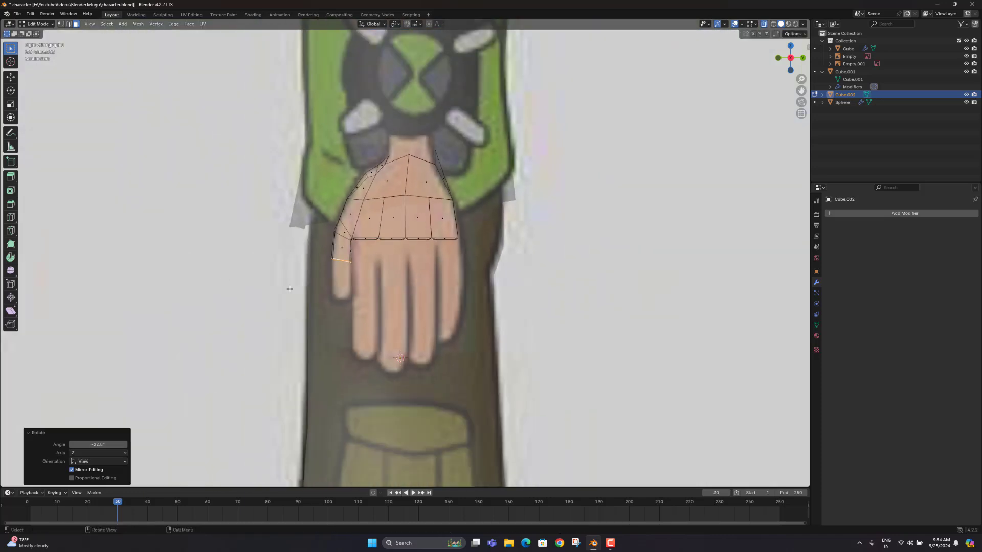
scroll(288, 273, up, 5)
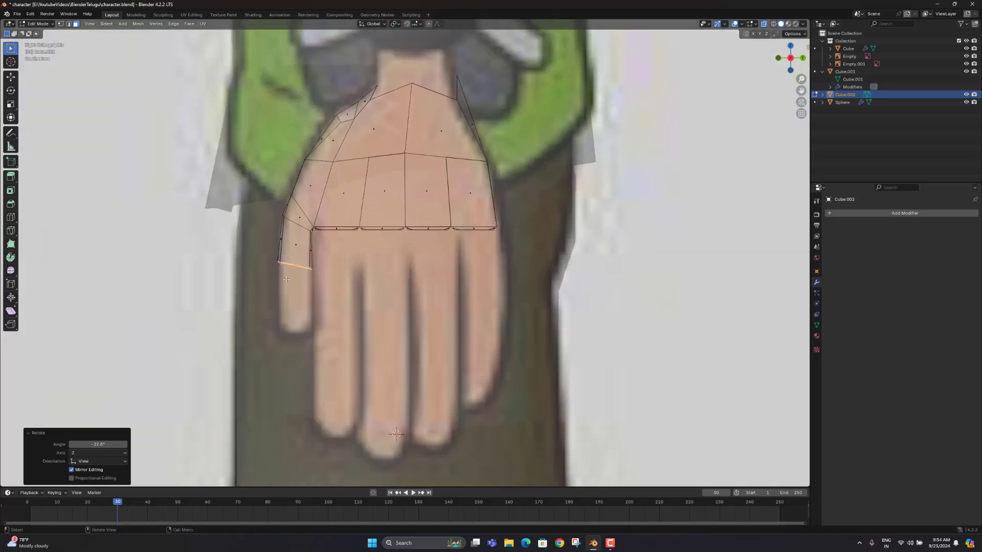
Try two short extrusions of the tilted thumb end along its normal, the first about 0.0048 m, and undo them
shift+middle_drag(282, 292, 314, 296)
key(g)
key(z)
key(z)
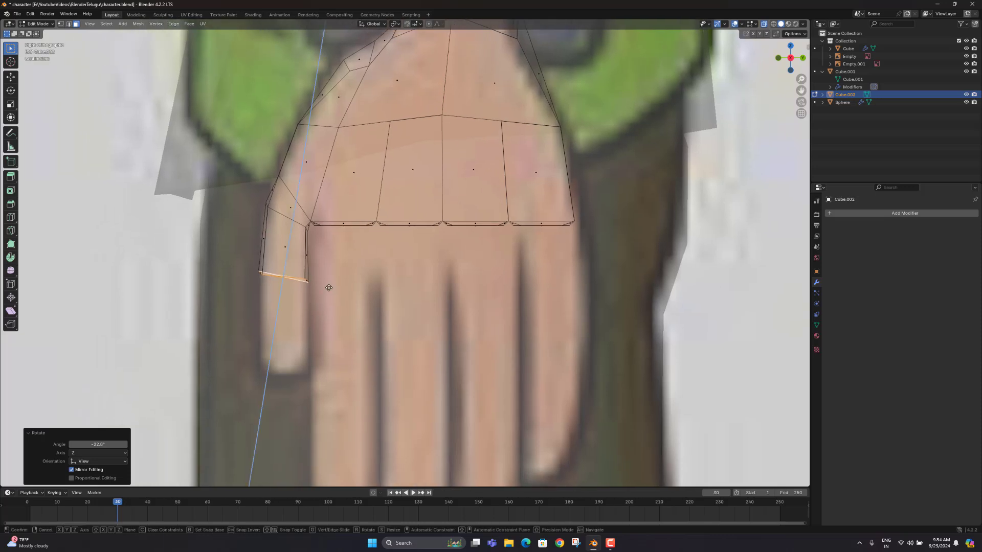
click(329, 295)
key(e)
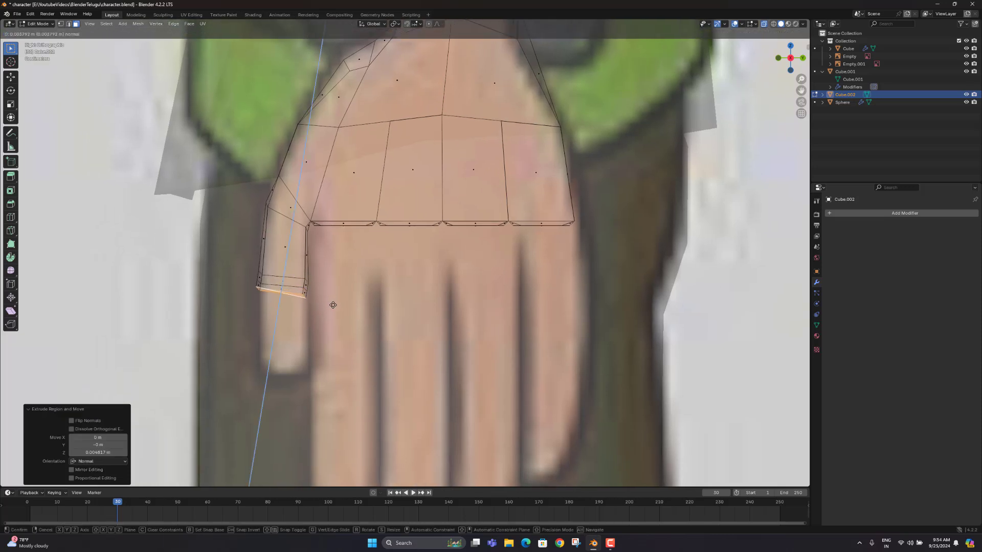
click(334, 308)
key(ctrl+z)
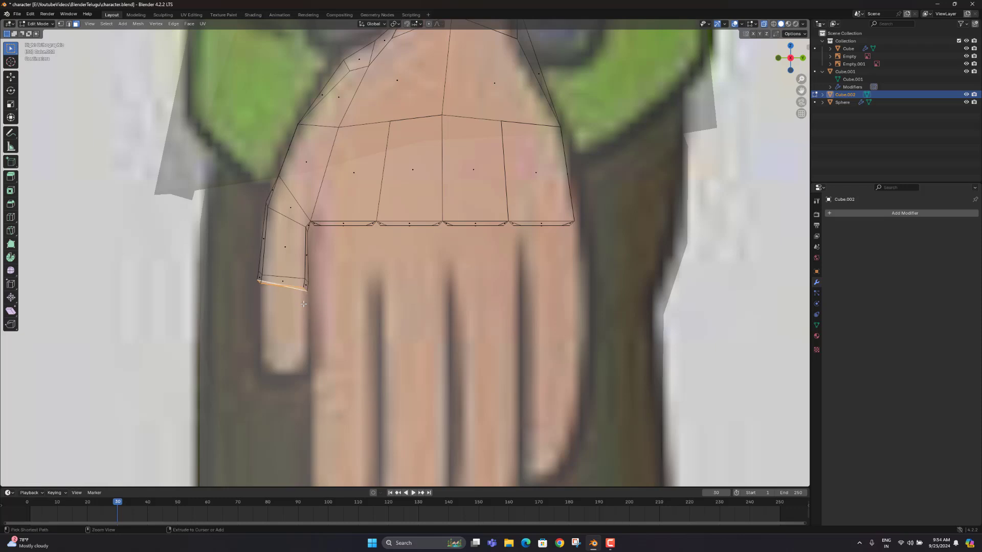
key(ctrl+z)
Flatten the thumb's end faces by scaling them to 0 along Z
scroll(239, 298, up, 2)
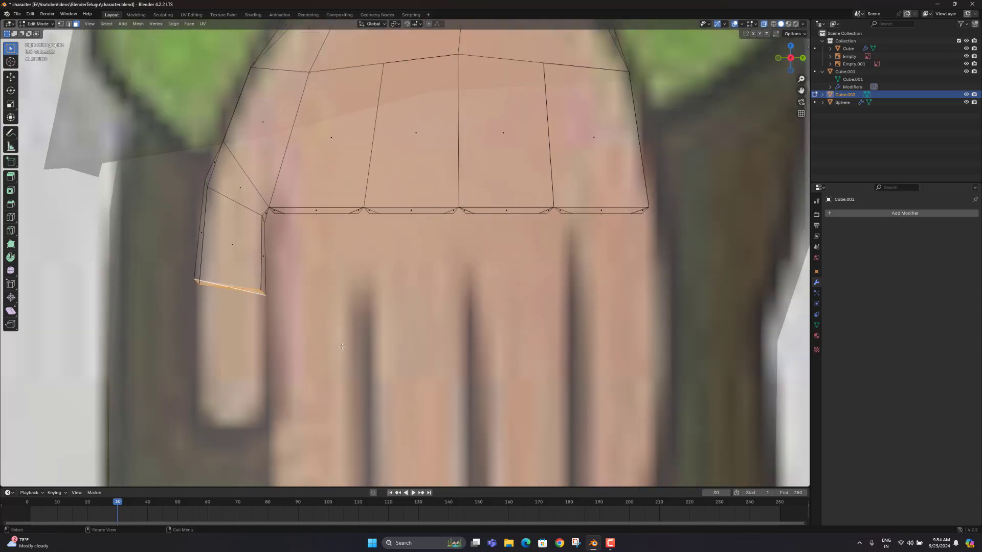
key(s)
key(z)
key(0)
click(323, 336)
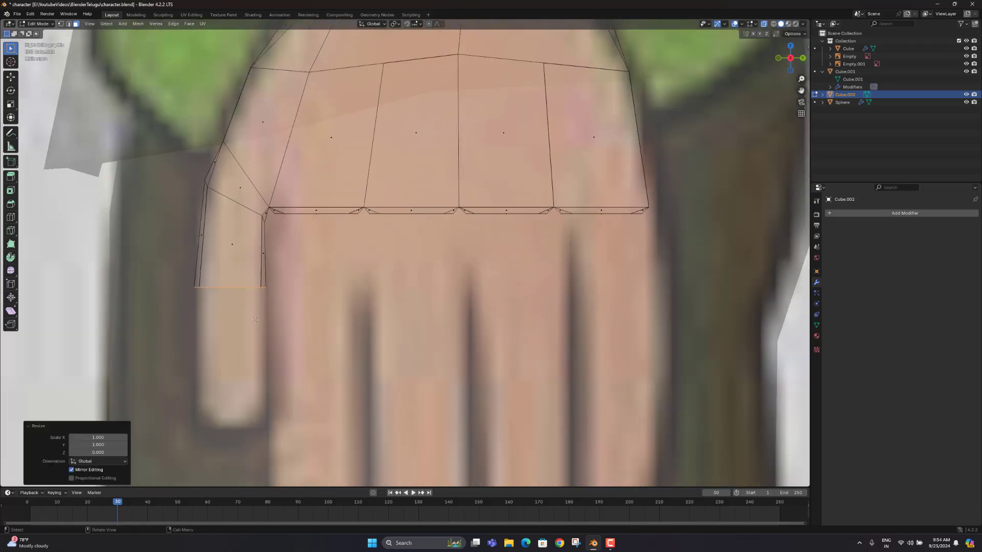
Extrude the thumb downward in four segments of about 0.003, 0.0052, 0.0303 and 0.0124 m, reaching the reference thumb's tip
key(e)
click(259, 327)
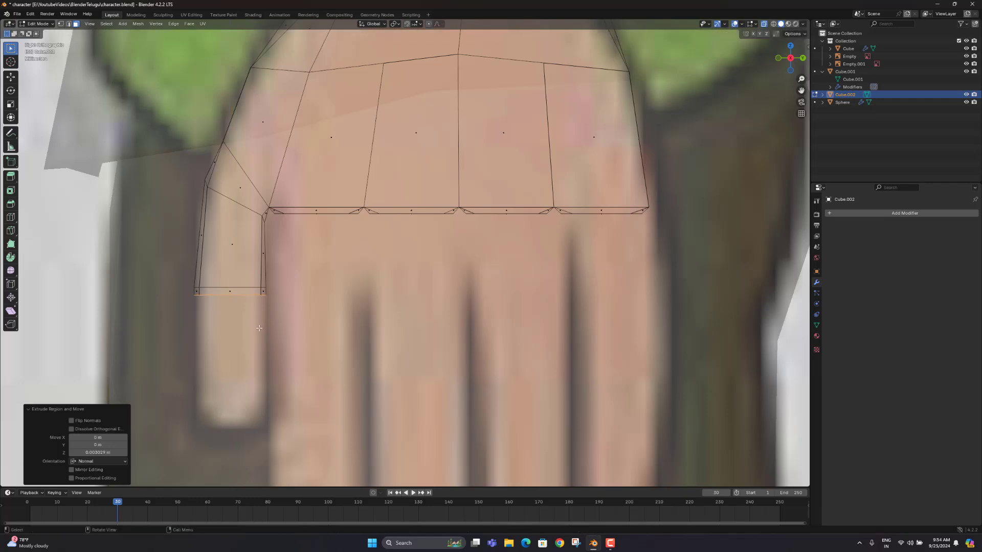
key(e)
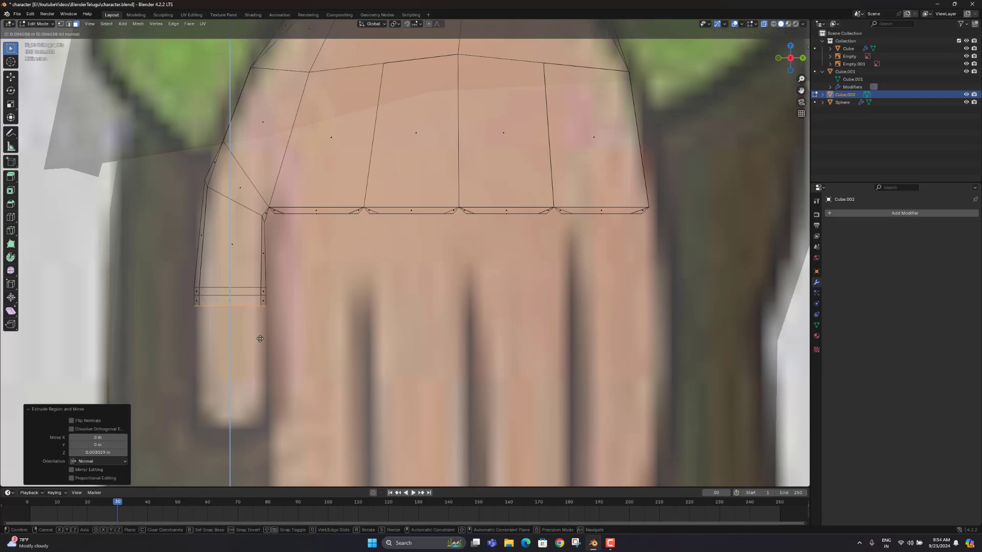
click(259, 342)
key(e)
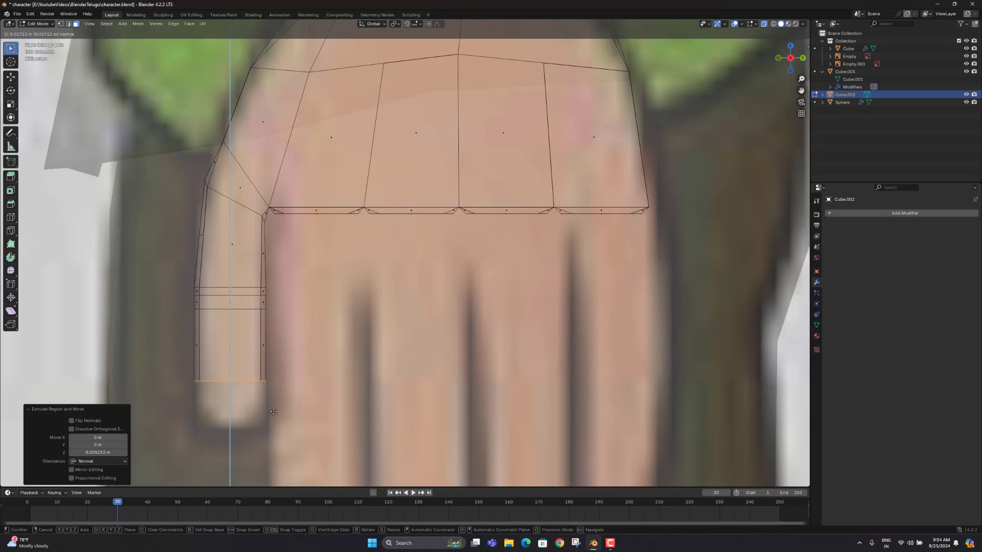
click(275, 419)
key(e)
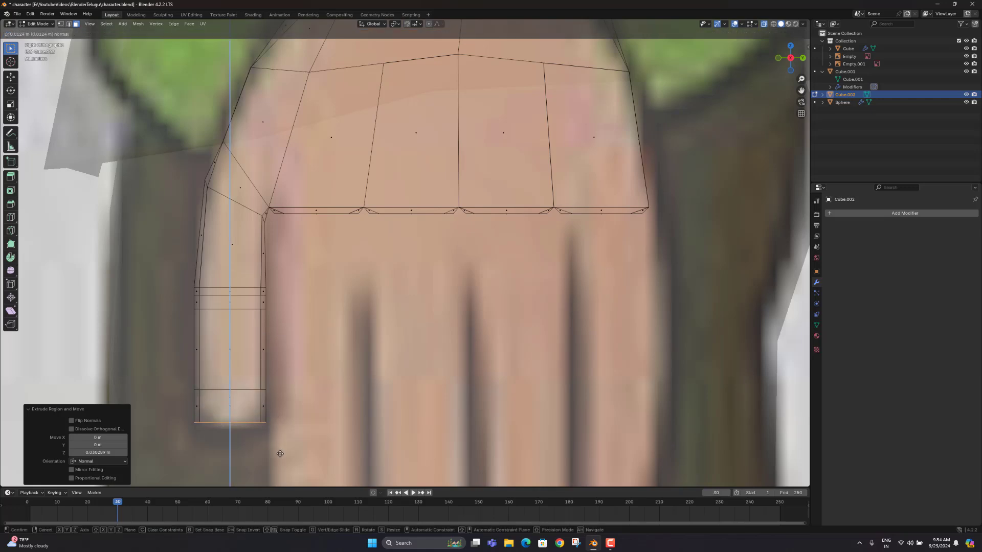
click(281, 453)
Narrow the thumb tip by scaling its end vertices along Y to about 0.815
key(1)
key(s)
key(x)
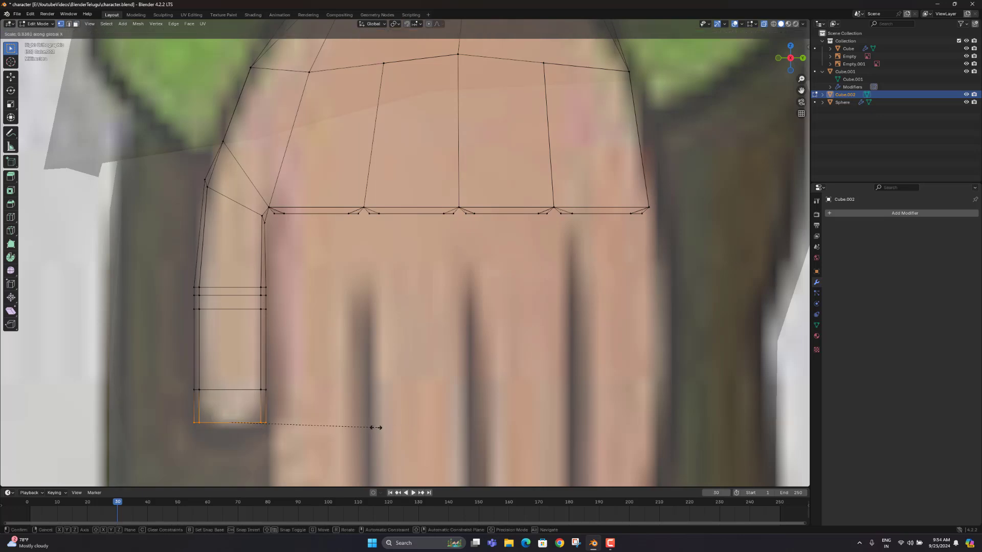
key(y)
click(372, 426)
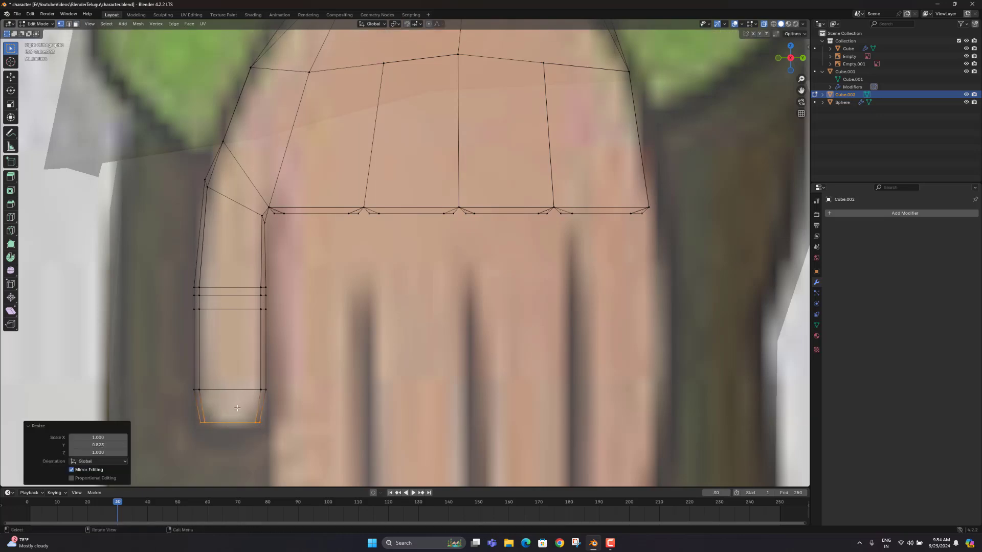
Turn off X-ray and move the side edge of the thumb tip's end face about 0.008 m inward along X
scroll(218, 230, down, 5)
middle_drag(286, 398, 393, 364)
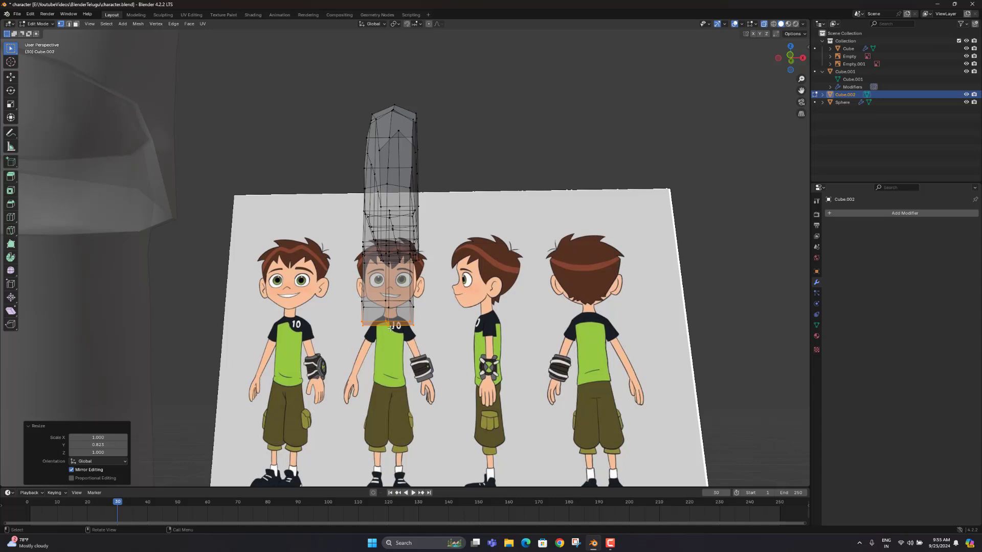
middle_drag(393, 326, 416, 215)
key(alt+z)
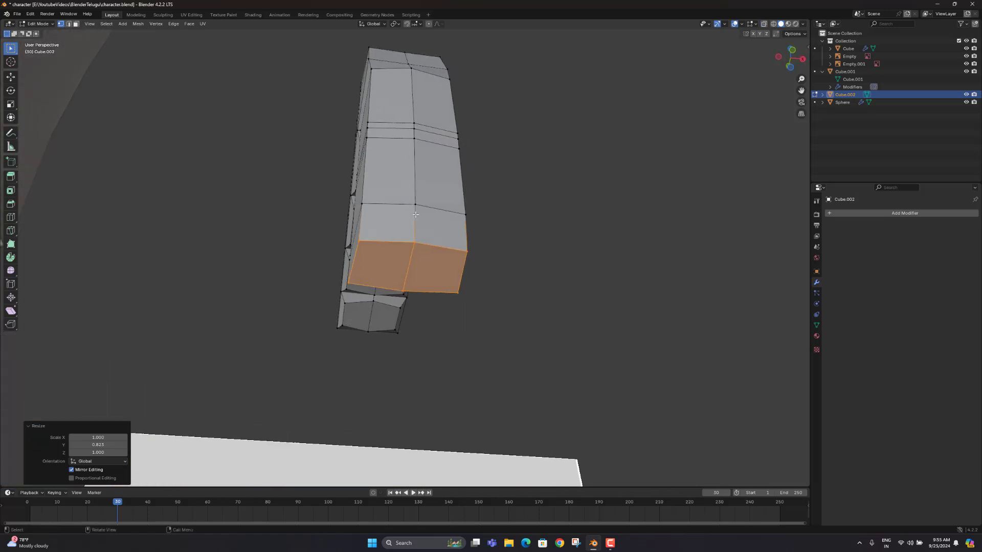
key(2)
click(360, 259)
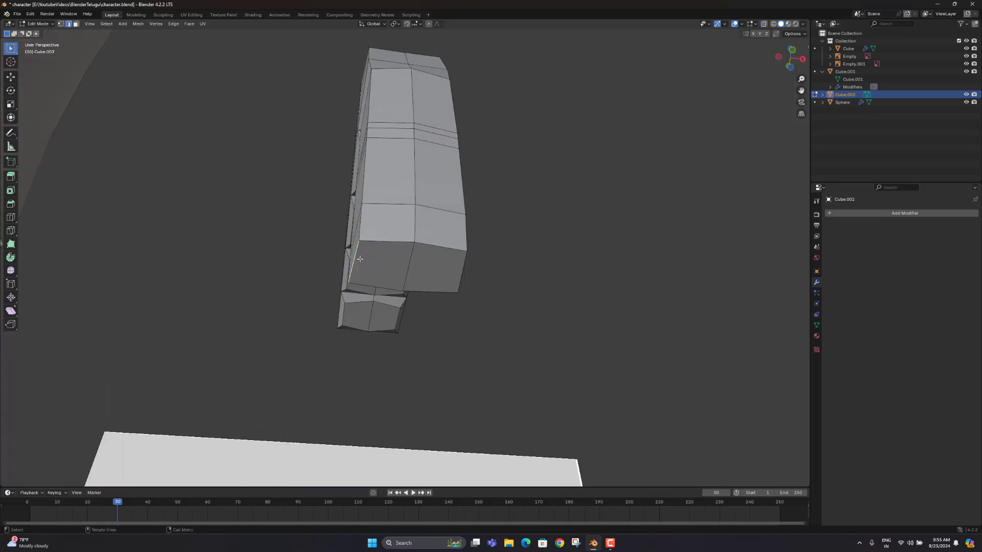
key(g)
key(y)
key(x)
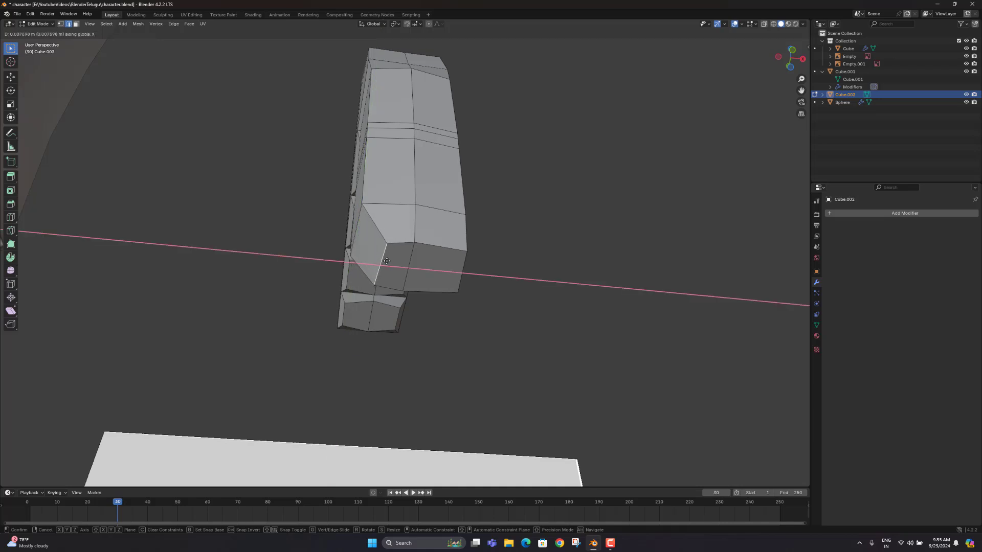
click(389, 260)
Move the middle edge of the thumb tip's end face about 0.0032 m along X
click(410, 262)
key(g)
key(x)
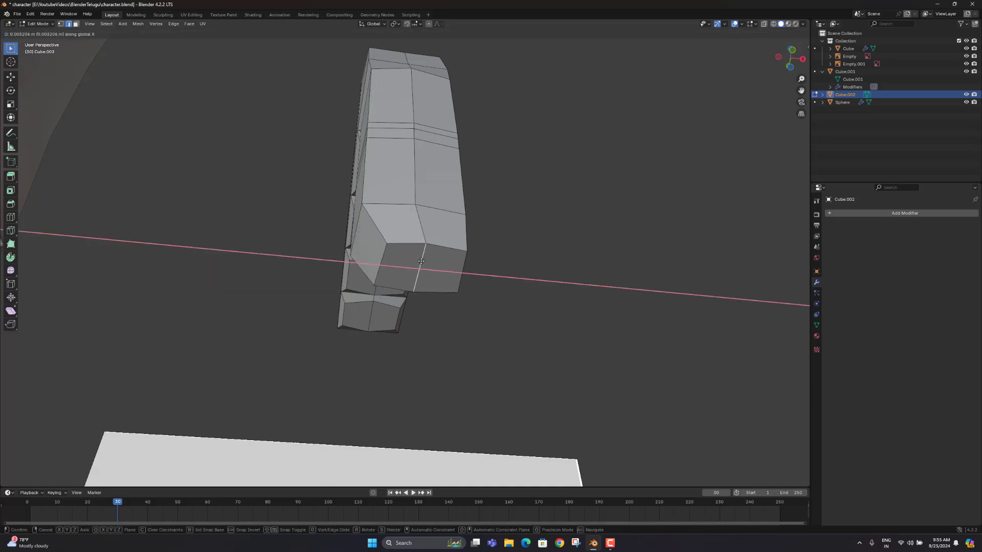
click(421, 262)
Move the side edge of the loop just above the thumb tip inward along X to taper the thumb
middle_drag(374, 238, 382, 270)
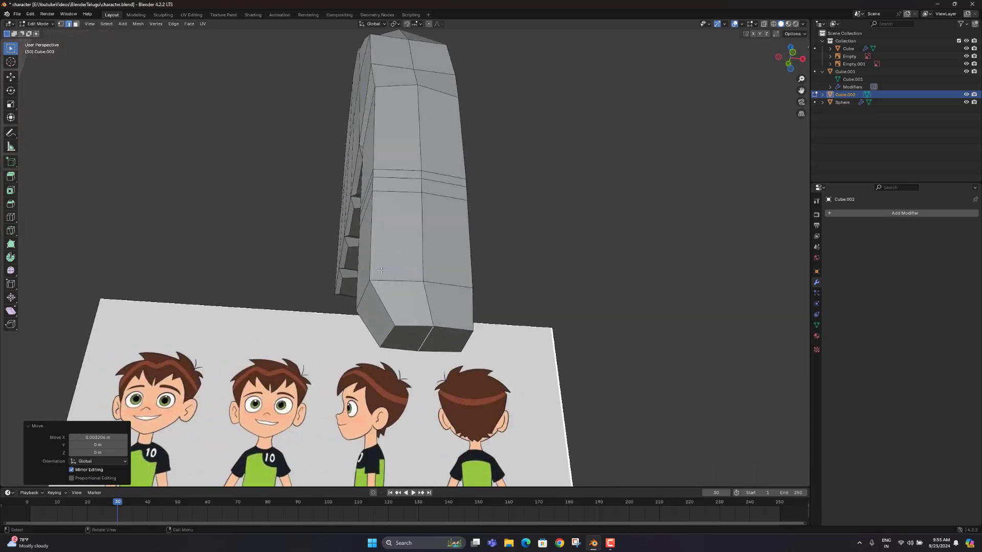
click(365, 292)
key(g)
key(x)
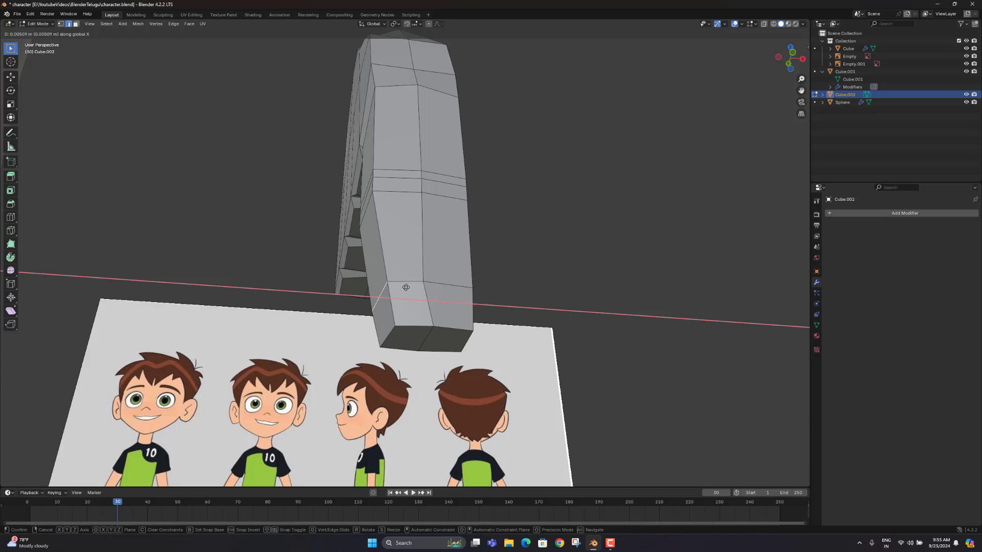
click(404, 329)
Shift the side and middle edges of the thumb tip's end face further along X
click(389, 335)
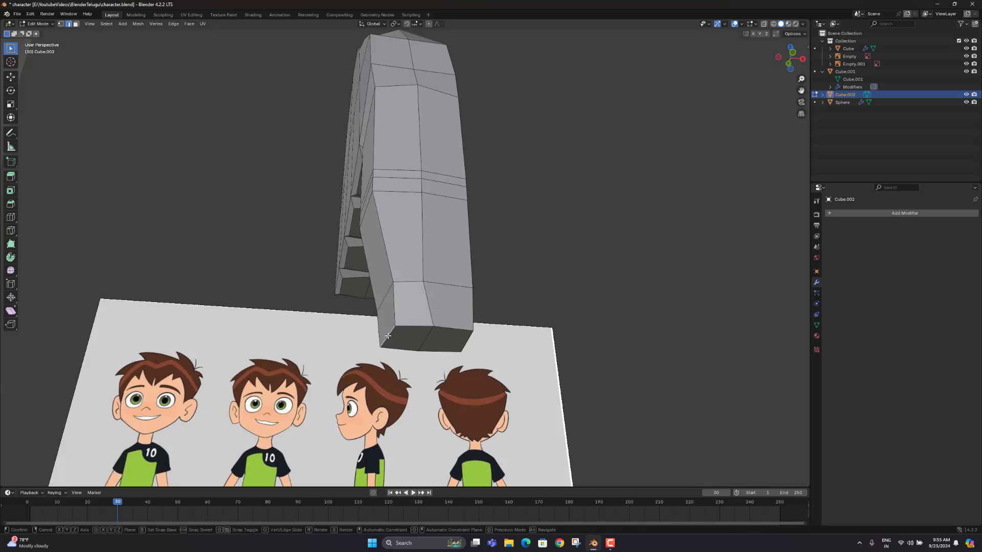
key(g)
key(x)
click(425, 342)
click(425, 340)
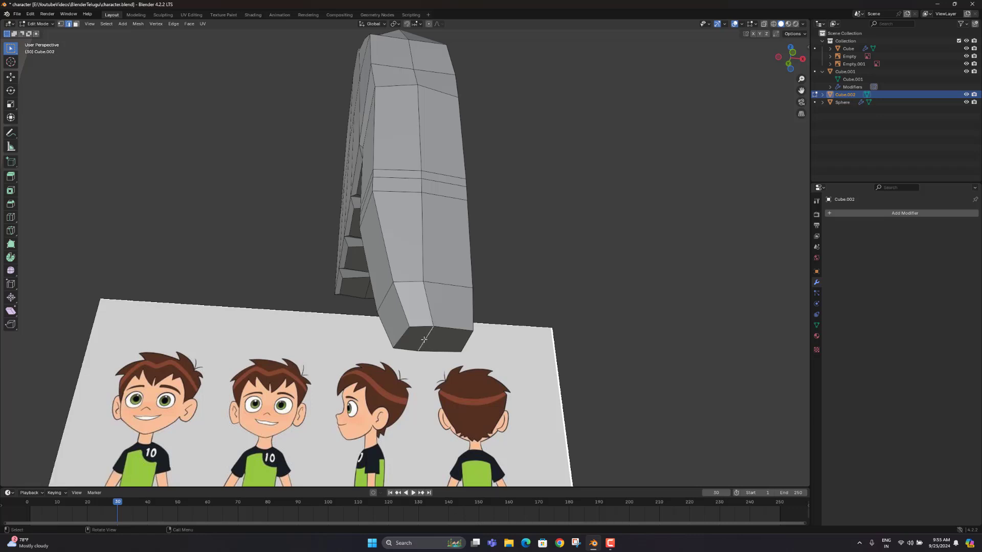
key(g)
key(x)
click(434, 339)
Move the middle vertex of the loop above the thumb tip about 0.0038 m along X
click(428, 280)
key(g)
key(x)
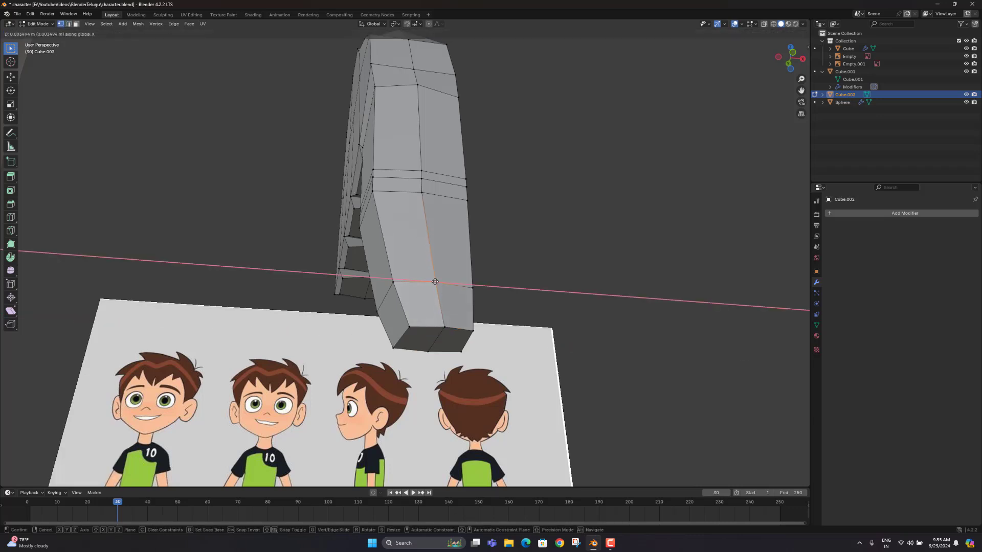
click(436, 281)
Examine the shape of the tapered thumb and its joint with the palm from several angles
middle_drag(417, 185, 335, 281)
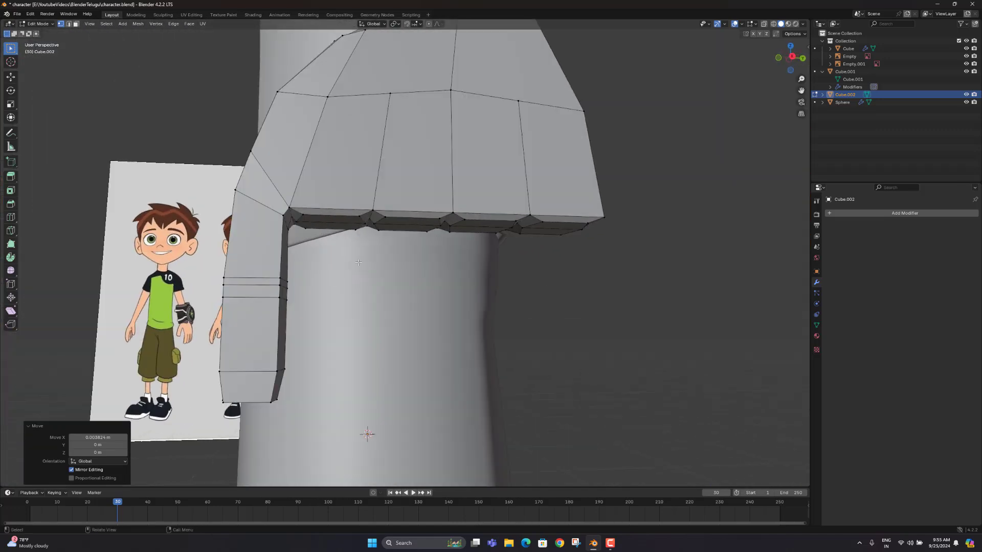
scroll(358, 262, down, 8)
middle_drag(254, 359, 275, 363)
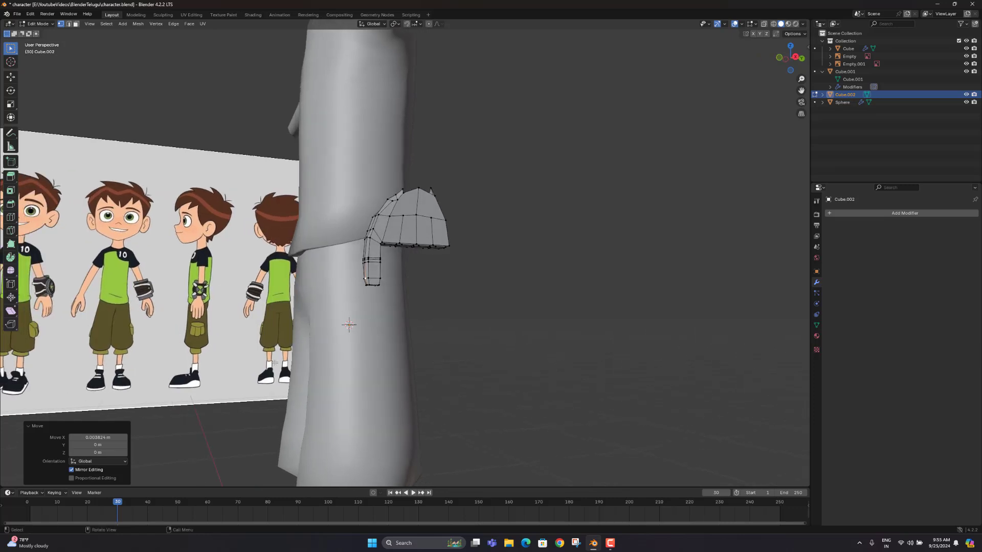
scroll(353, 285, up, 4)
middle_drag(377, 278, 384, 259)
scroll(327, 258, up, 3)
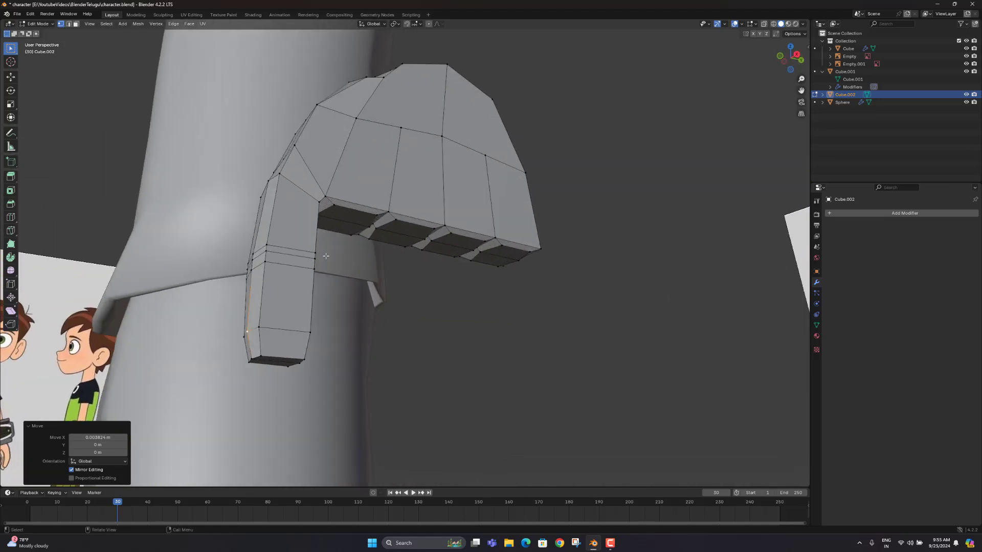
middle_drag(324, 256, 363, 281)
scroll(347, 291, up, 1)
Raise the uppermost of the three close thumb-knuckle loops about 0.0063 m in Z and the middle one about 0.0028 m
middle_drag(306, 313, 348, 273)
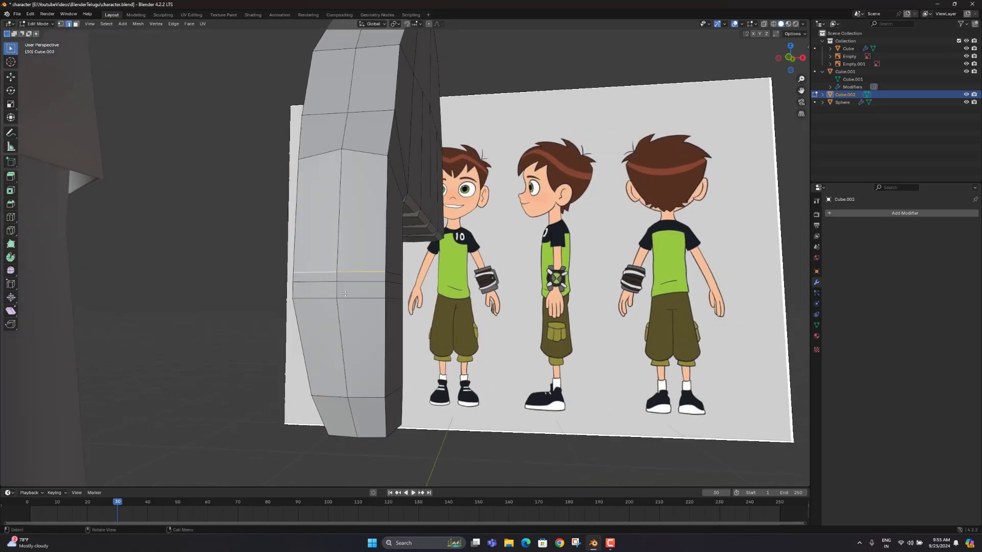
key(g)
key(z)
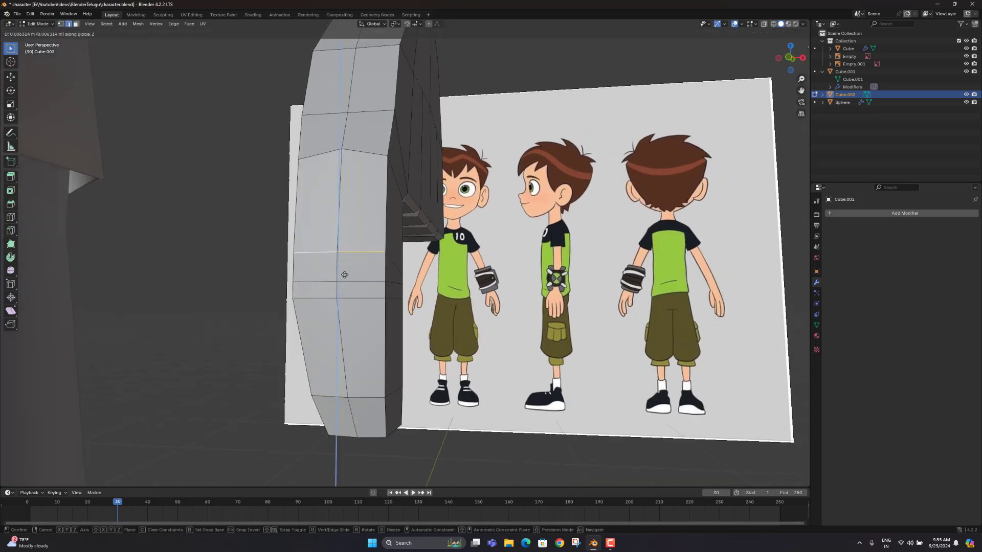
click(344, 275)
alt+click(341, 281)
key(g)
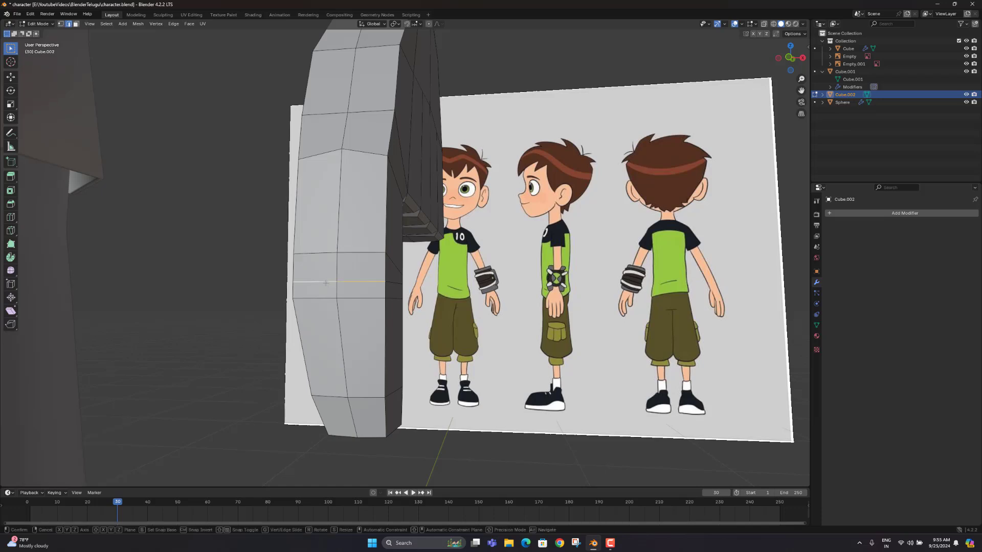
key(z)
click(325, 275)
Try to move the middle thumb-knuckle loop about -0.0059 m along X
middle_drag(328, 275, 278, 282)
key(g)
key(x)
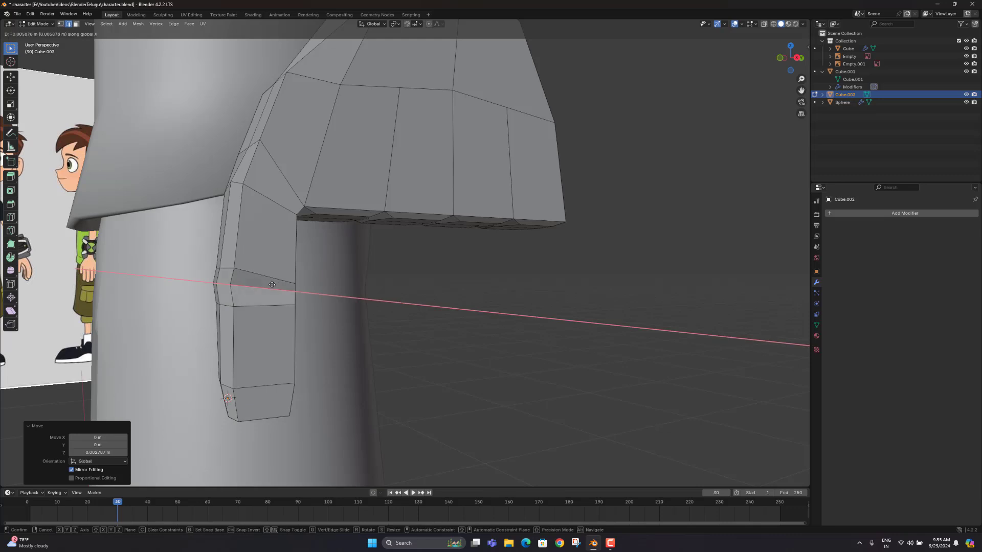
click(272, 285)
Move the outer edges of the middle thumb-knuckle loop about -0.003 m along Y, and fine-tune their offset in that direction
middle_drag(272, 285, 366, 296)
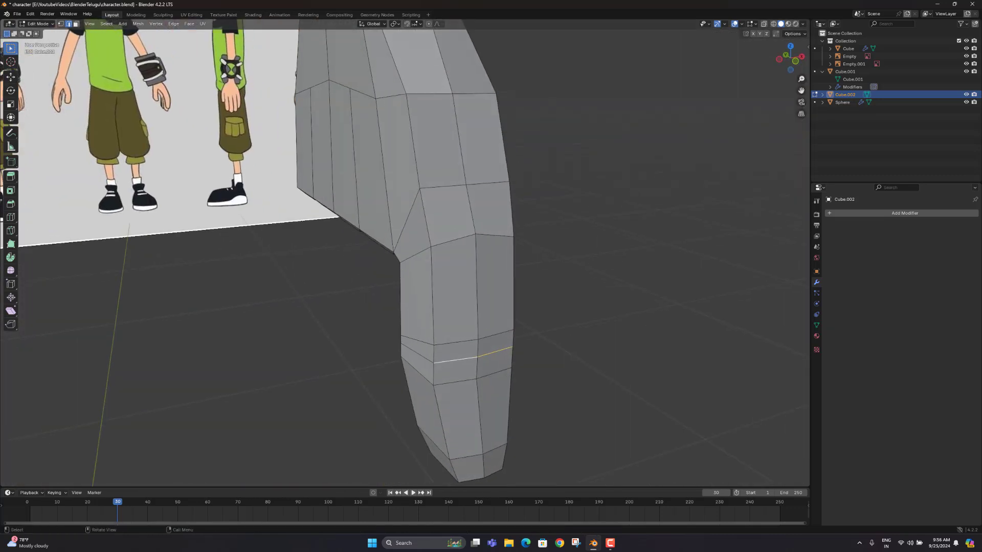
click(13, 76)
middle_drag(464, 328, 472, 330)
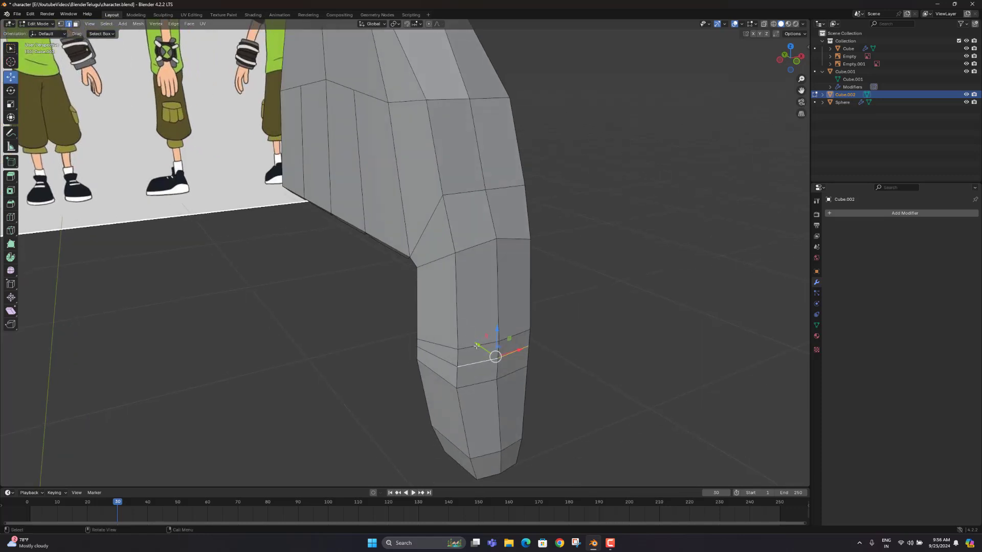
drag(477, 345, 483, 349)
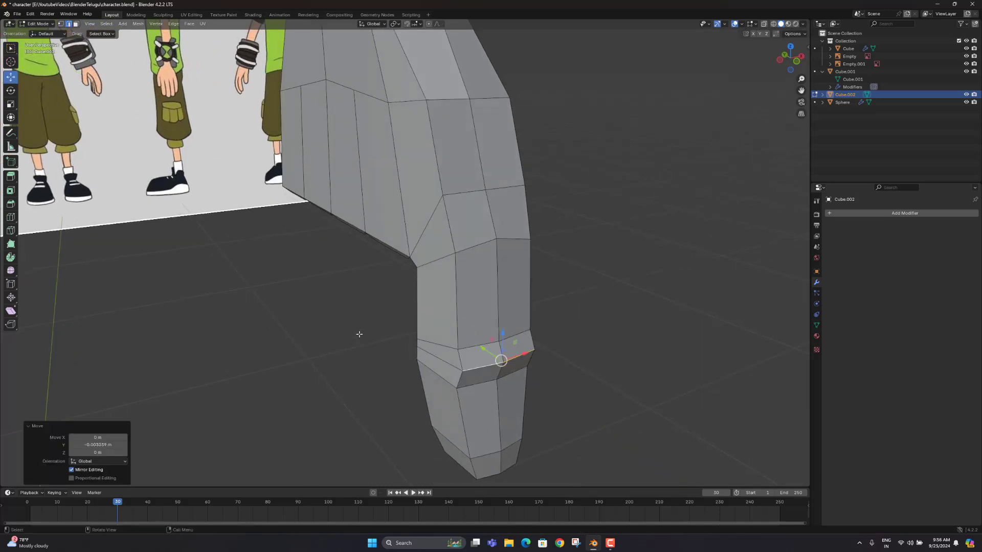
middle_drag(357, 332, 234, 275)
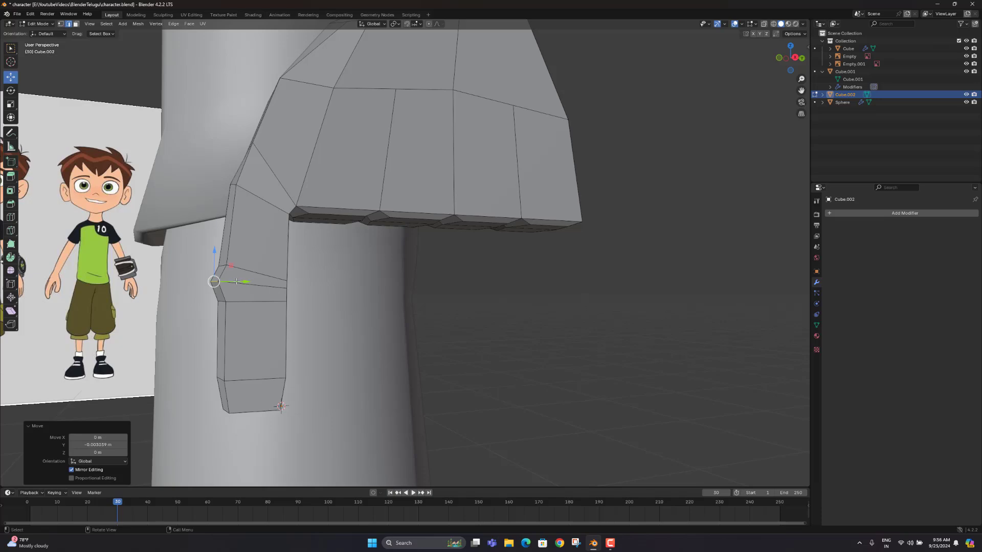
drag(236, 282, 249, 290)
In X-ray front view, shift the -X side vertices of the thumb tip and the loop above outward, and nudge the knuckle's inward
middle_drag(254, 320, 380, 298)
key(KP_1)
middle_drag(383, 334, 397, 315)
key(KP_1)
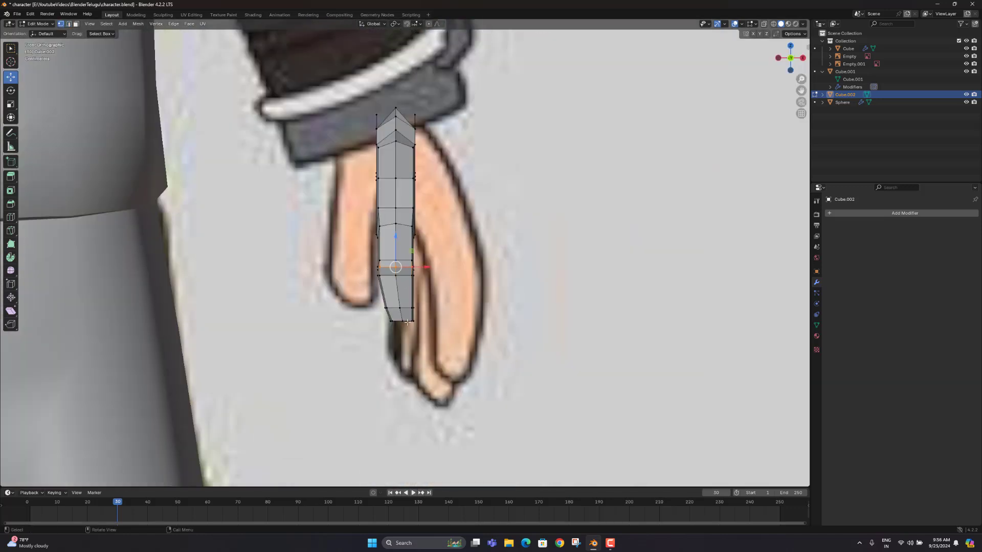
scroll(407, 322, up, 3)
middle_drag(408, 362, 381, 357)
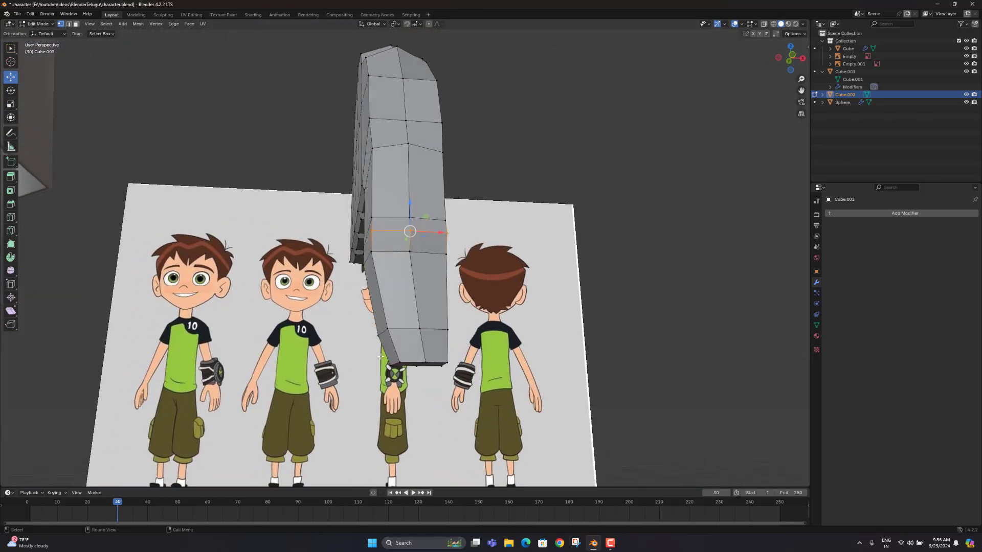
key(KP_1)
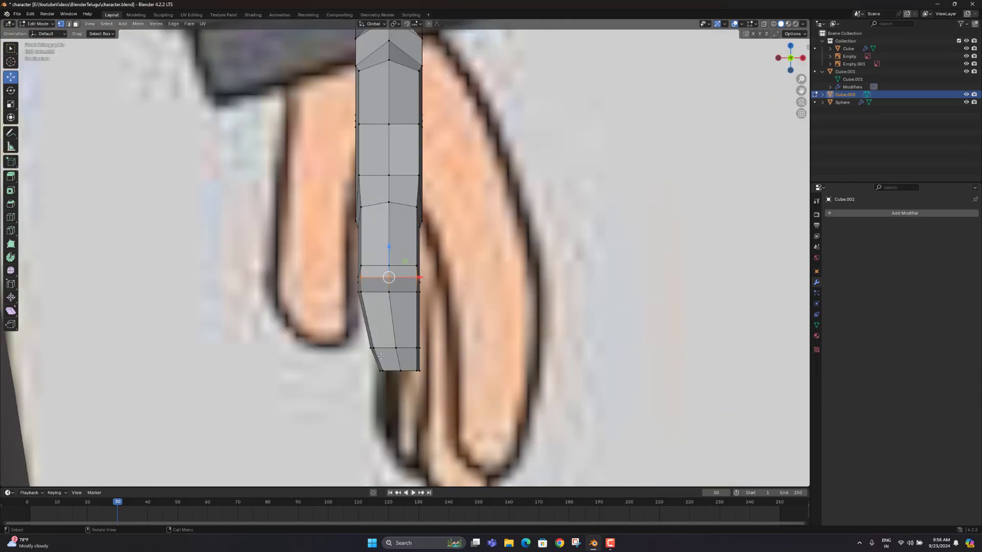
scroll(403, 368, up, 3)
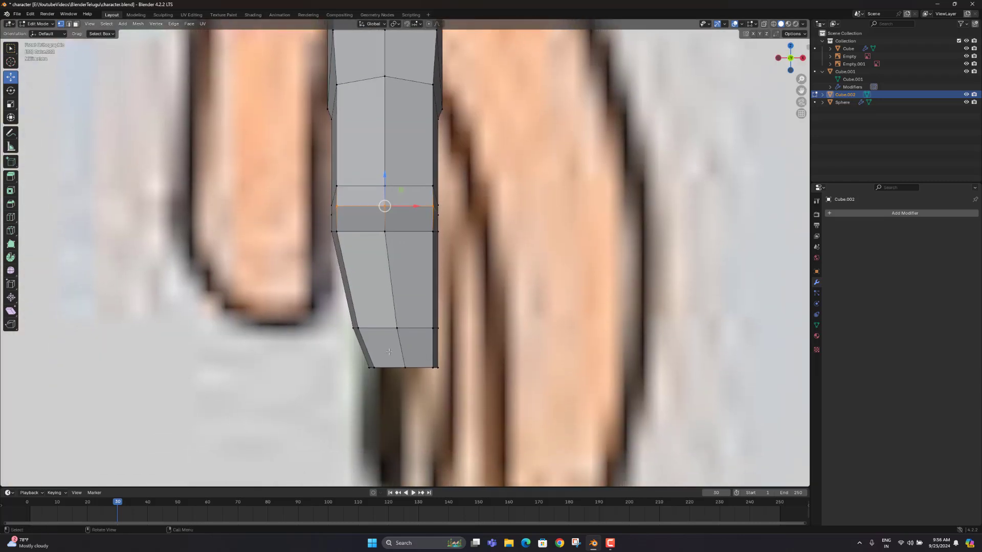
key(alt+z)
drag(386, 351, 362, 381)
mouse_move(414, 355)
mouse_down()
mouse_move(394, 378)
mouse_move(358, 383)
mouse_move(401, 368)
mouse_up()
click(368, 323)
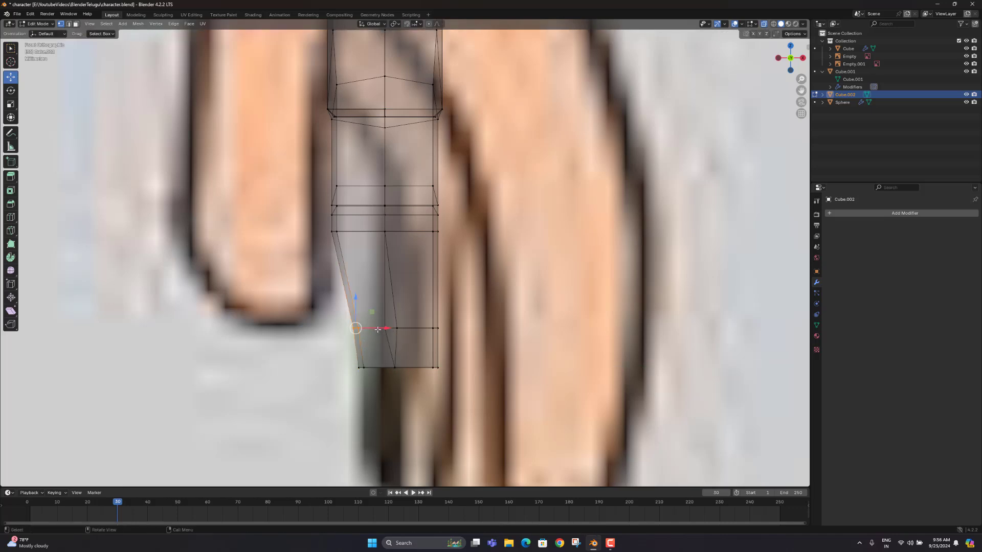
drag(377, 330, 373, 330)
drag(353, 179, 322, 254)
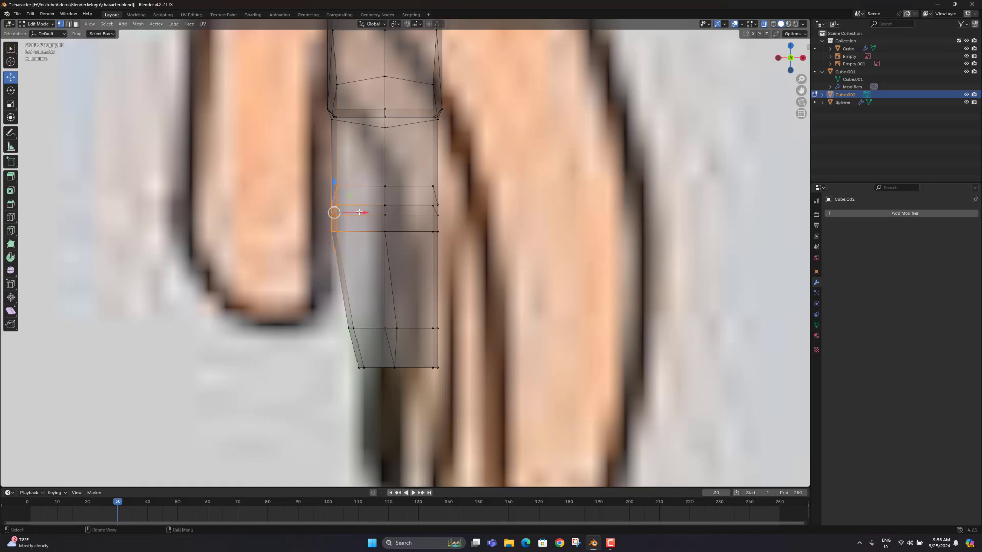
drag(360, 212, 362, 212)
Round the thumb tip in front view by lowering its middle vertices and moving the +X corner vertices about -0.0028 m along X
drag(380, 287, 336, 385)
drag(383, 349, 381, 389)
drag(394, 339, 441, 367)
click(432, 367)
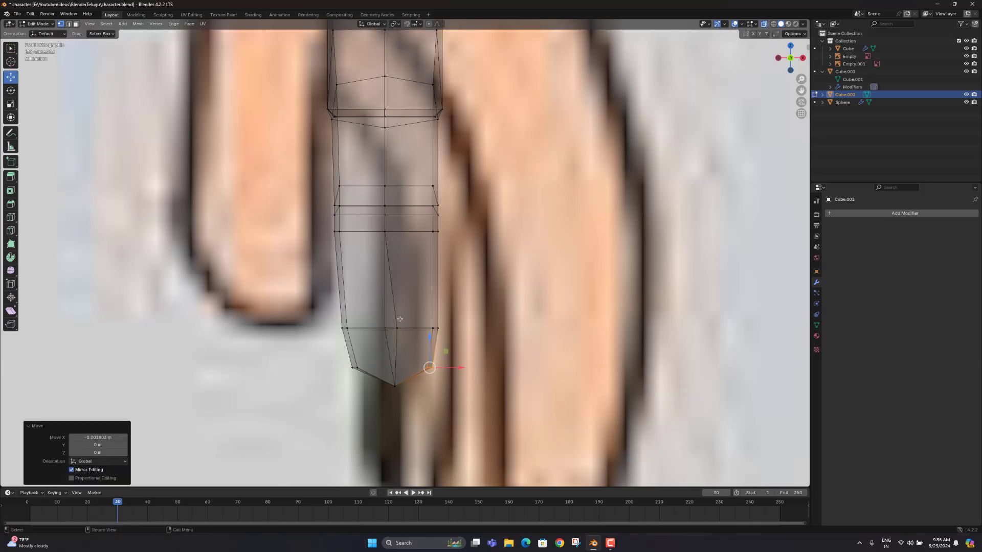
Move the middle vertices of the loop above the thumb tip about -0.002 m along X
click(388, 328)
drag(413, 329, 419, 330)
click(408, 337)
click(407, 334)
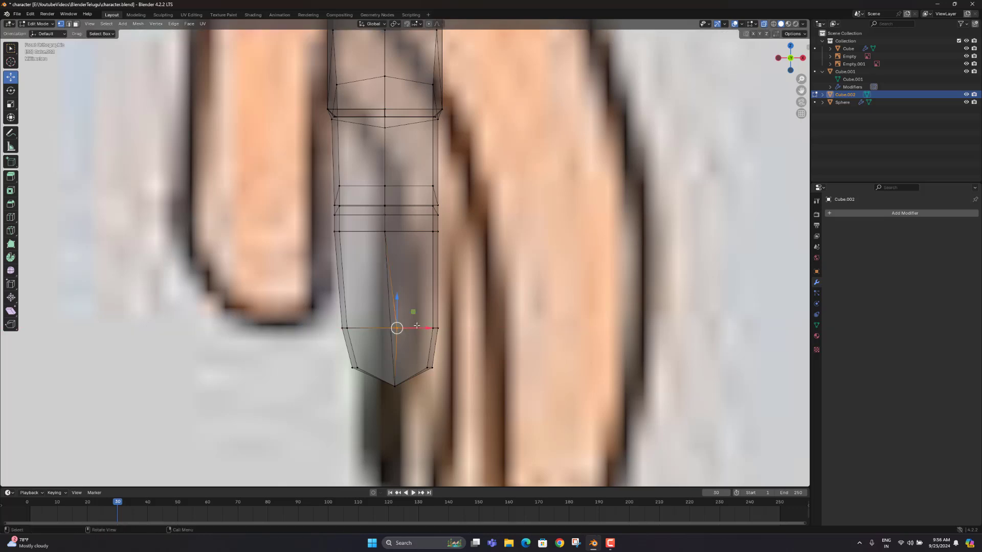
drag(426, 327, 420, 328)
In the side view, taper the thumb's palm side by raising the tip vertices and moving them about -0.008 m along Y
scroll(426, 330, down, 4)
middle_drag(440, 333, 350, 325)
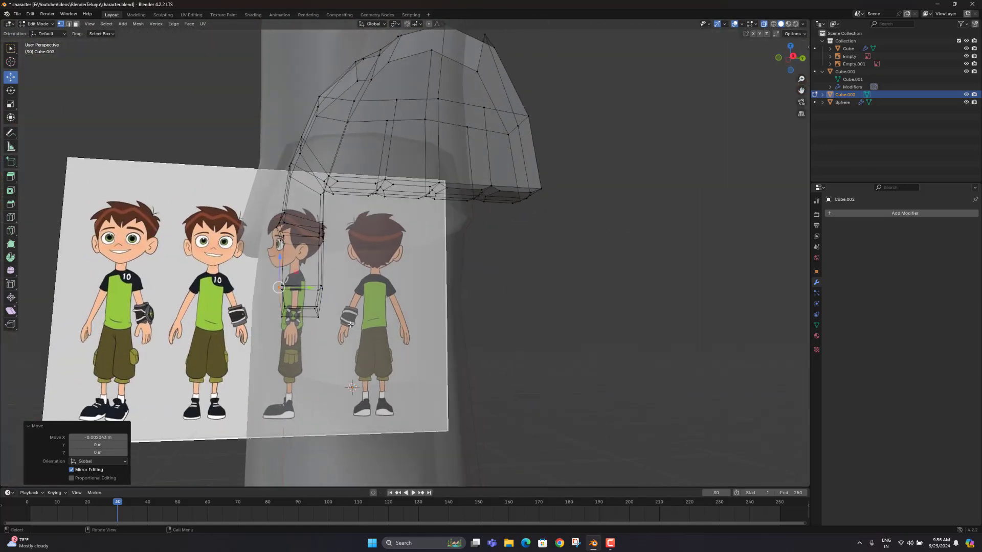
key(KP_3)
scroll(350, 325, up, 2)
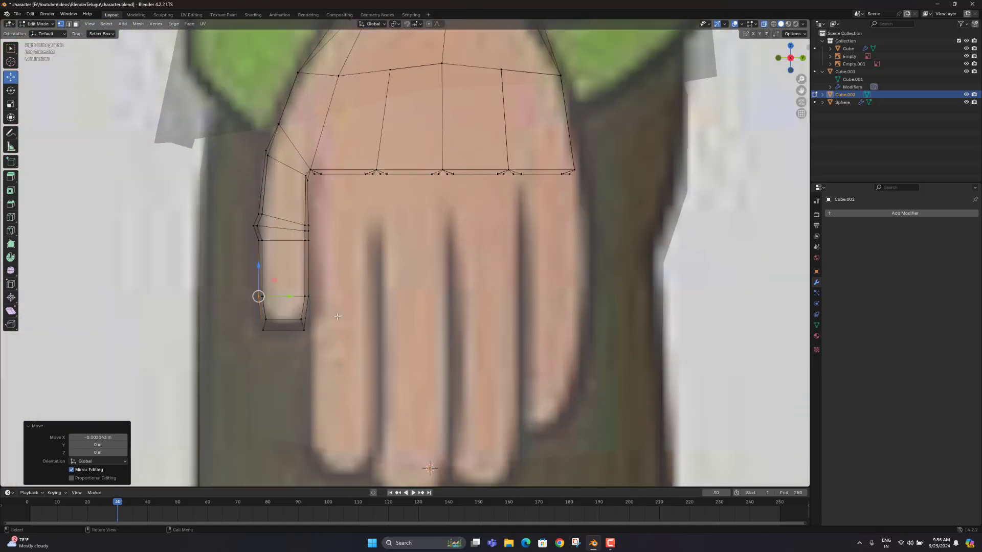
click(306, 305)
drag(306, 306, 280, 328)
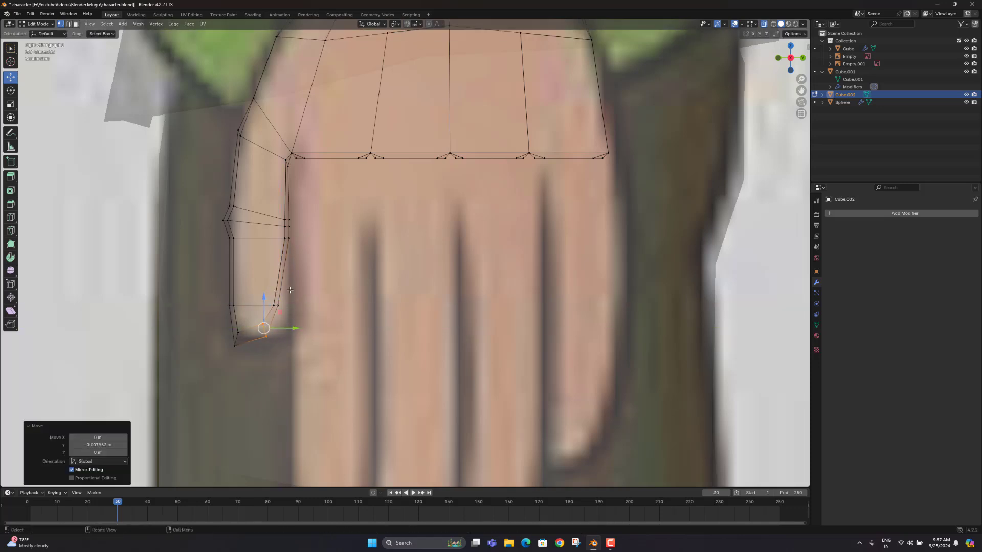
Raise the palm-side vertices of the loop above the thumb tip about 0.0012 m and the upper knuckle's about 0.0016 m in Z
click(270, 298)
drag(275, 288, 275, 286)
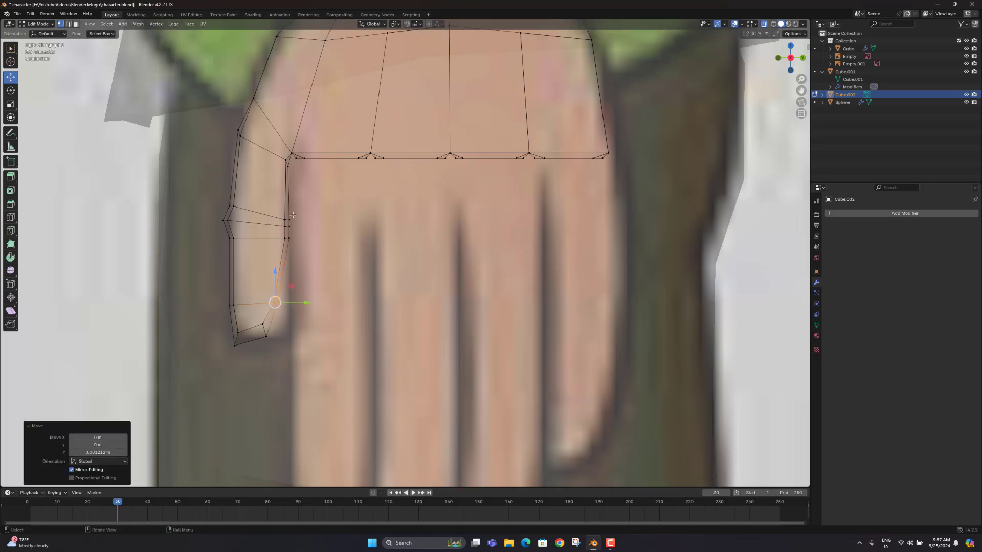
click(280, 214)
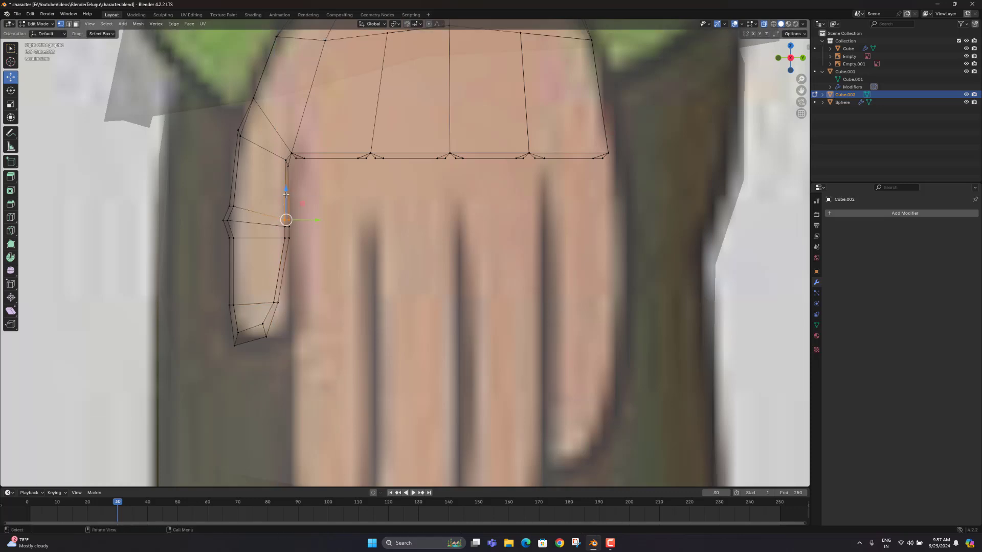
drag(286, 195, 285, 189)
scroll(297, 203, down, 2)
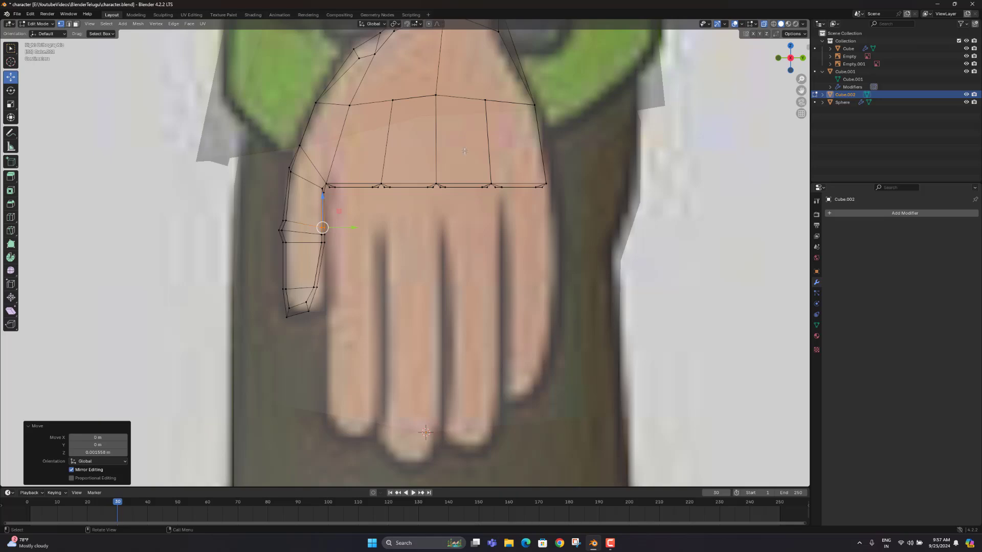
Apply smooth shading to the hand object in Object Mode
middle_drag(464, 151, 257, 46)
key(Tab)
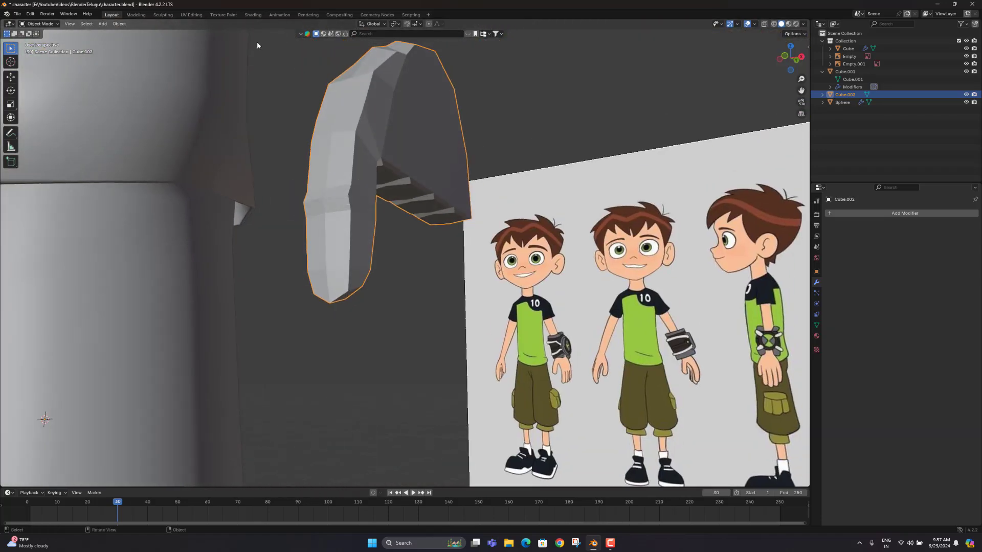
click(119, 24)
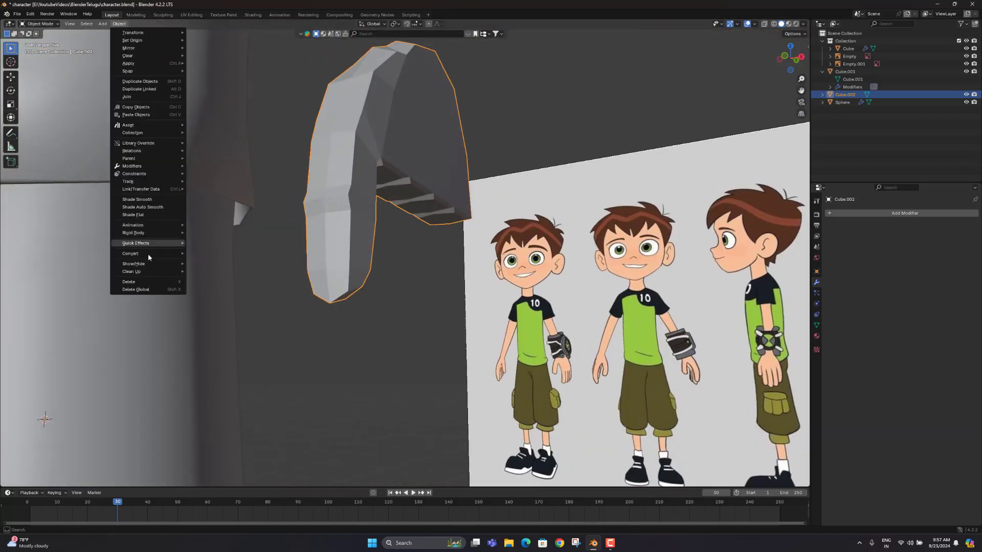
click(137, 199)
middle_drag(309, 232, 385, 151)
Try to inset the two outer faces of the thumb tip by about 0.00027 m for a nail, and undo the inset
key(Tab)
scroll(355, 195, up, 2)
key(3)
click(381, 251)
shift+click(354, 252)
scroll(171, 49, up, 4)
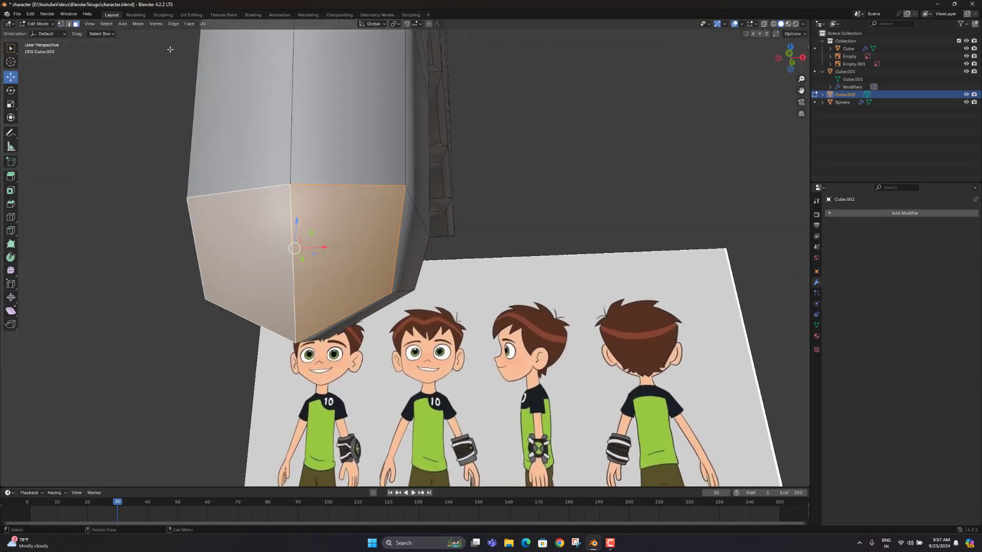
click(12, 50)
key(i)
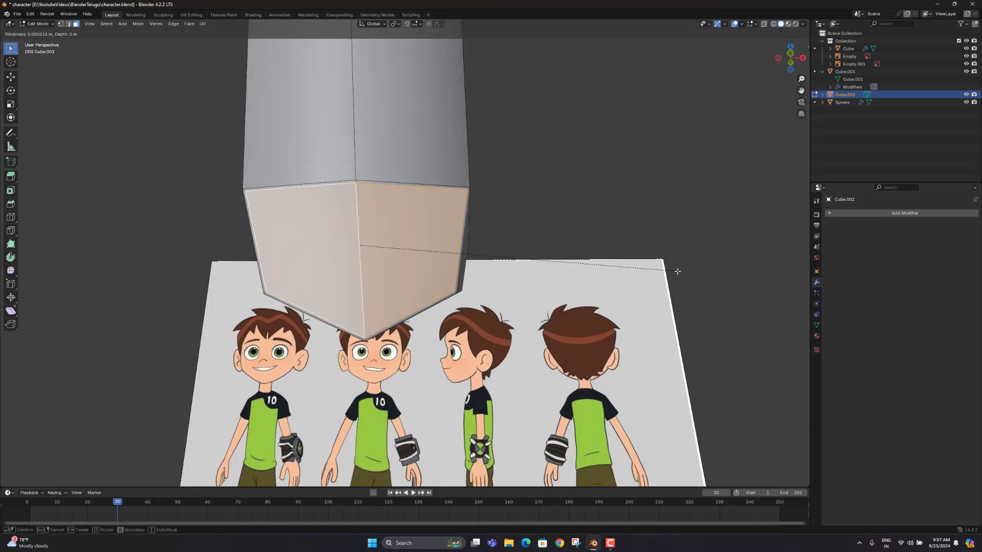
click(677, 271)
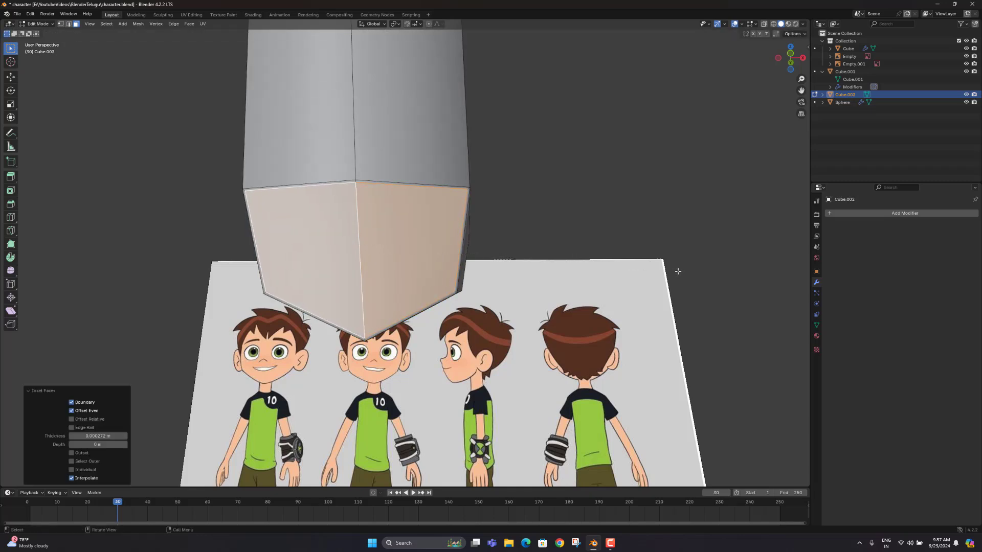
middle_drag(431, 218, 332, 225)
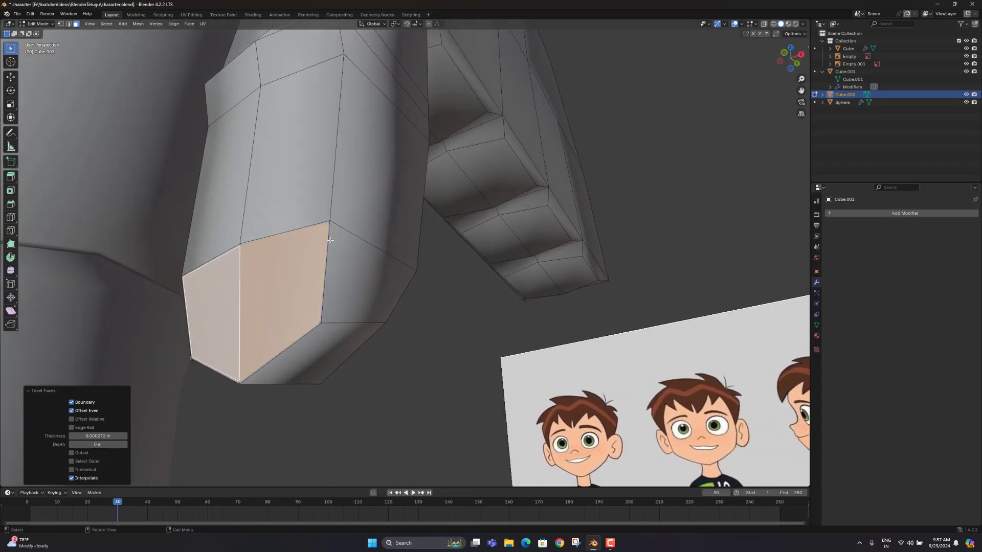
key(ctrl+z)
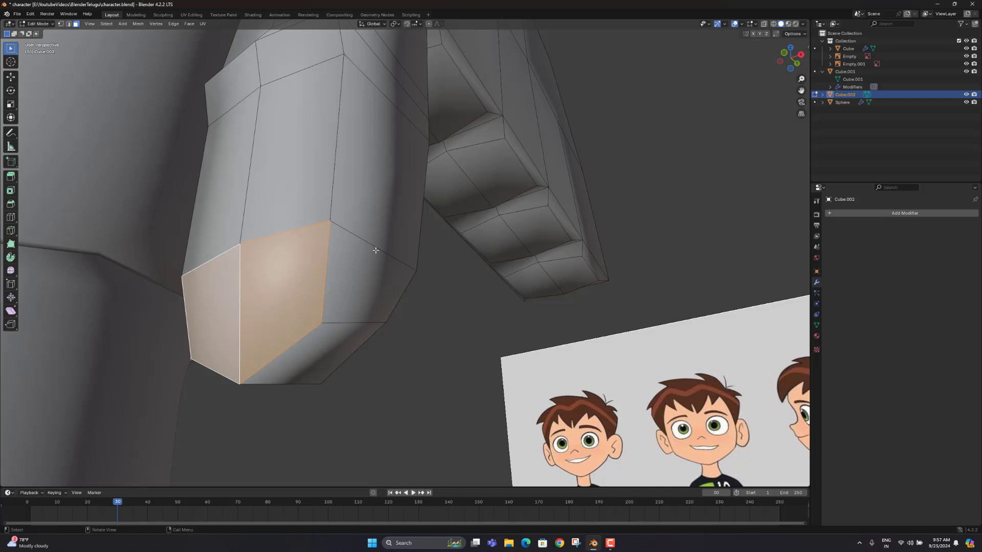
Try to form a nail by extruding the two outer thumb-tip faces about 0.00045 m along their normal and rotating them about X
key(g)
key(z)
key(z)
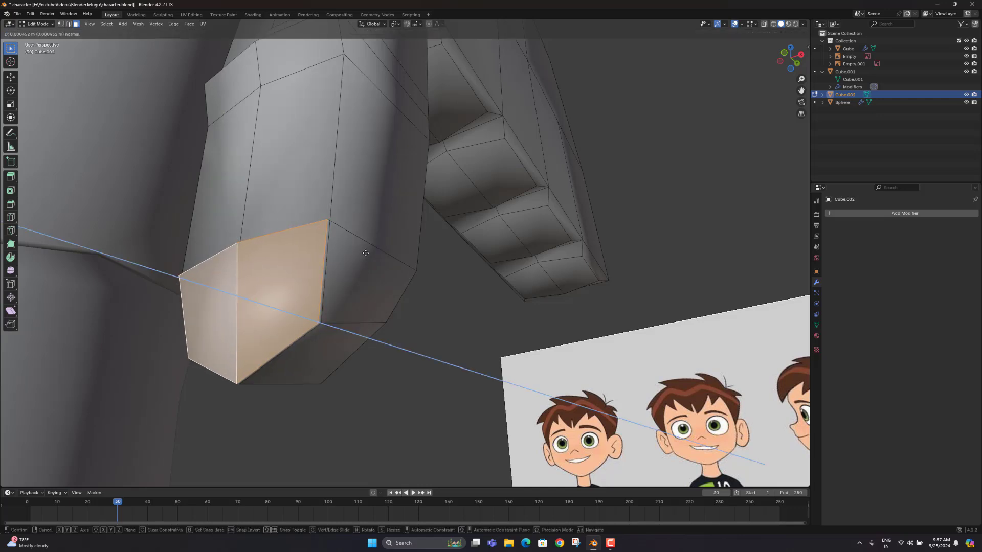
click(356, 255)
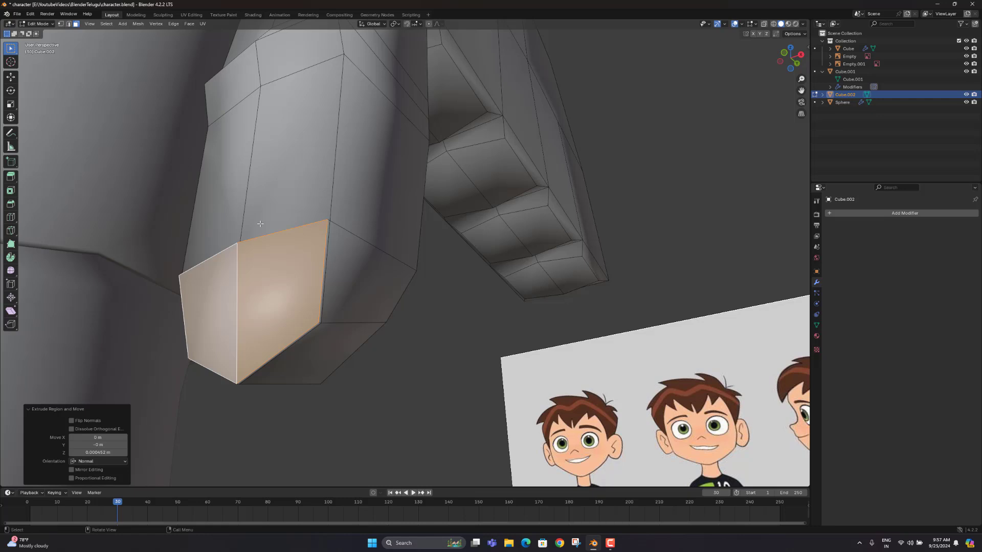
key(r)
key(x)
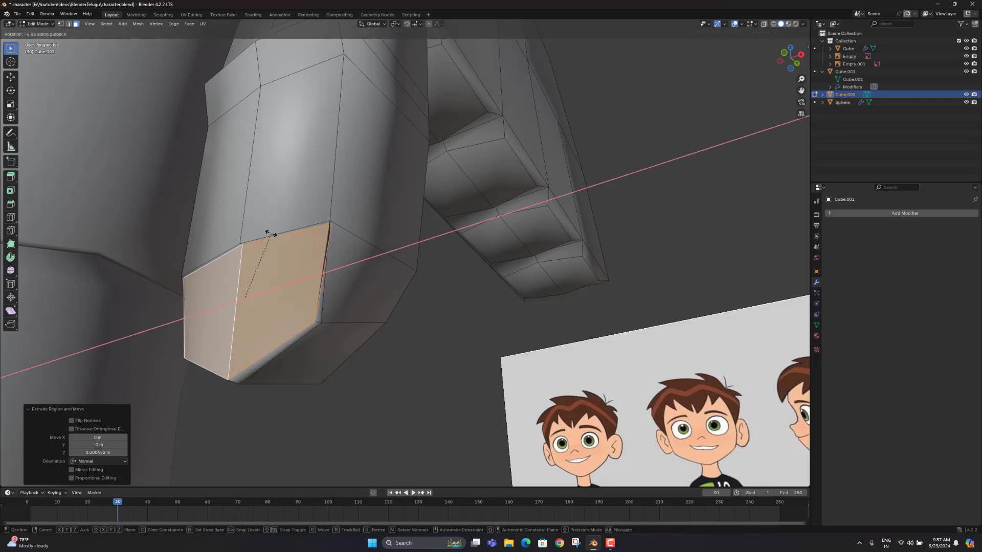
click(267, 228)
middle_drag(268, 228, 120, 339)
Try to extend the nail by extruding its two narrow lower rim faces downward and scaling them to 0.679
click(239, 311)
middle_drag(240, 310, 292, 302)
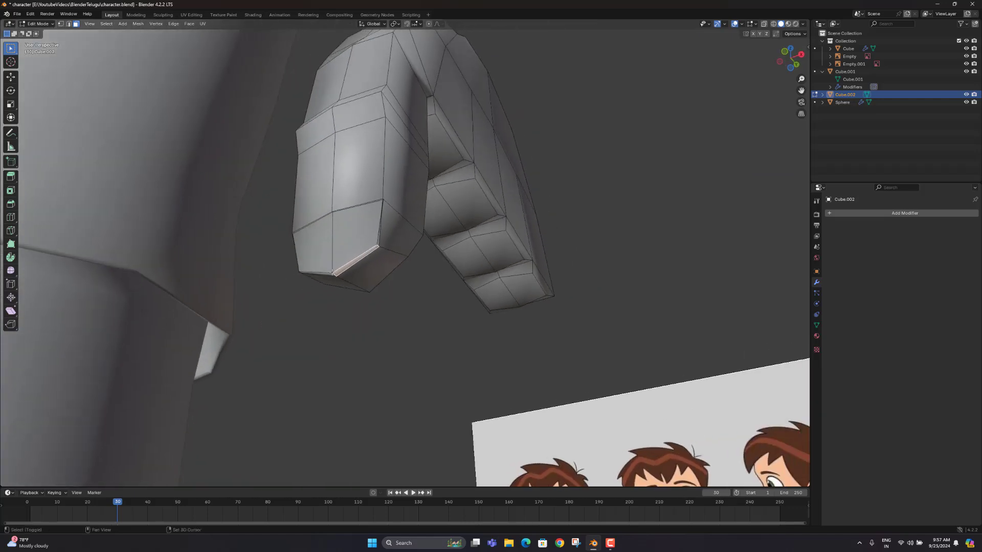
shift+click(329, 274)
key(e)
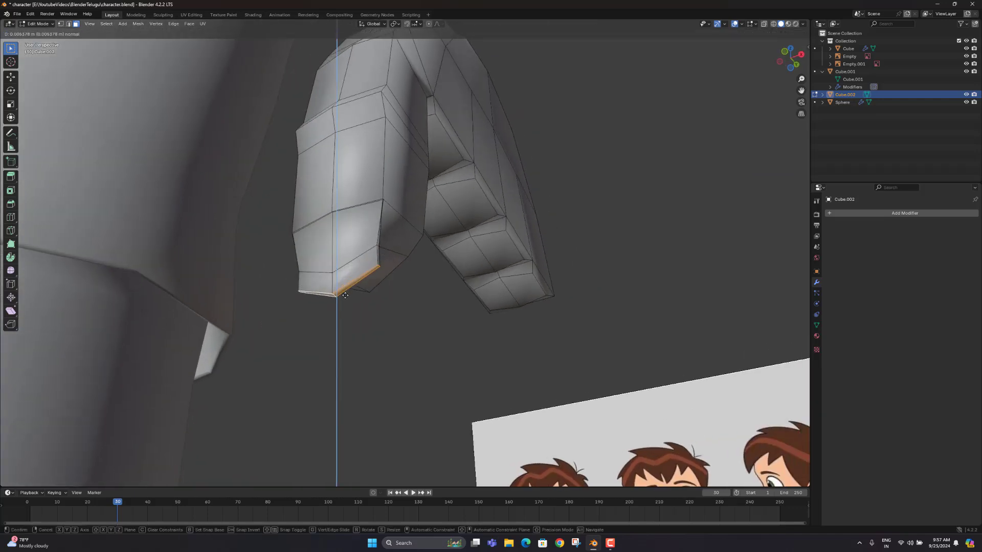
click(423, 282)
key(s)
click(437, 279)
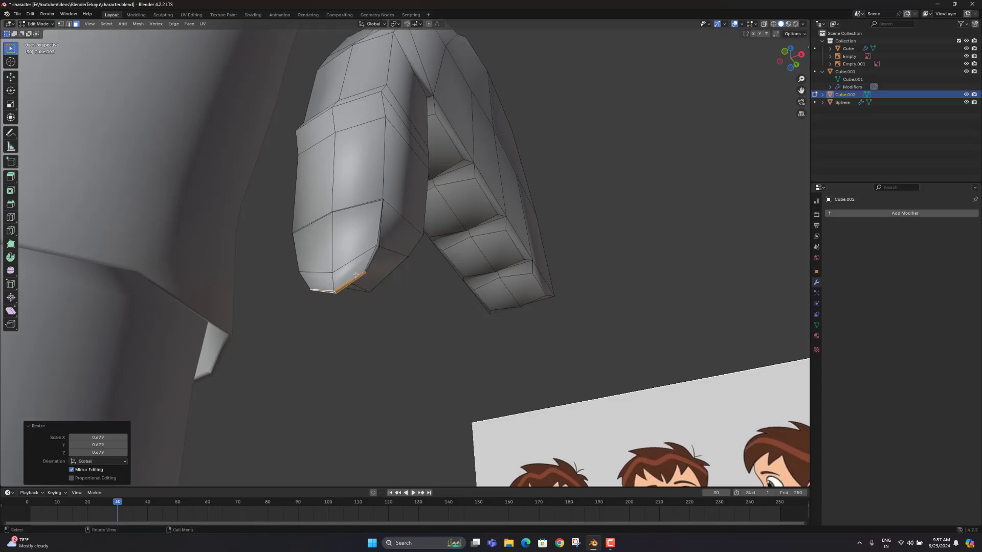
middle_drag(438, 279, 295, 288)
Undo the trial nail extrusions, rotation and scaling at the thumb tip
key(ctrl+z)
key(ctrl+z)
key(ctrl+z)
key(ctrl+z)
key(ctrl+z)
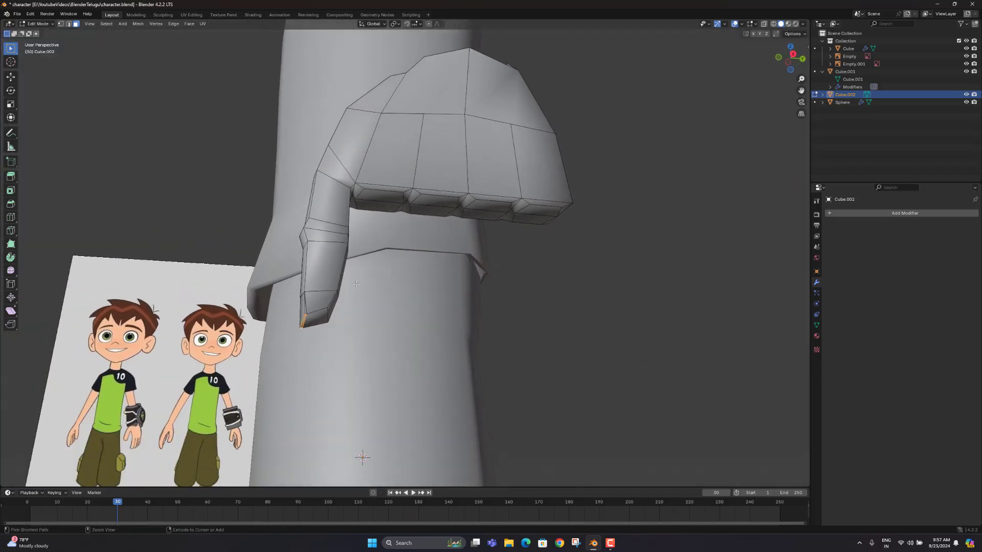
middle_drag(356, 284, 428, 304)
click(428, 305)
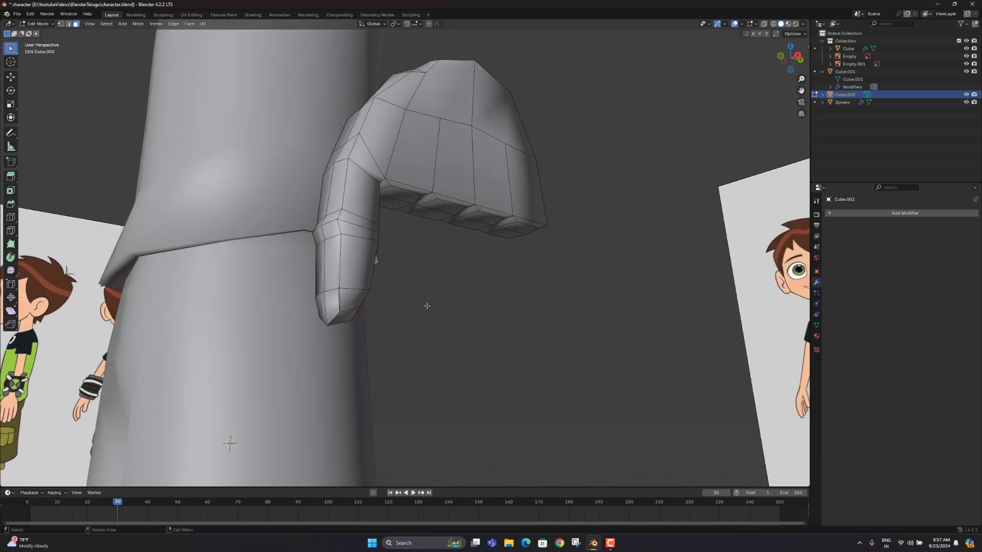
key(ctrl+z)
key(ctrl+z)
middle_drag(366, 308, 490, 281)
click(489, 281)
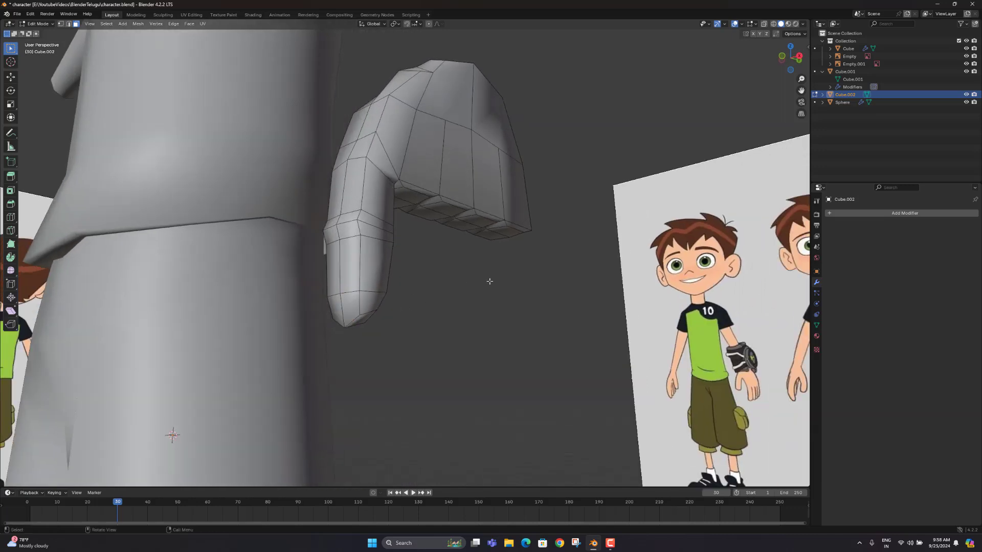
middle_drag(393, 281, 375, 283)
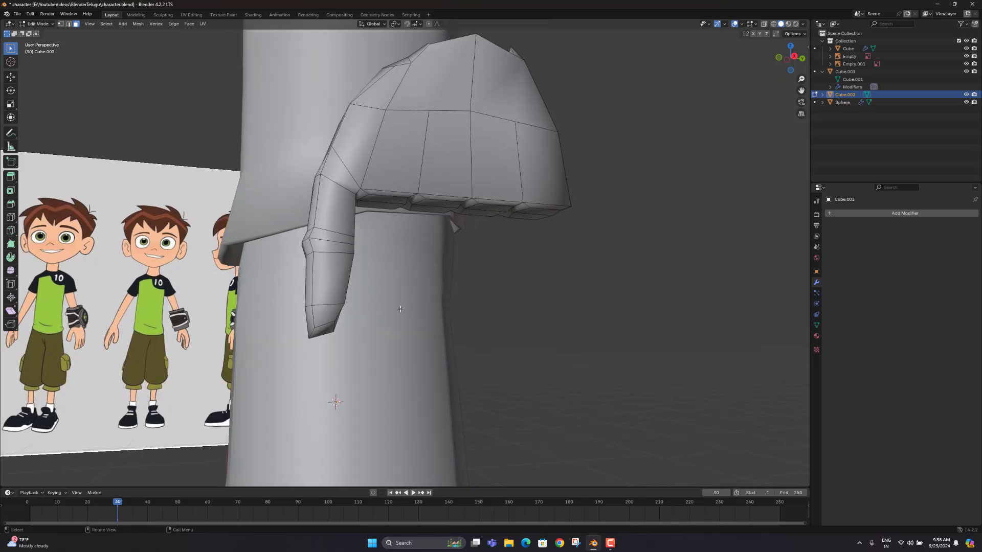
Select the eight finger-base faces, two per finger, along the palm's lower end
middle_drag(412, 291, 275, 292)
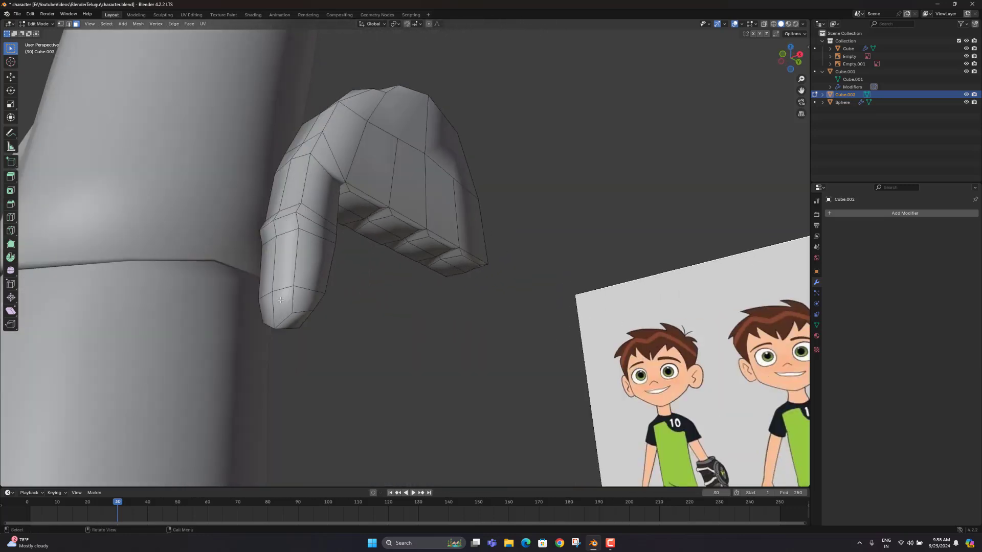
middle_drag(347, 474, 281, 367)
key(KP_3)
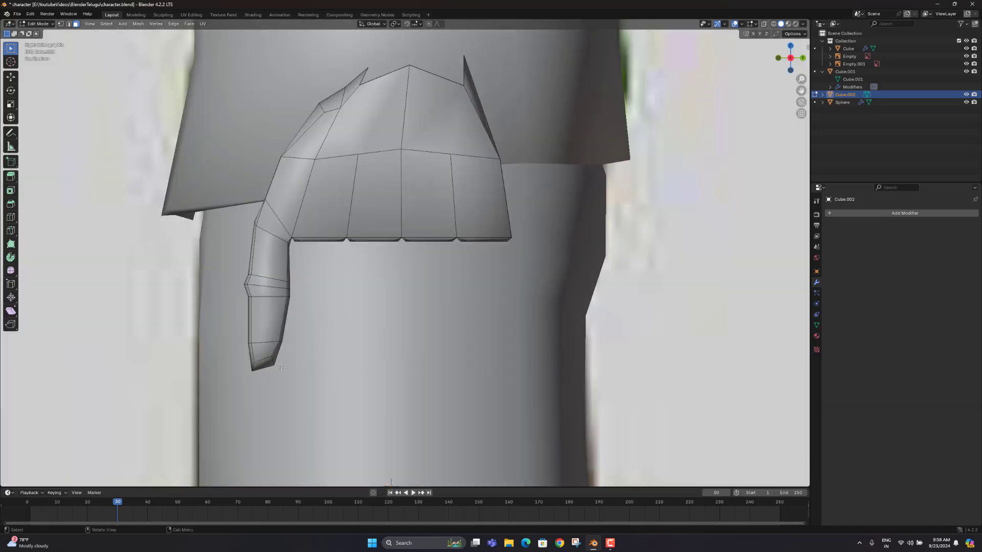
key(alt+z)
middle_drag(349, 279, 340, 213)
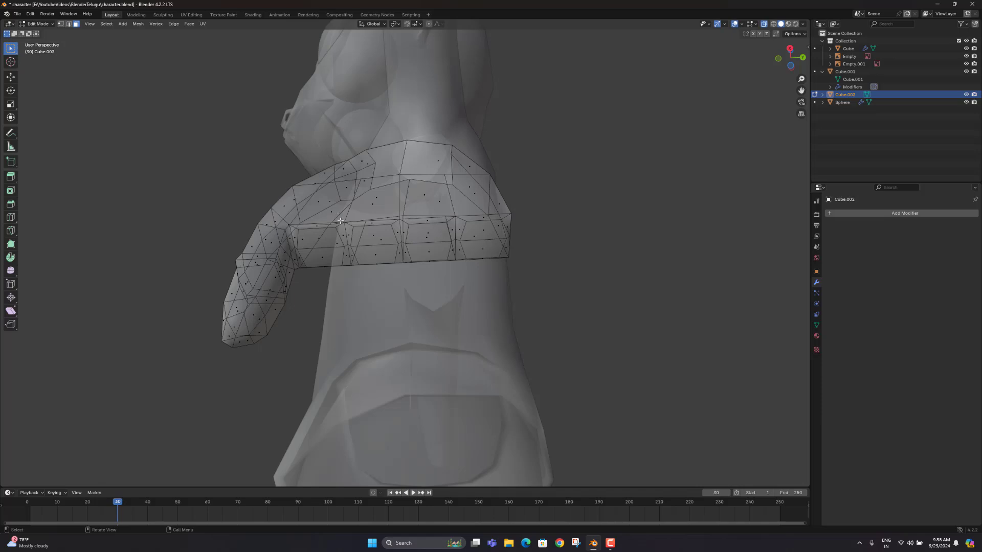
key(alt+z)
click(320, 237)
shift+click(321, 258)
shift+click(378, 236)
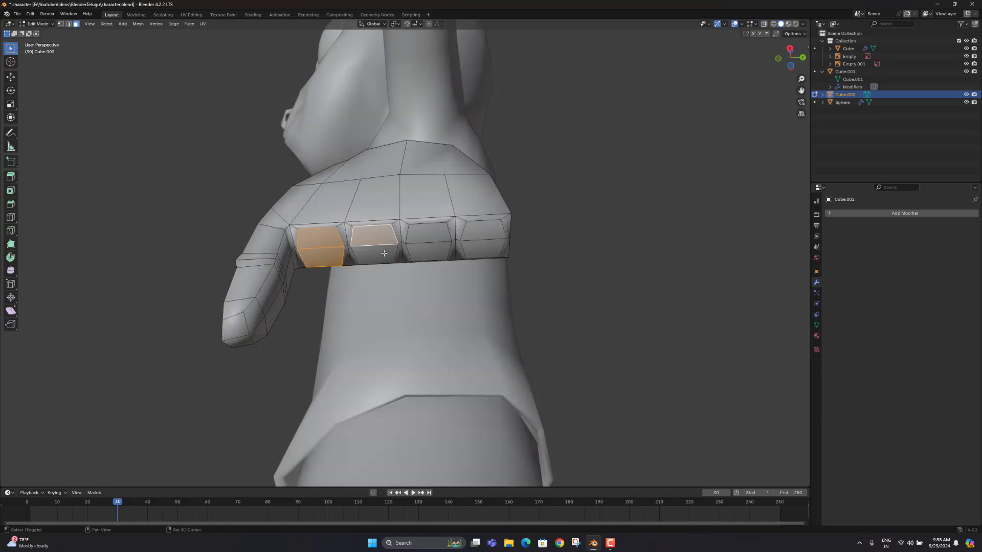
shift+click(384, 253)
shift+click(428, 232)
shift+click(437, 252)
shift+click(481, 231)
shift+click(483, 249)
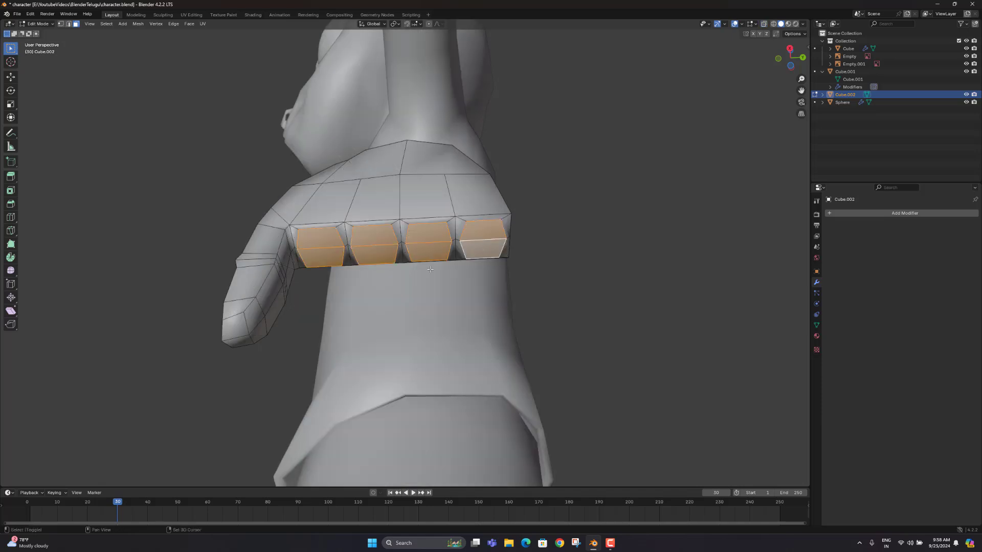
Extrude the four finger bases about 0.0165 m along their normals, adding two short knuckle segments of about 0.006 m each
middle_drag(430, 269, 317, 361)
key(KP_3)
key(alt+z)
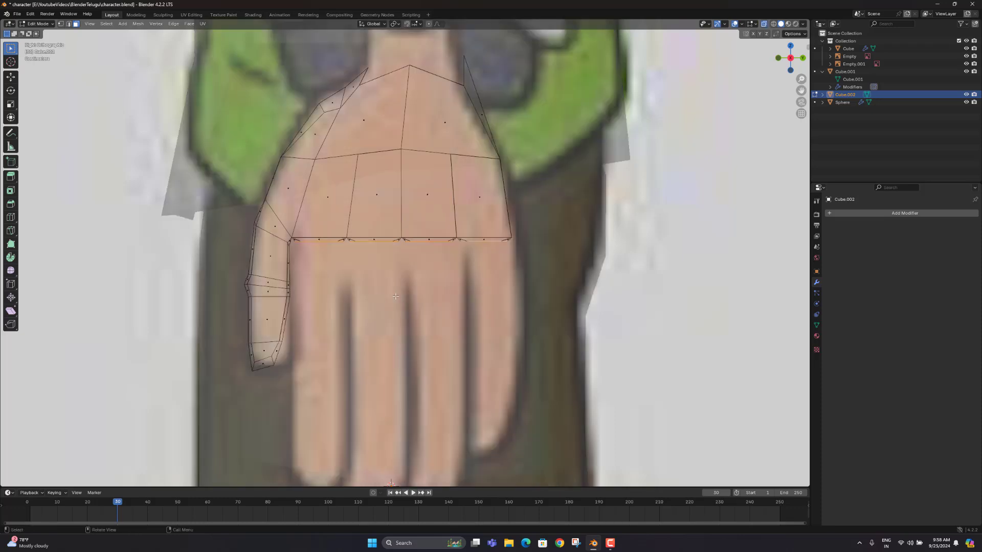
scroll(395, 296, down, 2)
key(e)
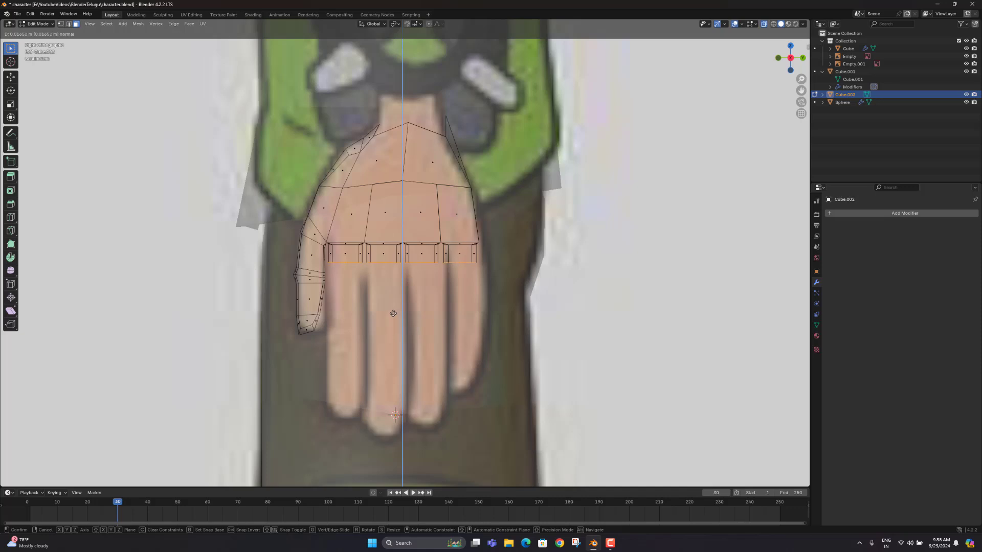
click(393, 313)
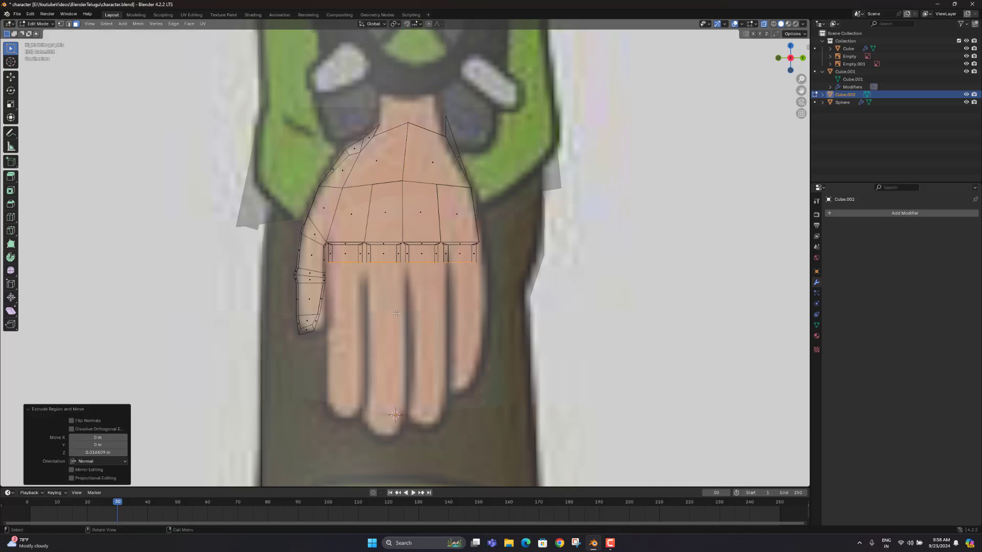
key(e)
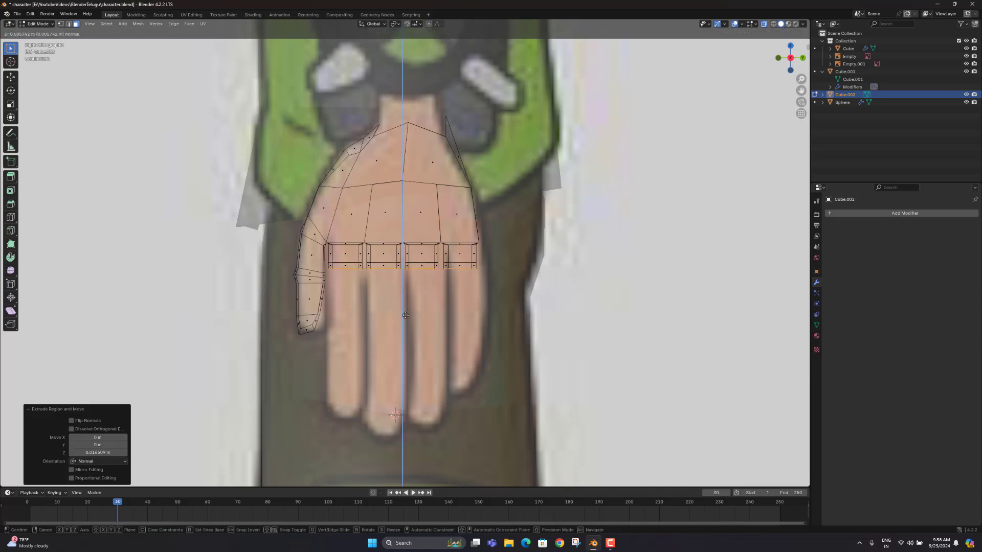
click(406, 322)
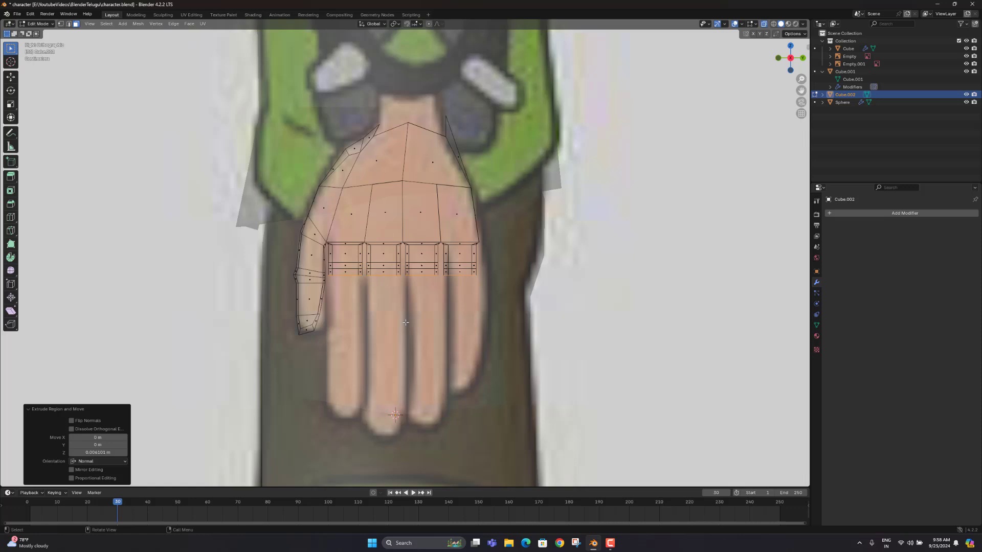
Extrude the fingers another 0.0348 m or so, adding short middle-knuckle segments of about 0.0075 m and 0.0061 m
key(e)
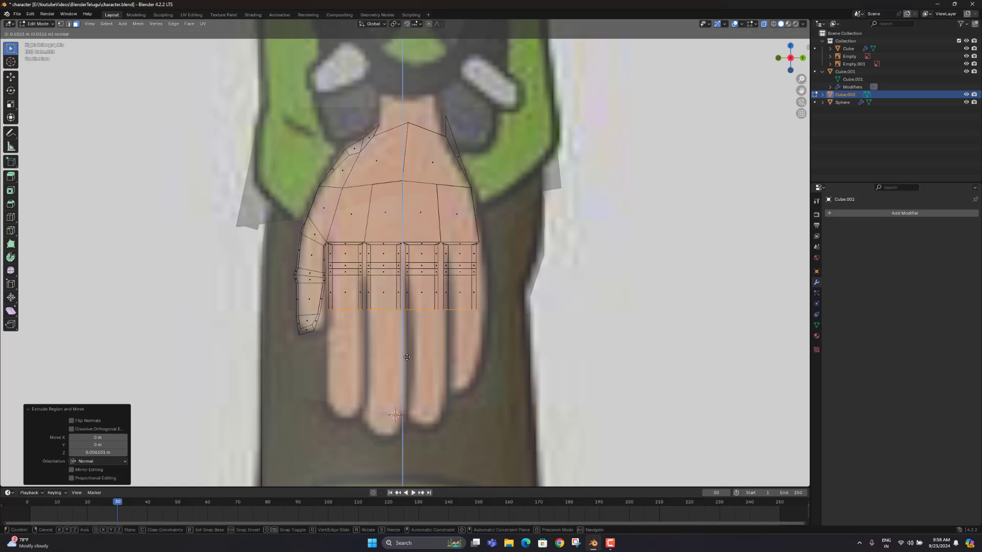
click(405, 361)
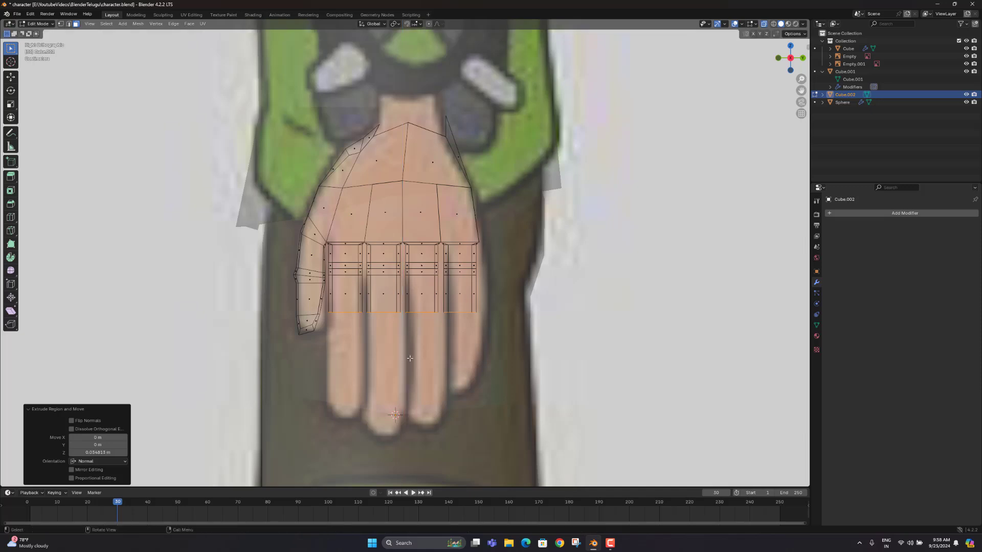
key(e)
click(411, 369)
key(e)
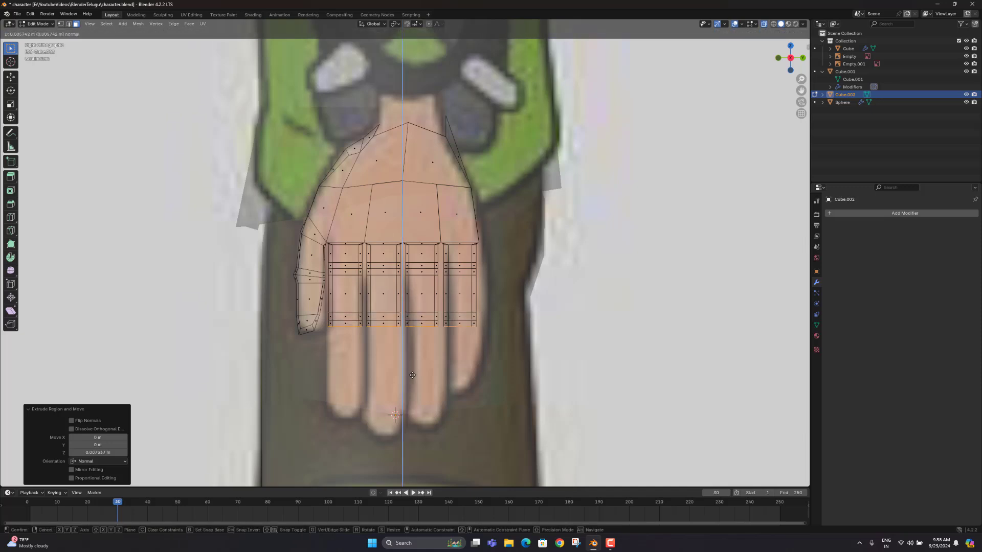
click(411, 374)
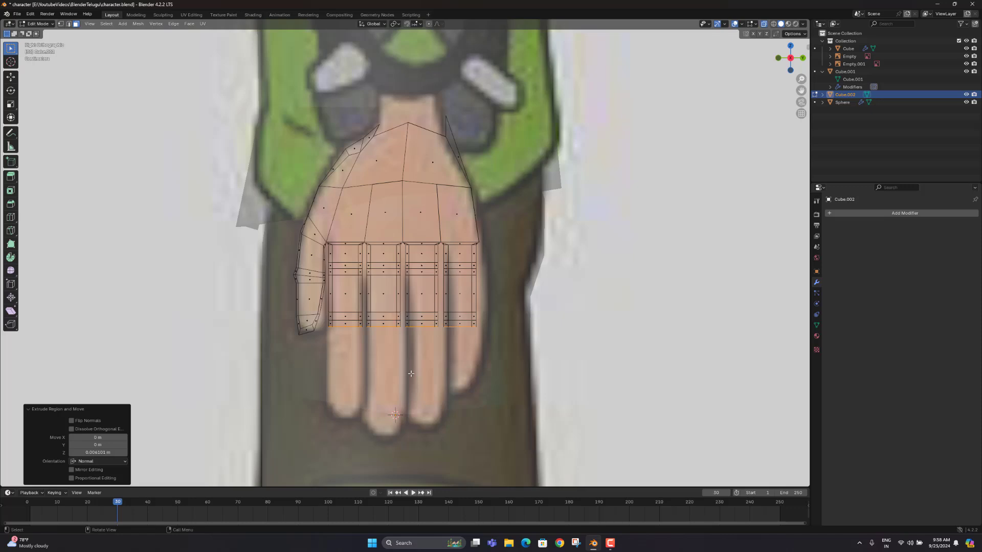
Extrude the fingers about 0.034 m past the middle knuckles, adding short segments of about 0.0044 m for the outermost knuckles
key(e)
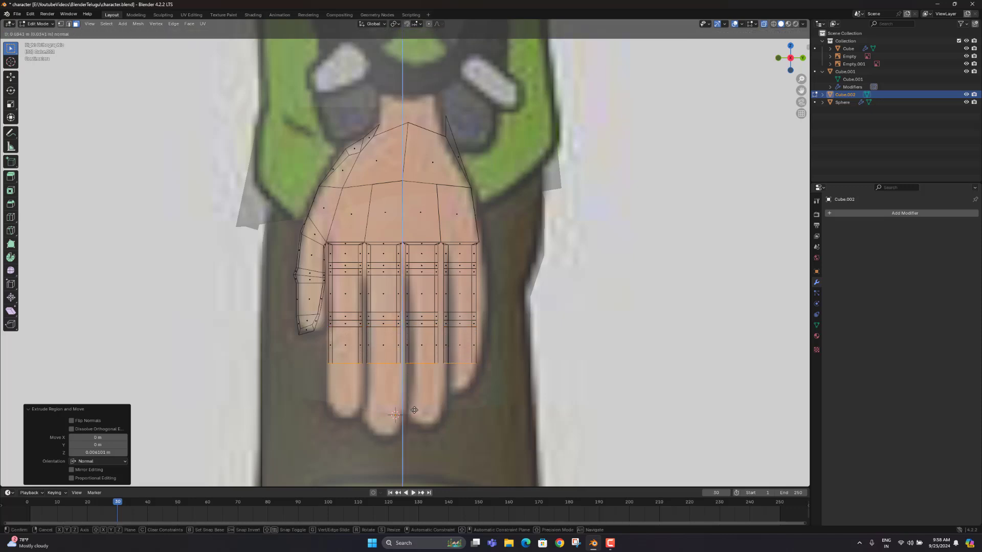
click(414, 409)
key(e)
click(418, 407)
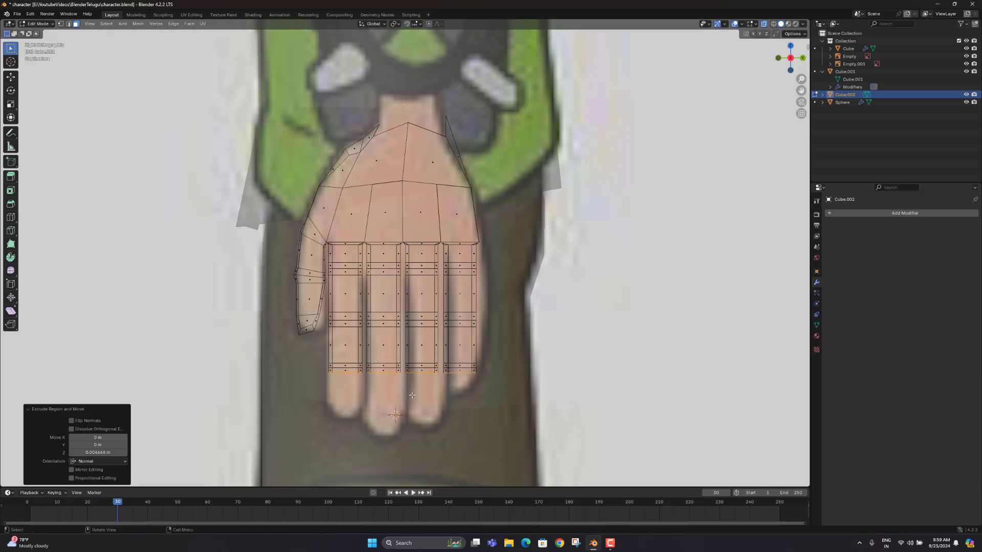
Extrude the four fingertip sections about 0.0341 m along their normals beyond the outermost knuckles
key(e)
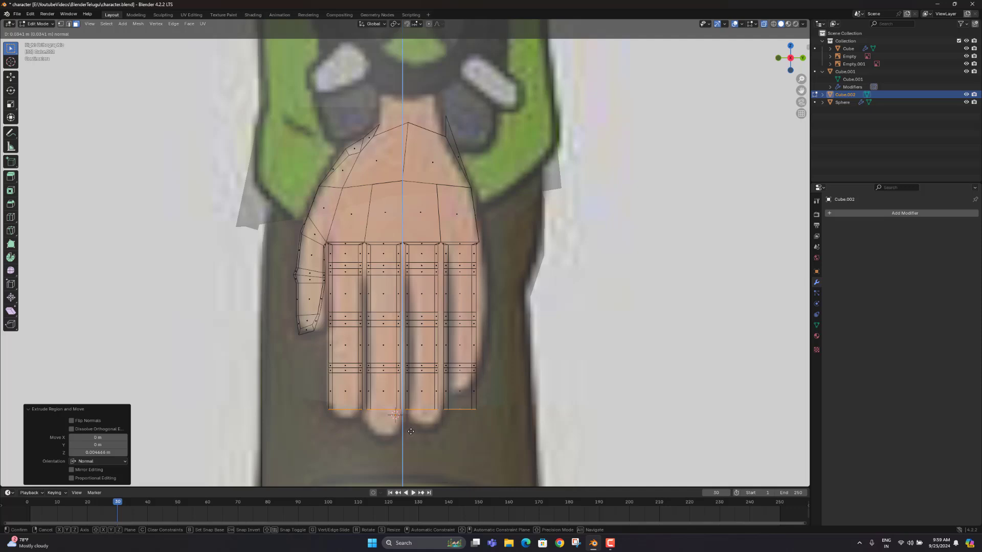
click(411, 432)
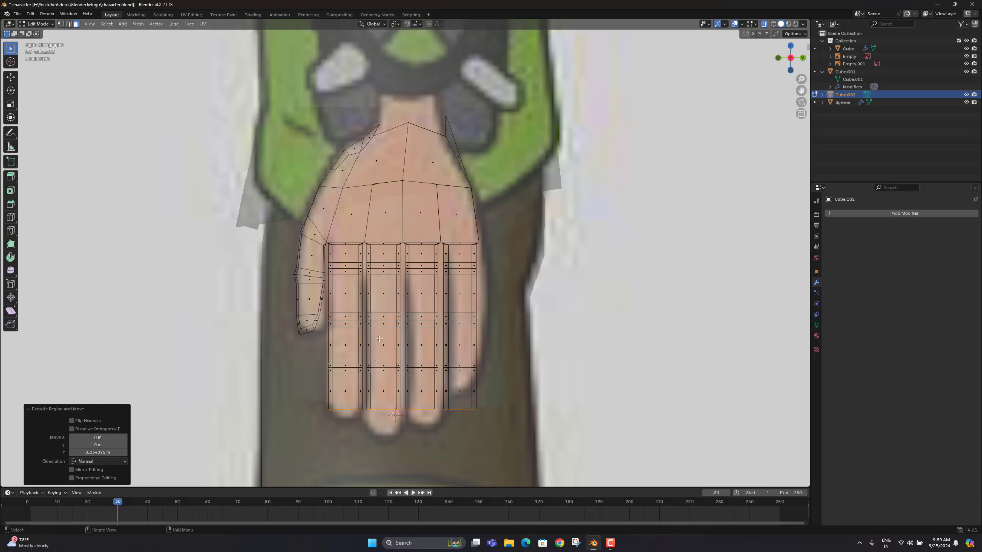
middle_drag(379, 339, 426, 348)
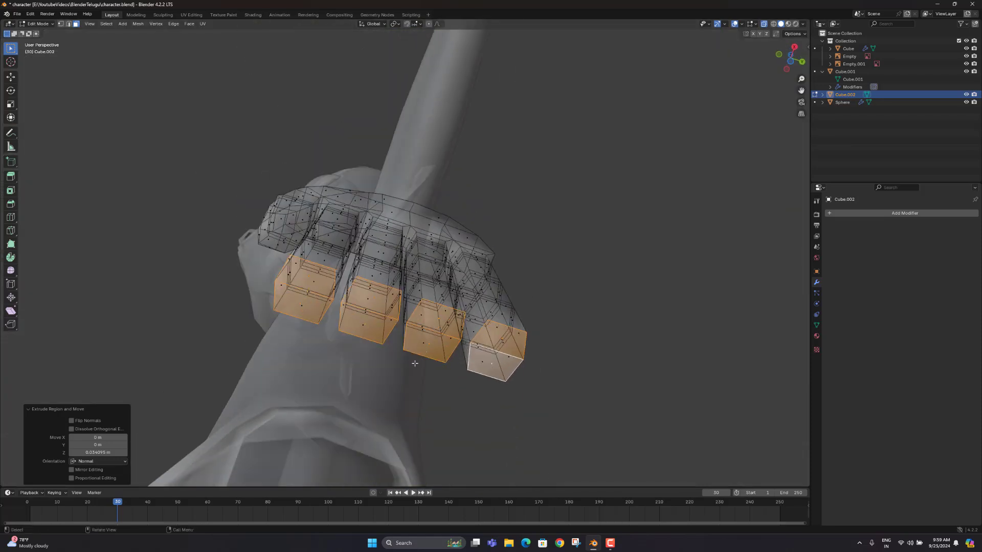
key(KP_3)
Lower the index fingertip's end vertices about 0.0071 m along Z and scale them to 0.752 to match the reference
shift+middle_drag(453, 407, 467, 314)
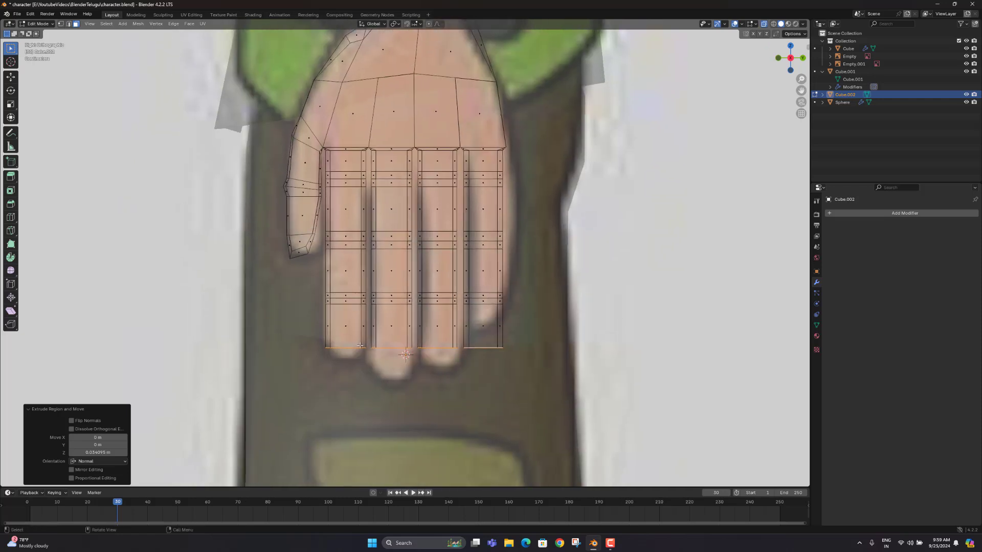
scroll(360, 345, up, 3)
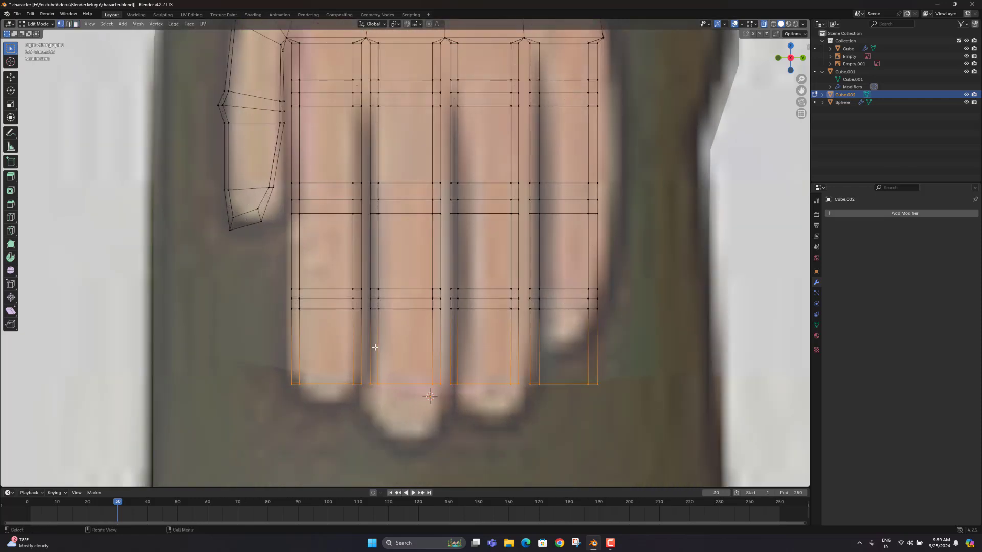
drag(366, 356, 283, 401)
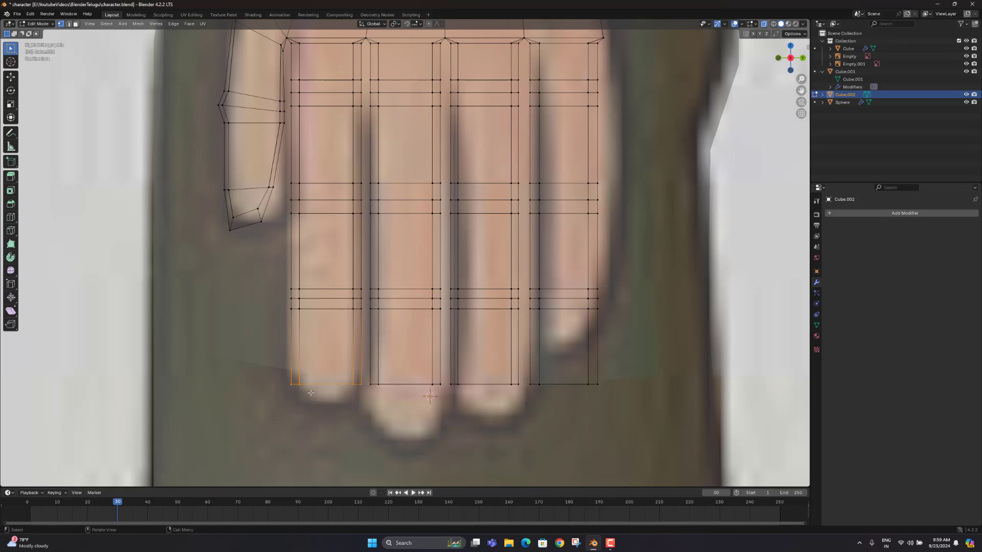
key(g)
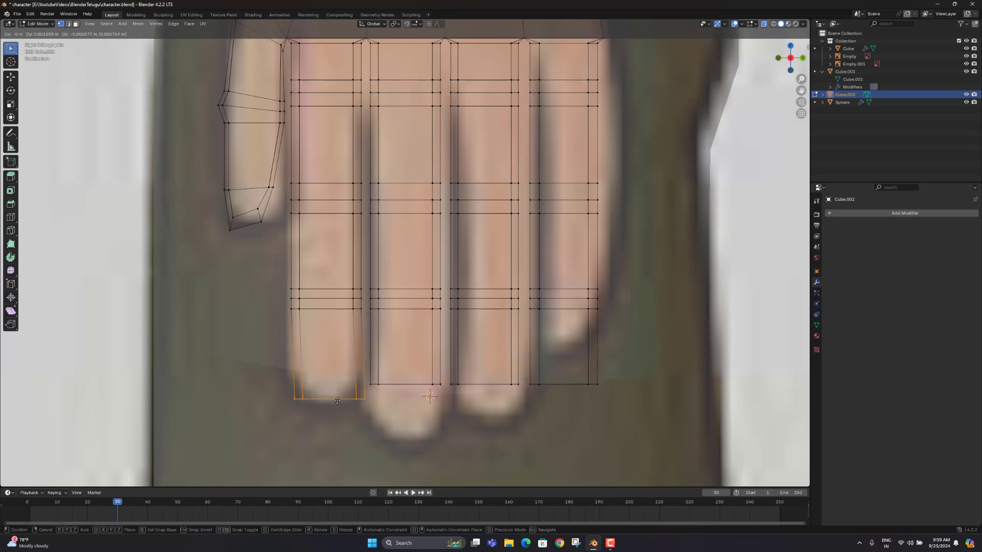
key(z)
click(332, 403)
key(s)
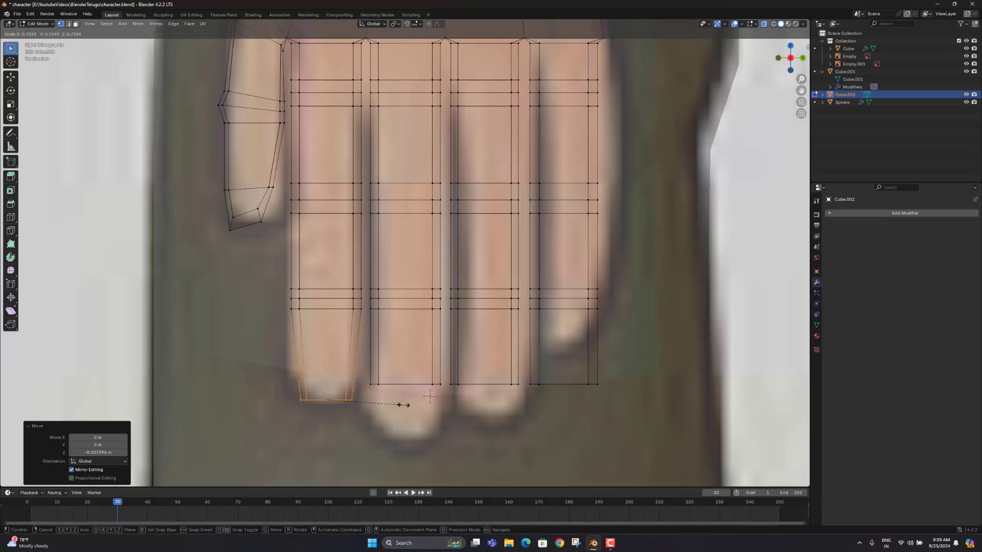
click(406, 406)
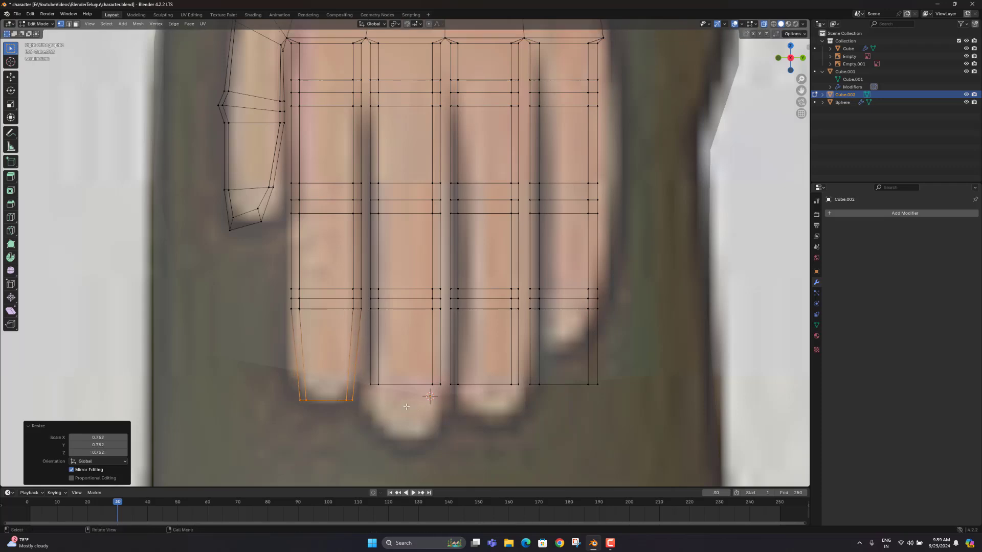
Lower the middle fingertip's end vertices about 0.0235 m along Z and scale them to 0.915
click(437, 384)
key(g)
key(z)
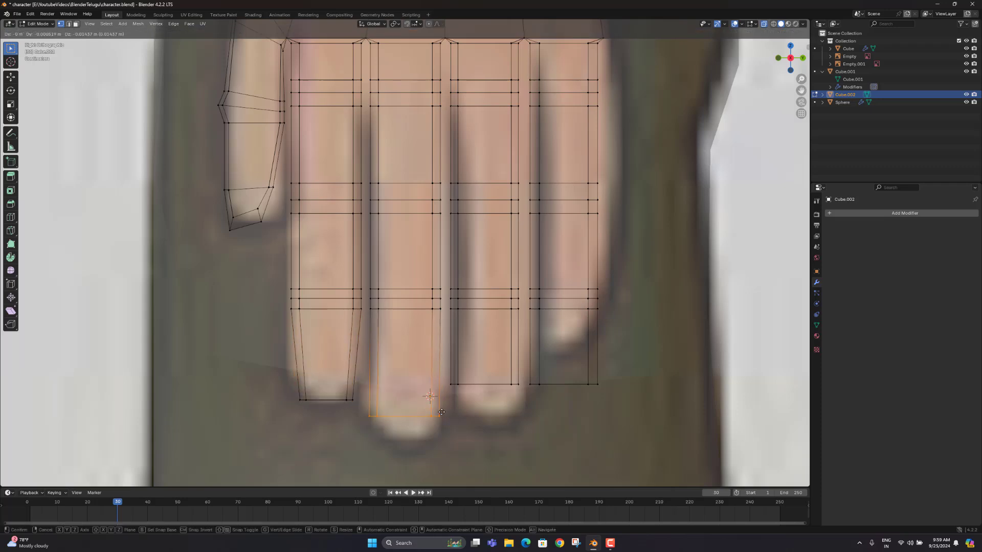
click(443, 437)
key(s)
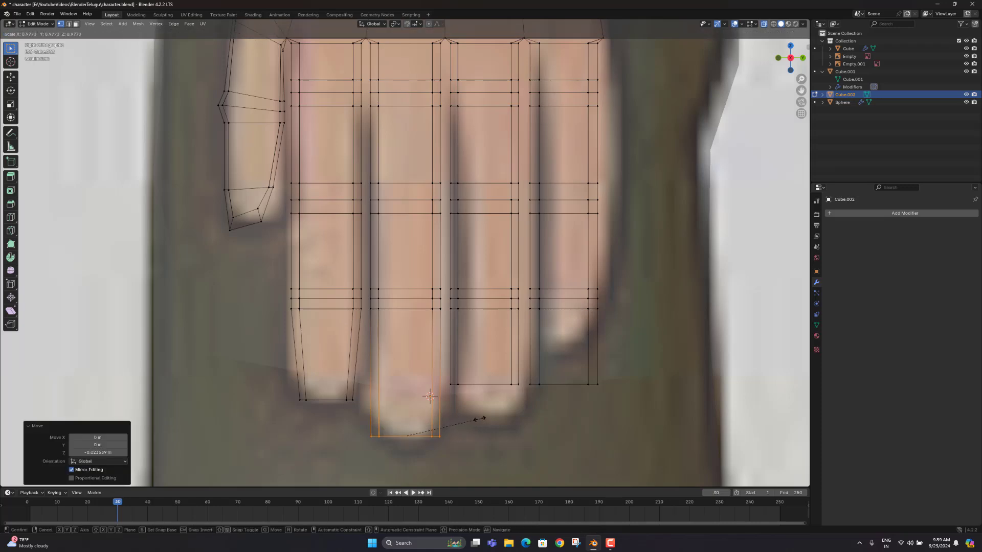
click(439, 384)
Lower the ring fingertip's end vertices about 0.011 m along Z to the reference fingertip
scroll(401, 175, down, 3)
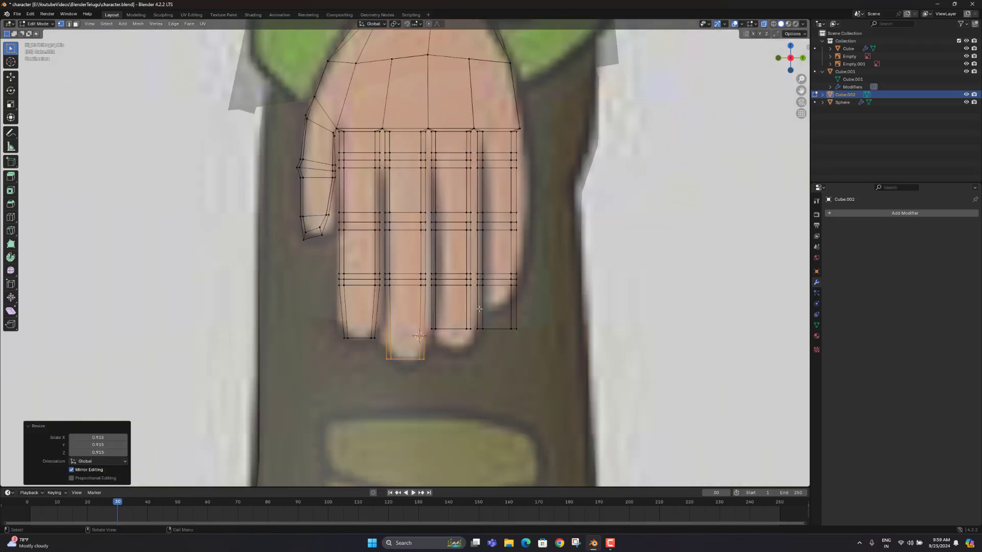
drag(475, 317, 430, 338)
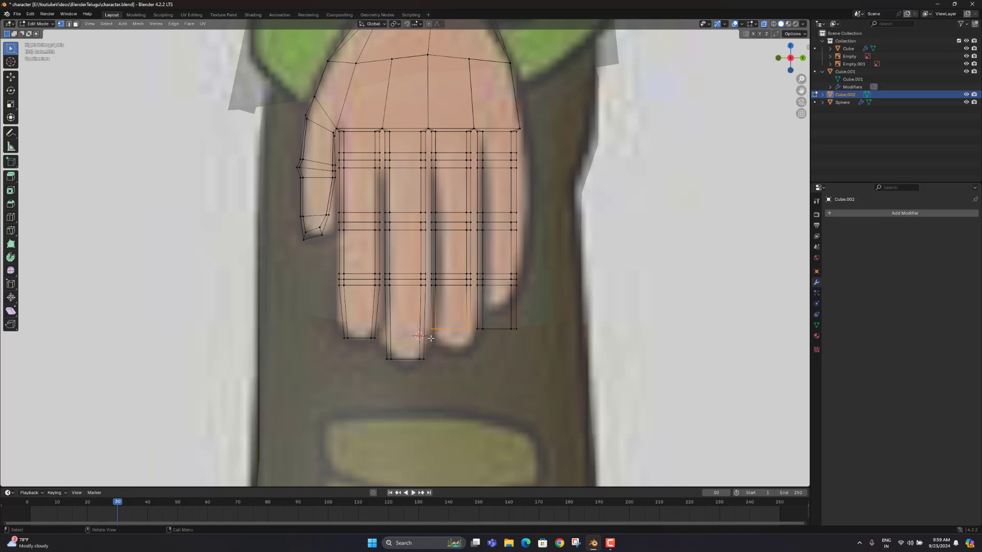
scroll(432, 338, up, 2)
key(g)
key(z)
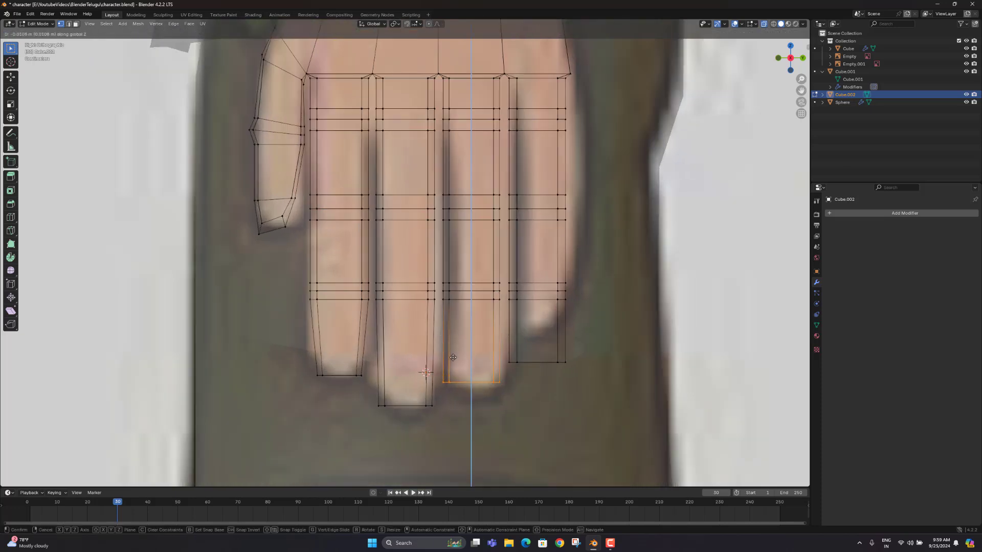
click(453, 358)
Move the middle finger's outermost knuckle loops down about 0.0085 m along Z
shift+middle_drag(514, 270, 459, 332)
scroll(536, 229, up, 1)
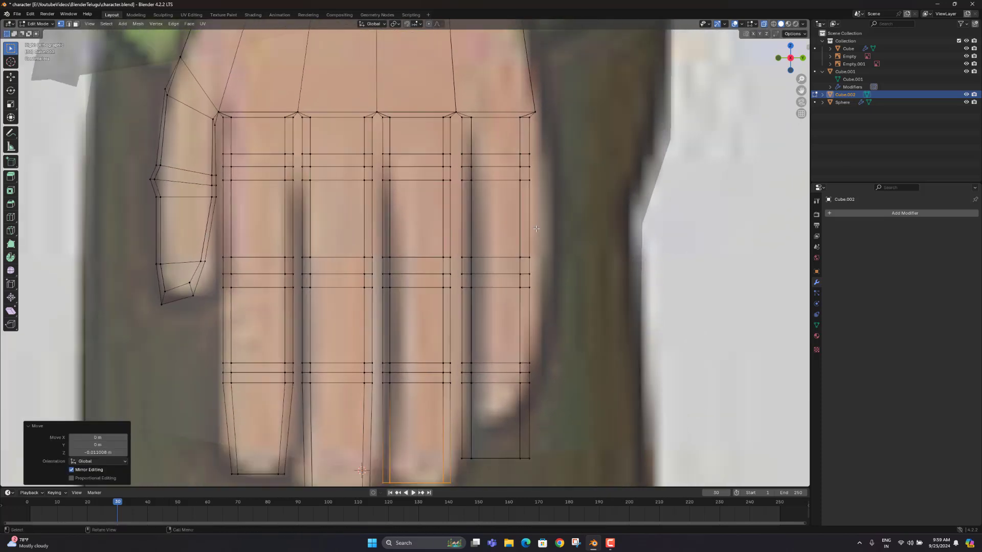
scroll(533, 220, down, 1)
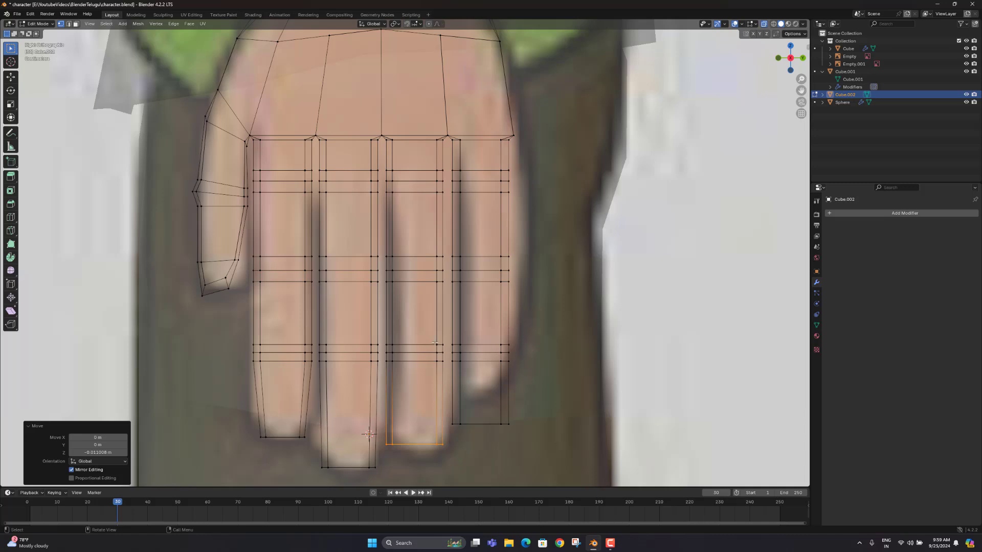
alt+click(343, 375)
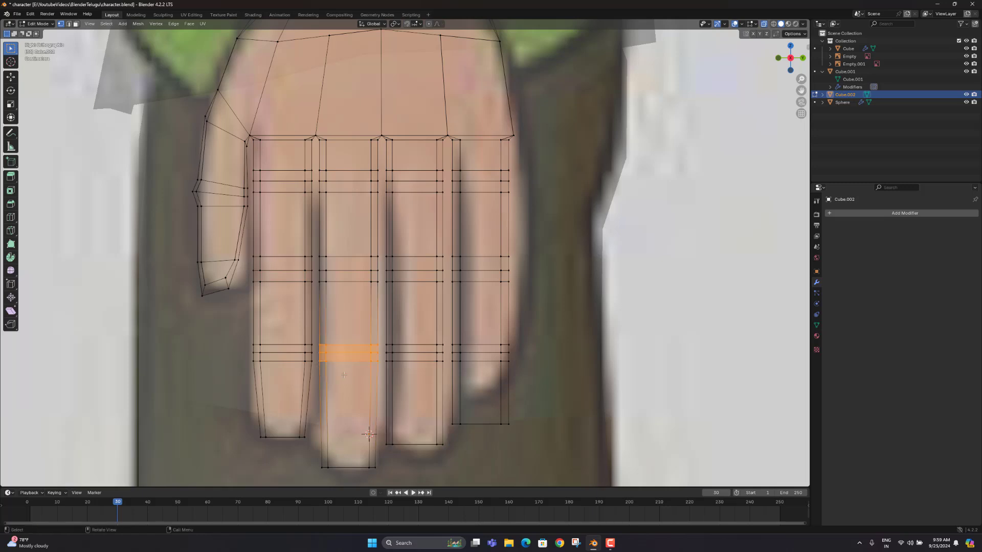
key(g)
key(z)
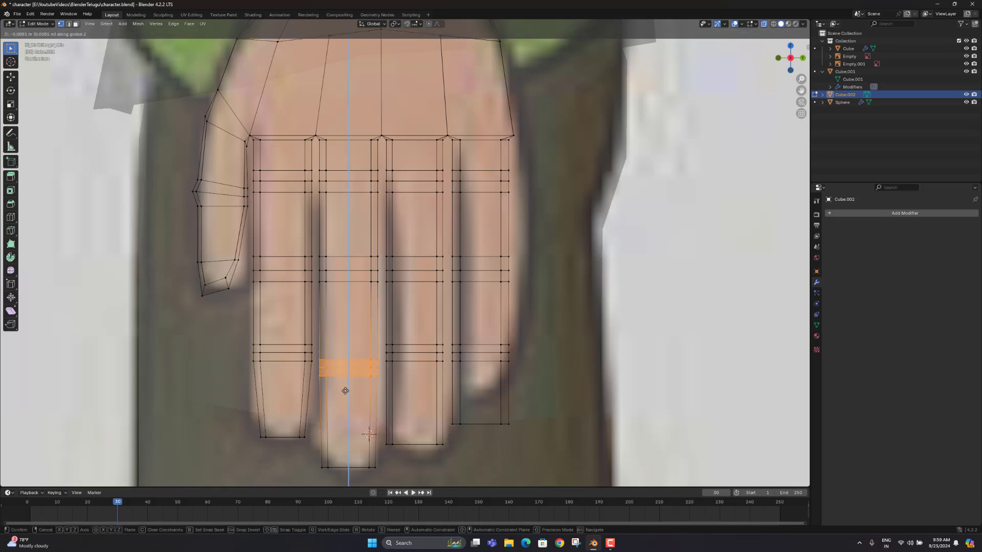
click(344, 391)
Raise the index finger's outermost knuckle loops about 0.0044 m along Z
alt+click(255, 353)
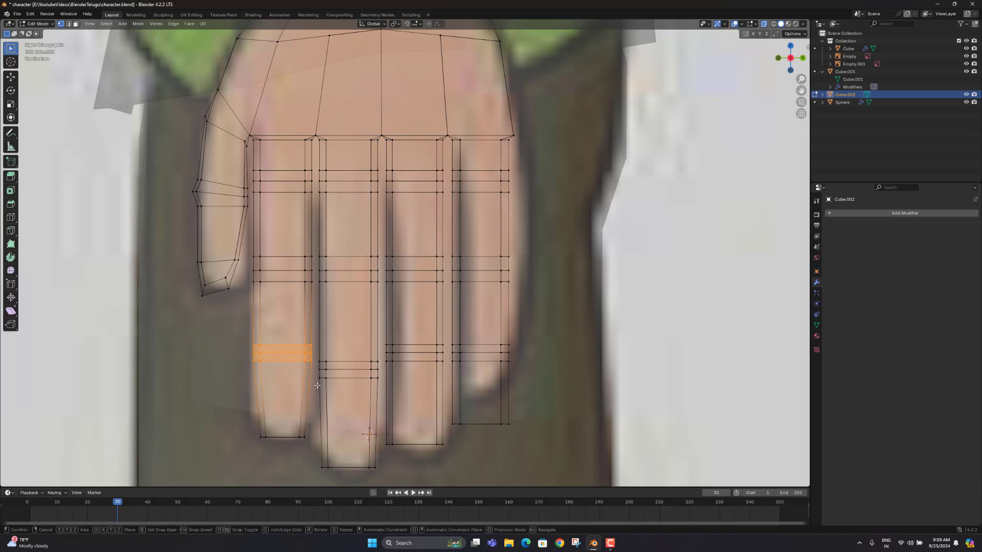
key(g)
key(z)
click(317, 377)
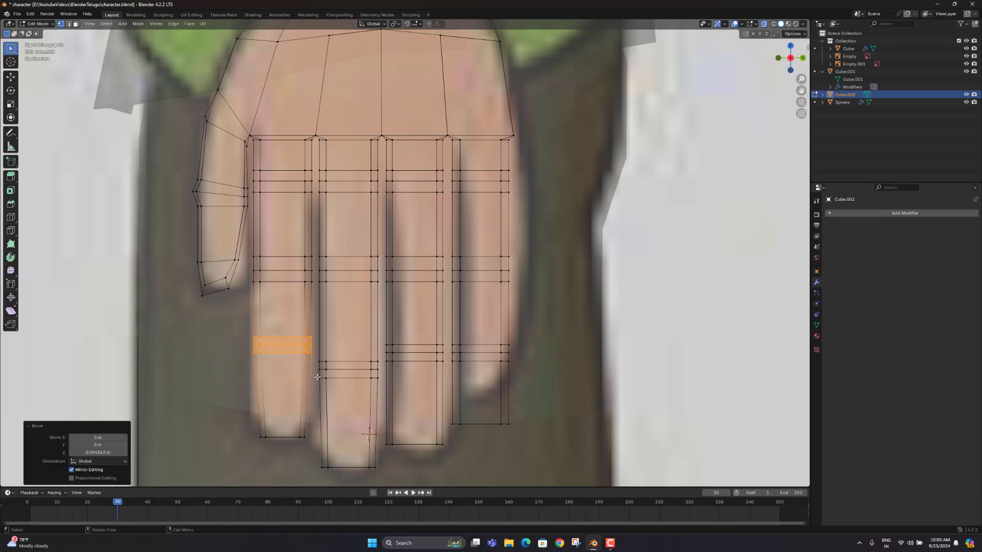
alt+click(386, 373)
key(g)
key(z)
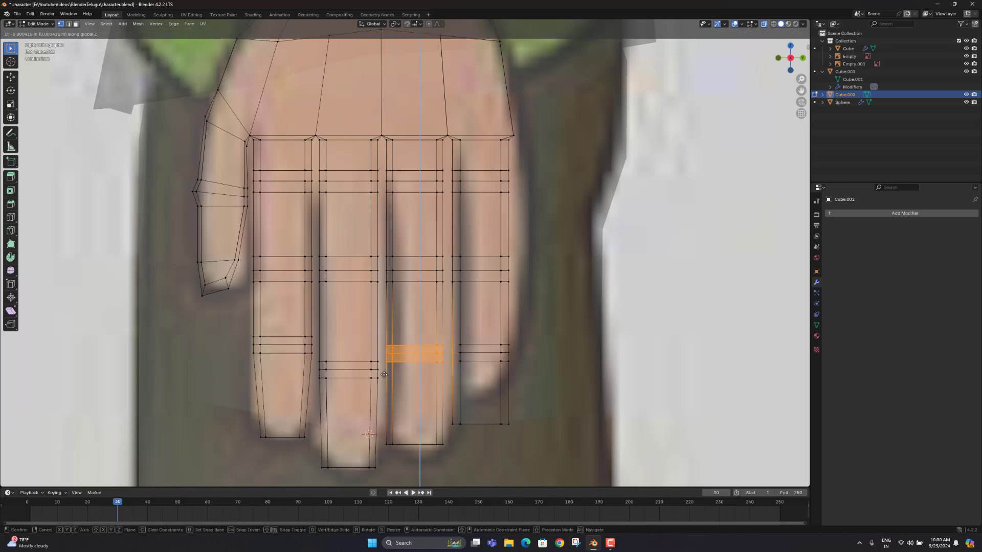
key(z)
right_click(386, 368)
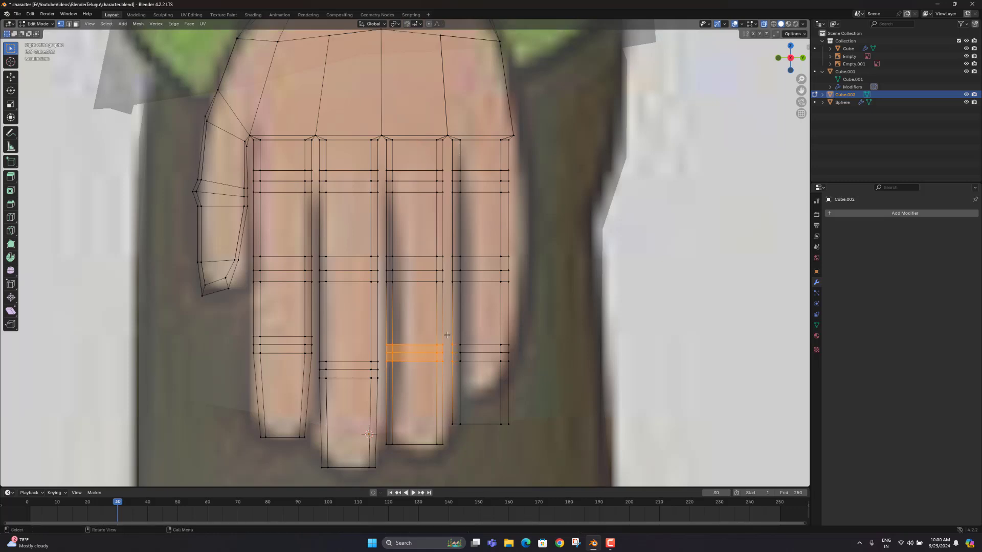
Raise the ring finger's outermost knuckle loops about 0.0029 m along Z
drag(448, 333, 384, 387)
key(g)
key(z)
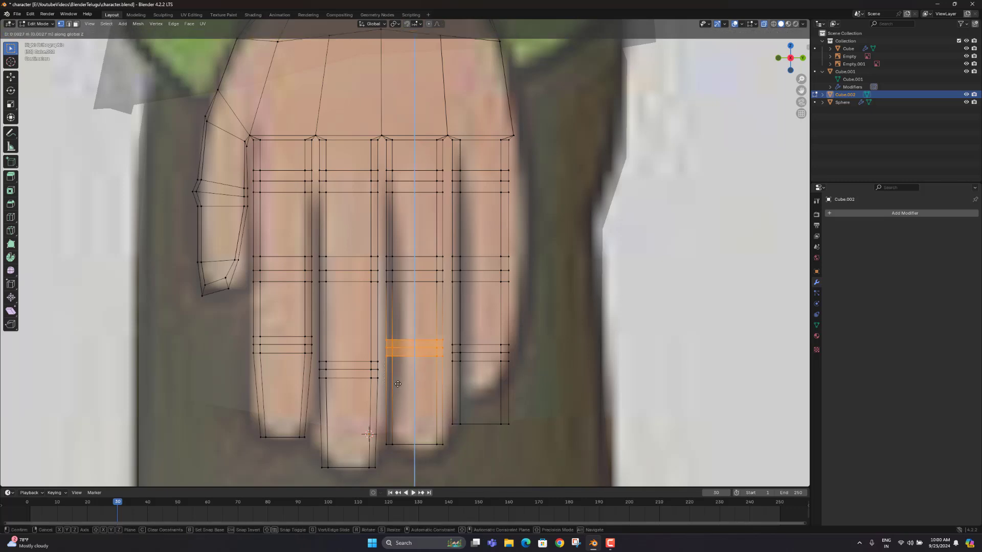
click(397, 384)
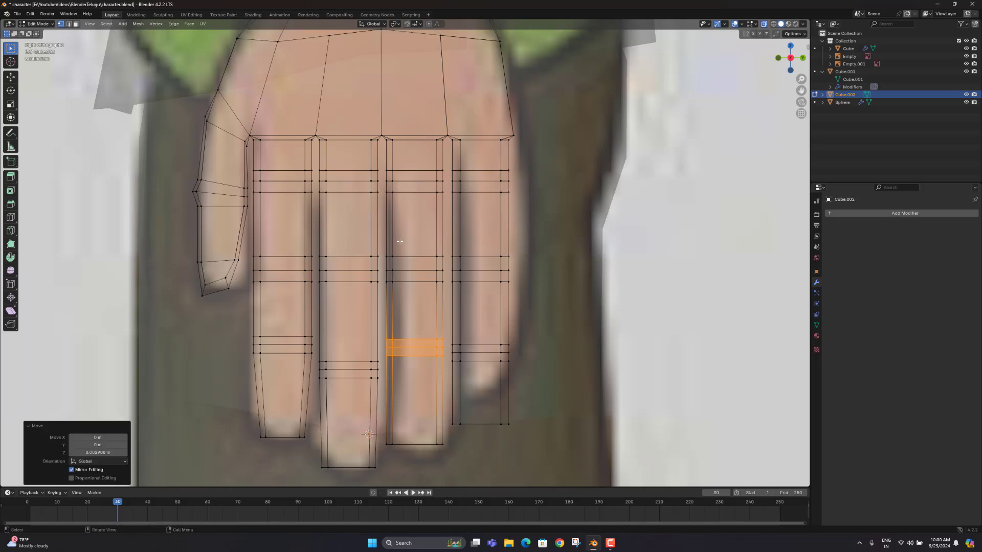
Lower the middle finger's middle knuckle loops about 0.0044 m along Z and nudge them slightly back up
drag(391, 238, 357, 296)
drag(316, 247, 379, 306)
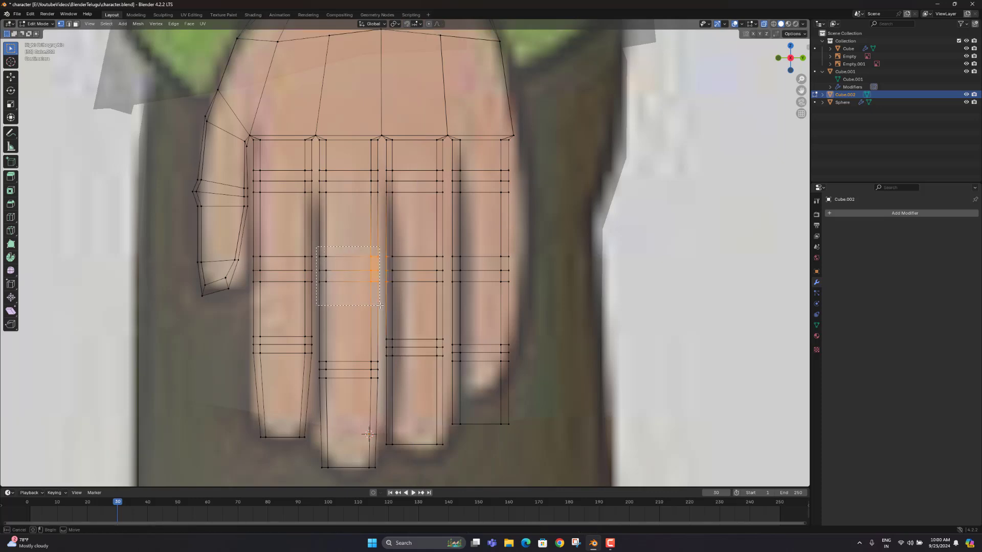
key(g)
key(z)
click(379, 312)
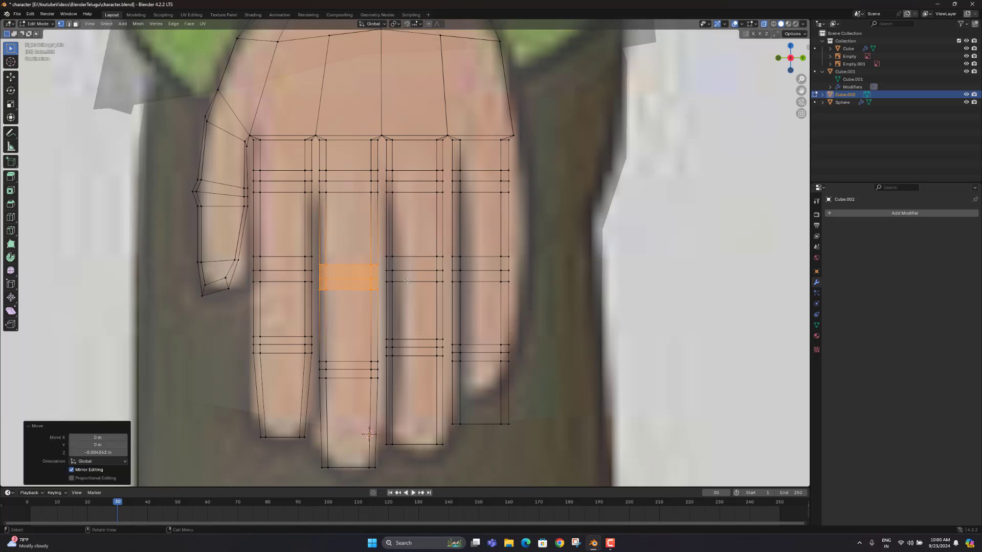
key(g)
key(z)
click(358, 299)
Raise the little finger's geometry from its middle knuckle to the tip about 0.0129 m along Z
drag(529, 229, 449, 436)
key(g)
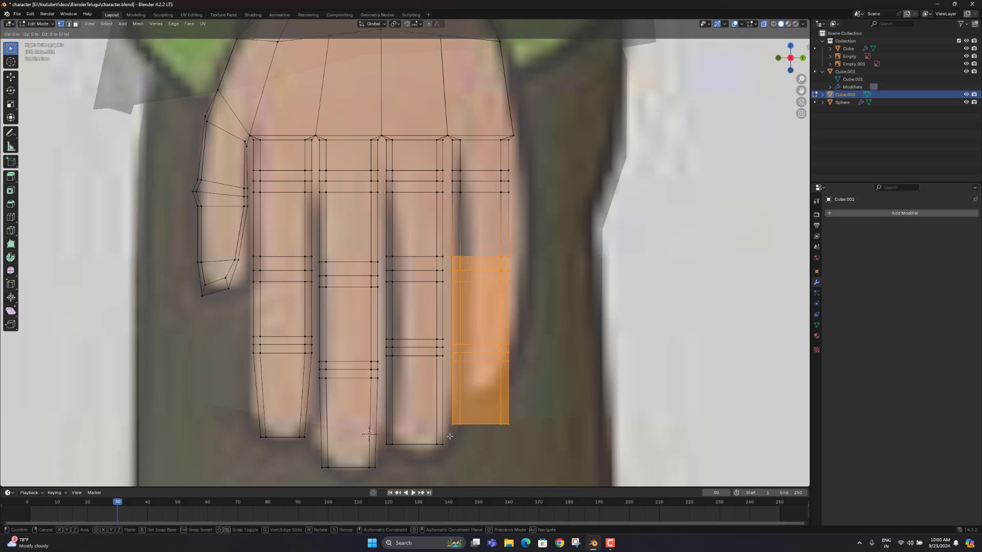
key(z)
click(529, 343)
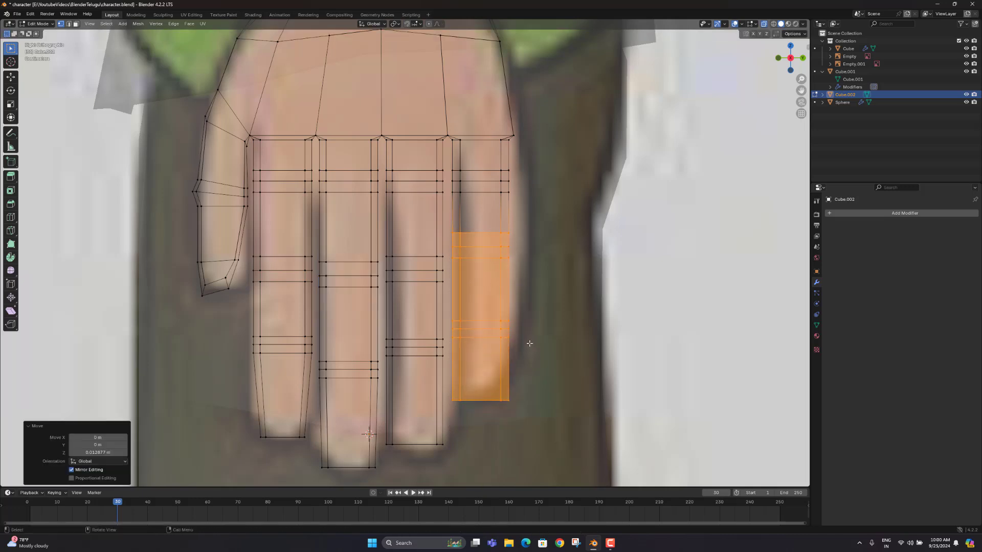
Raise the little finger's outer segment about 0.0112 m along Z and lower its outermost knuckle loops about 0.0023 m
drag(532, 303, 450, 435)
key(g)
key(z)
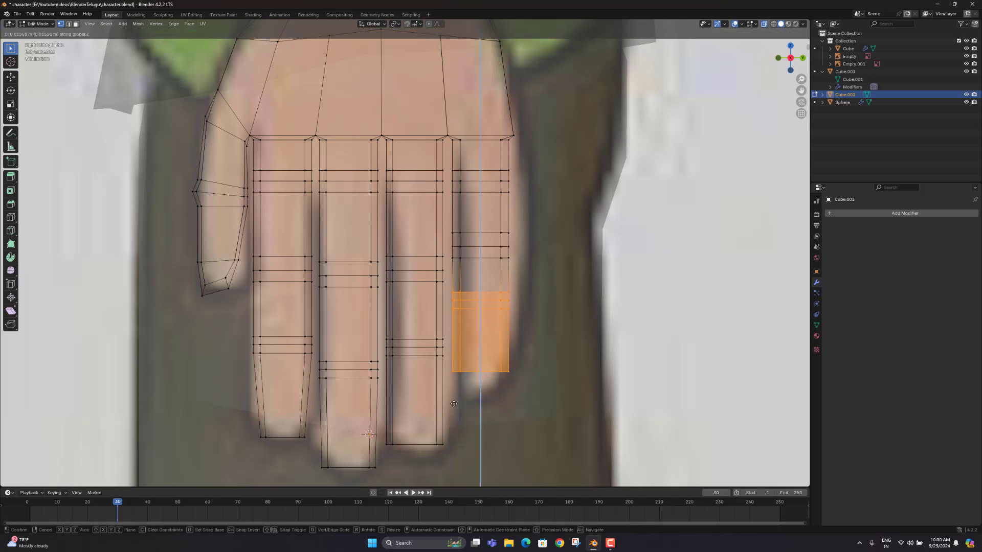
click(515, 313)
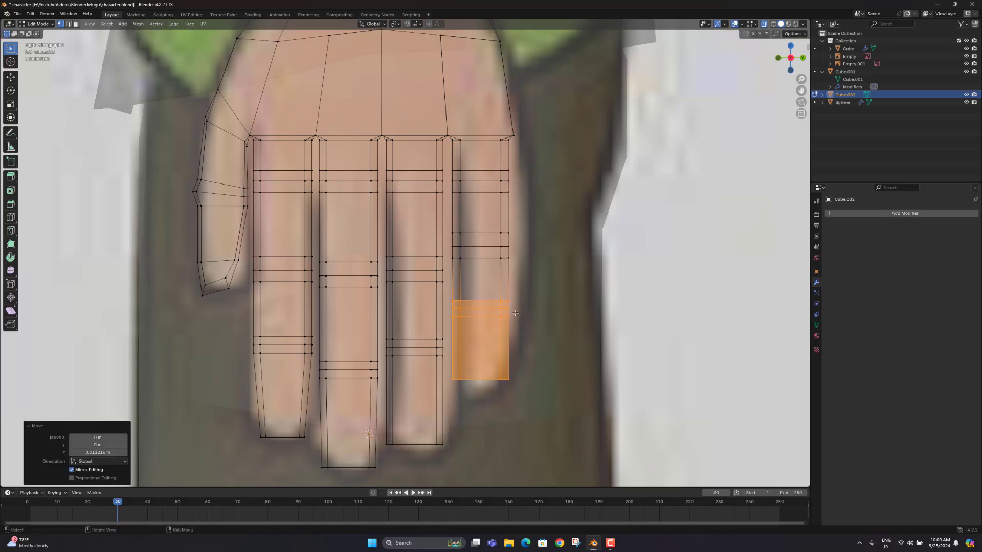
drag(518, 281, 469, 332)
key(g)
key(z)
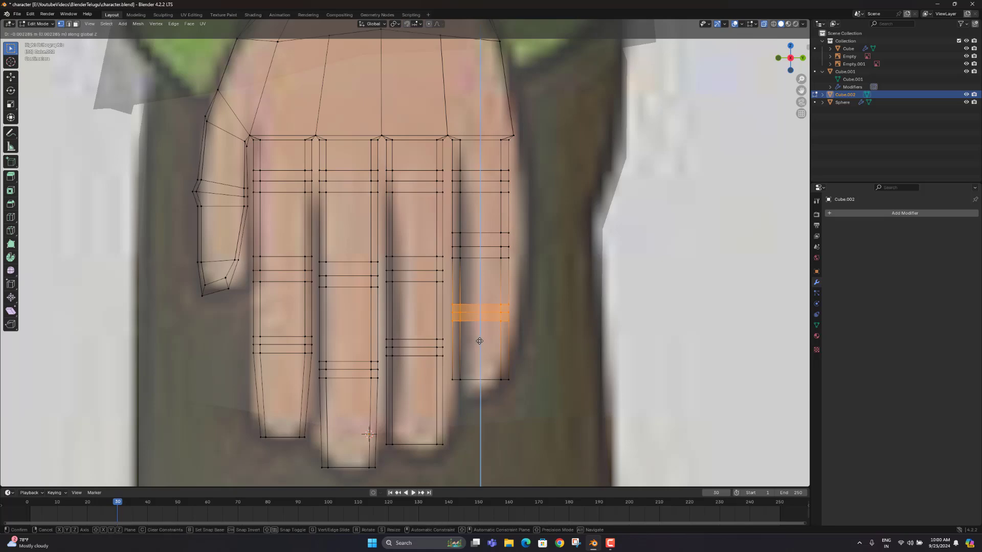
click(479, 341)
Scale the little fingertip's end vertices to 0.728 to taper it to the reference
drag(549, 352, 447, 415)
key(s)
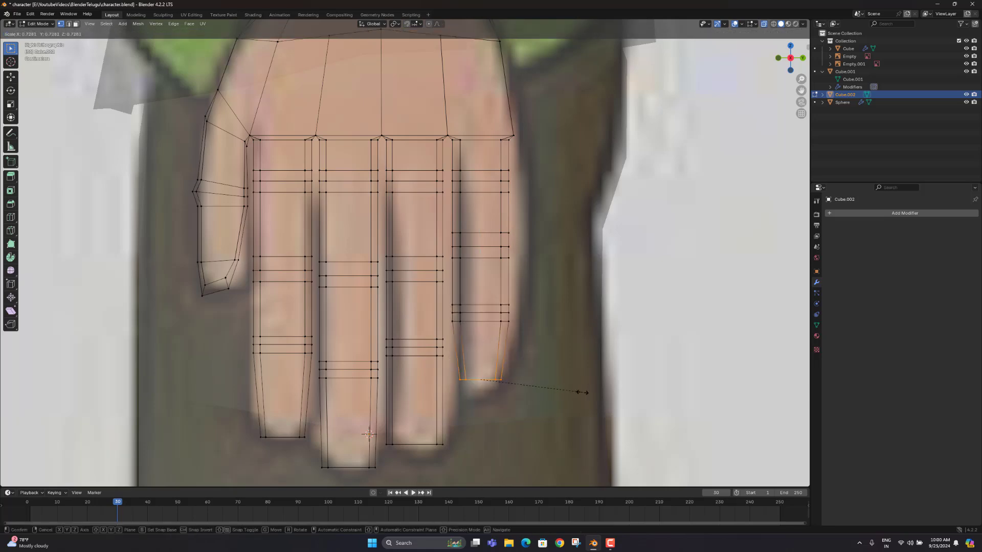
click(582, 393)
scroll(562, 388, down, 5)
middle_drag(358, 341, 422, 262)
key(alt+z)
scroll(383, 256, up, 4)
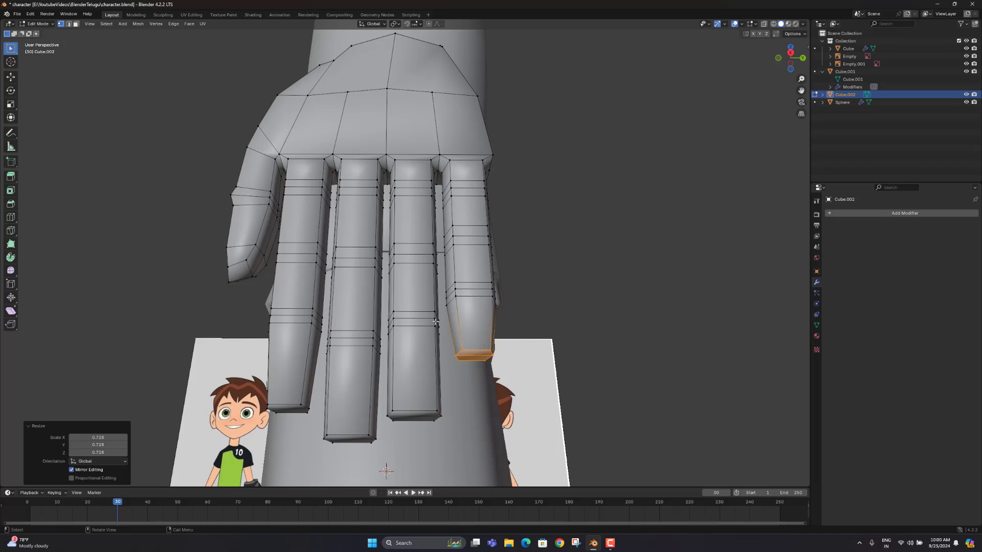
middle_drag(435, 321, 414, 335)
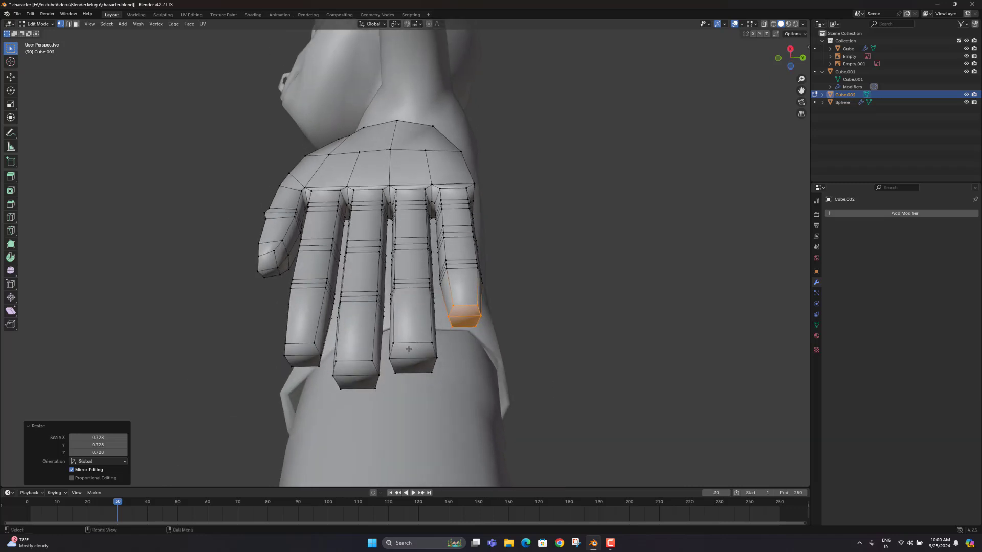
Scale the ring fingertip's end faces uniformly to 0.840
key(alt+a)
click(414, 352)
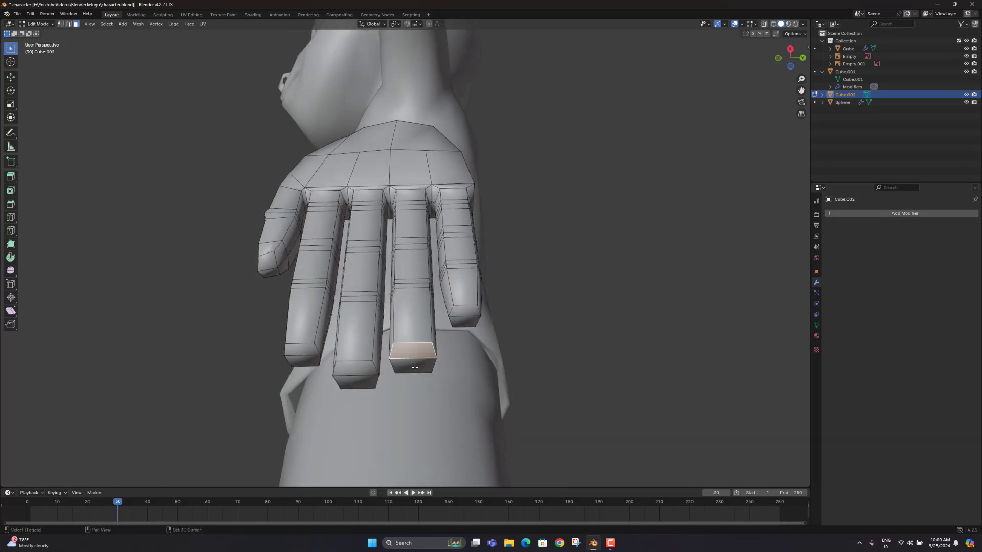
key(s)
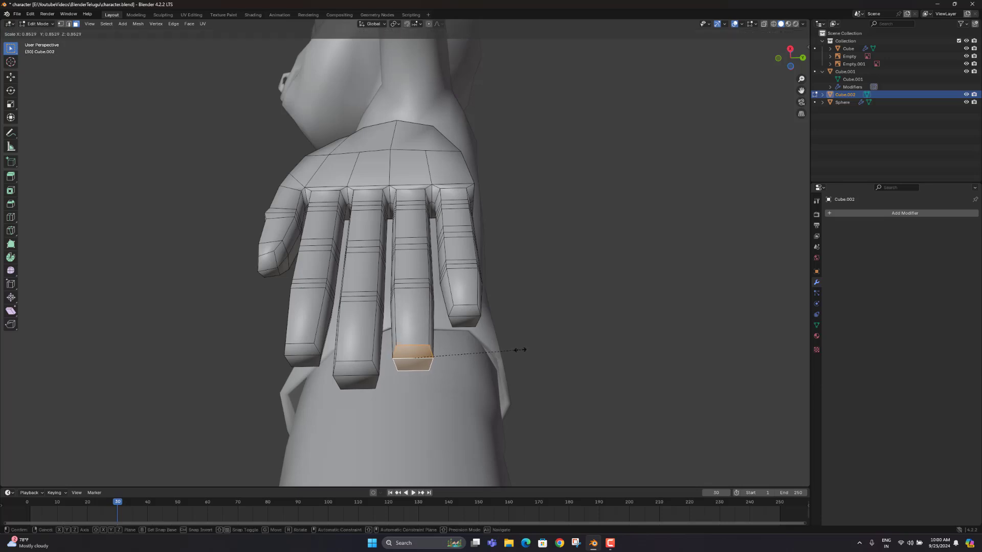
click(520, 351)
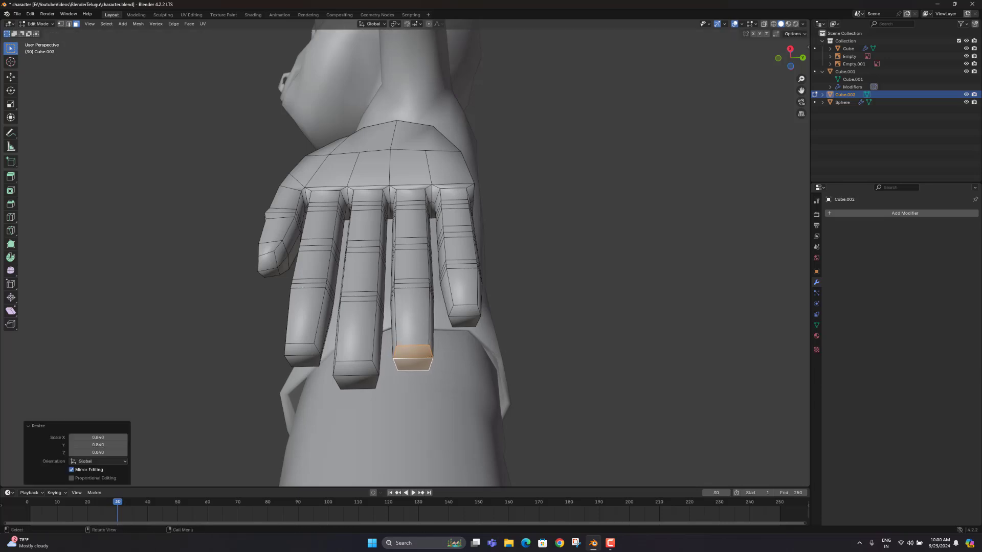
Scale down the middle fingertip's end faces to taper the finger
click(360, 364)
middle_drag(359, 365, 451, 405)
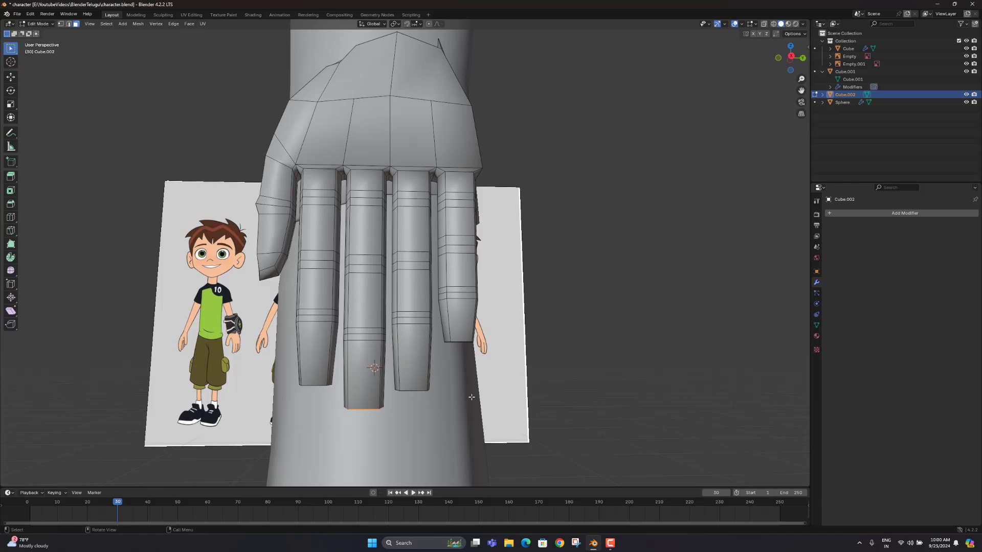
key(s)
click(458, 400)
Fine-tune the scale of the ring fingertip's end faces and scale the little fingertip's end faces to 0.982
middle_drag(458, 399, 523, 373)
click(412, 335)
key(s)
click(439, 344)
click(464, 324)
key(s)
click(464, 327)
Examine the hand and finger proportions from the front, the side and in perspective against the reference
scroll(524, 372, up, 1)
key(KP_1)
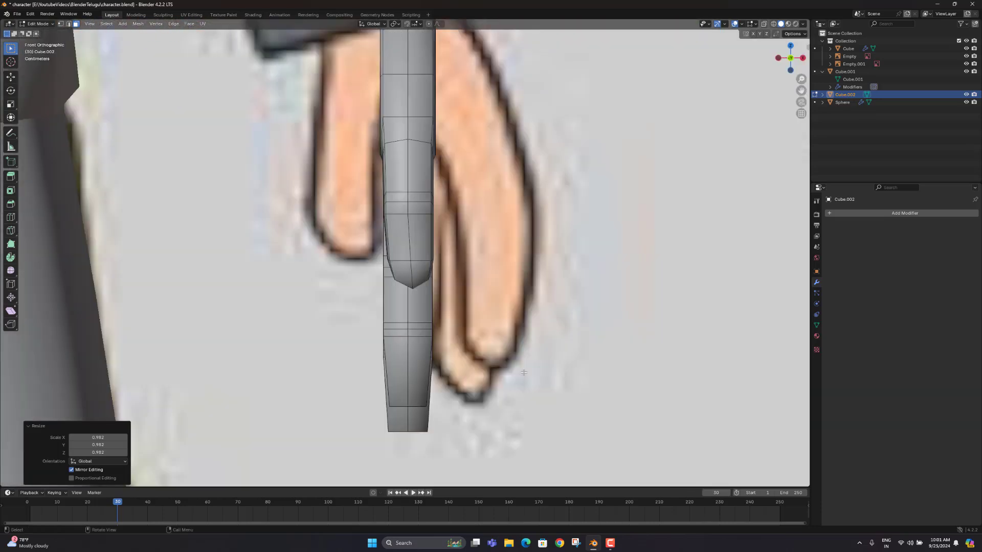
scroll(491, 245, down, 3)
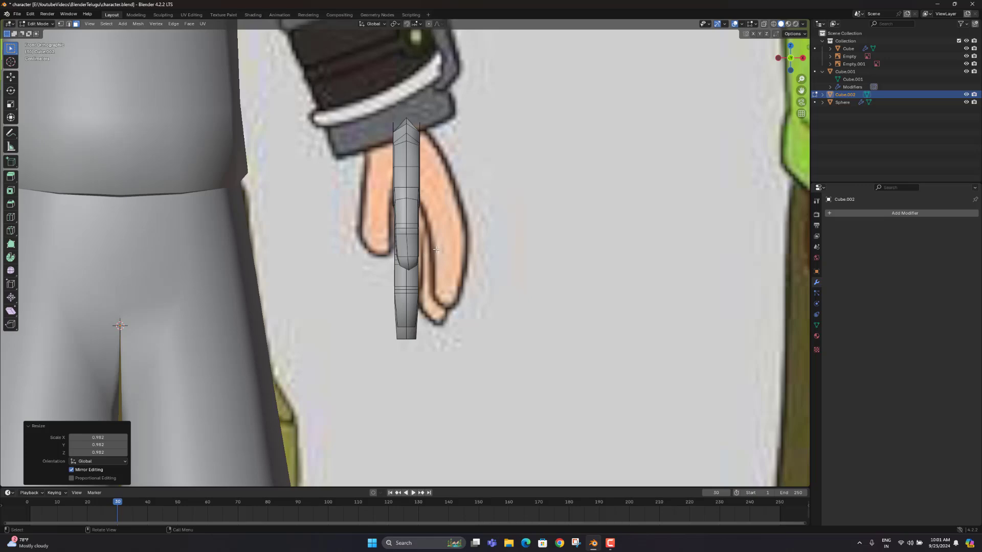
middle_drag(436, 249, 287, 288)
middle_drag(329, 409, 413, 345)
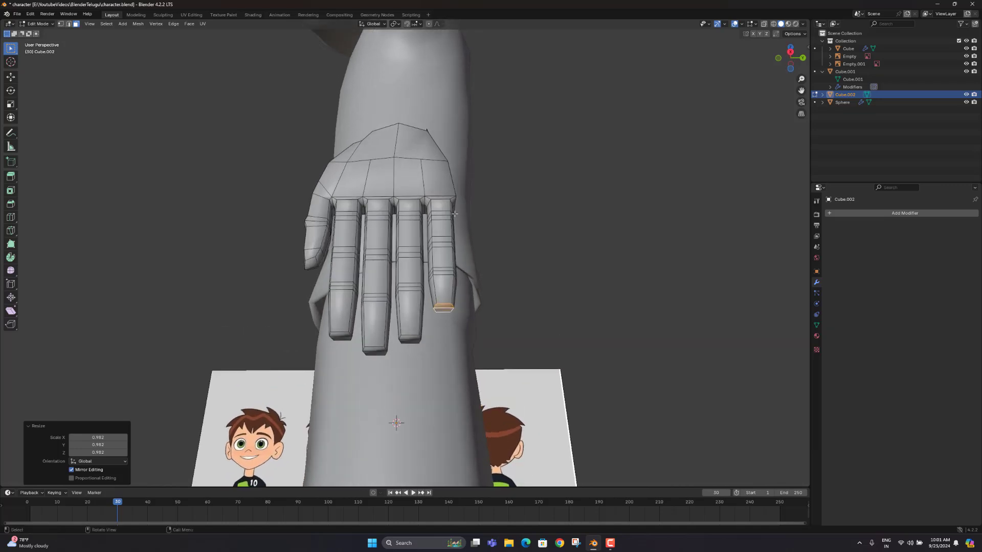
scroll(455, 214, up, 5)
middle_drag(452, 215, 506, 224)
shift+middle_drag(406, 167, 404, 248)
scroll(442, 272, down, 4)
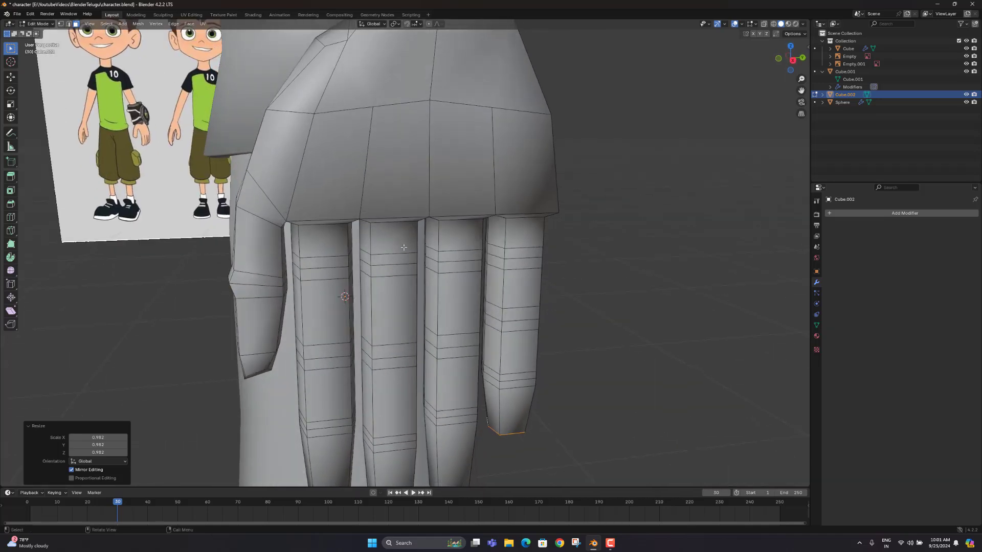
key(KP_3)
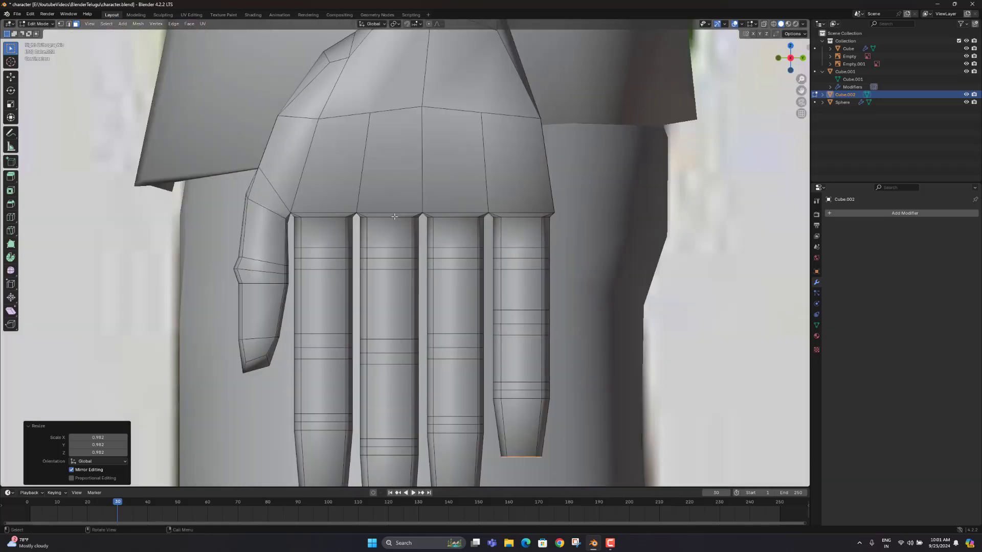
key(alt+z)
scroll(394, 216, down, 3)
key(alt+z)
mouse_move(408, 315)
middle_down()
mouse_move(419, 328)
mouse_move(438, 305)
middle_up()
Move the uppermost base-knuckle edge loop of all four fingers up along Z to just below the palm
key(2)
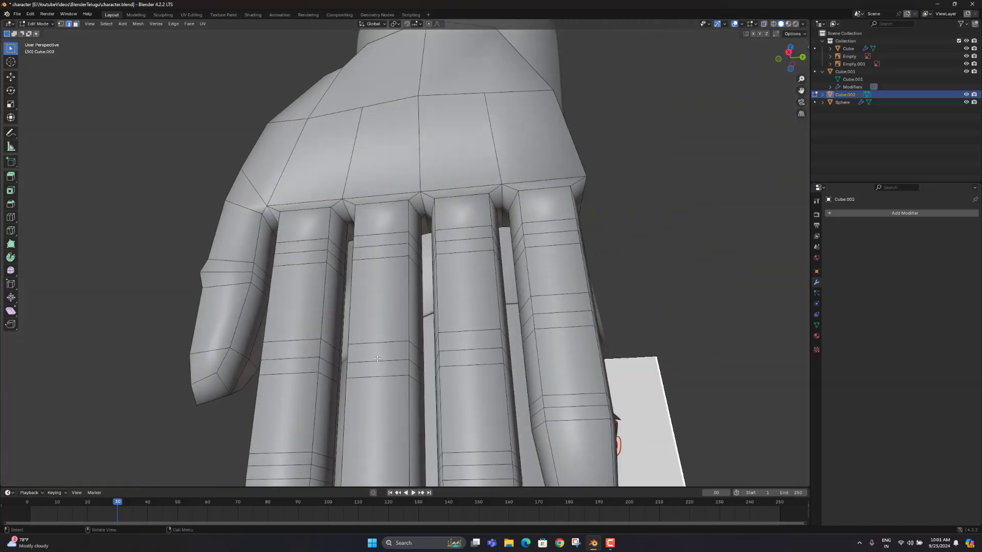
middle_drag(377, 348, 343, 207)
scroll(441, 204, up, 1)
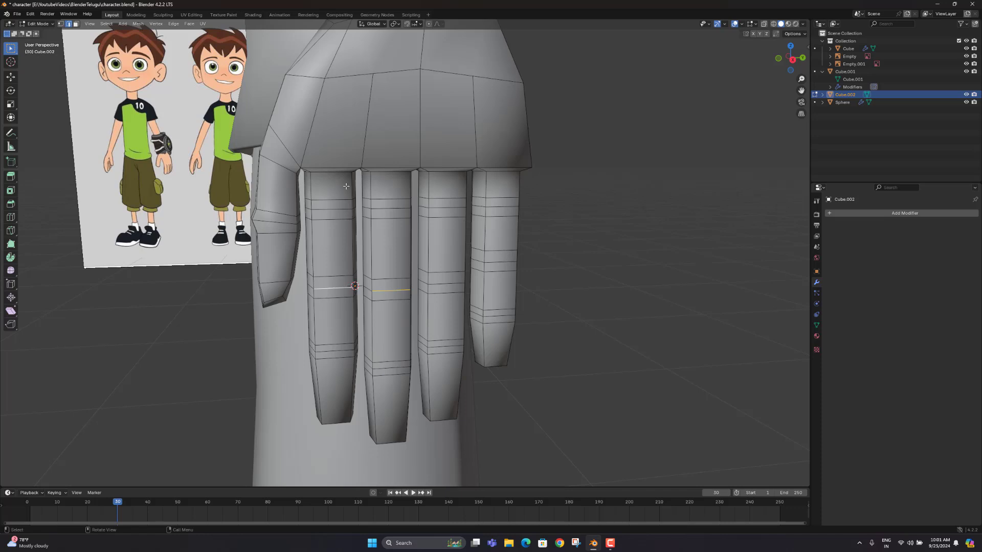
scroll(346, 186, up, 1)
scroll(342, 193, down, 1)
middle_drag(342, 193, 348, 226)
click(349, 234)
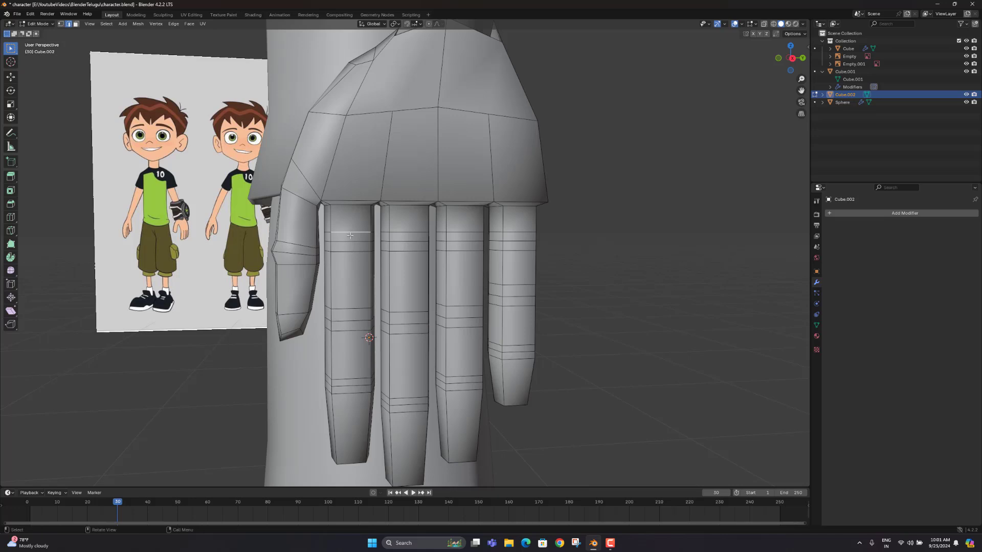
scroll(340, 233, up, 2)
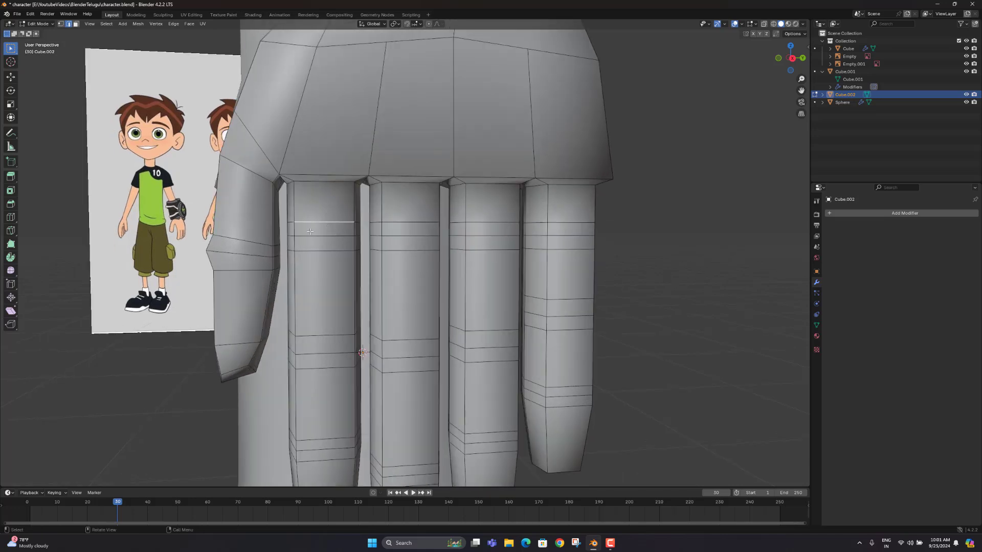
alt+shift+click(403, 222)
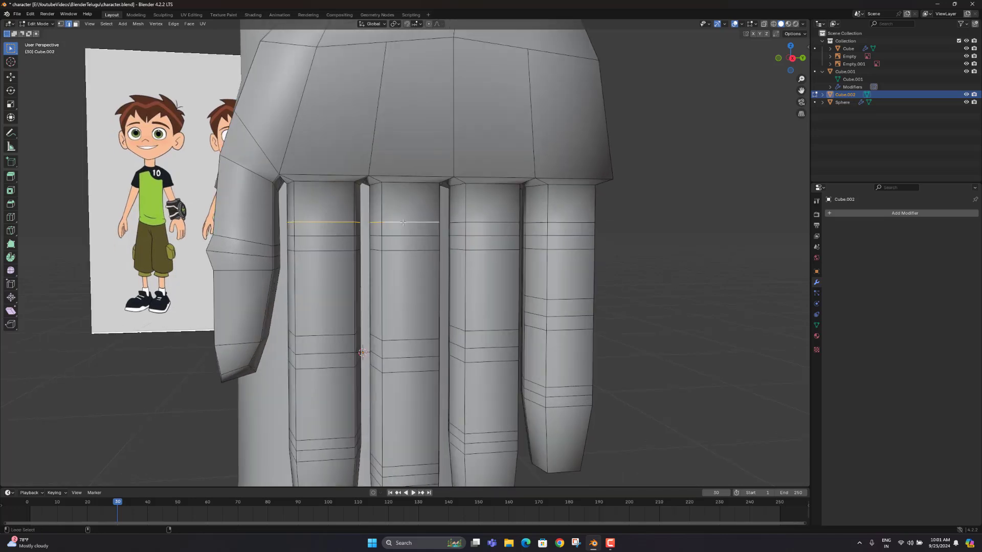
alt+shift+click(490, 221)
alt+shift+click(555, 221)
key(g)
key(z)
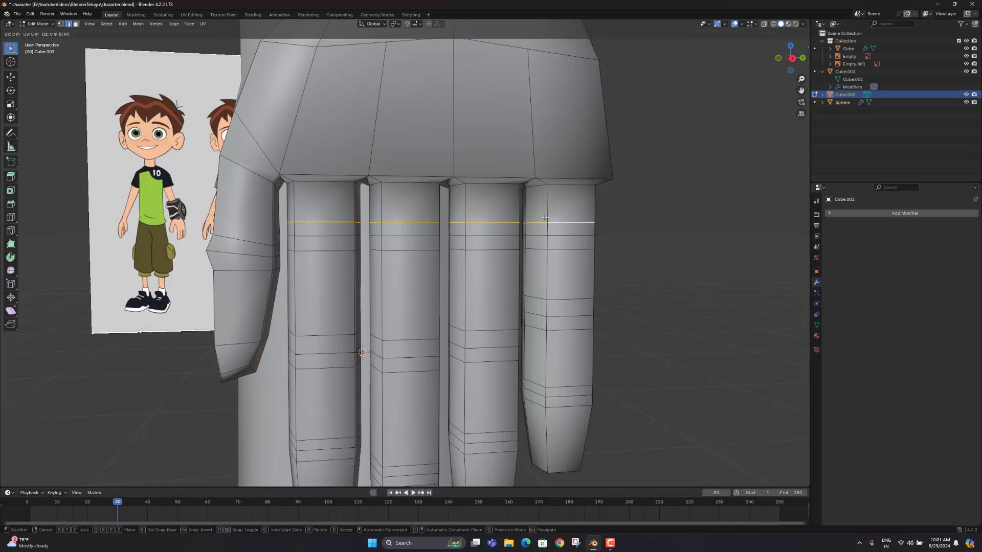
click(539, 189)
Scale up the edge loops where the four fingers meet the palm to about 1.03
middle_drag(539, 189, 478, 140)
click(473, 132)
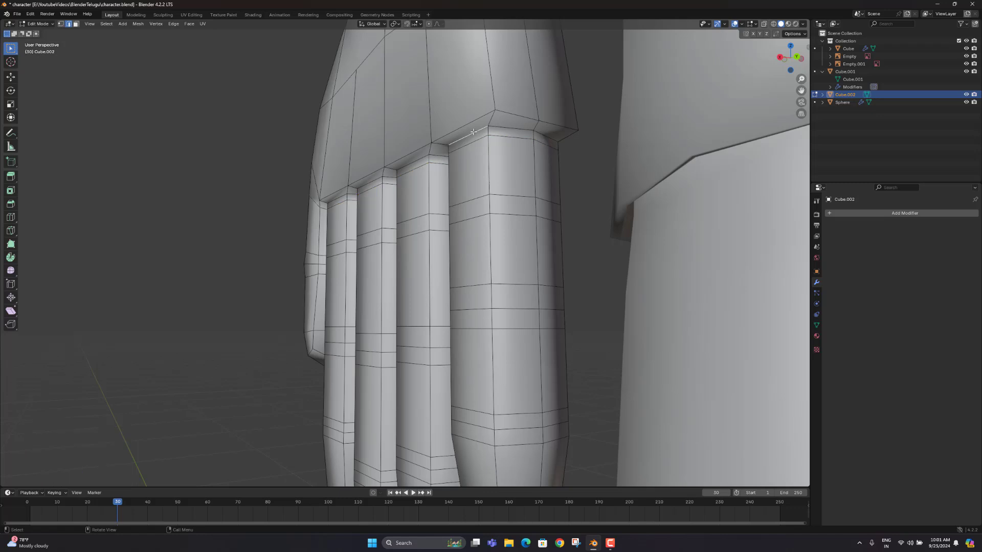
alt+shift+click(461, 137)
alt+shift+click(464, 134)
alt+shift+click(345, 197)
key(s)
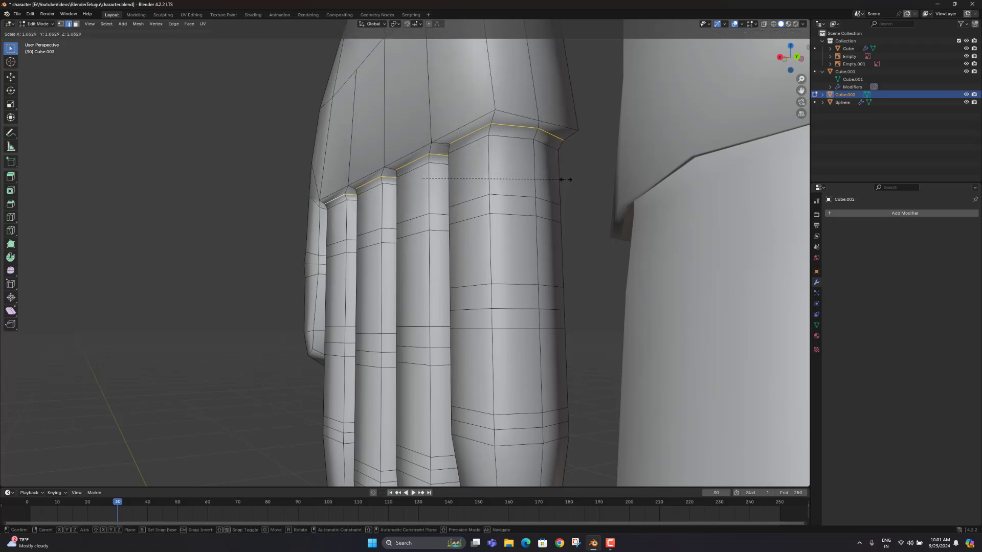
click(561, 179)
Try shifting the front edges at the palm ends of the four fingers along X by about 0.002 m
click(471, 139)
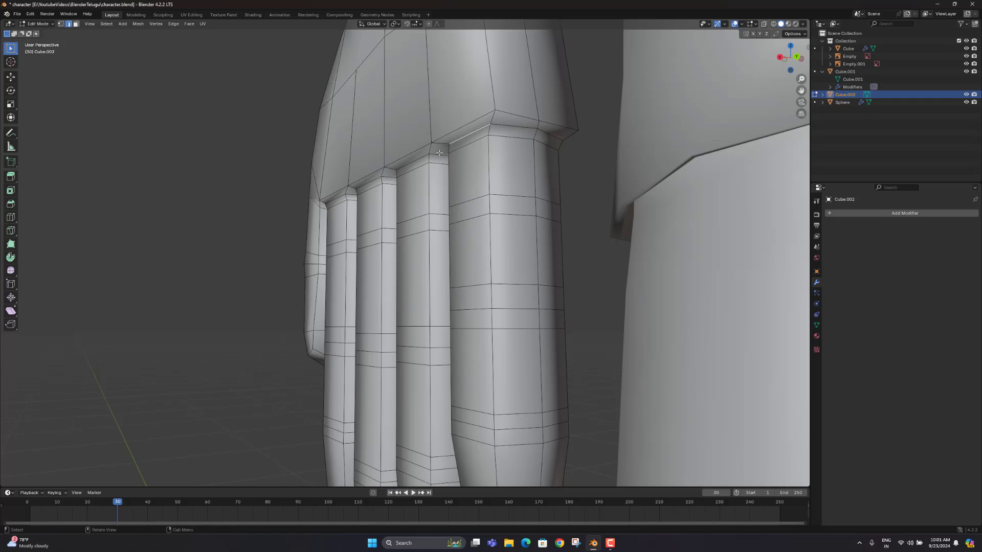
middle_drag(333, 197, 471, 205)
key(g)
key(z)
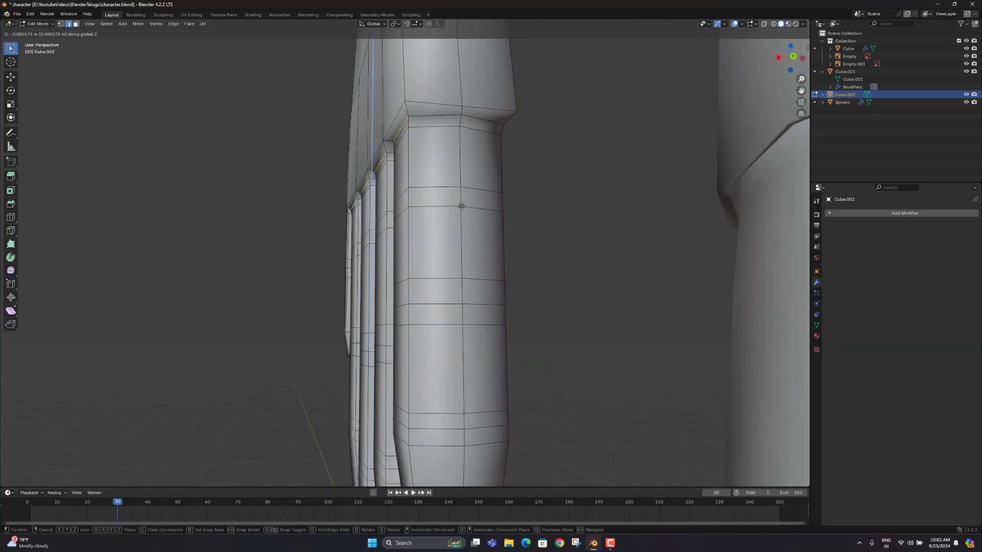
key(y)
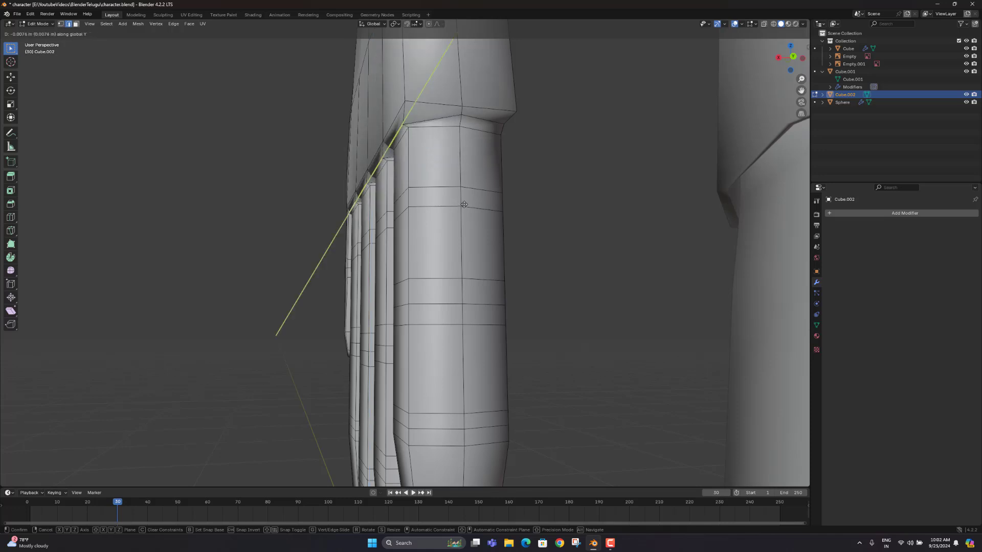
key(x)
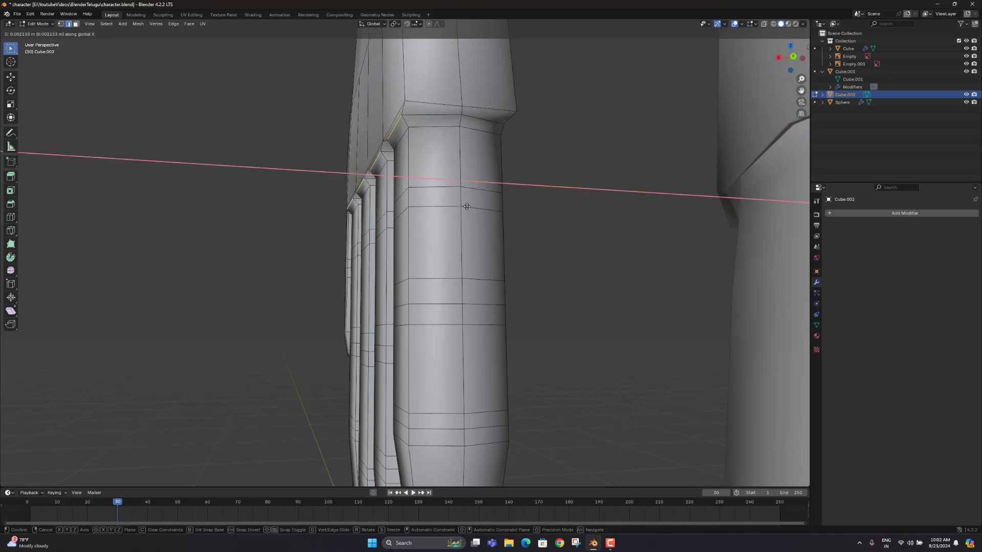
click(466, 207)
Undo the recent finger-root edits and try enlarging the little finger's root edge loop where it meets the palm
middle_drag(467, 206, 646, 153)
scroll(431, 225, up, 4)
key(ctrl+z)
key(ctrl+z)
key(ctrl+z)
key(ctrl+z)
key(ctrl+z)
click(647, 145)
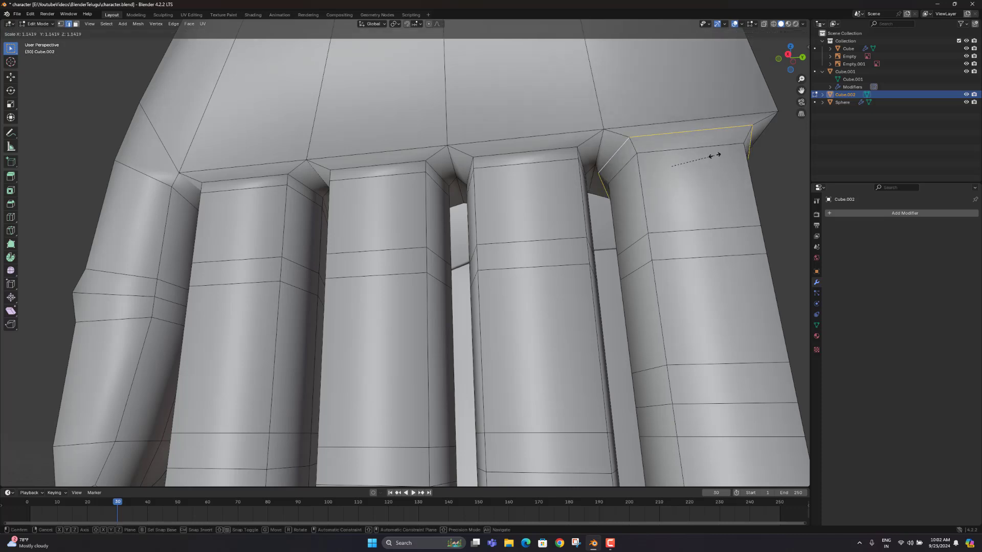
Move the topmost root edges on the outward side of all four fingers about 0.001 m along X
click(684, 137)
shift+click(525, 152)
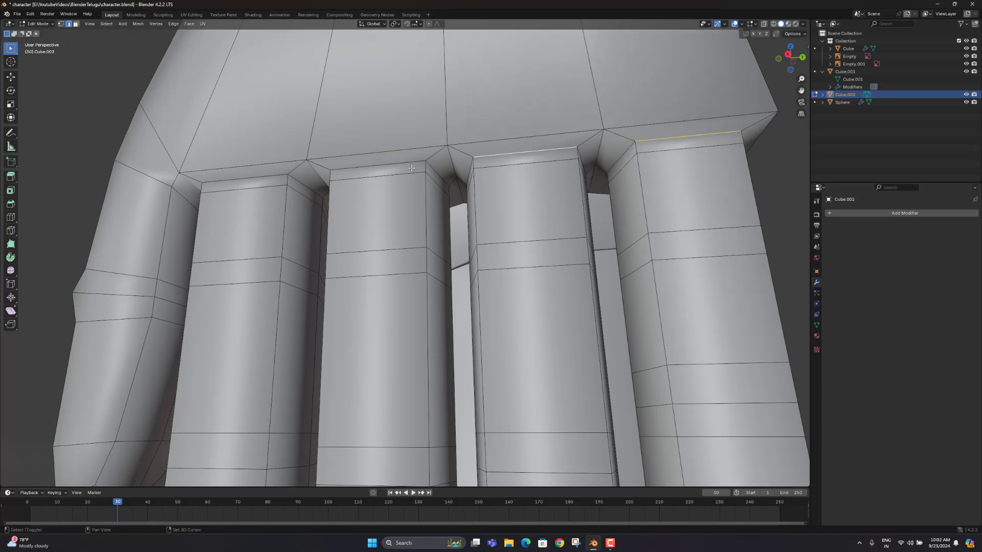
shift+click(377, 165)
shift+click(245, 178)
key(g)
key(x)
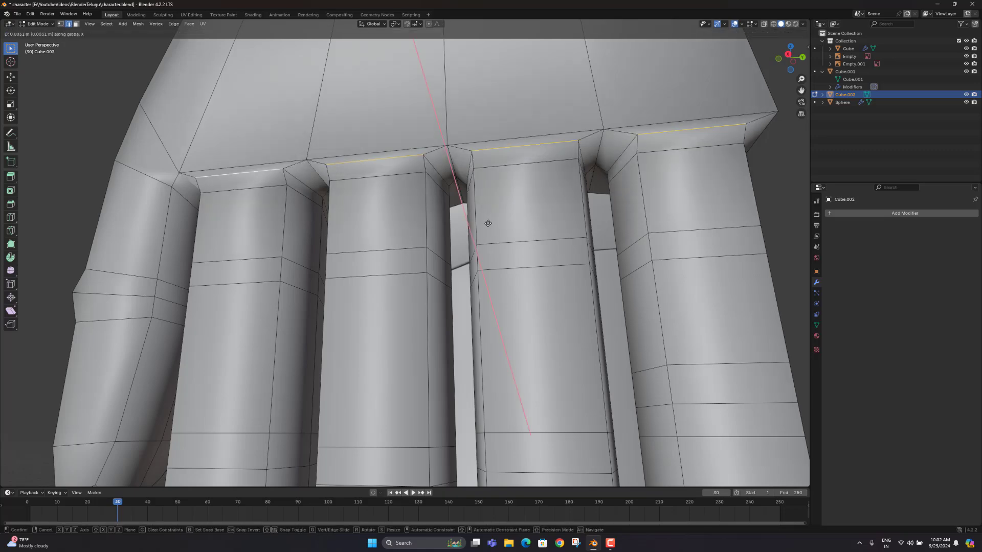
click(488, 221)
middle_drag(488, 221, 467, 231)
Raise the hand's lower border edges above the four fingers slightly along Z
middle_drag(351, 195, 434, 171)
click(379, 160)
shift+click(434, 171)
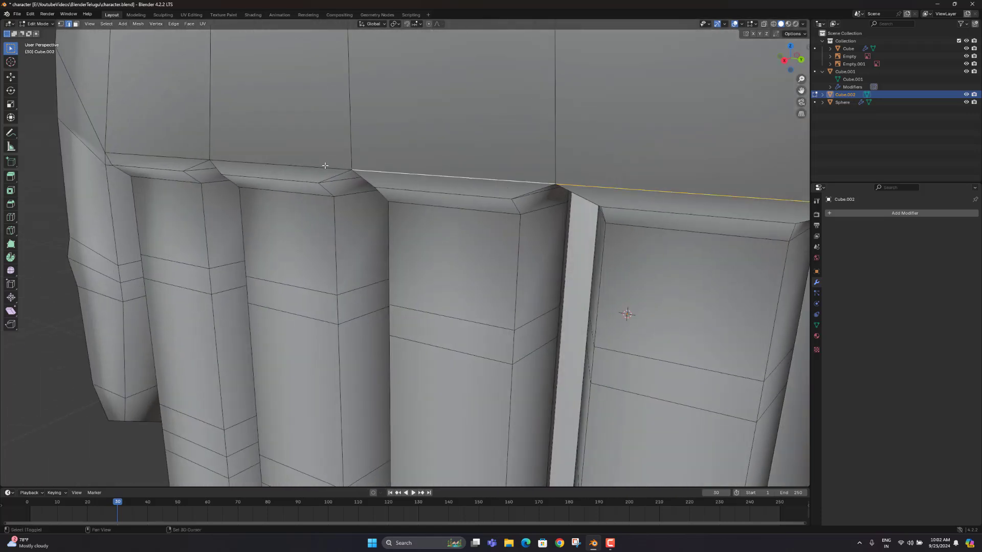
shift+click(259, 164)
shift+click(200, 158)
key(g)
key(z)
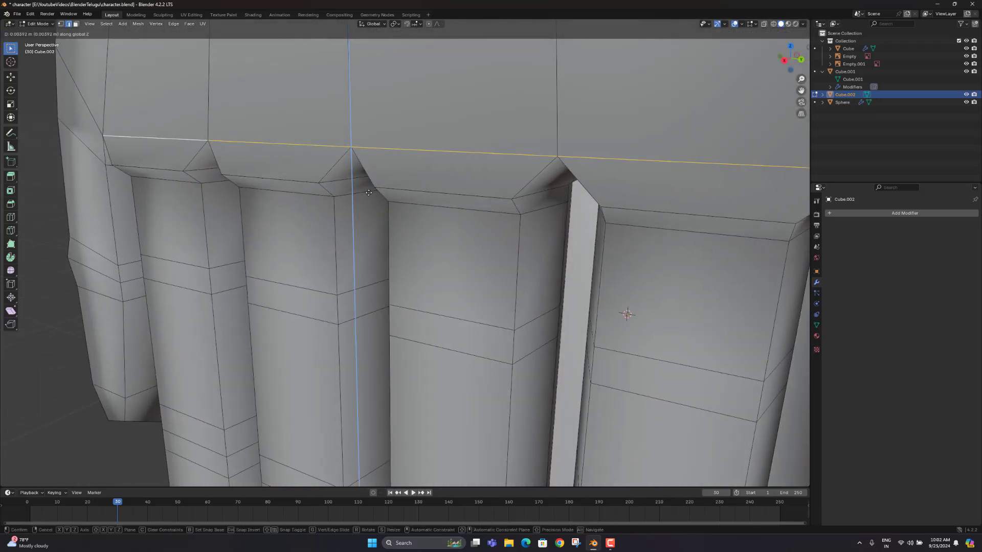
click(392, 197)
Raise the topmost root edges of the four fingers slightly along Z, just below the hand's lower border
click(437, 193)
shift+click(658, 211)
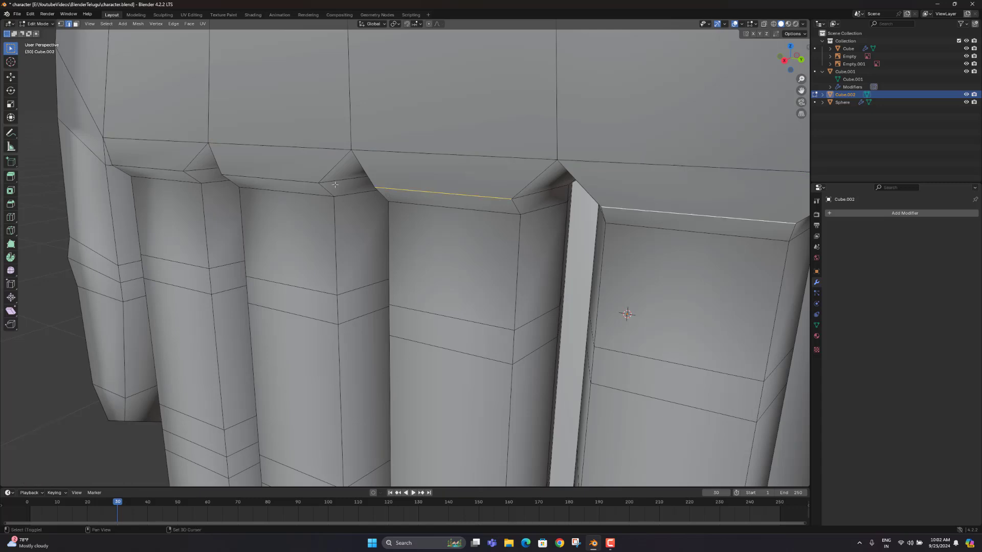
shift+click(298, 183)
shift+click(141, 173)
key(g)
key(z)
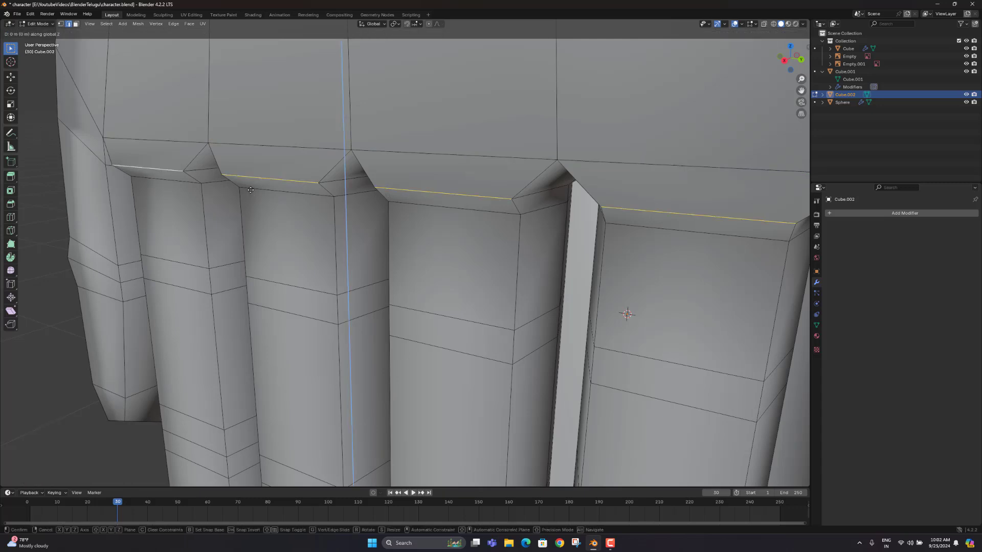
click(246, 186)
In the see-through right view, move the hand's lower corner vertices above the little finger up and slightly inward
middle_drag(246, 187, 566, 208)
key(1)
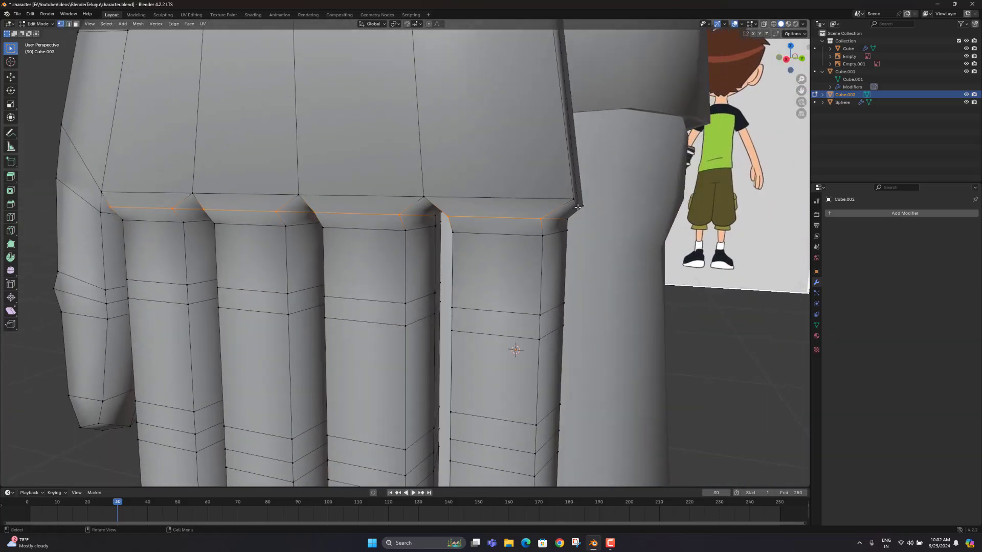
key(KP_3)
key(alt+z)
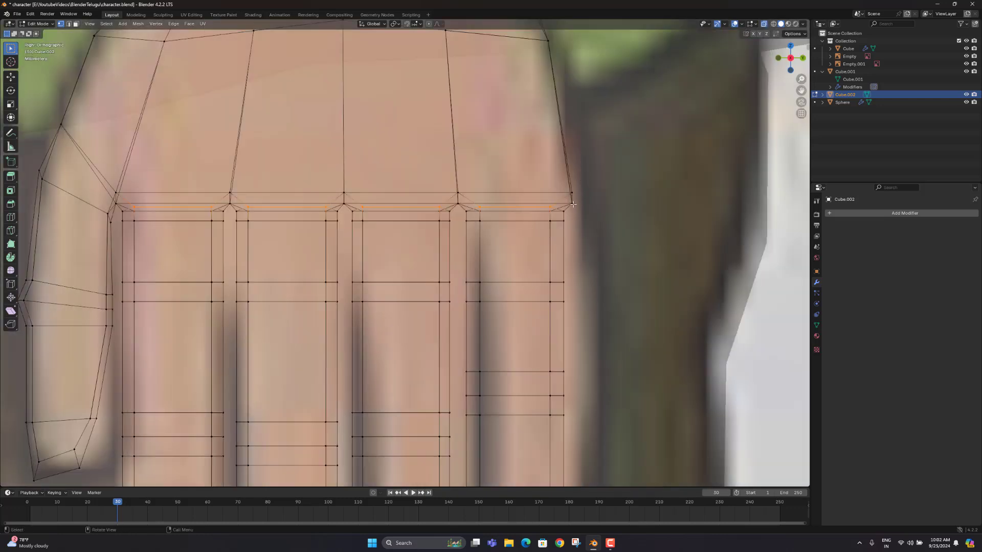
drag(582, 179, 547, 219)
key(g)
click(669, 179)
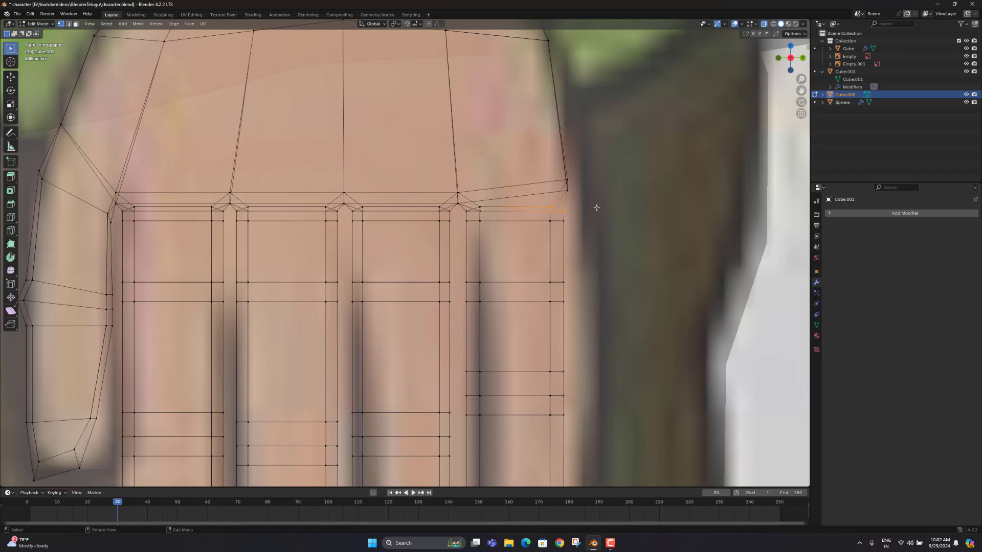
Nudge the little finger's outer root vertices about 0.0007 m along Y and 0.0002 m along Z, and restore the solid display
key(g)
click(598, 206)
scroll(599, 206, down, 3)
middle_drag(599, 206, 375, 210)
key(alt+z)
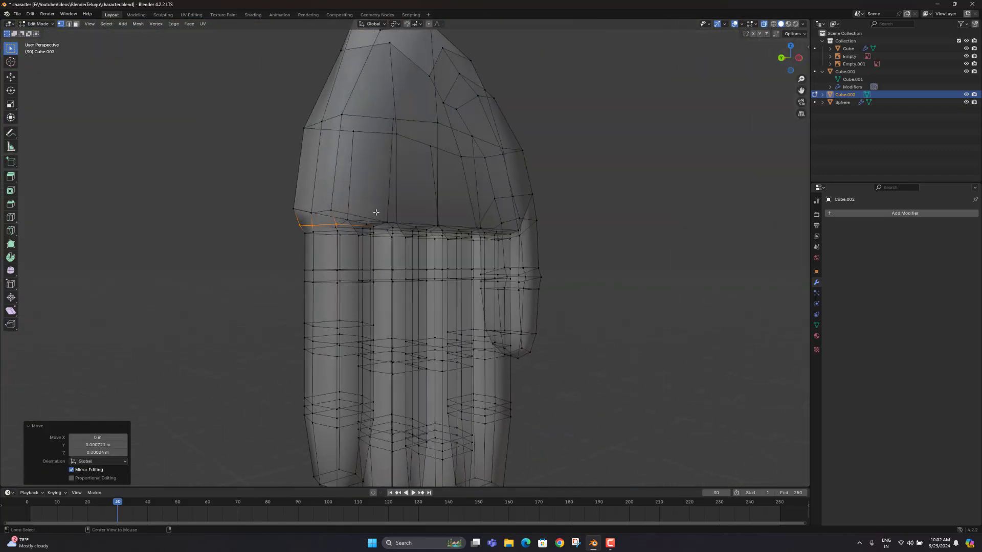
Select the vertex on the palm's lower border between the little and ring fingers
scroll(367, 233, up, 3)
middle_drag(446, 212, 364, 197)
click(360, 195)
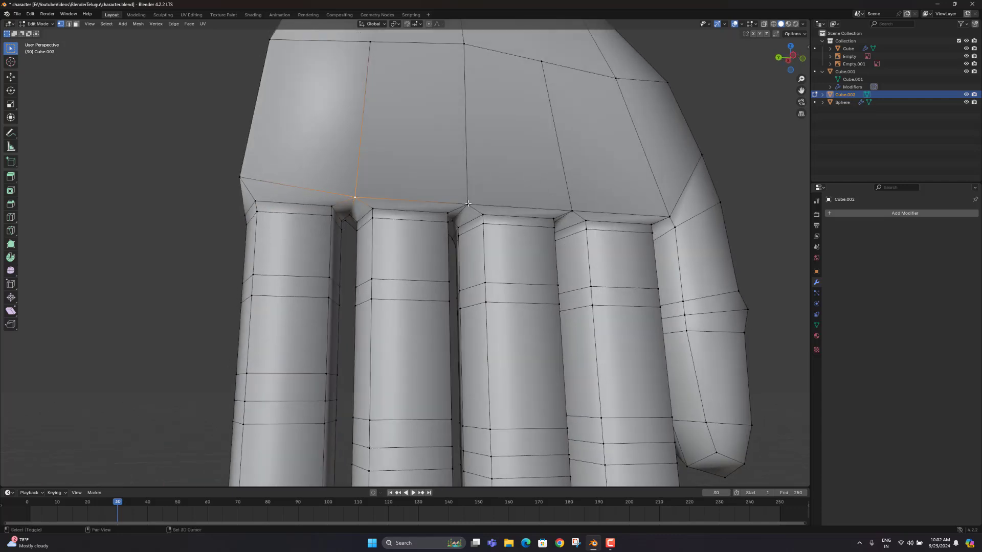
Raise the three palm-edge vertices between the finger bases slightly along the Z axis
shift+click(470, 203)
shift+click(571, 208)
key(g)
key(z)
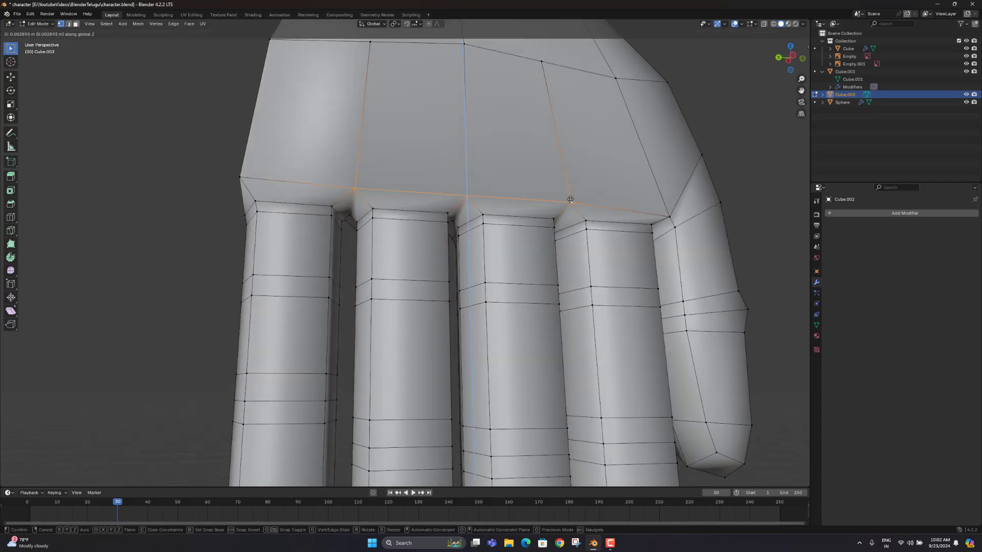
click(571, 200)
Raise the palm-edge vertex where the index finger meets the thumb by about 0.005 m along Z
click(668, 216)
key(g)
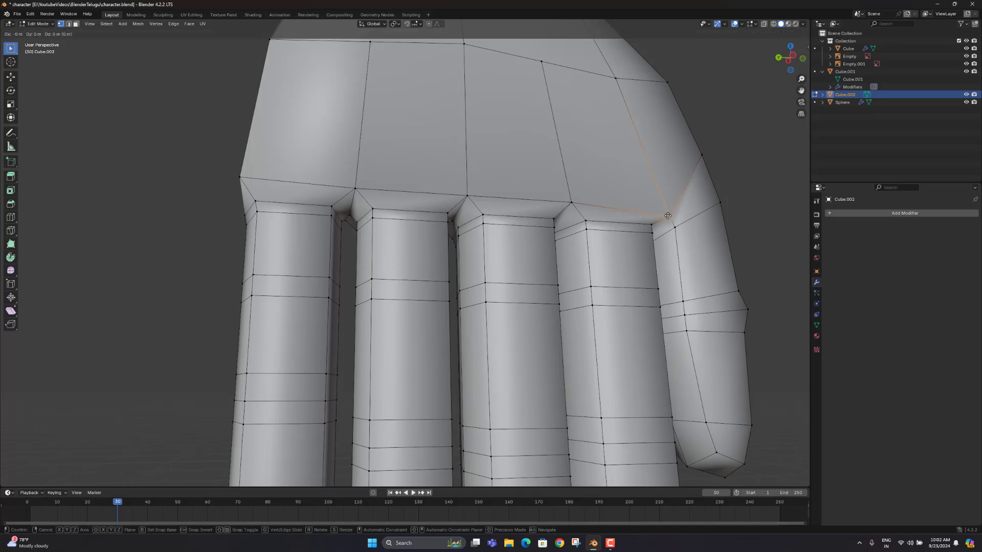
key(z)
click(639, 206)
Dissolve the upper of the two closely spaced edge loops below the knuckles on all four fingers
scroll(640, 206, down, 4)
middle_drag(639, 206, 500, 207)
scroll(475, 207, up, 6)
scroll(499, 207, down, 5)
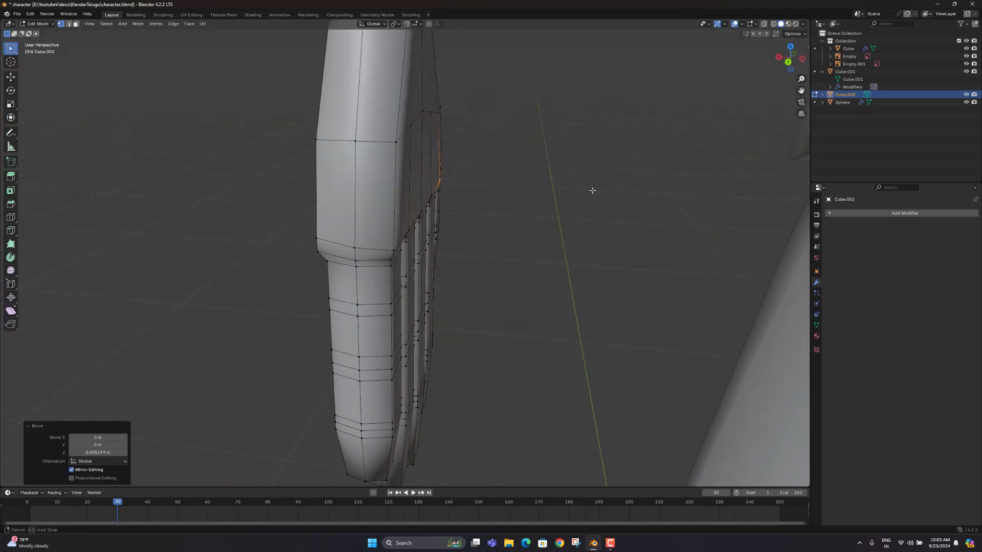
middle_drag(590, 189, 656, 197)
middle_drag(442, 237, 408, 206)
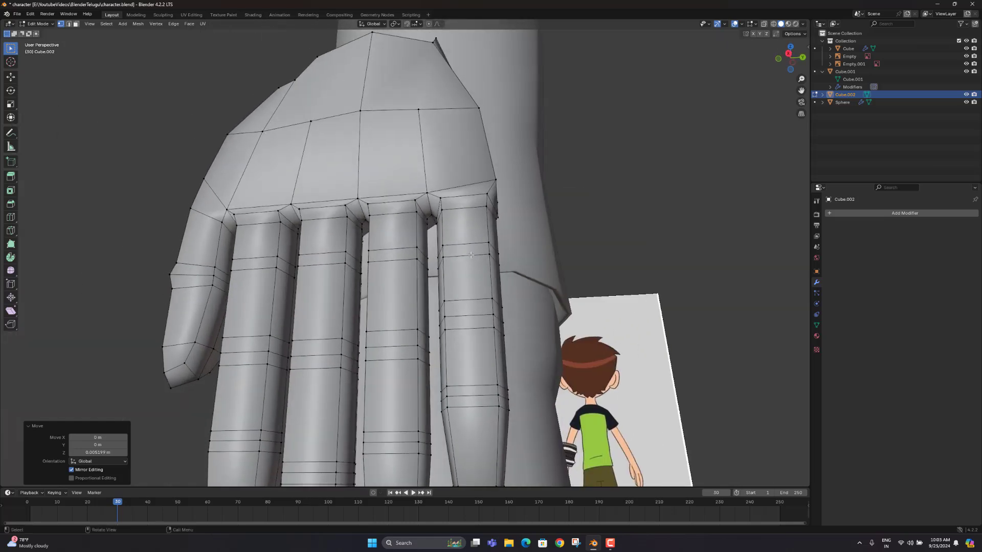
mouse_move(469, 253)
middle_down()
mouse_move(449, 263)
mouse_move(477, 257)
middle_up()
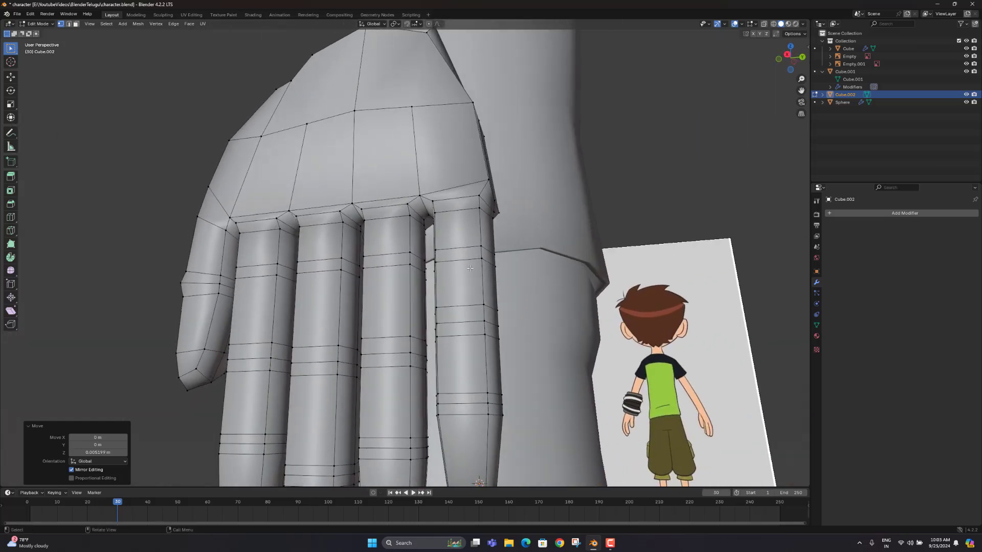
key(2)
alt+click(473, 250)
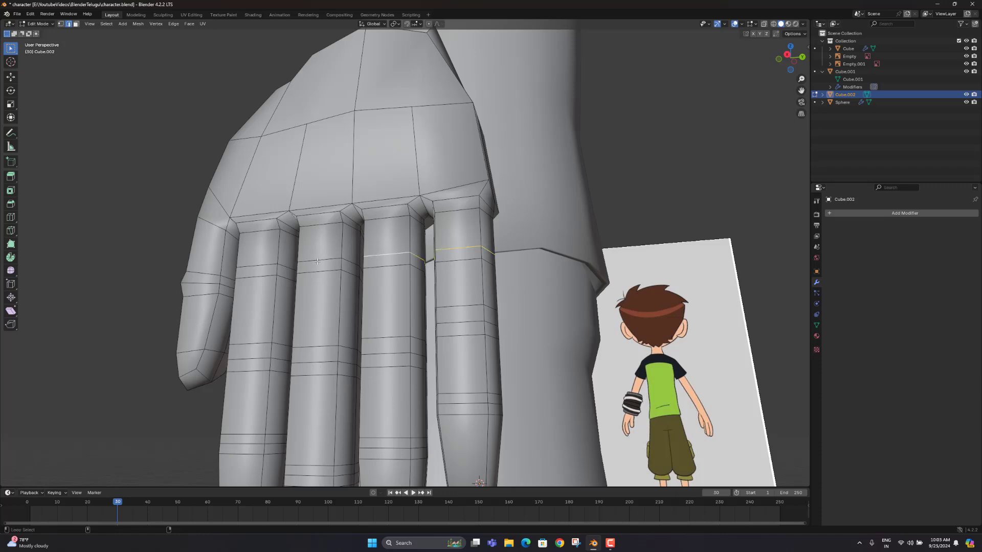
alt+shift+click(259, 266)
key(ctrl+e)
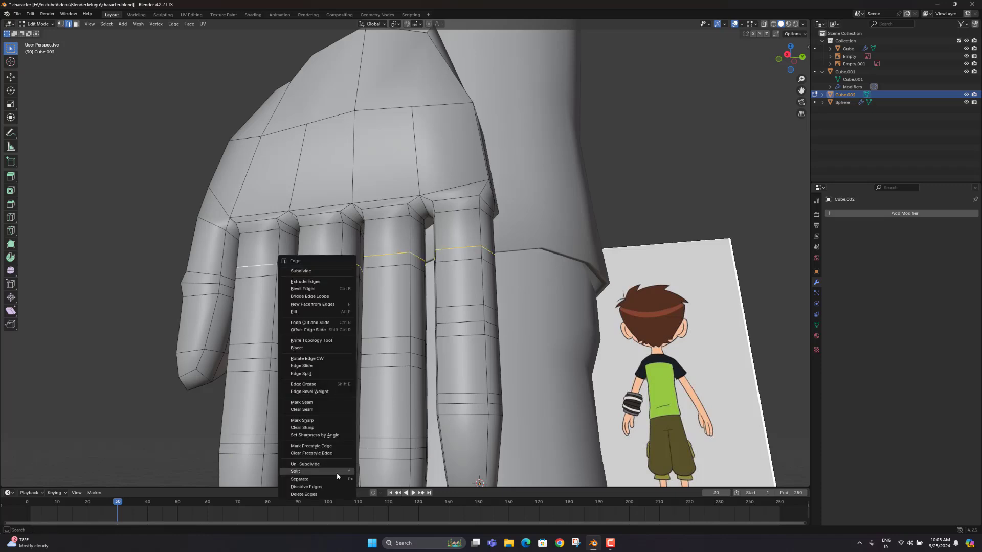
click(306, 487)
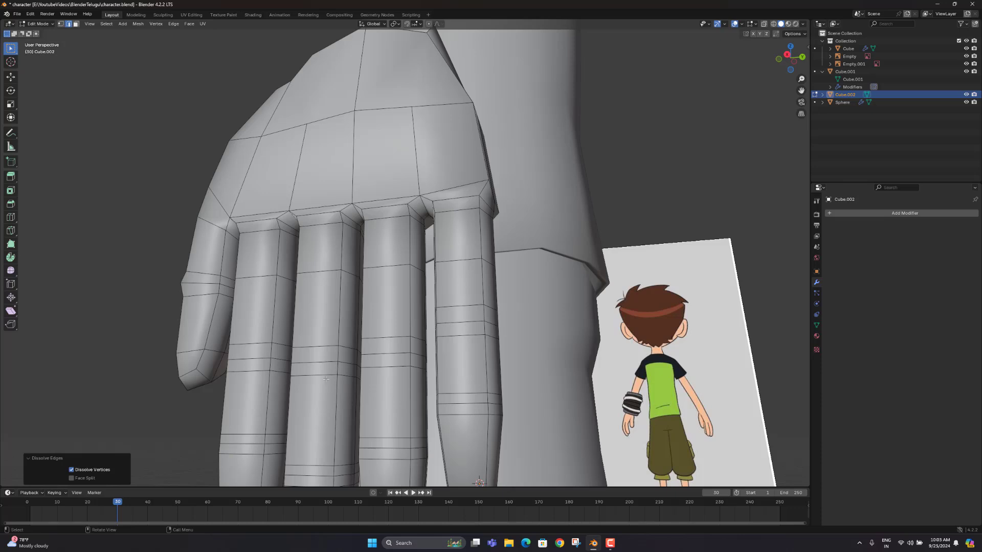
In see-through right view, move the middle joint loops of all four fingers up about 0.0078 m along Z
scroll(326, 379, down, 2)
middle_drag(367, 393, 389, 393)
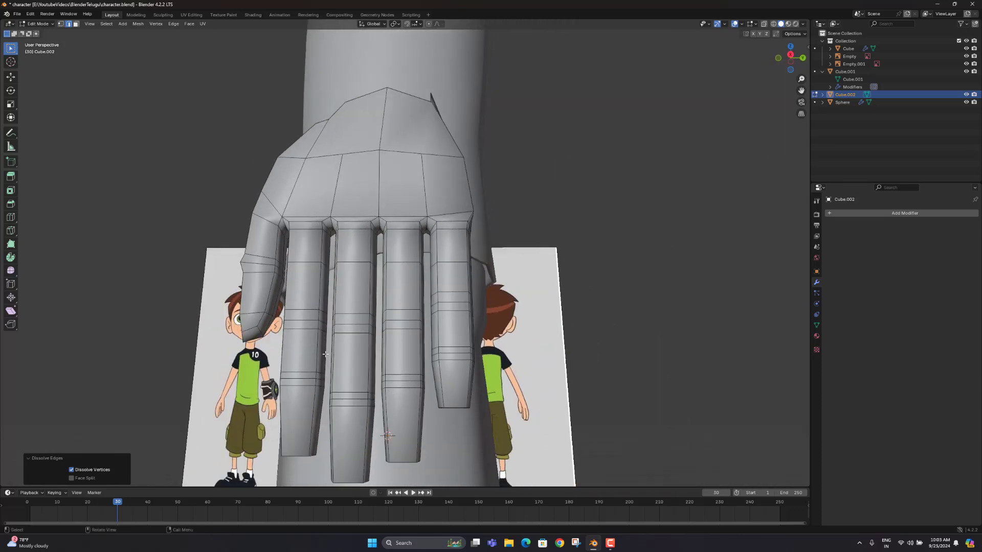
middle_drag(325, 354, 342, 361)
key(KP_3)
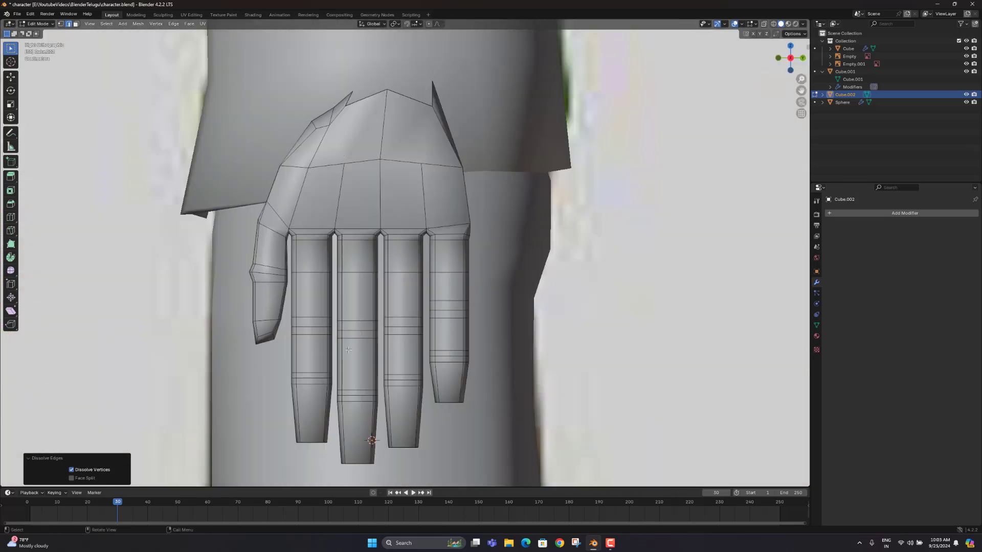
key(1)
key(alt+z)
drag(491, 294, 287, 347)
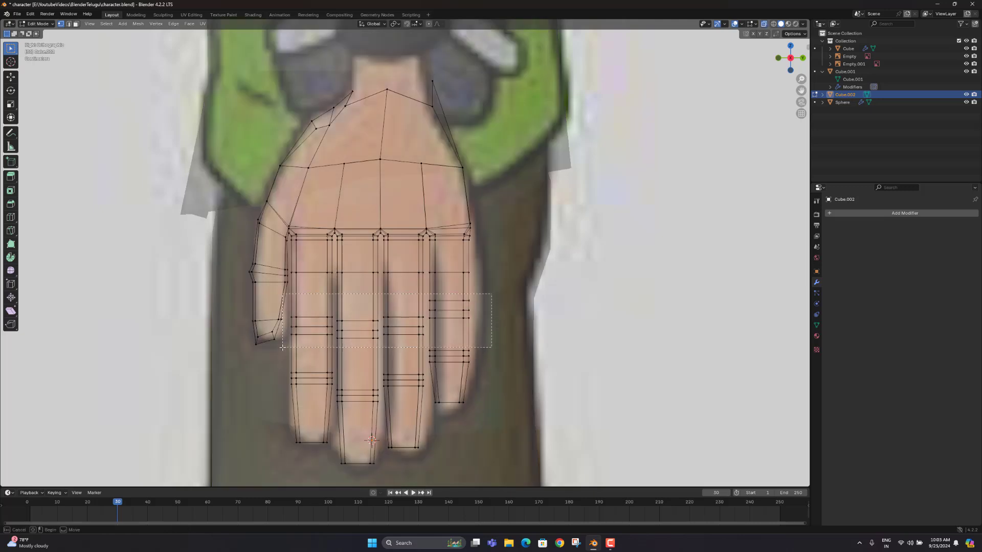
key(g)
key(z)
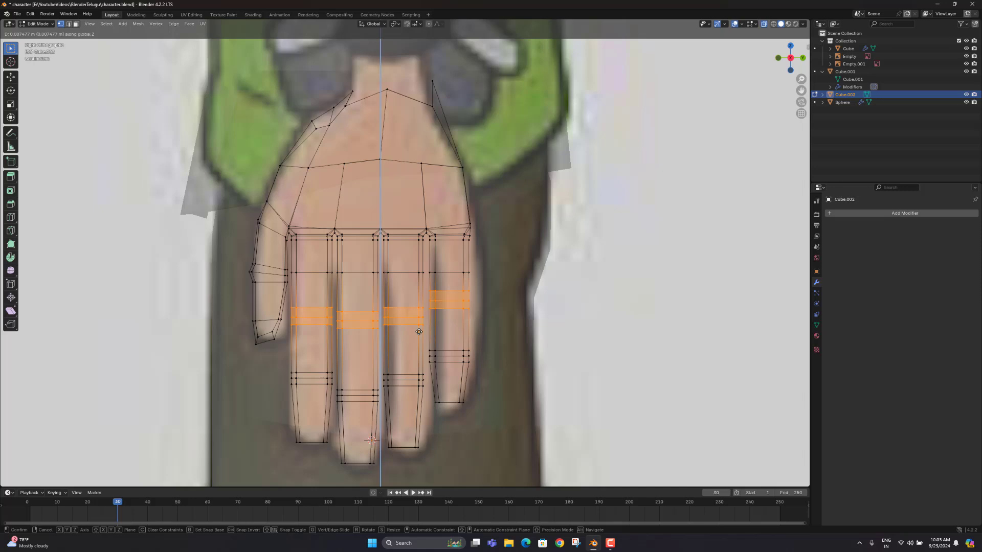
click(419, 332)
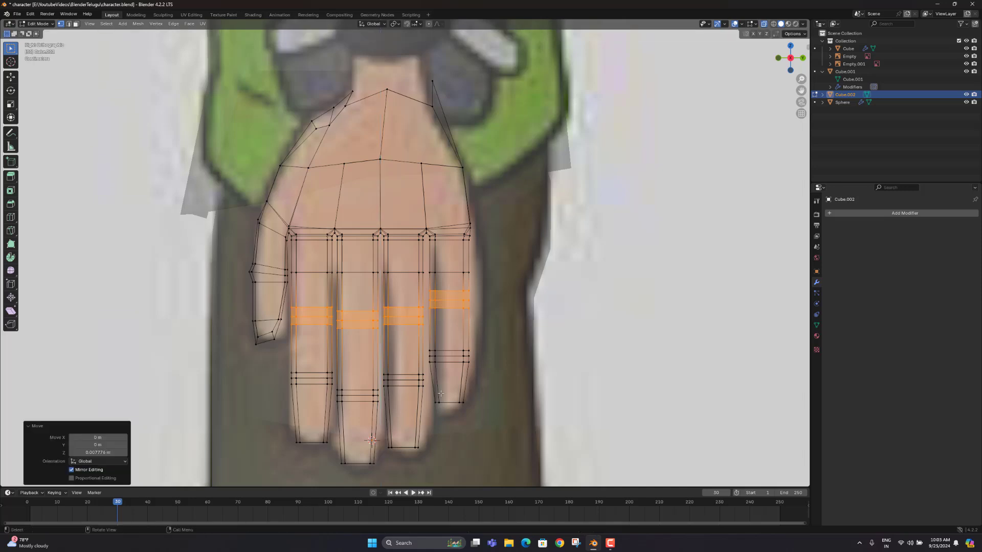
Add one centred loop cut across the tip segment of each of the four fingers
key(ctrl+r)
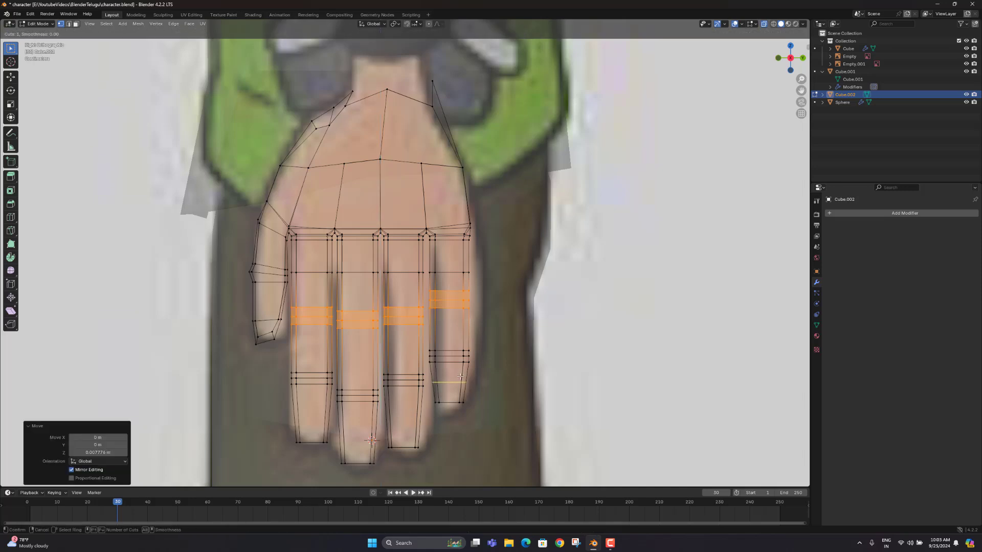
click(434, 404)
right_click(435, 404)
key(ctrl+r)
click(387, 436)
right_click(387, 435)
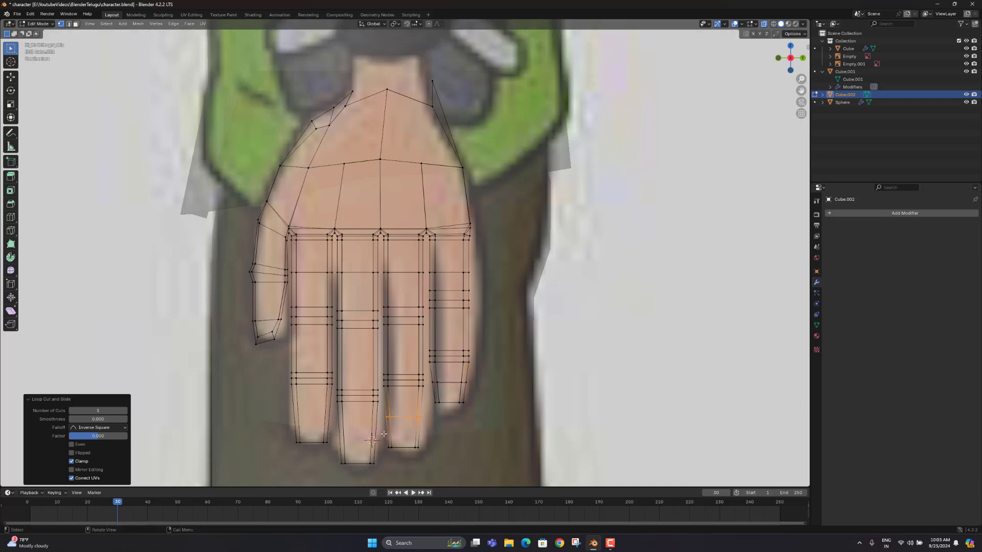
key(ctrl+r)
click(372, 429)
right_click(371, 430)
key(ctrl+r)
click(321, 412)
right_click(321, 412)
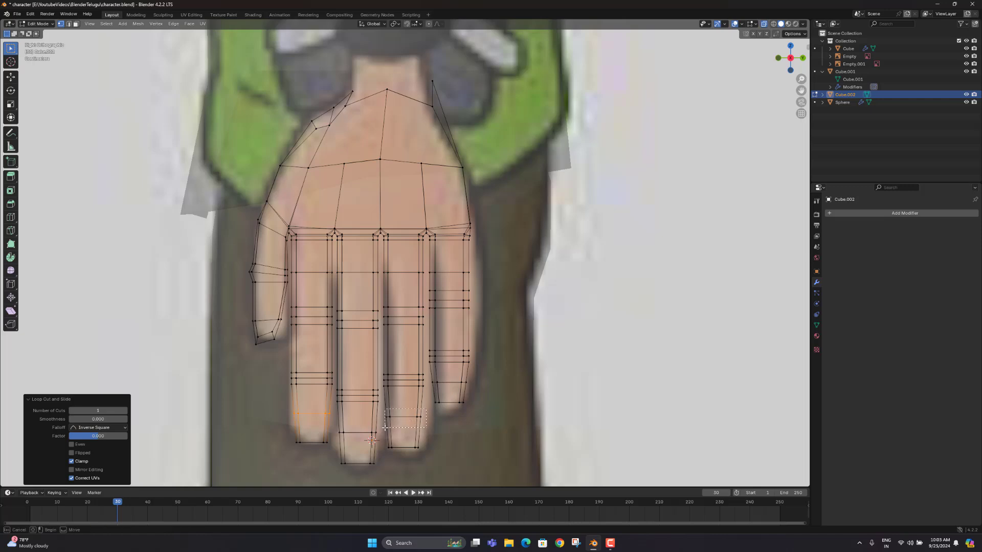
Move the new tip loops of the ring, middle and index fingers down along Z by about 0.004 to 0.006 m
alt+click(401, 421)
key(g)
key(z)
click(422, 429)
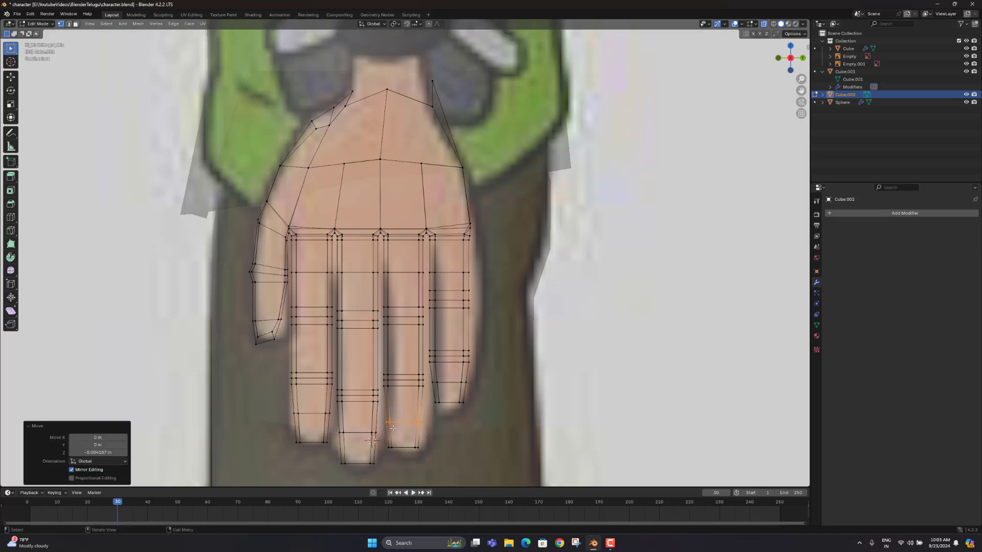
alt+click(366, 433)
key(g)
key(z)
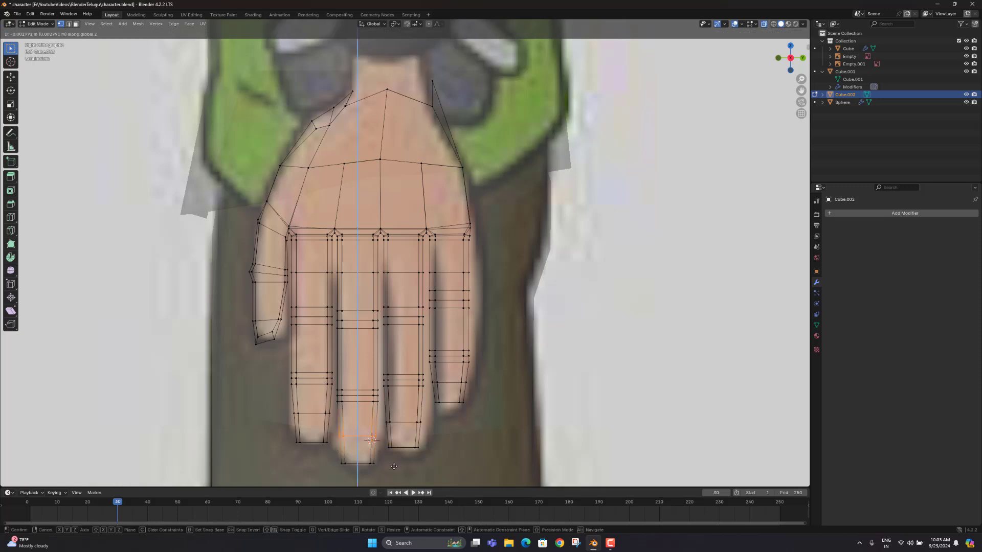
click(393, 466)
alt+click(306, 414)
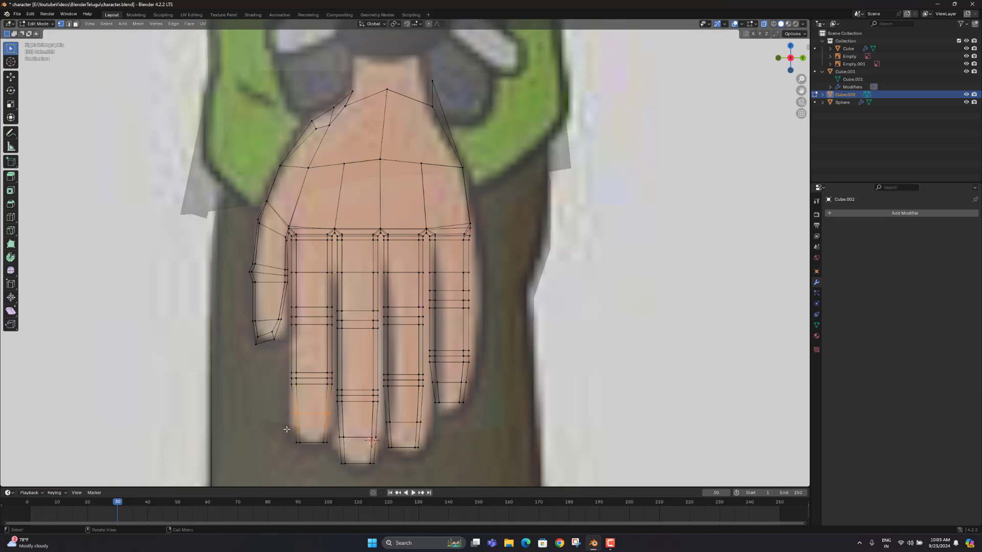
key(g)
key(z)
click(330, 439)
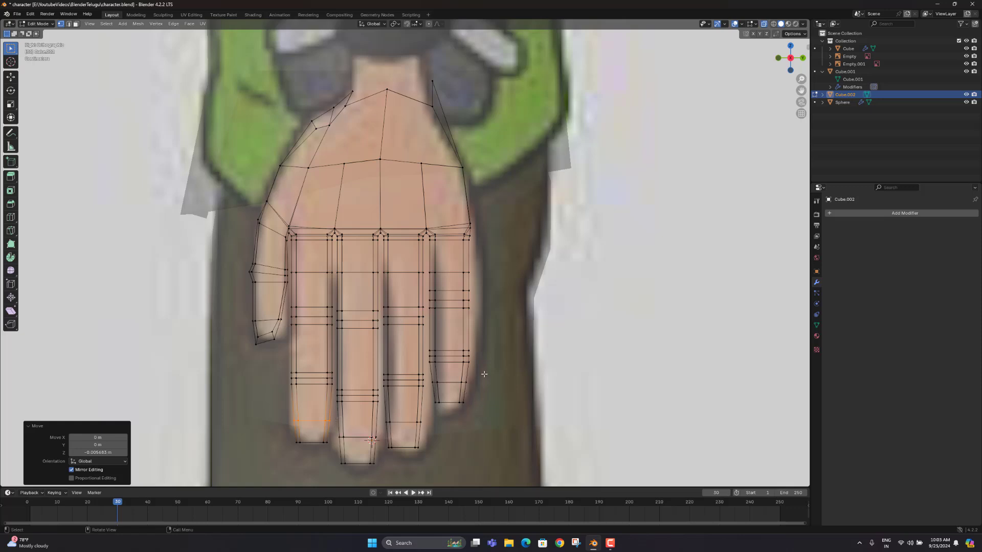
Widen the little finger's tip loop by scaling it to 1.089 along Y
scroll(461, 369, up, 1)
alt+click(475, 408)
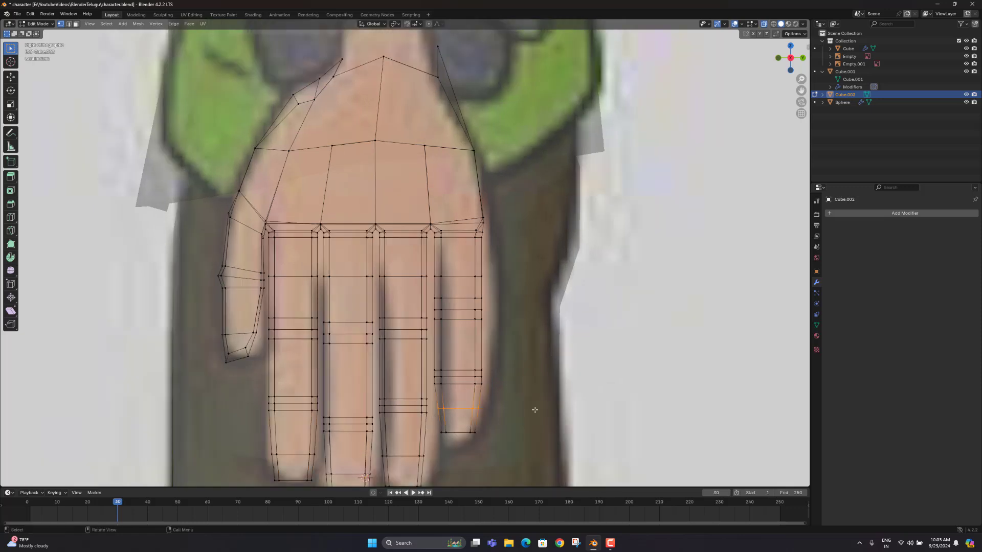
key(s)
key(x)
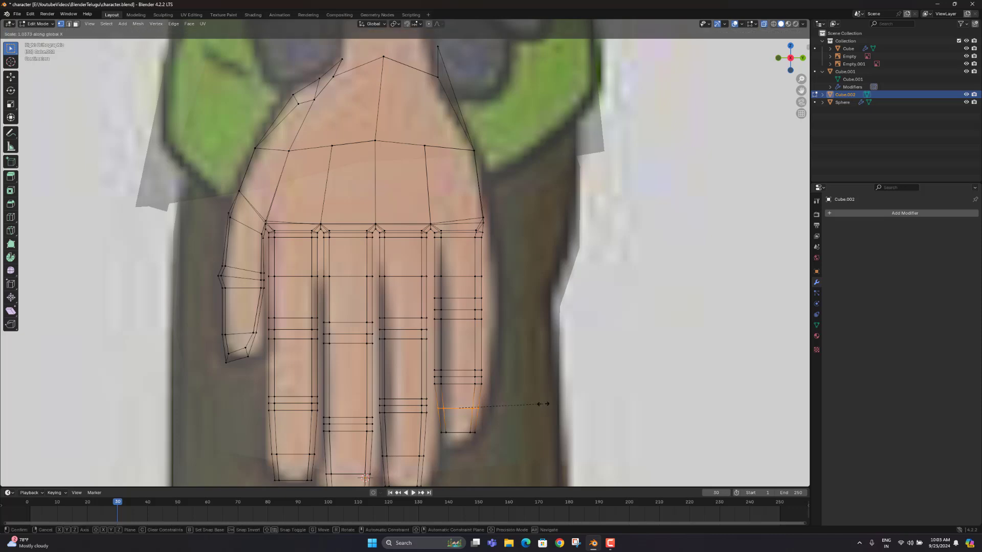
key(y)
click(547, 404)
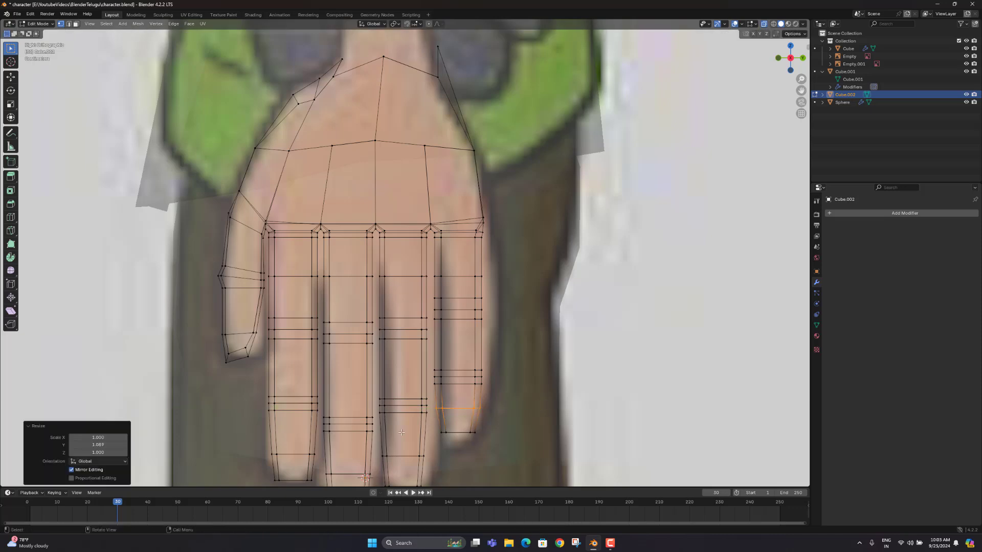
Widen the tip loops of the ring, middle and index fingers along Y, scaling the middle and index ones to 1.05
shift+middle_drag(547, 403, 557, 327)
alt+click(432, 380)
key(s)
key(y)
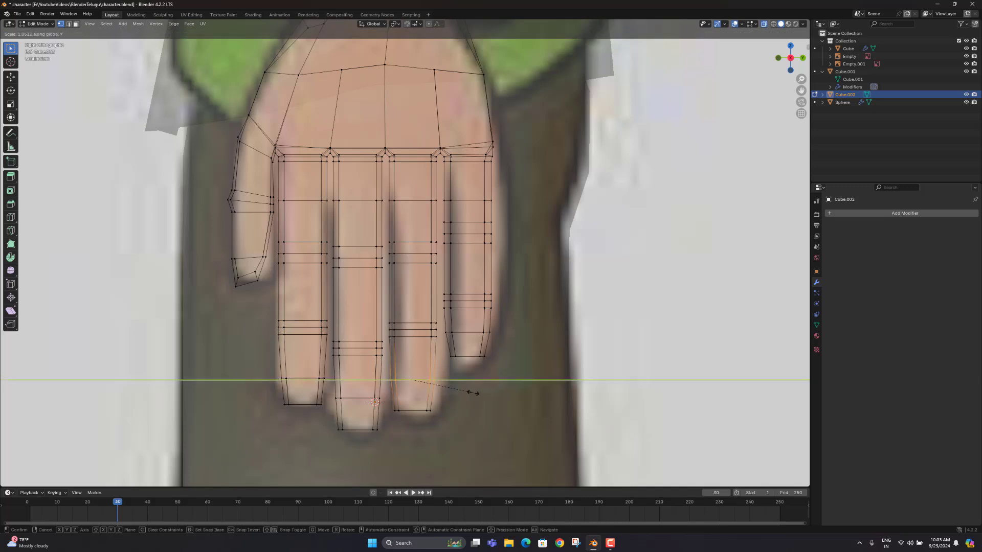
click(472, 393)
alt+click(372, 399)
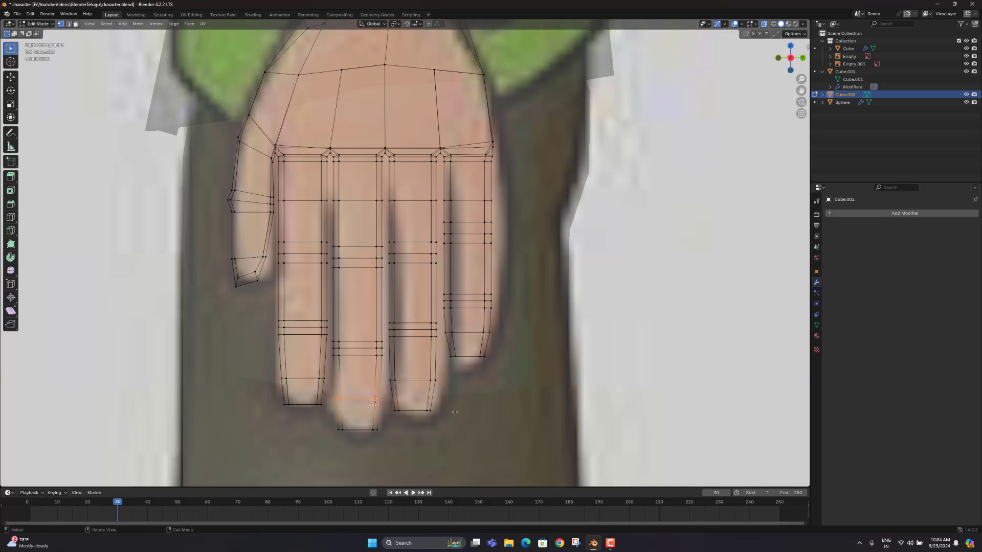
key(s)
key(y)
click(465, 412)
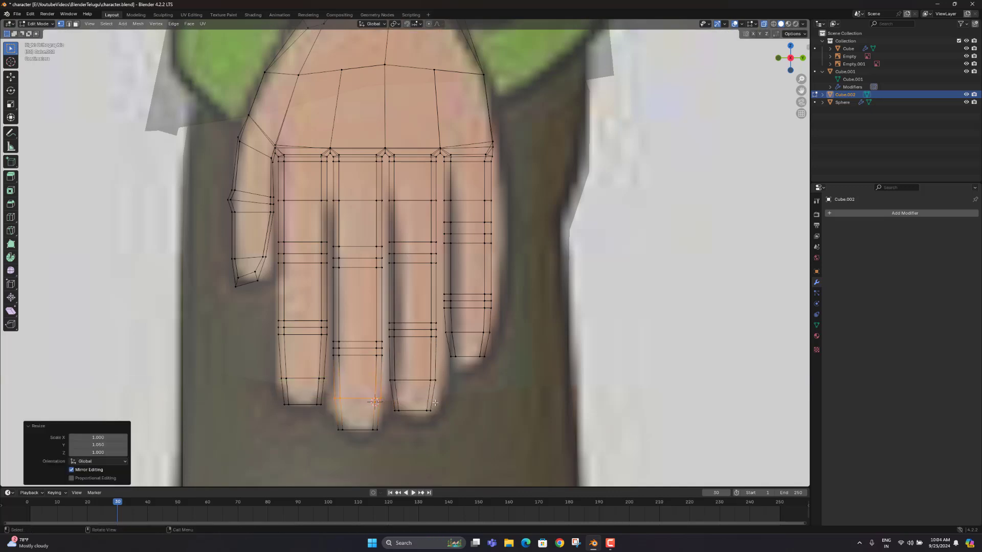
alt+click(322, 377)
key(s)
key(y)
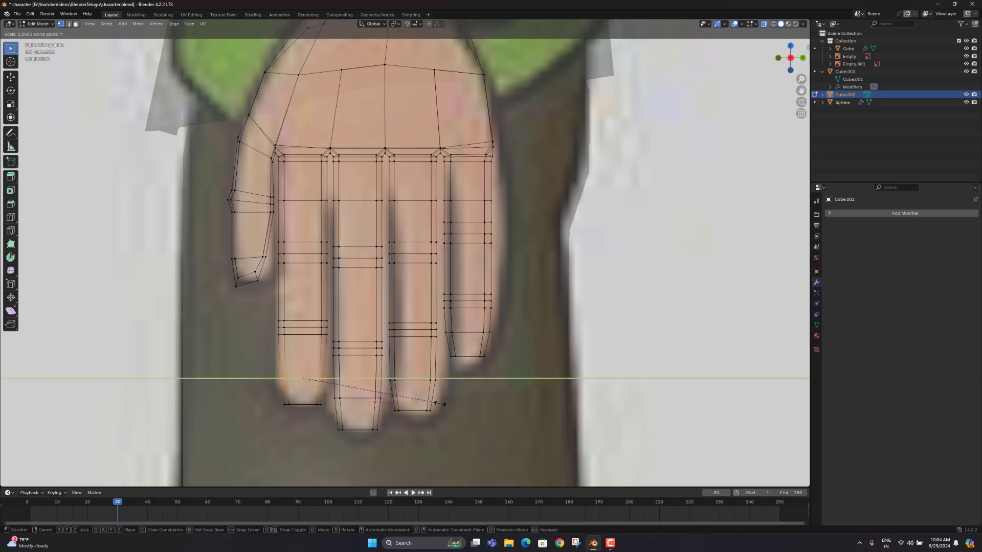
click(441, 403)
In solid view, move the central middle-joint edges on the outer side of the fingers about 0.0018 m along X
scroll(441, 403, down, 5)
scroll(392, 348, up, 5)
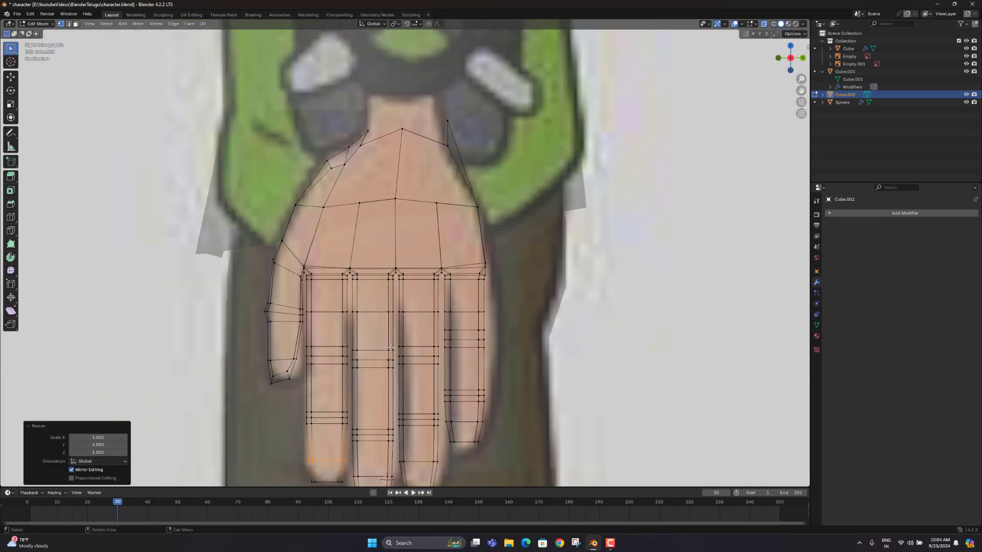
scroll(390, 348, up, 1)
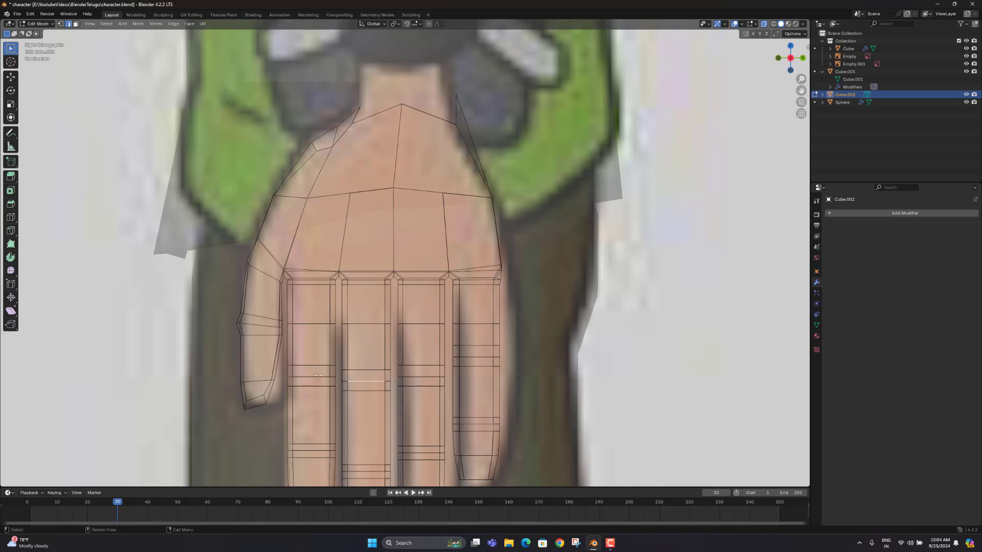
key(alt+z)
middle_drag(347, 375, 308, 382)
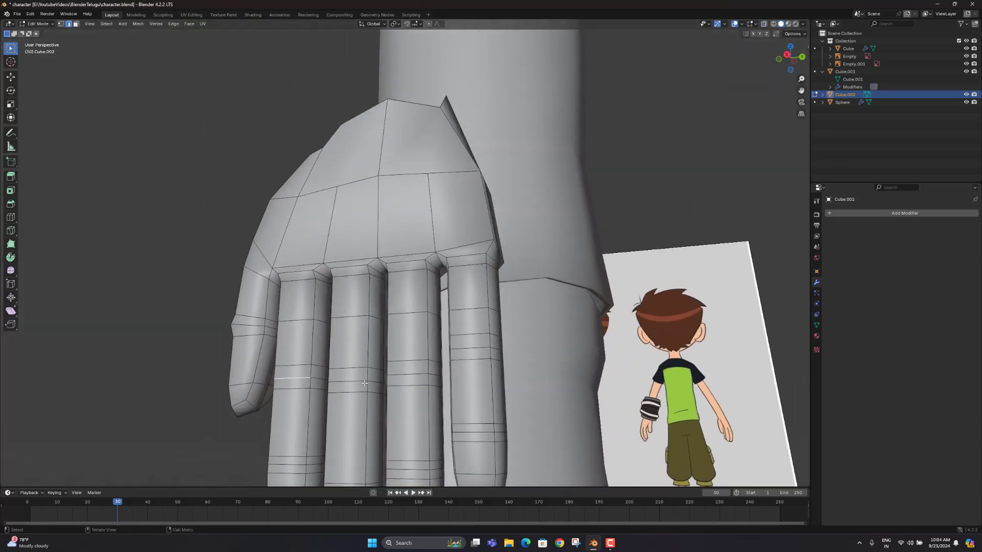
middle_drag(468, 347, 368, 356)
key(g)
key(x)
click(440, 381)
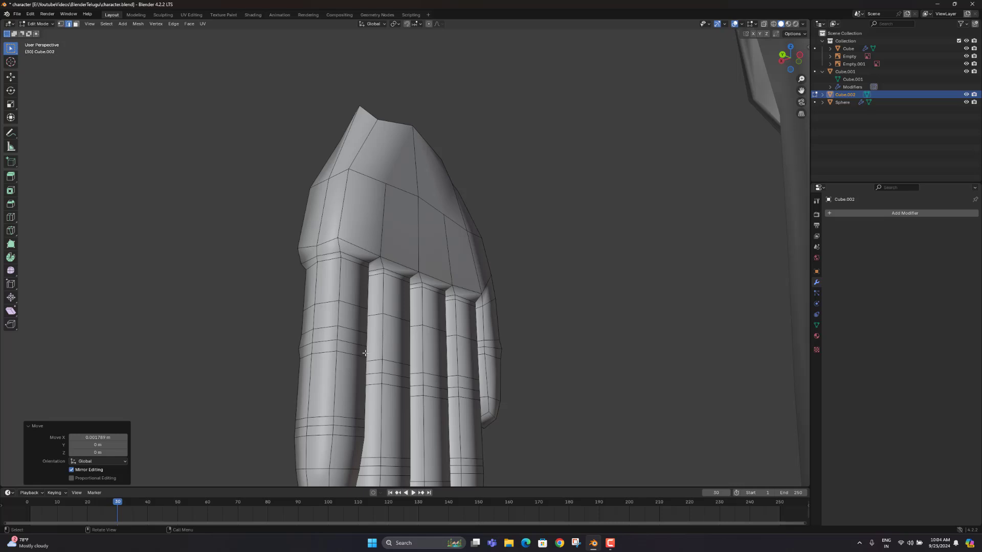
In local view, scale the middle-joint edges on the inner side of all four fingers to 0.658 along Z
click(365, 353)
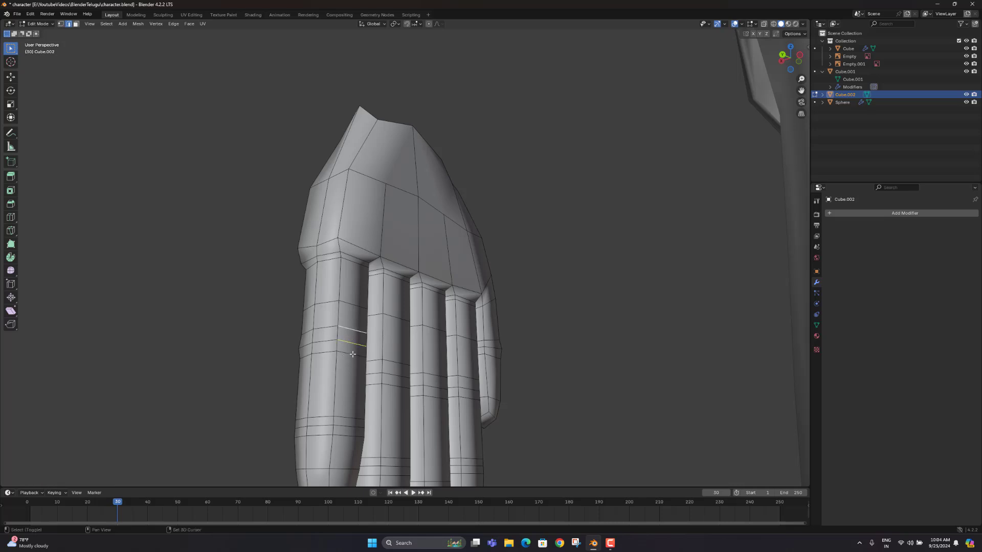
shift+click(353, 354)
middle_drag(351, 356, 347, 259)
scroll(390, 388, up, 5)
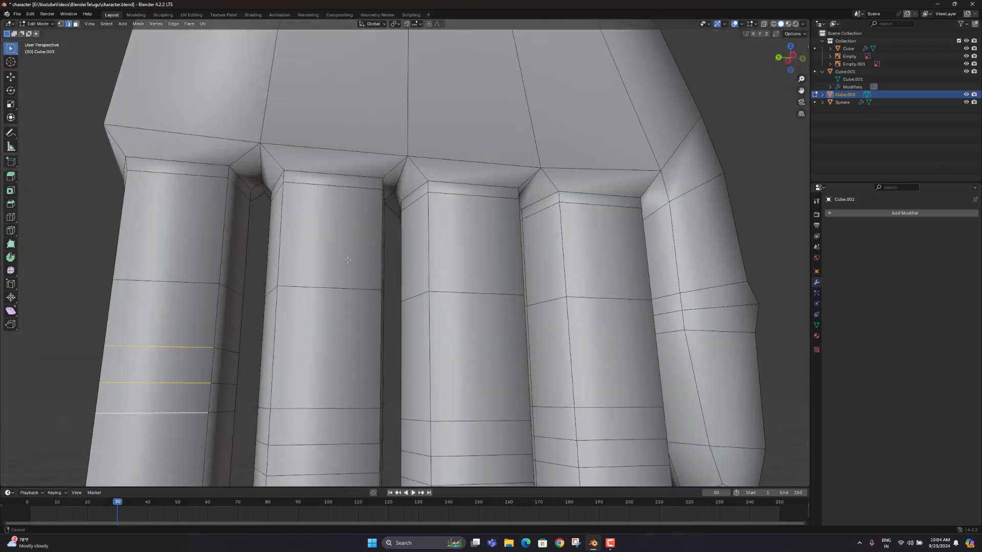
scroll(348, 260, down, 2)
key(KP_Divide)
scroll(340, 314, up, 6)
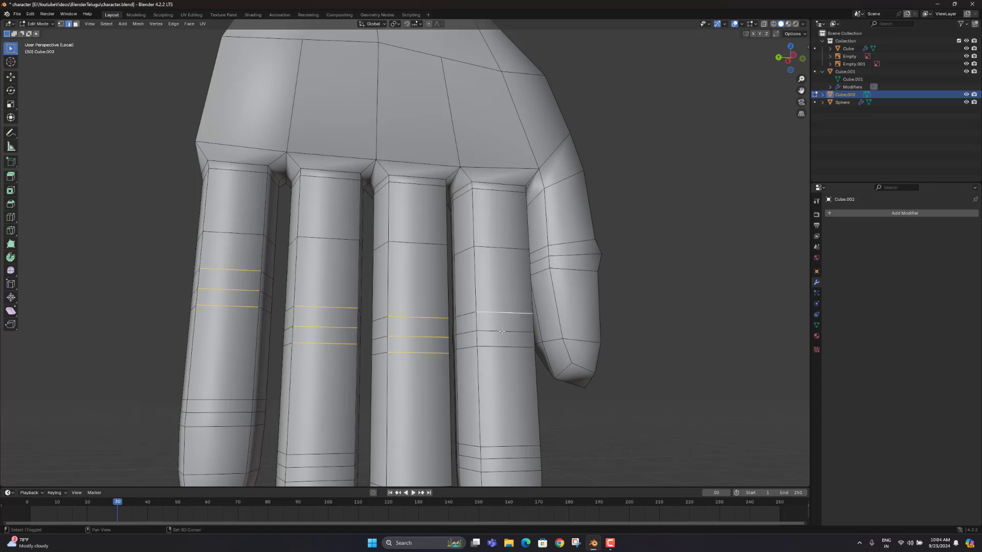
key(s)
key(z)
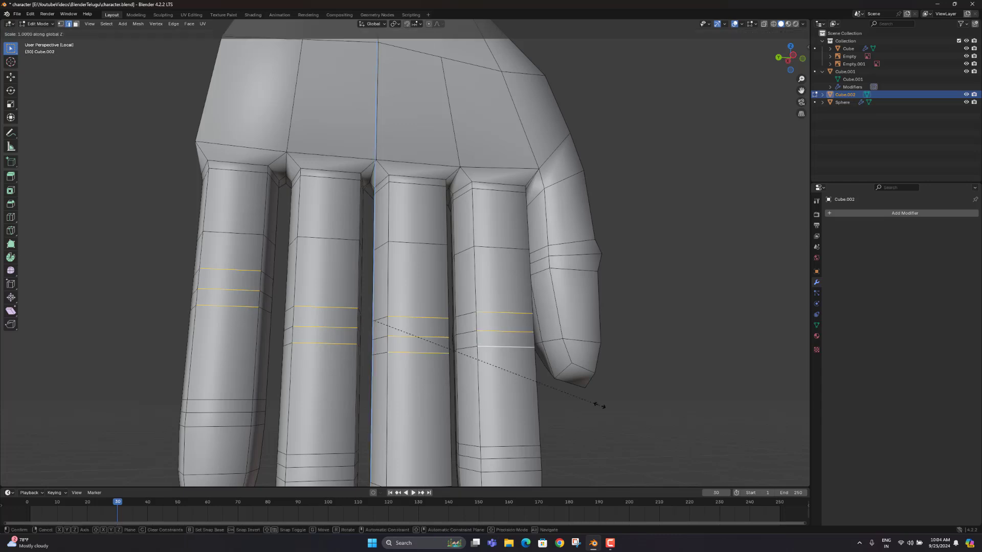
click(528, 358)
Add one centred loop cut between the middle and tip joints of each of the four fingers
middle_drag(528, 357, 479, 366)
middle_drag(435, 304, 479, 348)
key(ctrl+r)
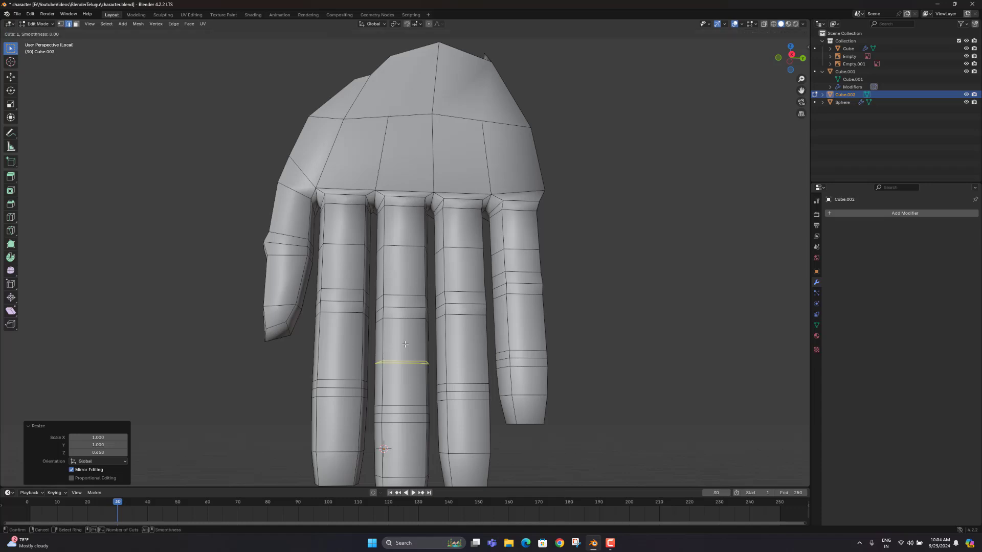
right_click(405, 344)
key(ctrl+r)
click(407, 360)
right_click(458, 357)
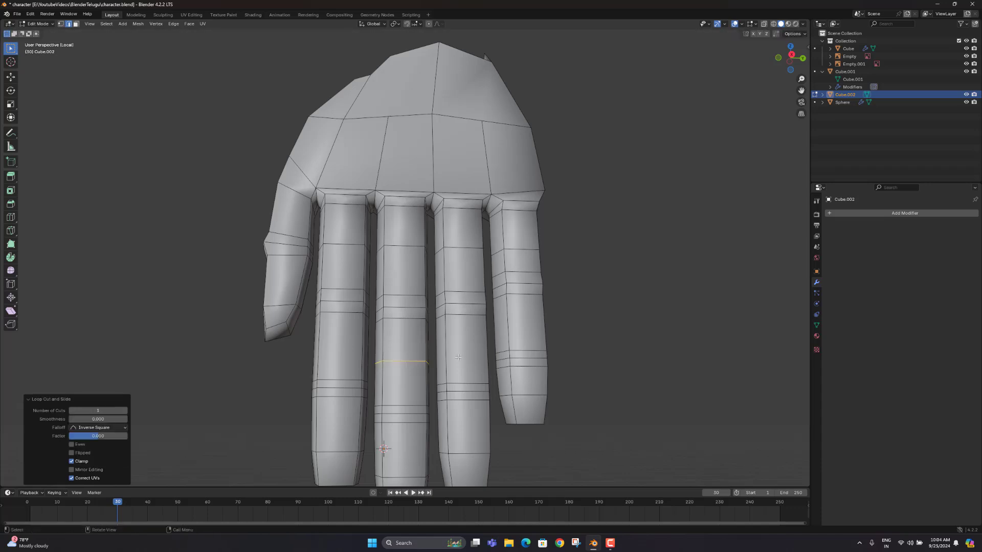
key(ctrl+r)
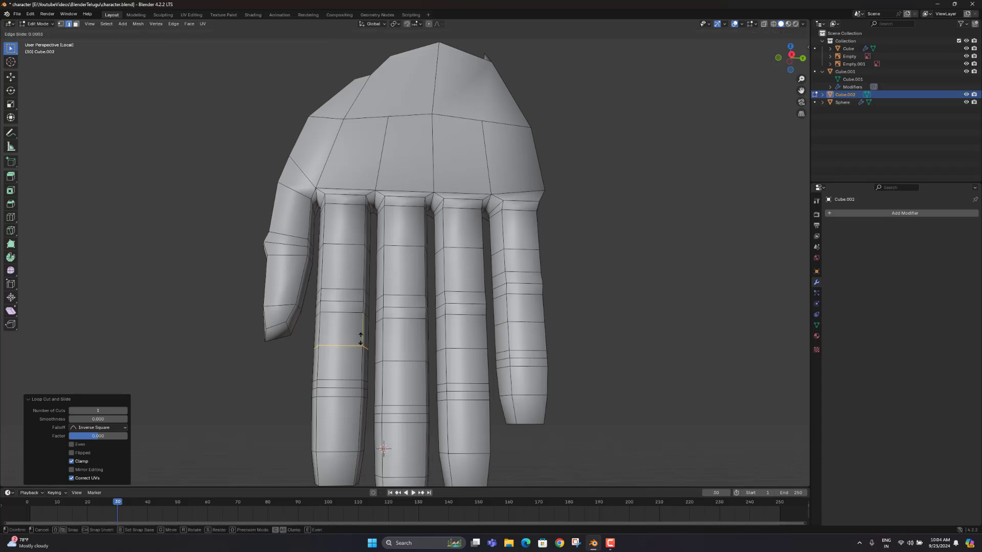
Move the central tip-joint edges on the outer side of the four fingers about 0.0035 m along X
middle_drag(563, 336, 483, 292)
scroll(544, 346, up, 4)
click(480, 328)
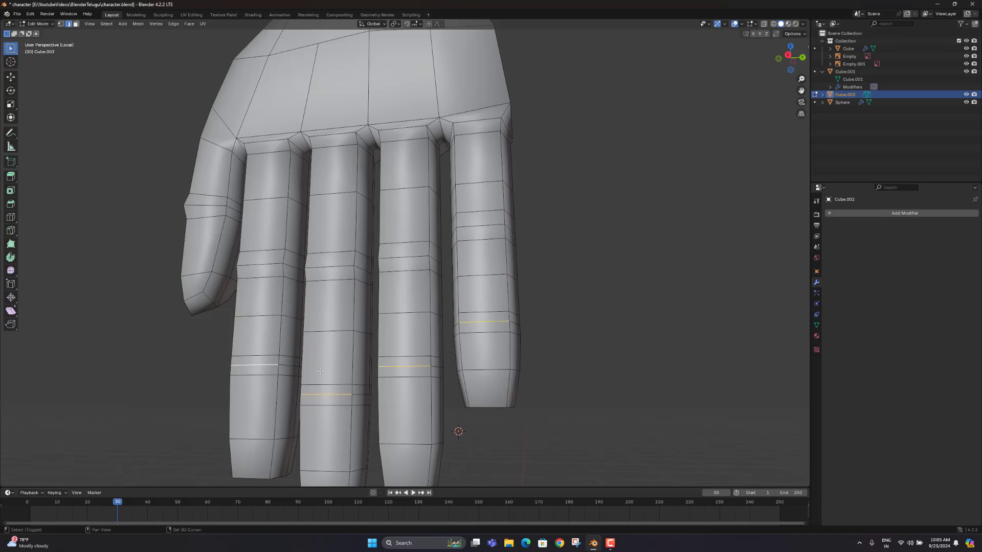
middle_drag(320, 371, 260, 367)
key(g)
key(x)
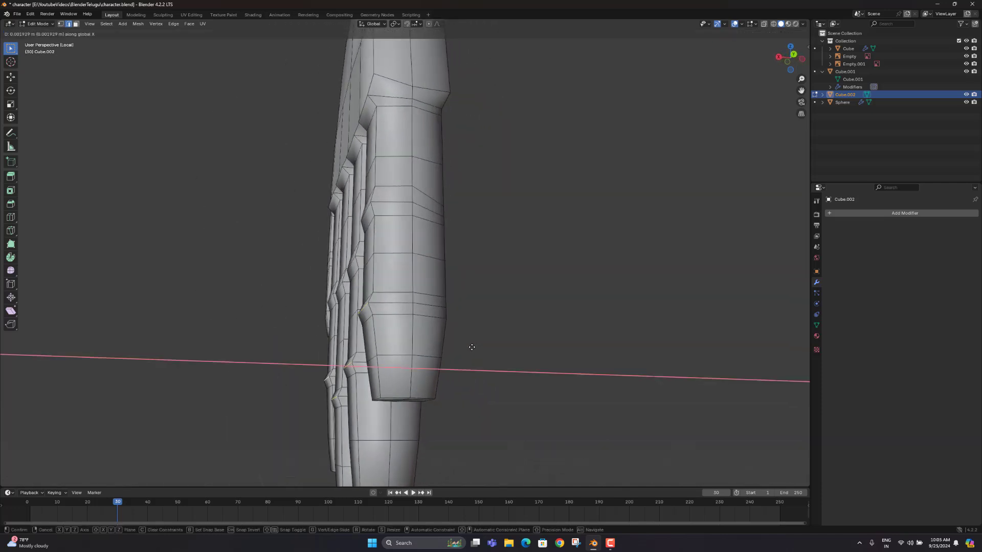
click(473, 348)
Bring the upper and lower tip-joint edges on the inner side of the little and ring fingers closer together along Z
middle_drag(473, 348, 371, 336)
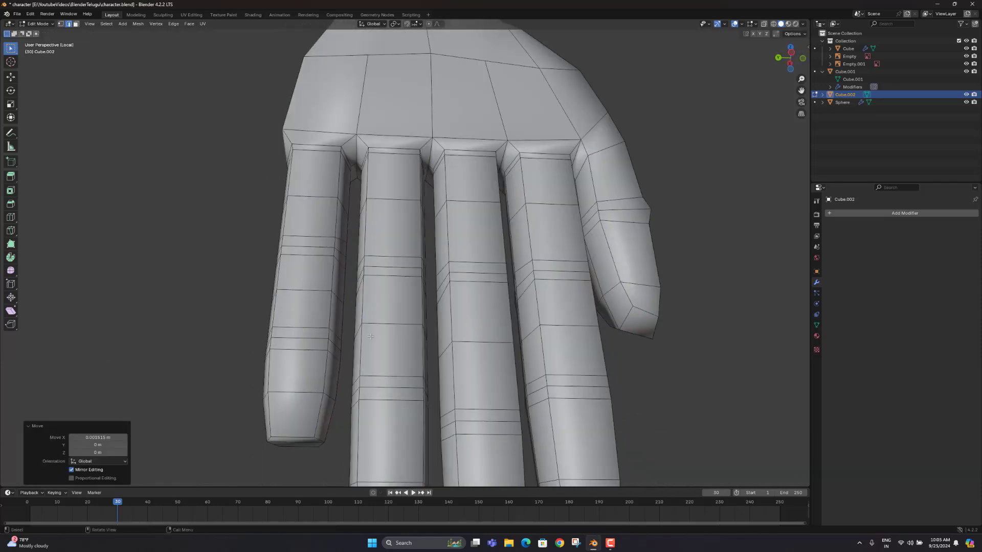
click(291, 330)
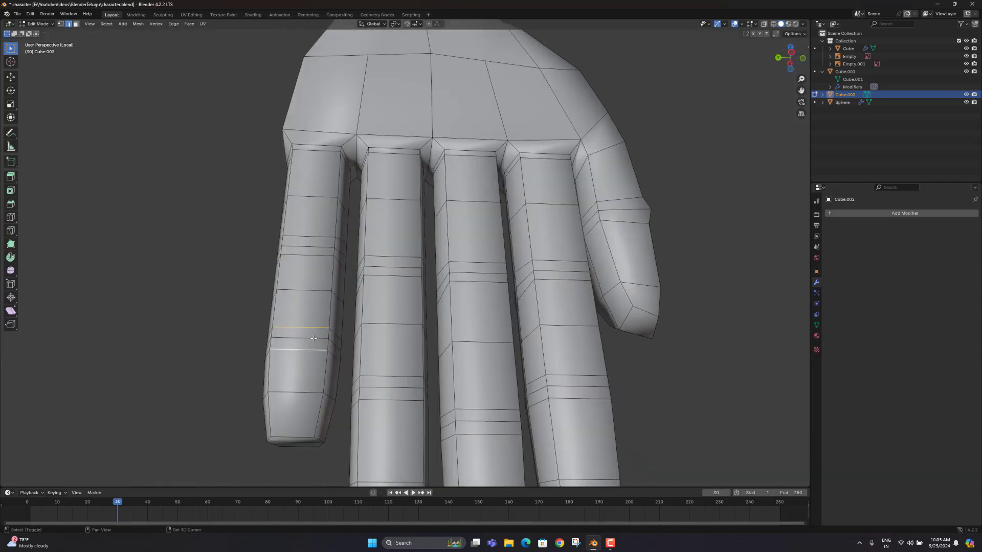
key(s)
key(z)
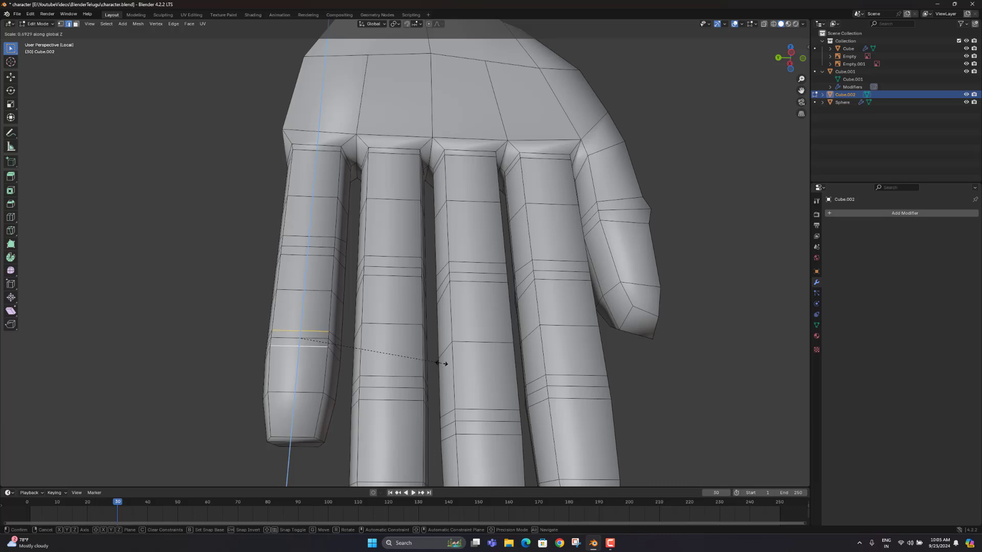
click(439, 363)
click(411, 378)
key(s)
key(z)
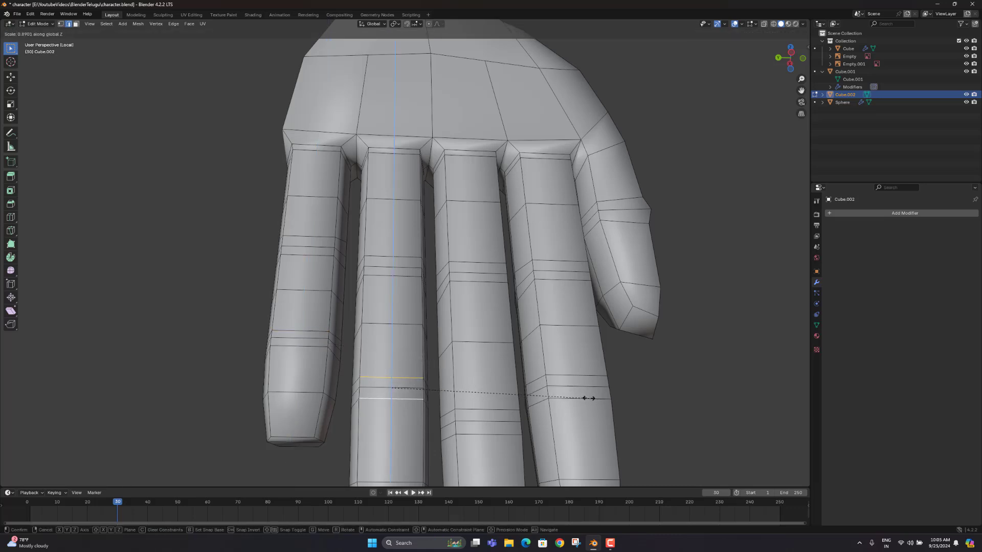
click(564, 393)
Bring the upper and lower tip-joint edges on the inner side of the middle and index fingers closer together along Z
alt+click(486, 410)
alt+shift+click(489, 435)
key(s)
key(z)
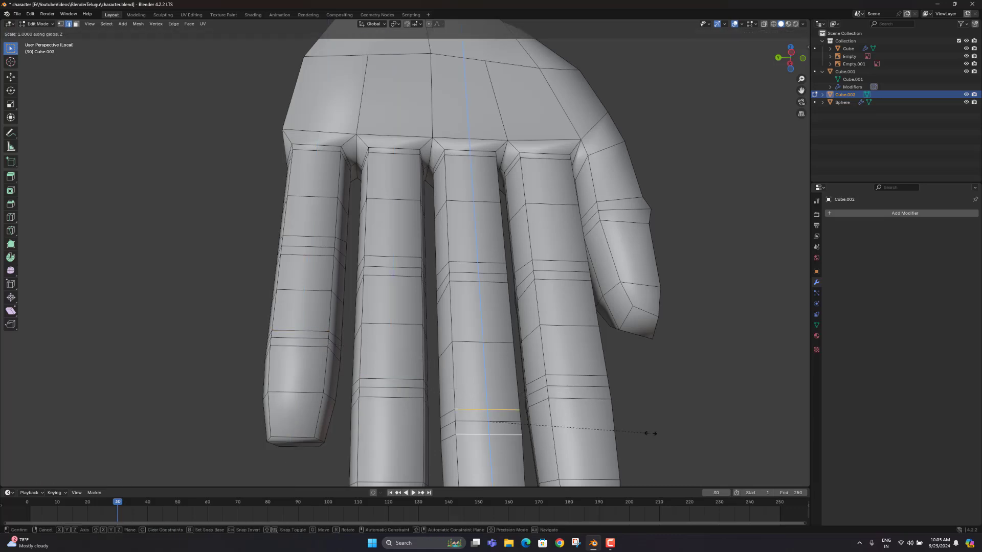
click(622, 424)
alt+click(582, 376)
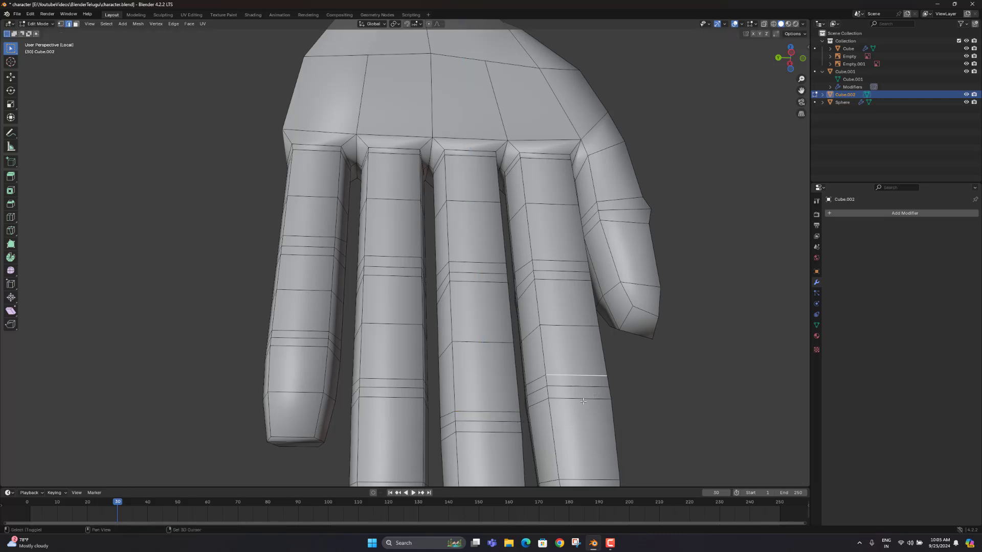
key(s)
key(z)
click(671, 409)
Raise the central middle-joint edges on the inner side of the four fingers about 0.0015 m along Z
middle_drag(671, 409, 641, 405)
scroll(445, 294, up, 5)
middle_drag(444, 293, 291, 250)
alt+click(291, 250)
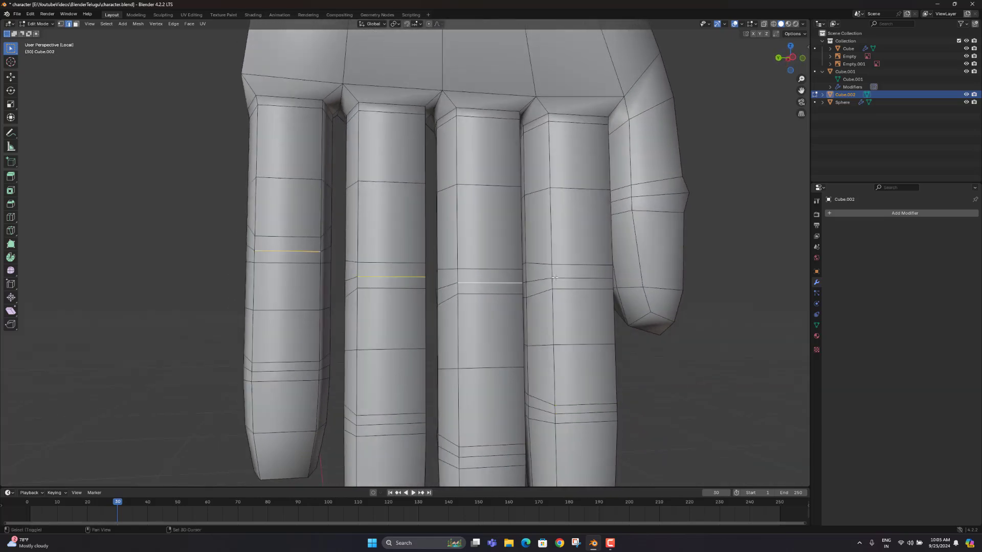
alt+shift+click(583, 279)
key(g)
key(z)
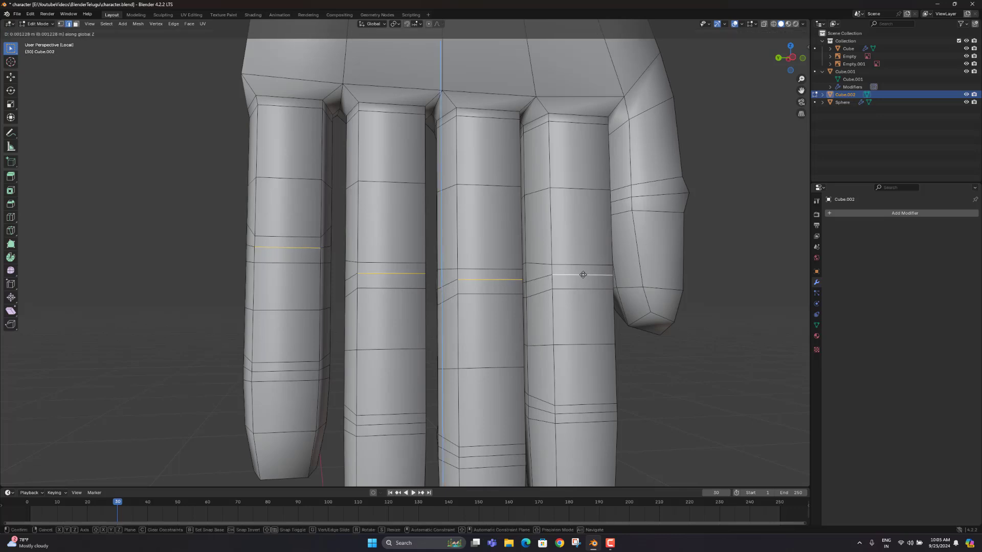
click(583, 274)
Raise the lowest middle-joint edges on the inner side of the four fingers about 0.0014 m along Z
scroll(583, 274, down, 5)
middle_drag(583, 274, 465, 290)
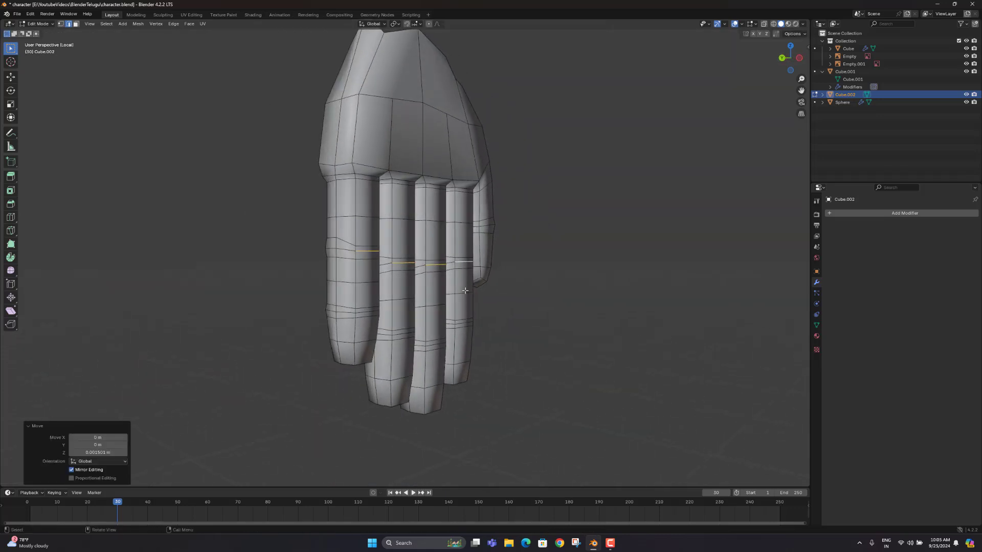
click(402, 271)
scroll(402, 271, up, 3)
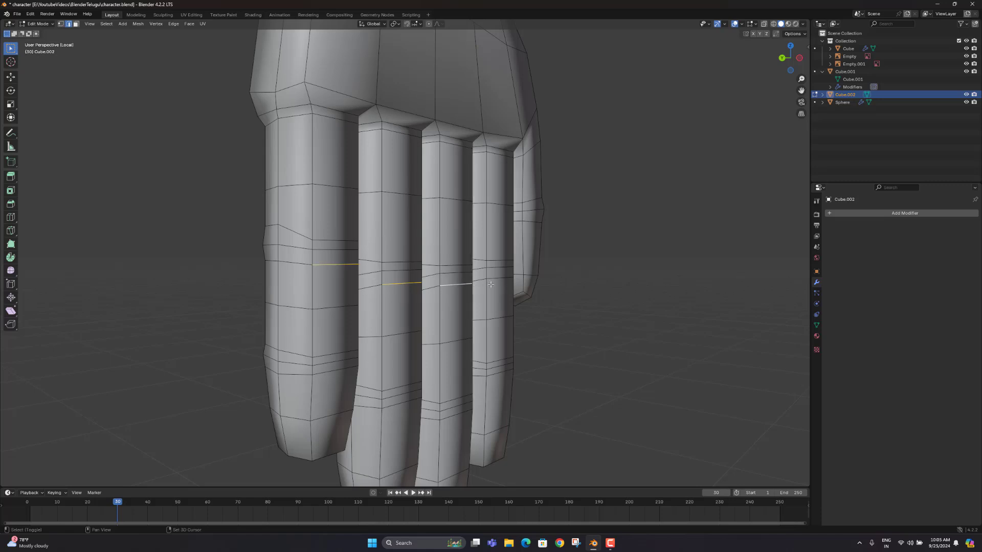
key(g)
key(z)
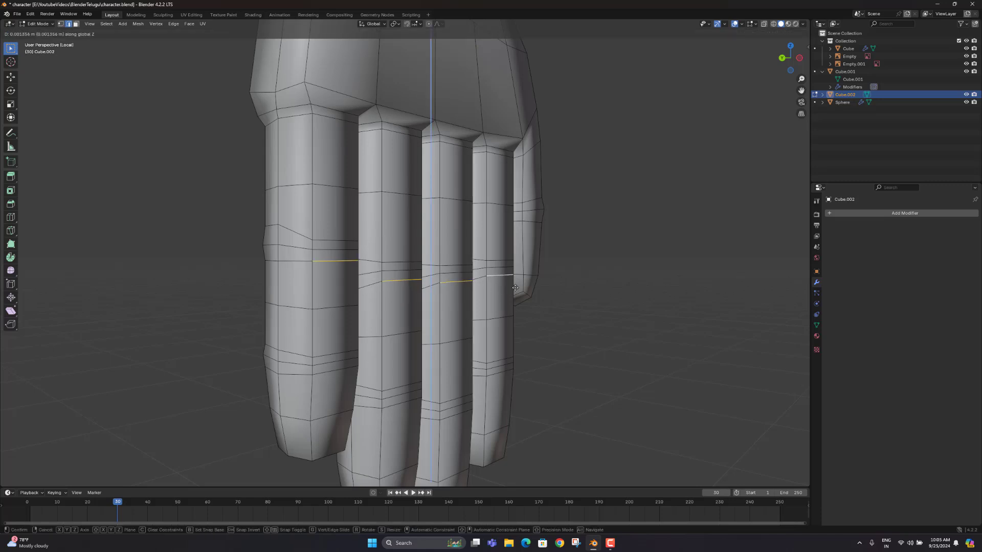
click(515, 288)
Examine the hand's side profile in Object Mode and return to Edit Mode
scroll(515, 288, down, 4)
middle_drag(408, 298, 469, 302)
scroll(470, 301, up, 2)
click(511, 283)
key(Tab)
scroll(390, 307, down, 4)
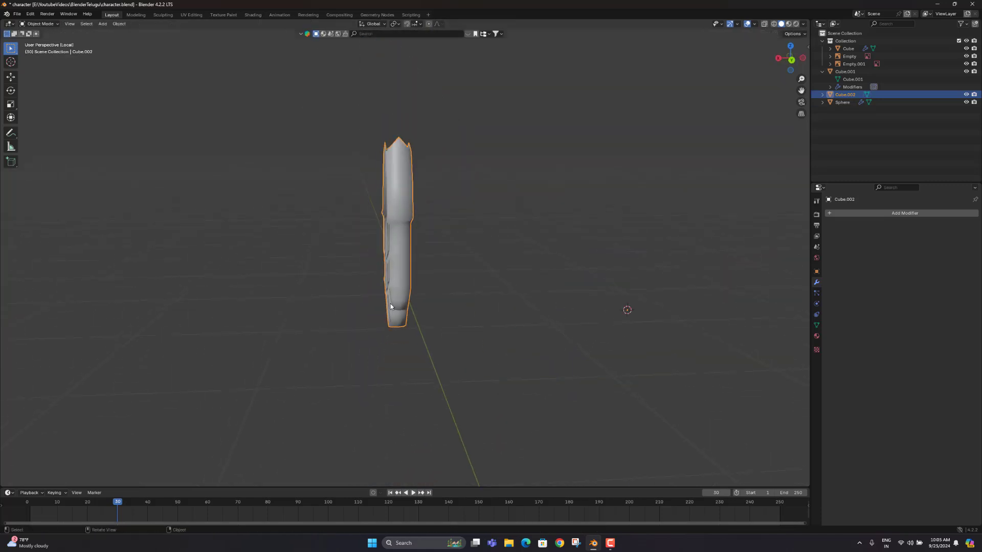
mouse_move(390, 307)
middle_down()
mouse_move(539, 276)
mouse_move(434, 266)
mouse_move(404, 280)
mouse_move(395, 206)
mouse_move(398, 227)
mouse_move(455, 245)
mouse_move(457, 212)
mouse_move(468, 307)
mouse_move(375, 297)
middle_up()
key(Tab)
scroll(467, 307, up, 2)
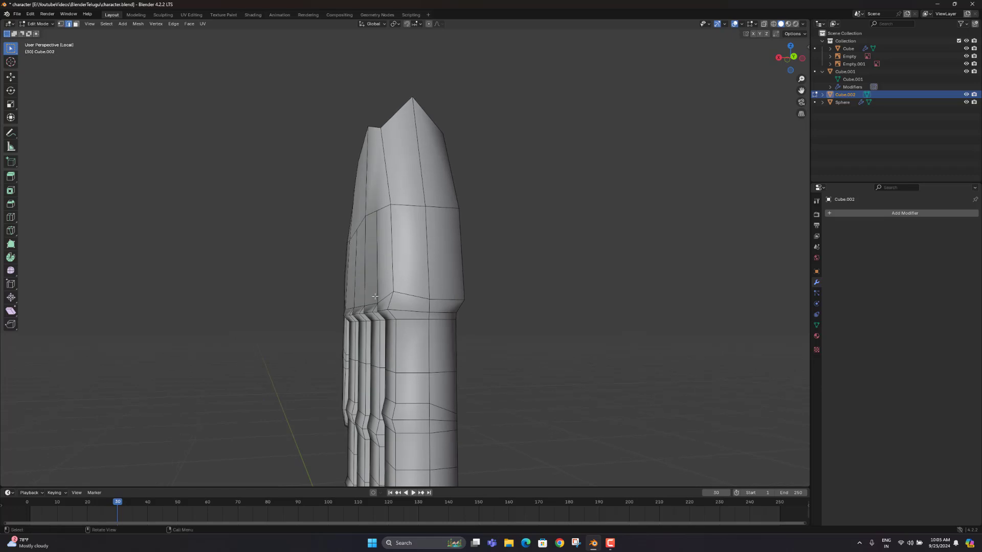
Move the outer knuckle edges at the base of the index, middle and ring fingers about 0.0024 m along X
scroll(374, 297, up, 1)
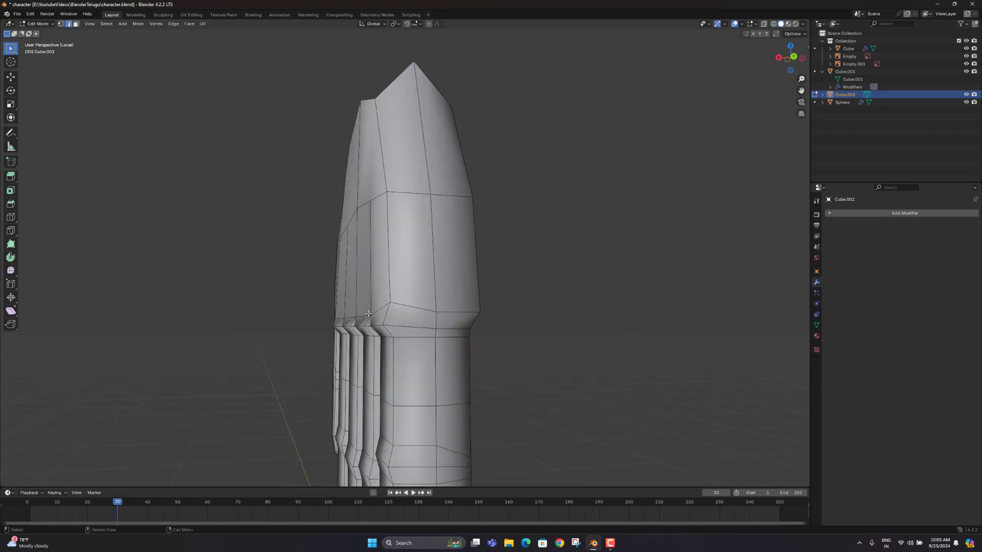
scroll(363, 313, up, 3)
shift+middle_drag(364, 313, 327, 341)
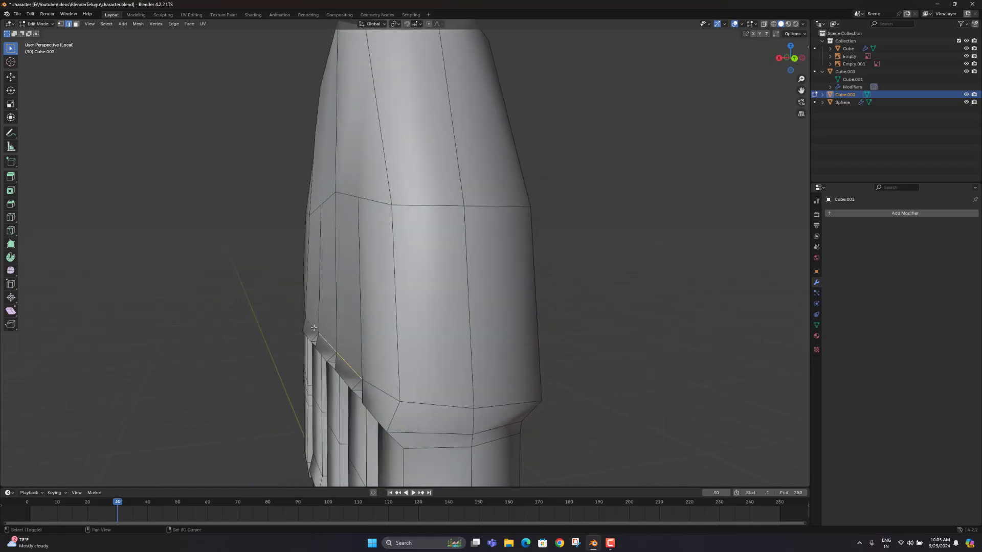
key(g)
key(x)
click(362, 342)
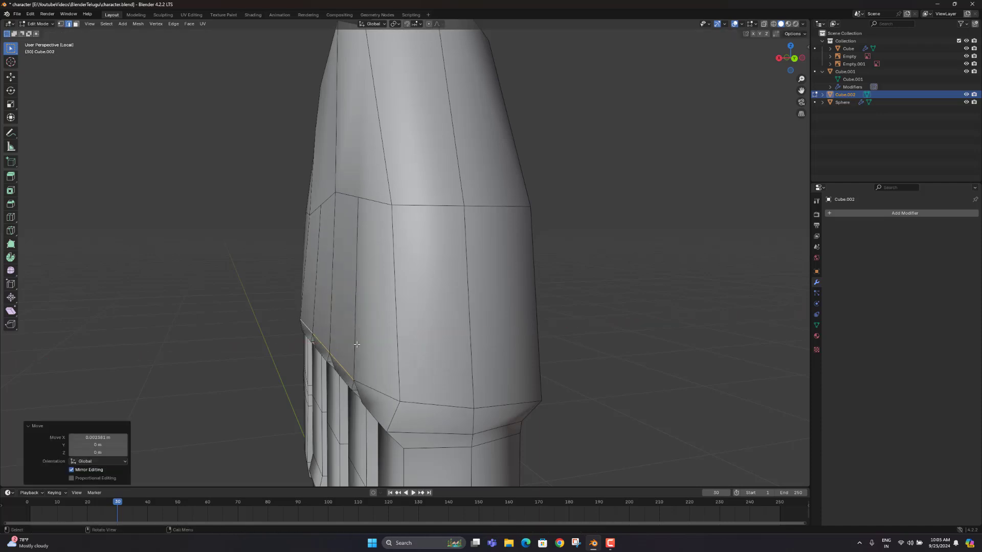
In vertex mode, push the outer knuckle vertices between the index, middle, ring and little fingers further outward along X
middle_drag(362, 342, 334, 350)
key(1)
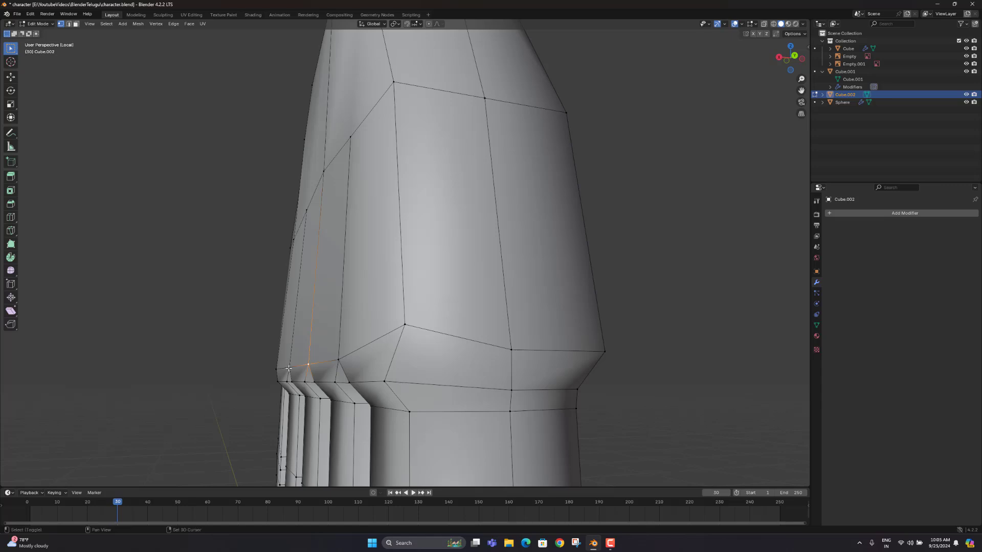
shift+click(289, 368)
key(g)
key(x)
click(301, 370)
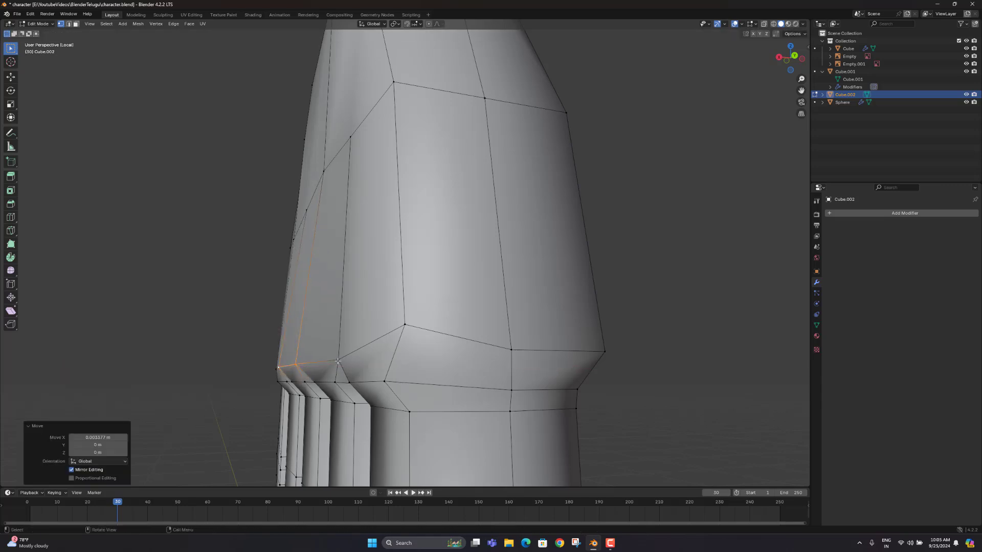
click(321, 360)
key(g)
key(x)
click(322, 360)
Adjust the little finger's outer knuckle corner vertex along X and lower it about 0.001 m along Z
middle_drag(405, 342, 443, 330)
key(g)
key(x)
click(357, 363)
key(g)
key(z)
click(513, 376)
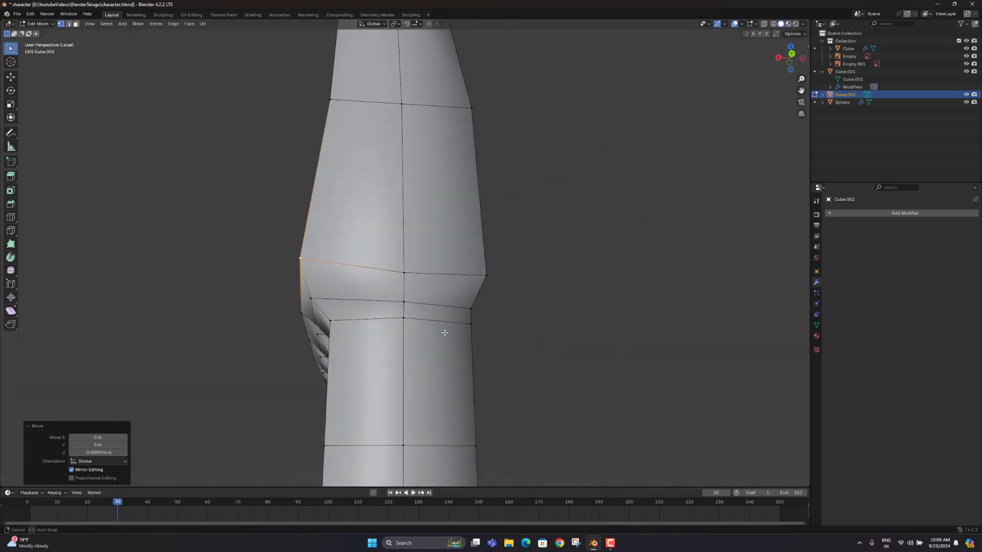
Move the outer knuckle vertex between the middle and ring fingers about 0.003 m along X
middle_drag(291, 313, 318, 317)
click(303, 350)
key(g)
key(x)
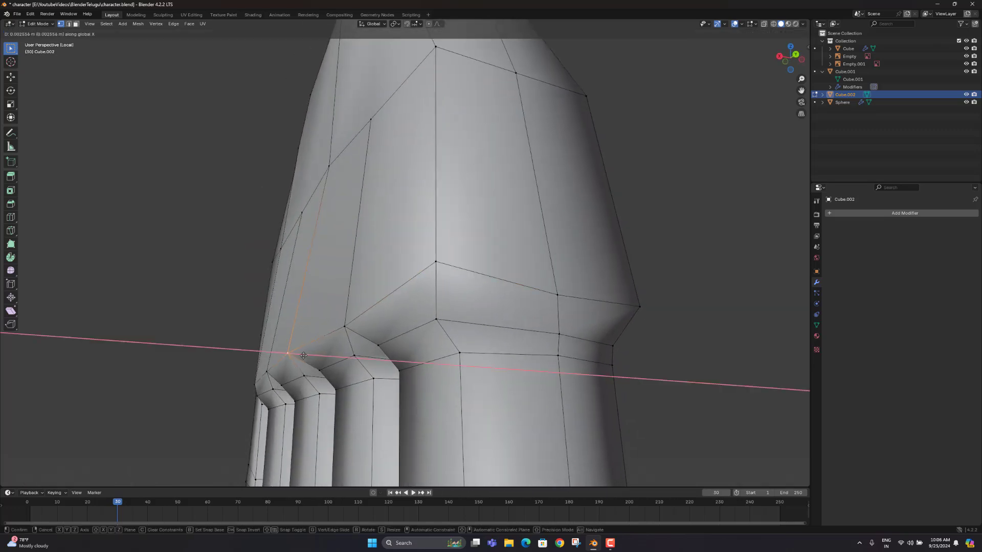
click(303, 356)
Raise the vertex between thumb and index finger about 0.0125 m along Z, and slightly raise the middle-ring knuckle vertex
middle_drag(304, 355, 327, 274)
middle_drag(328, 274, 255, 279)
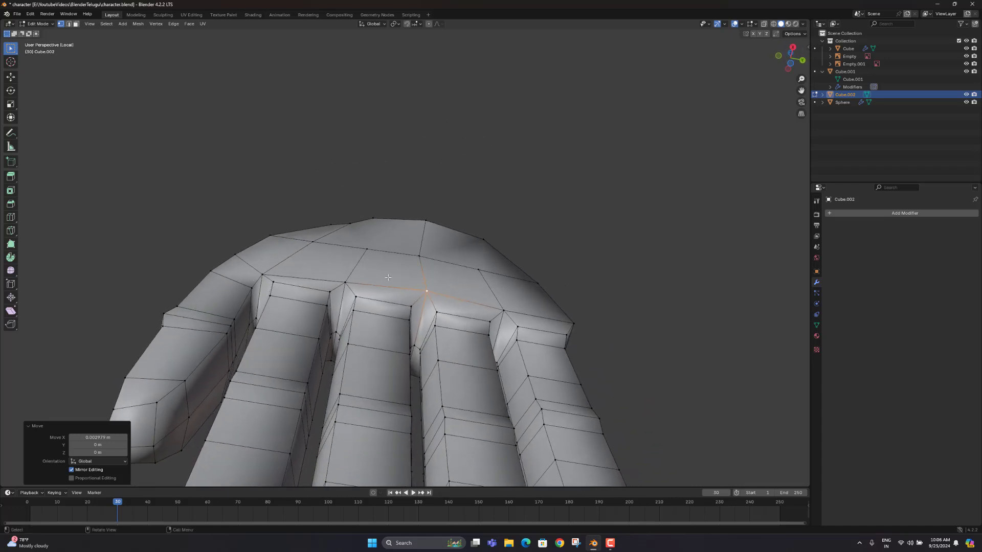
click(263, 274)
key(g)
key(z)
click(263, 261)
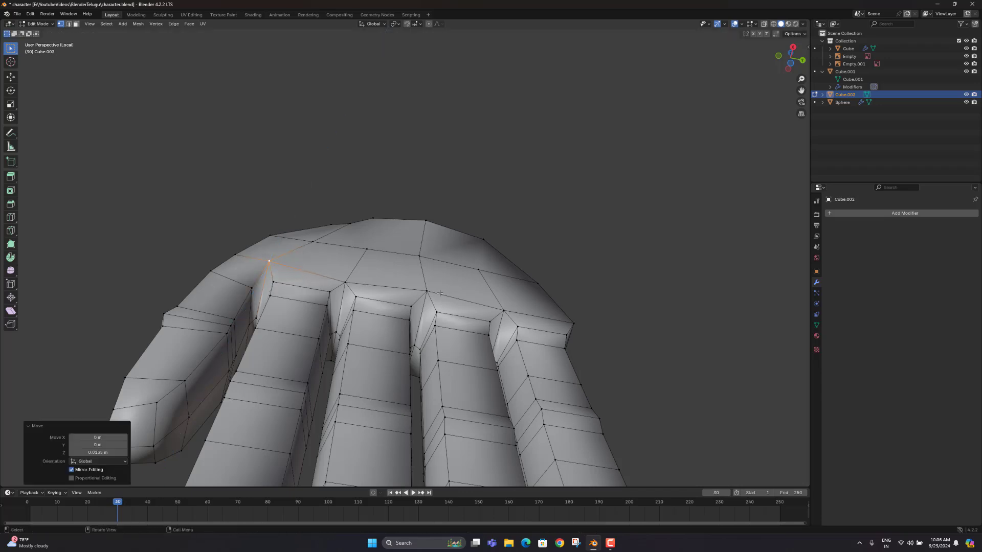
click(427, 292)
key(g)
key(z)
click(426, 286)
Move the vertex between the thumb and index finger about 0.0031 m along X
middle_drag(427, 287, 293, 224)
click(275, 216)
key(g)
key(z)
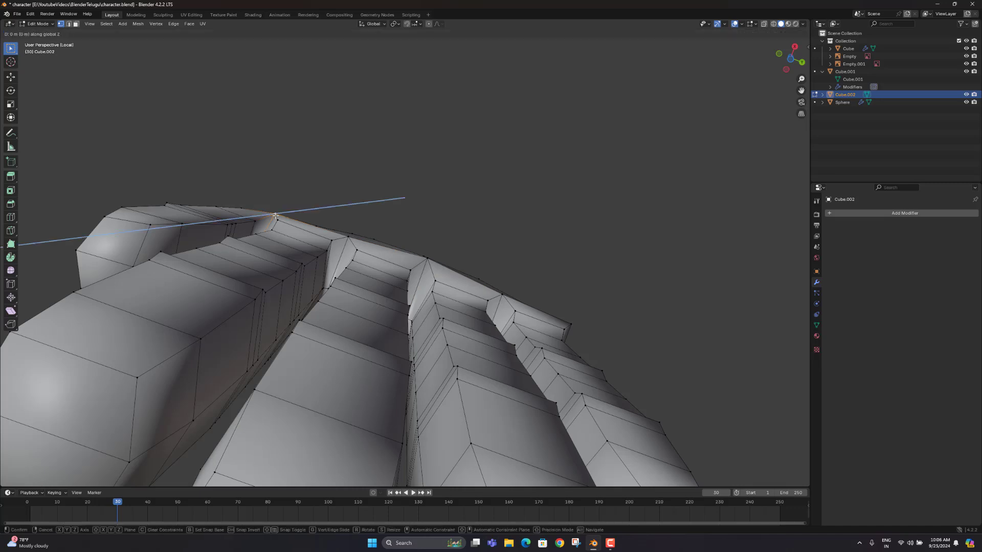
right_click(278, 208)
key(g)
key(x)
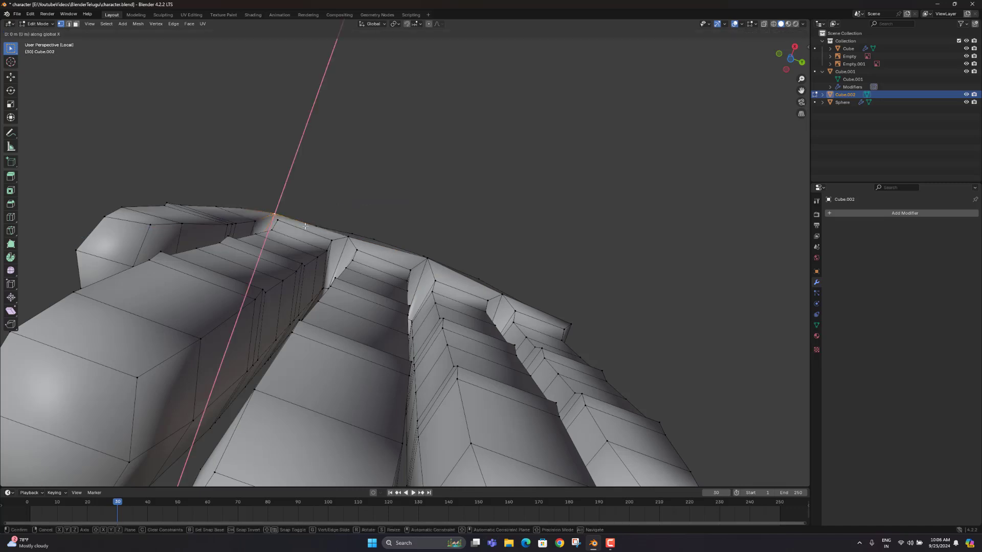
click(303, 219)
scroll(506, 282, down, 2)
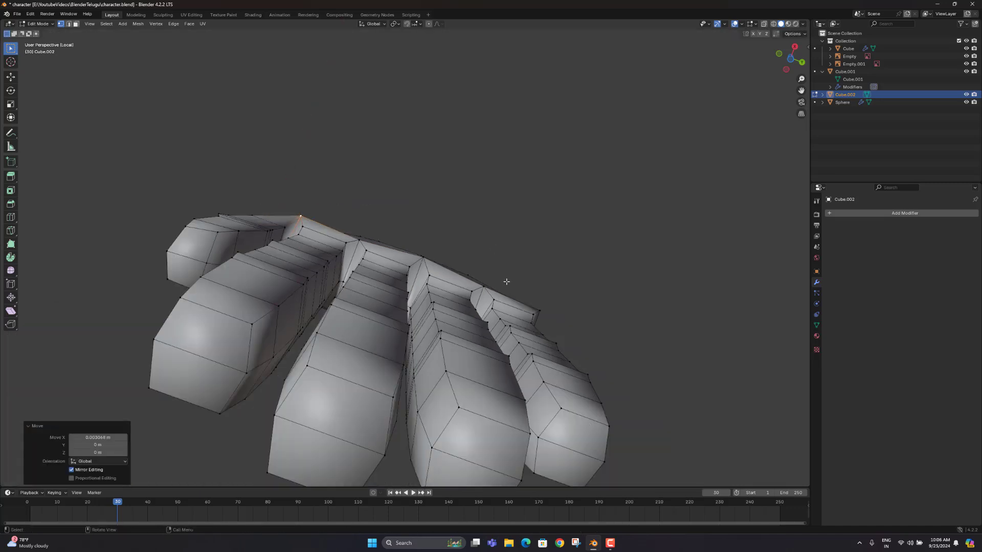
middle_drag(537, 311, 559, 260)
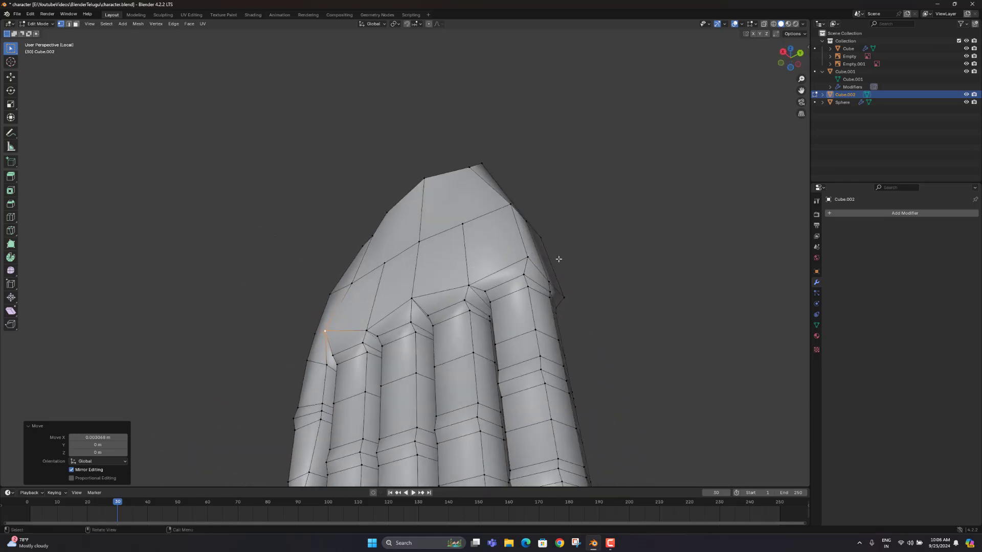
Adjust the height of the little finger's outer knuckle corner vertex along Z on the back of the hand
click(525, 256)
key(g)
key(z)
click(522, 256)
key(Tab)
middle_drag(552, 298, 616, 311)
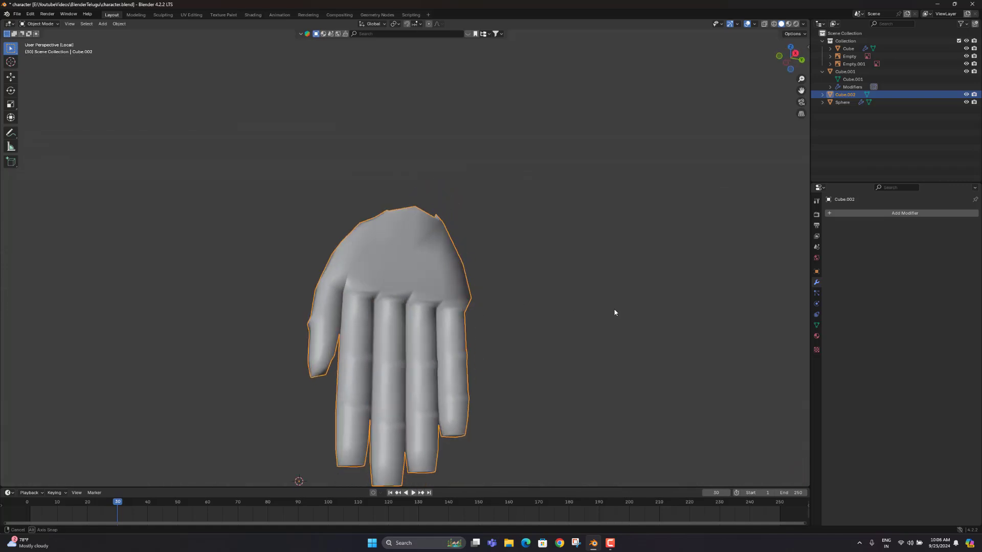
scroll(395, 281, up, 3)
key(Tab)
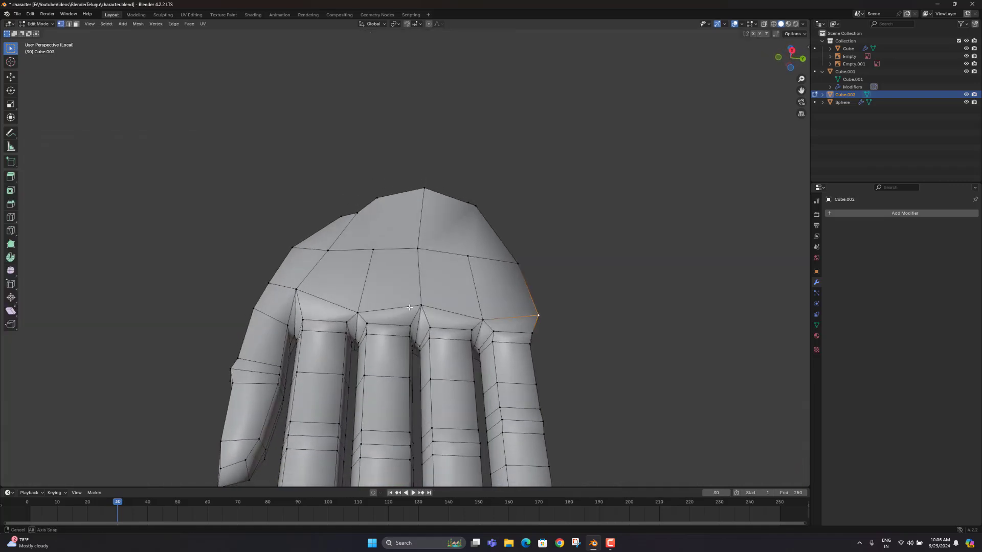
Raise the three palm-side vertices between the index, middle, ring and little fingers about 0.008 m along Z
middle_drag(426, 312, 386, 272)
scroll(374, 309, down, 5)
key(Tab)
scroll(399, 277, up, 2)
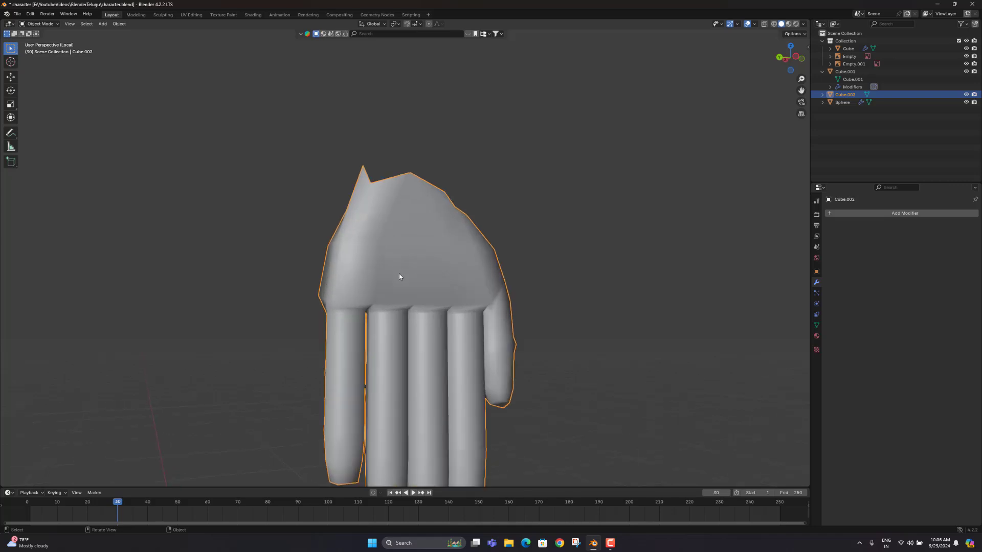
key(Tab)
scroll(389, 279, up, 3)
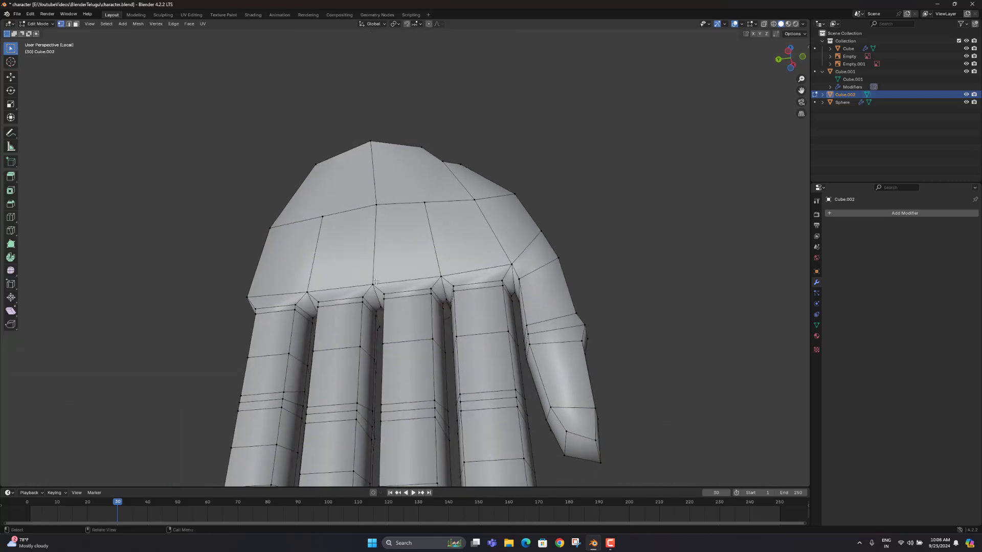
middle_drag(300, 293, 350, 321)
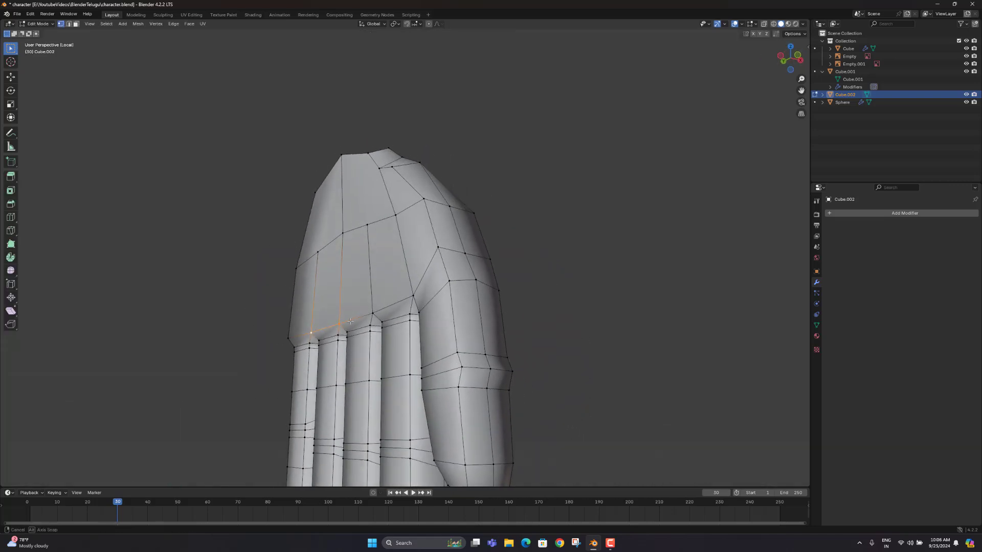
key(g)
key(z)
click(374, 298)
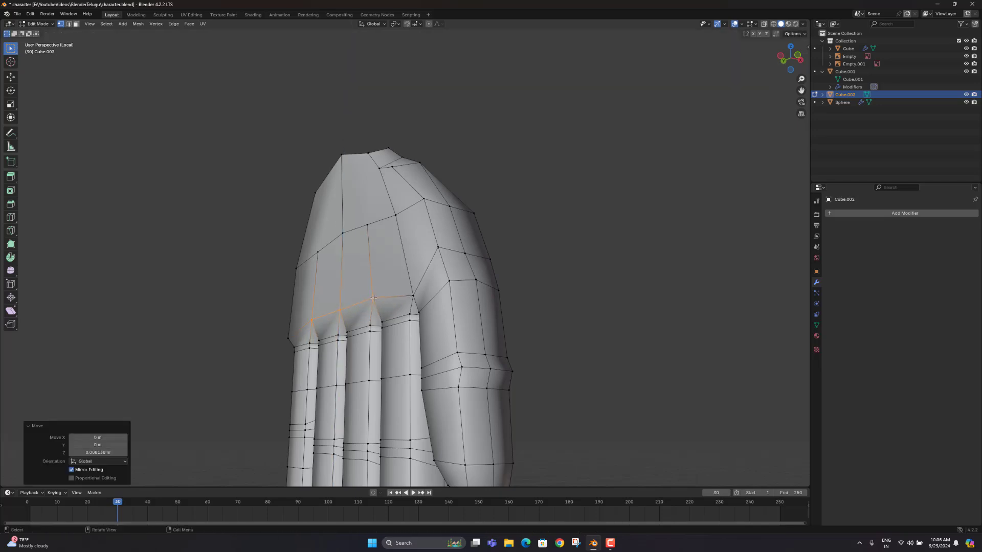
Raise the palm-side base edges of the index, middle and ring fingers about 0.0032 m along Z
middle_drag(412, 295, 445, 347)
scroll(434, 322, up, 3)
key(2)
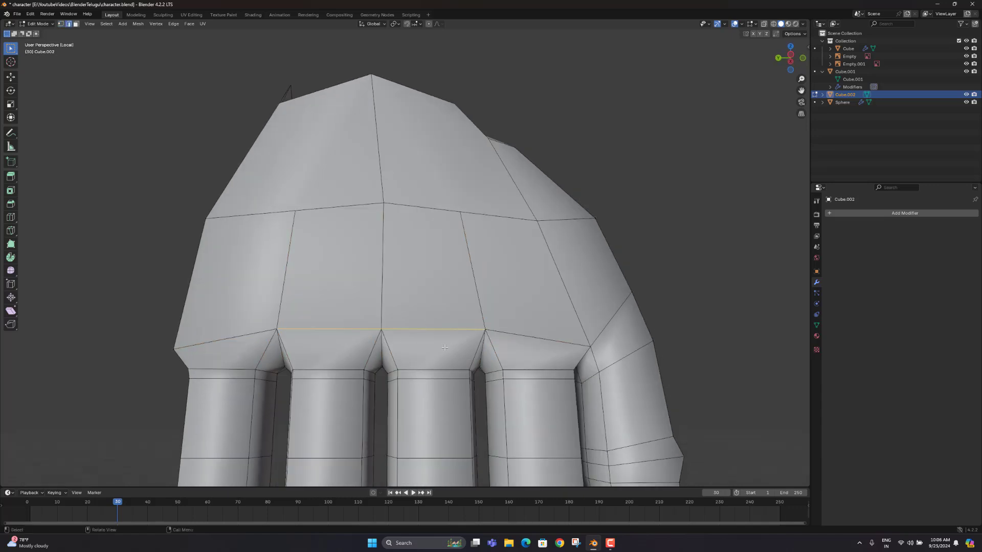
click(415, 372)
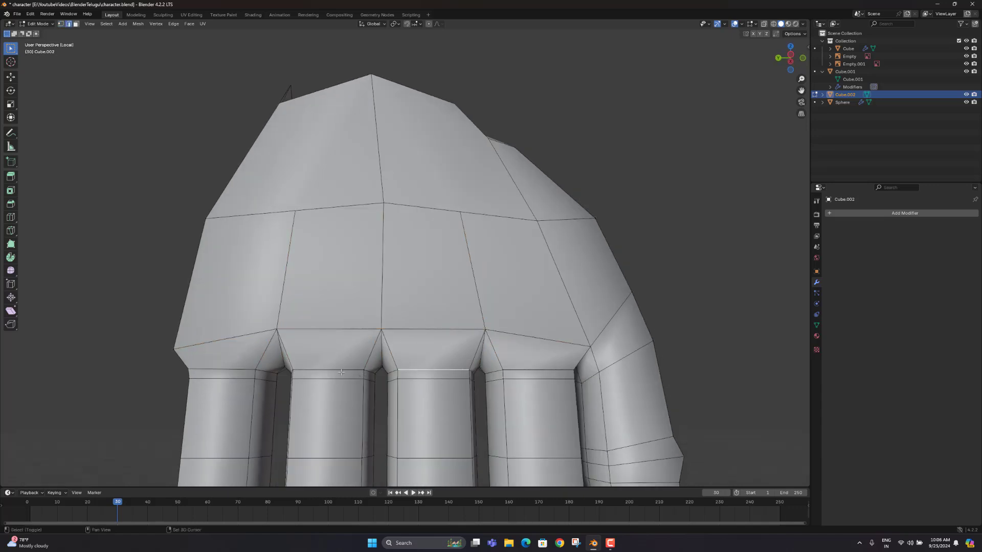
key(g)
key(z)
click(535, 361)
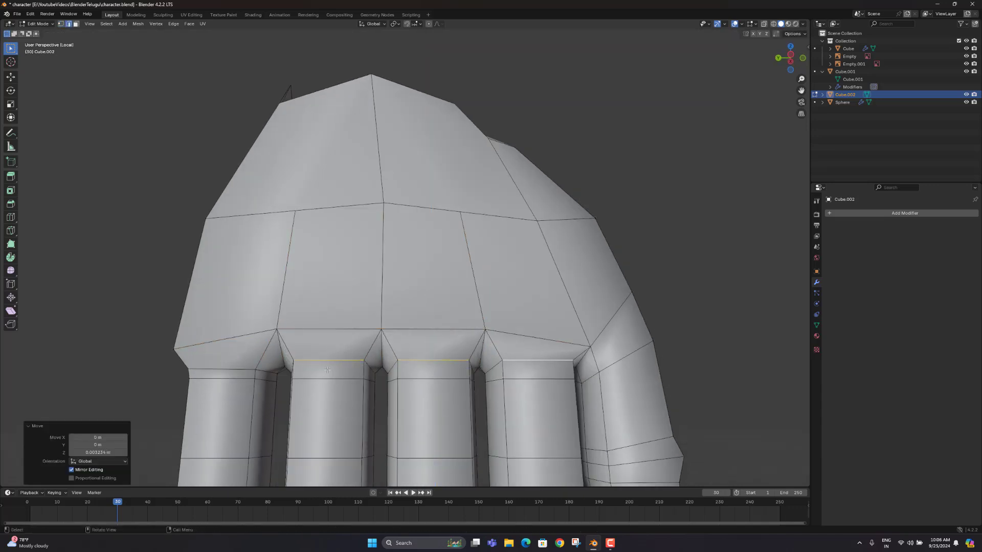
Raise the little finger's palm-side base edge about 0.0017 m and its outer palm corner vertex about 0.007 m along Z
click(224, 369)
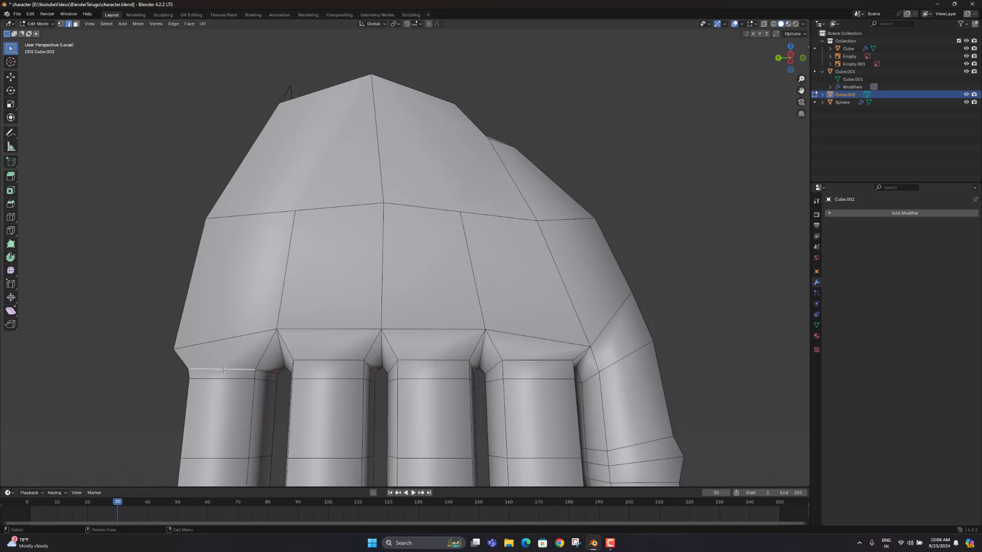
key(g)
key(z)
click(168, 357)
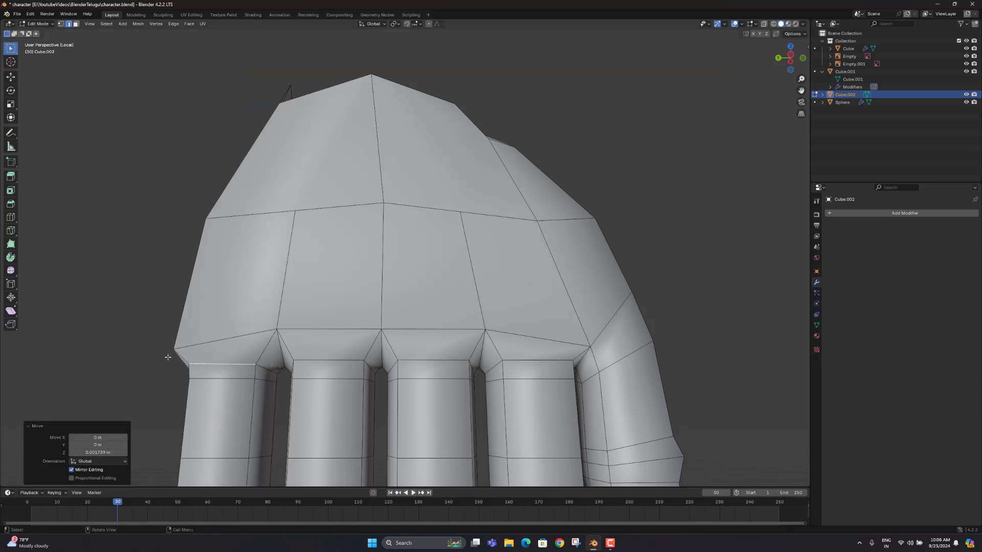
click(177, 346)
key(g)
key(z)
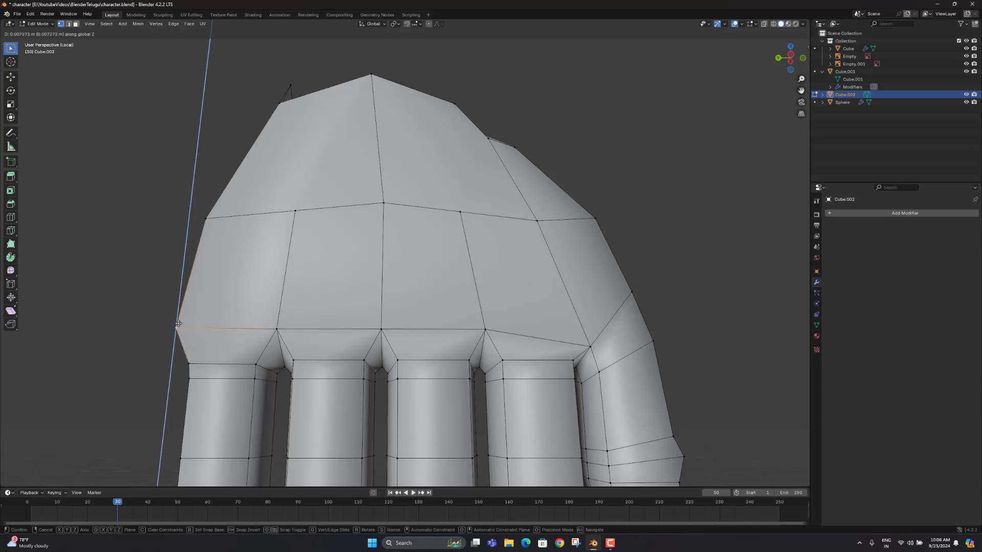
click(178, 324)
Move the two outer corner vertices at the little finger's palm-side base outward along negative X
click(187, 378)
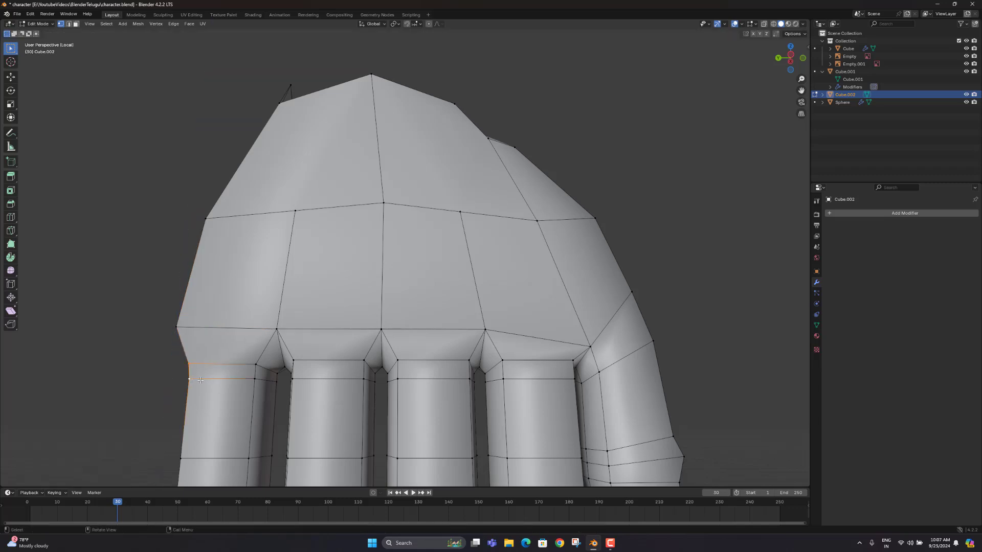
key(g)
key(x)
click(187, 378)
scroll(187, 378, down, 5)
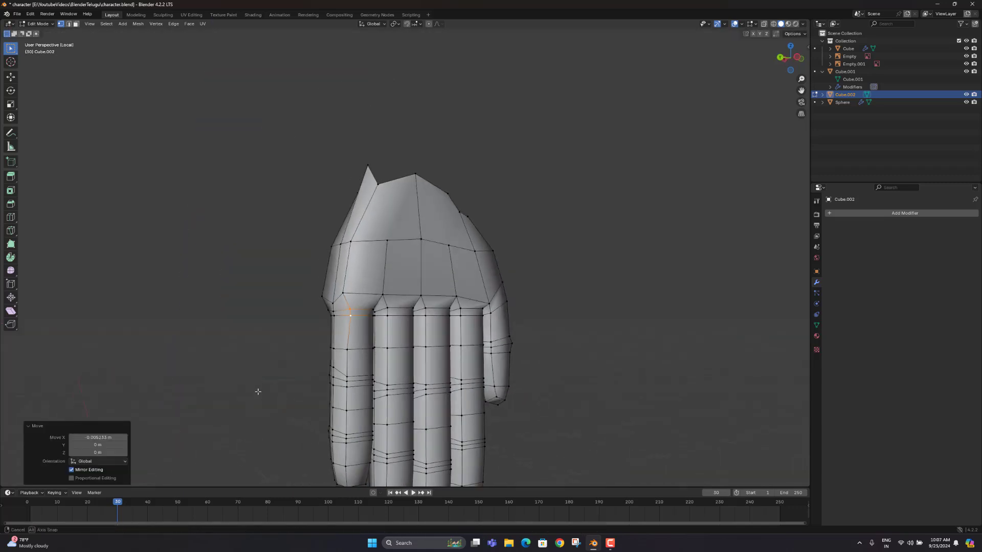
Select the whole hand mesh and smooth its vertices with a smoothing value of 0.152
key(Tab)
middle_drag(259, 394, 418, 328)
key(Tab)
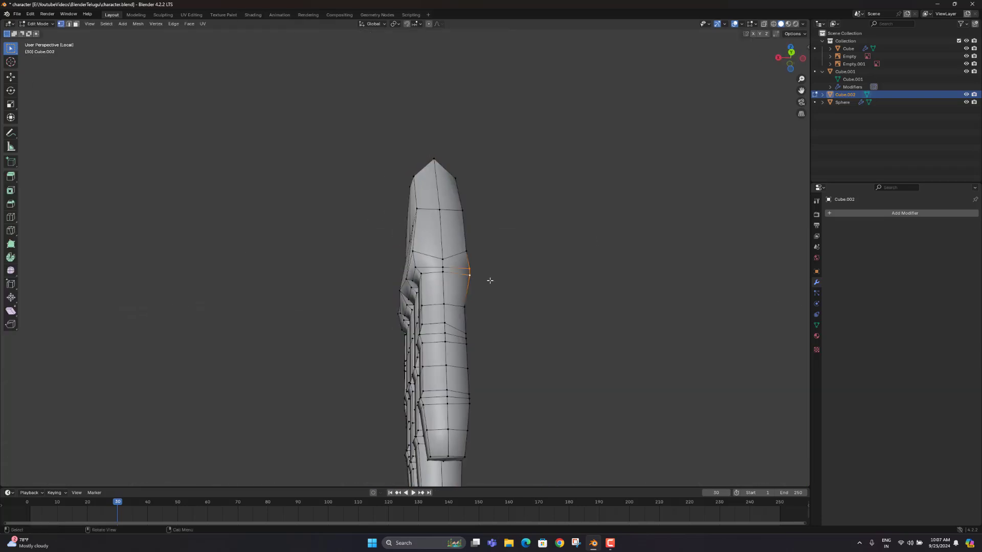
key(3)
key(a)
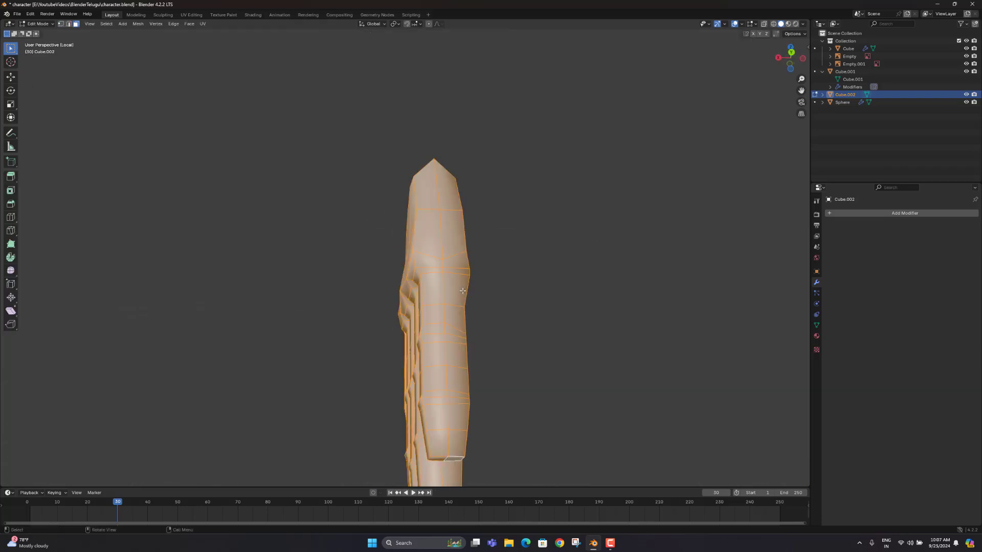
click(14, 271)
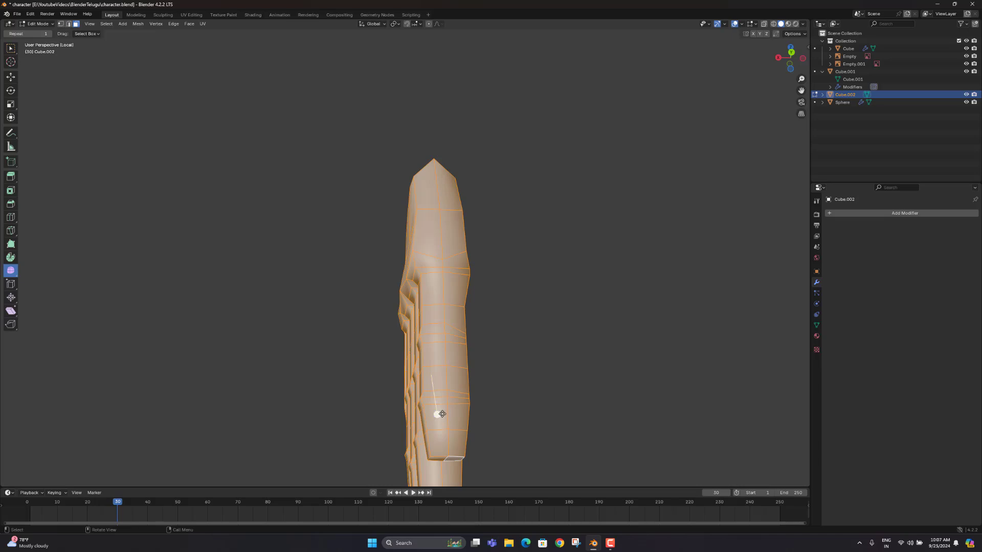
drag(442, 414, 450, 421)
drag(92, 446, 103, 447)
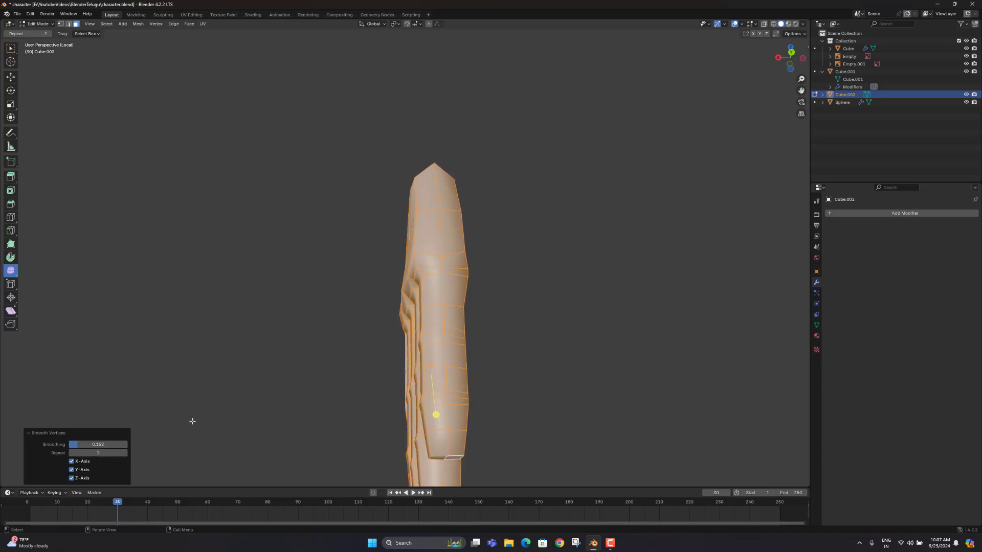
Check the smoothed hand in right view and leave local view to show the rest of the character
mouse_move(440, 380)
middle_down()
mouse_move(523, 370)
mouse_move(452, 359)
mouse_move(468, 376)
mouse_move(568, 368)
mouse_move(513, 386)
mouse_move(507, 420)
mouse_move(455, 372)
middle_up()
key(Tab)
key(KP_3)
key(alt+z)
key(alt+z)
scroll(454, 372, up, 1)
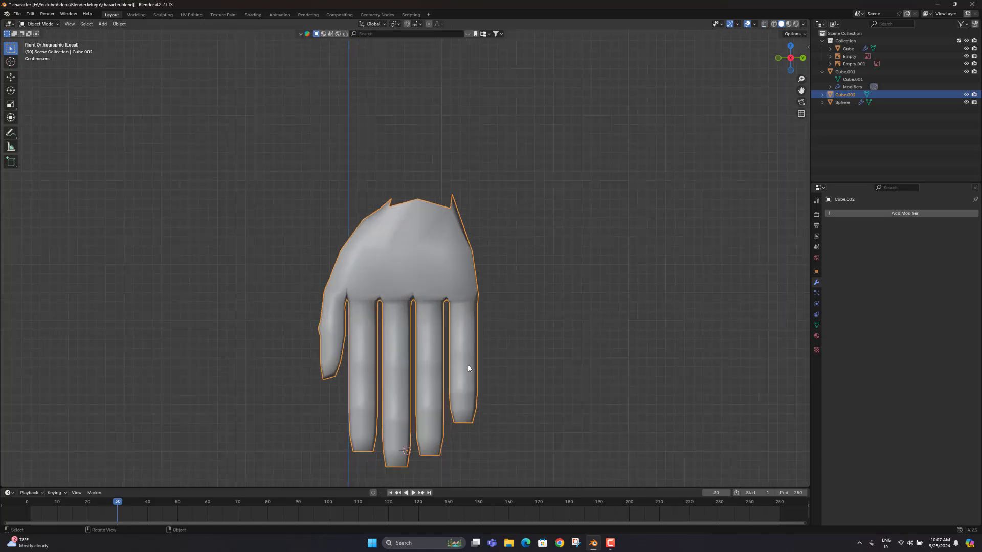
key(KP_Divide)
key(KP_3)
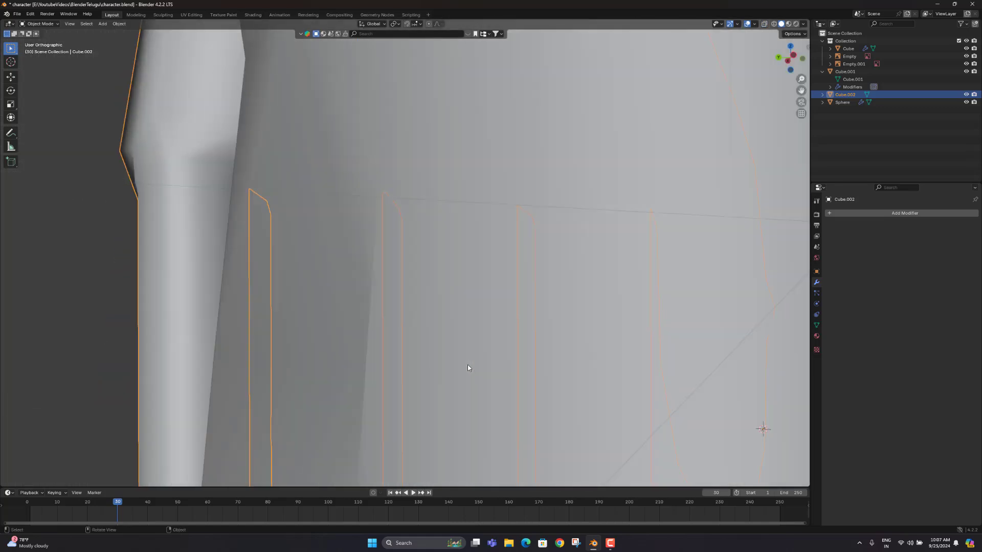
Compare the smoothed hand with the body and the reference image from the right and in perspective
scroll(477, 321, down, 3)
key(Tab)
scroll(468, 277, down, 6)
key(Tab)
key(Left)
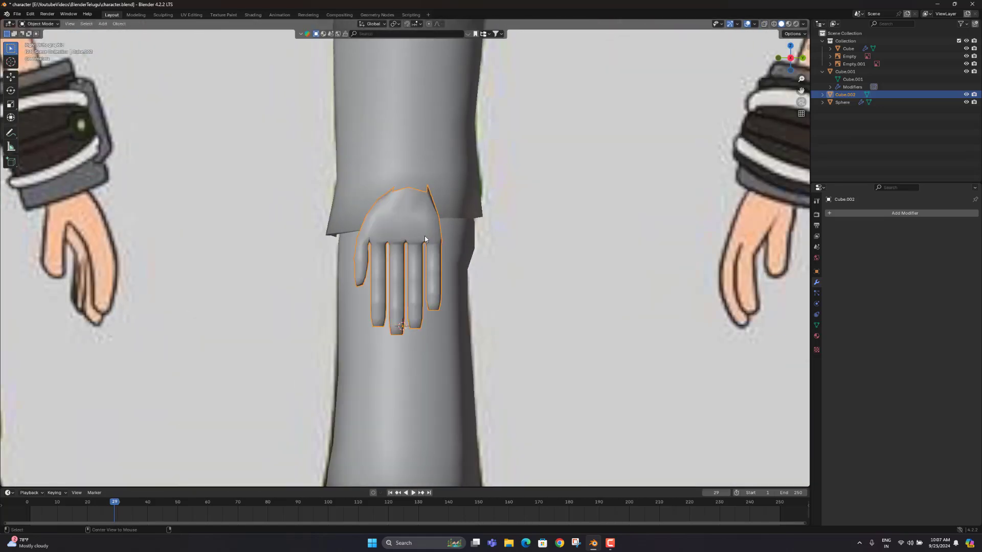
key(alt+z)
key(alt+z)
middle_drag(425, 221, 530, 249)
scroll(425, 245, up, 2)
middle_drag(434, 248, 415, 251)
scroll(415, 251, up, 2)
scroll(414, 252, up, 4)
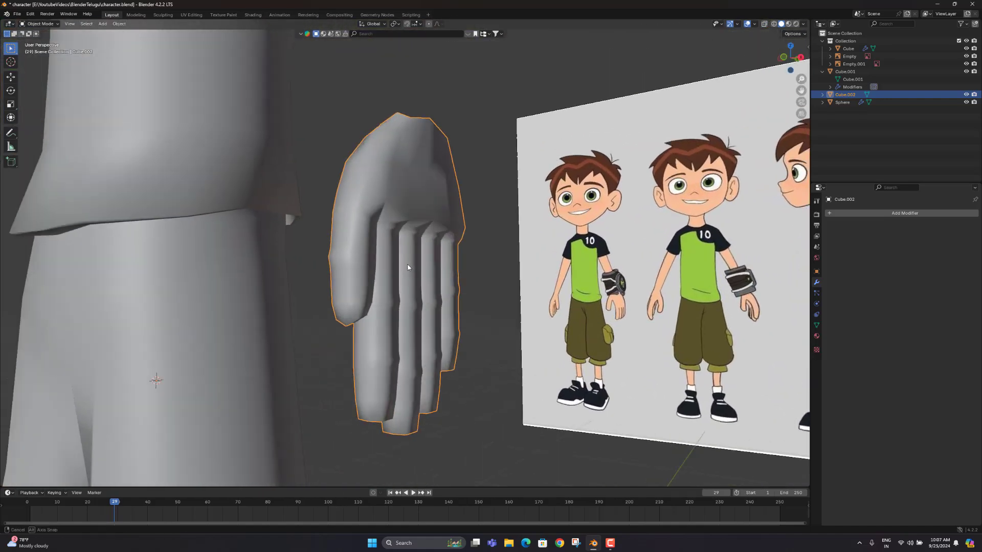
Select the three middle-row vertices on the back of the hand and move them together along X
key(Tab)
middle_drag(462, 210, 416, 169)
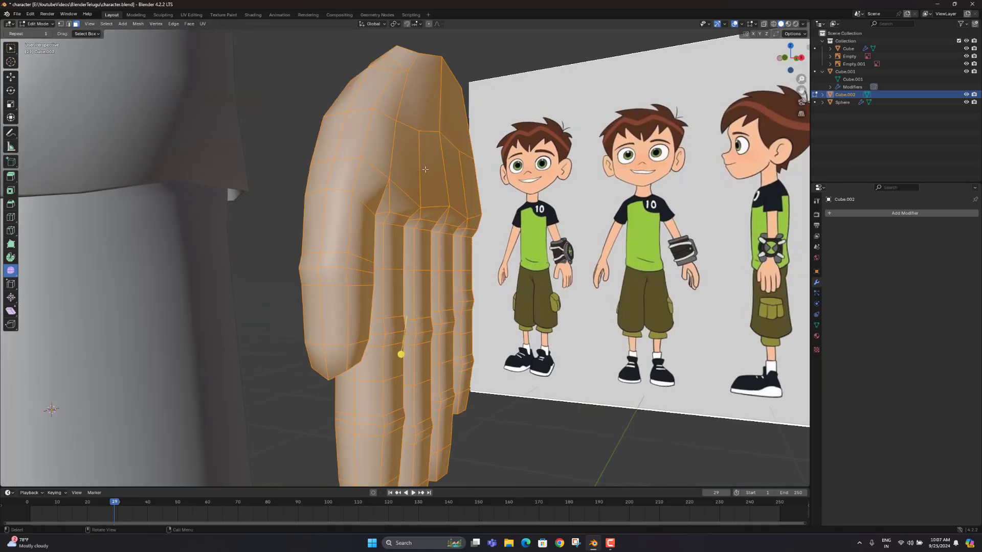
key(1)
click(419, 132)
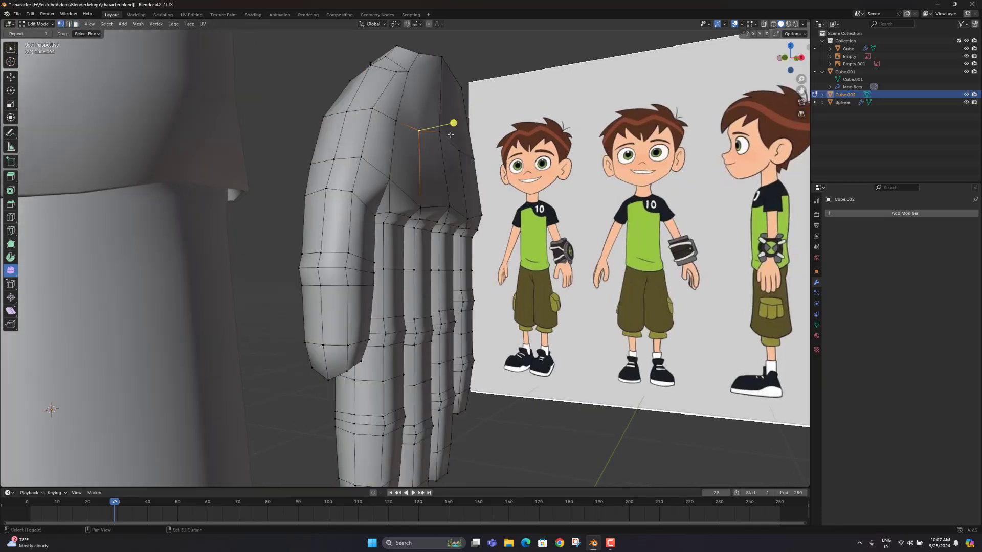
click(13, 50)
shift+click(439, 132)
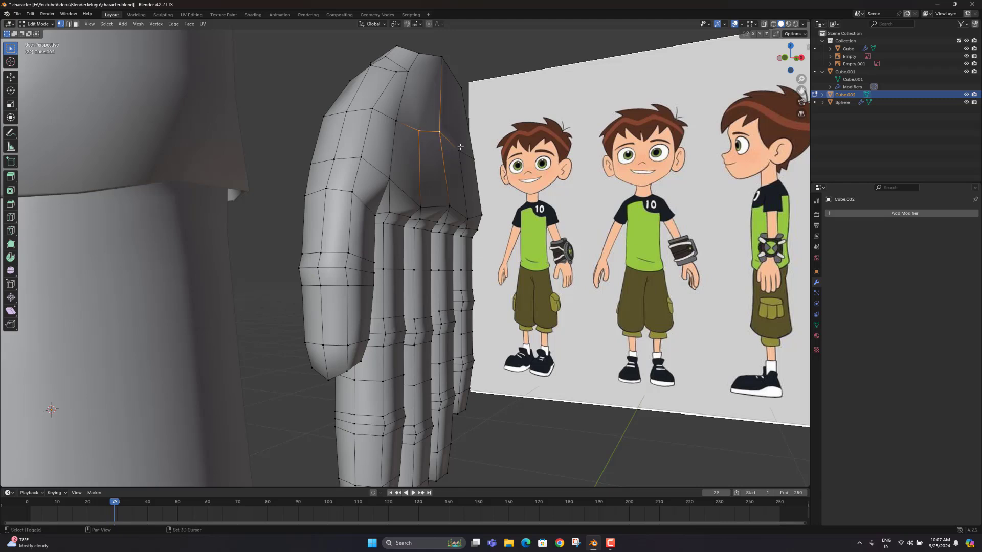
key(g)
key(y)
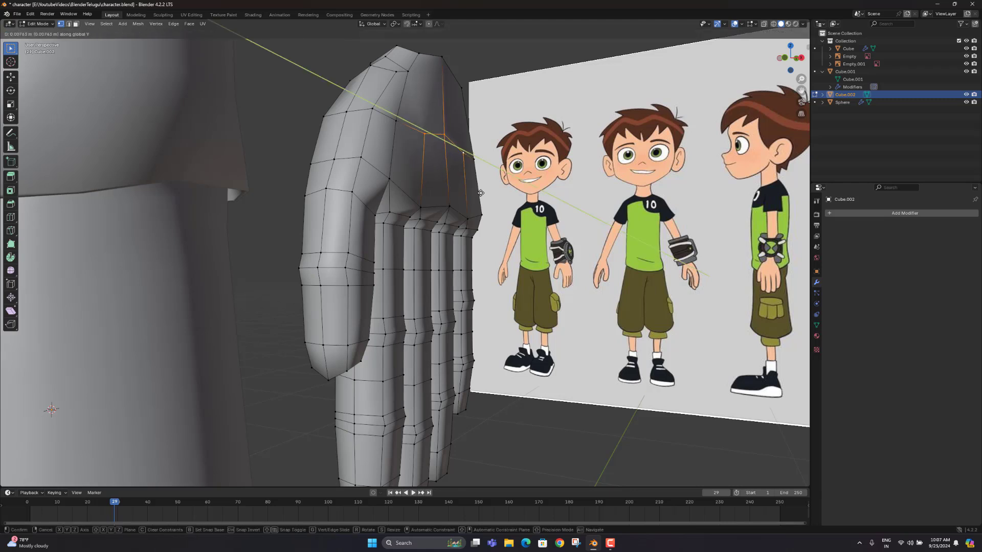
key(x)
click(485, 192)
Move the two middle-row vertices nearest the thumb on the back of the hand individually along X
middle_drag(485, 193, 380, 145)
click(380, 145)
click(339, 141)
key(g)
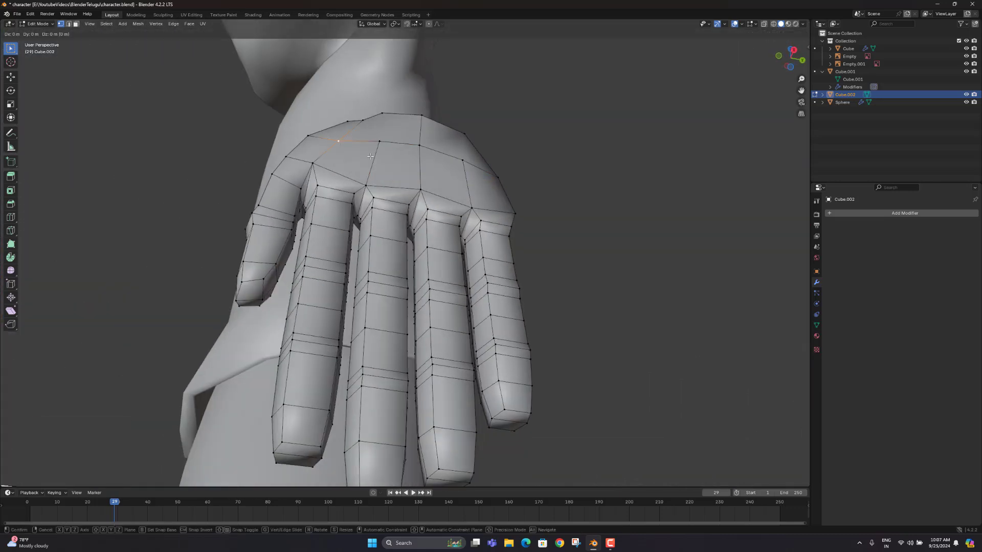
key(x)
click(363, 147)
click(380, 142)
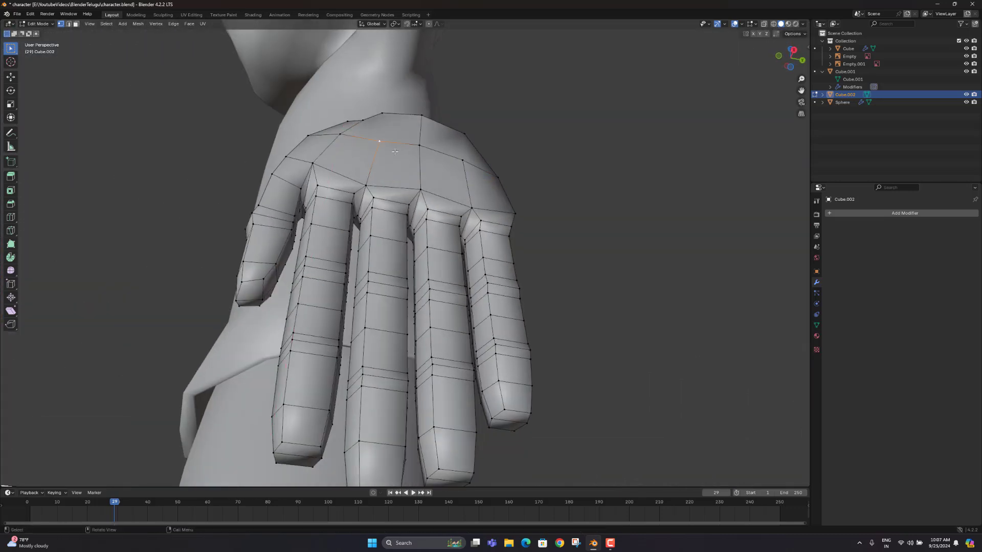
key(g)
key(x)
click(392, 146)
Move the middle-row vertex nearest the little finger along X, and its neighbour toward the thumb about 0.0037 m along X
click(465, 155)
key(g)
key(x)
click(467, 157)
click(422, 146)
key(g)
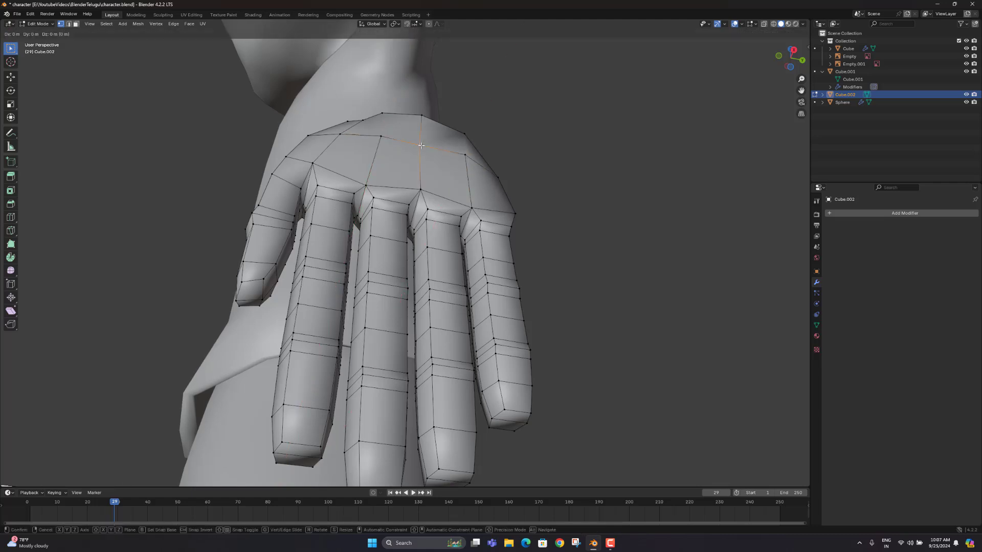
key(x)
click(425, 141)
middle_drag(428, 143, 516, 207)
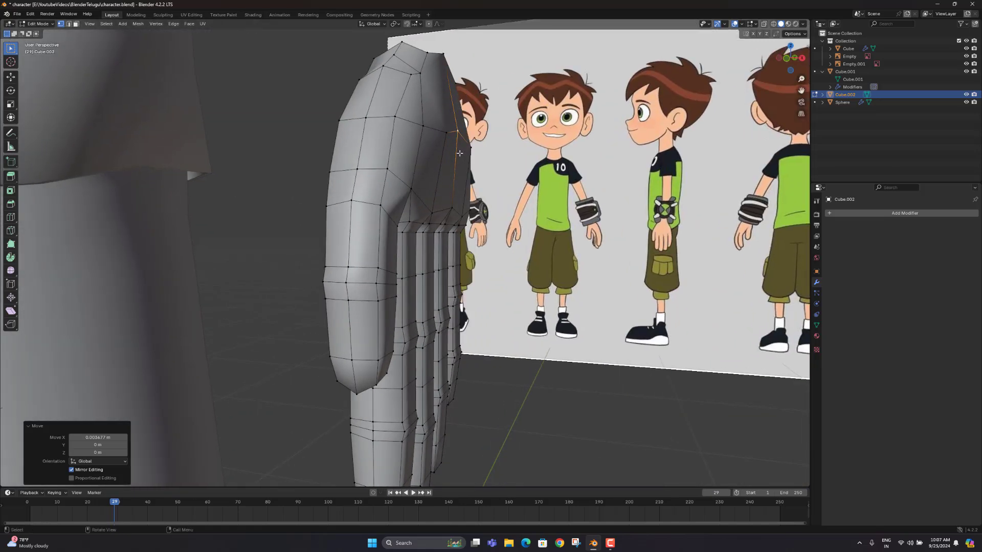
Move the hand object in front view to the end of the outstretched arm, about 0.488 m along X and 0.538 m along Z
scroll(512, 209, down, 8)
key(Tab)
scroll(429, 235, down, 5)
middle_drag(429, 236, 435, 266)
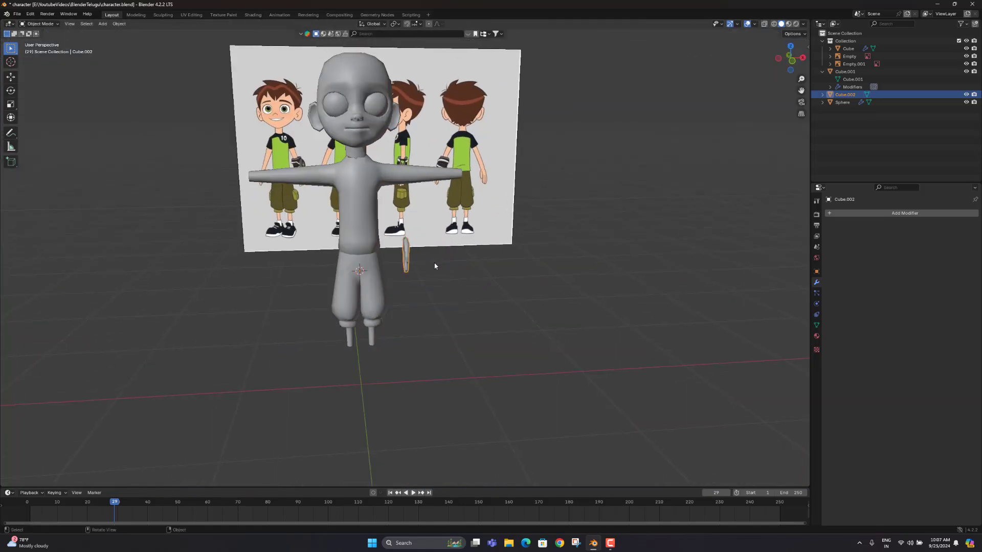
key(KP_1)
scroll(409, 265, up, 1)
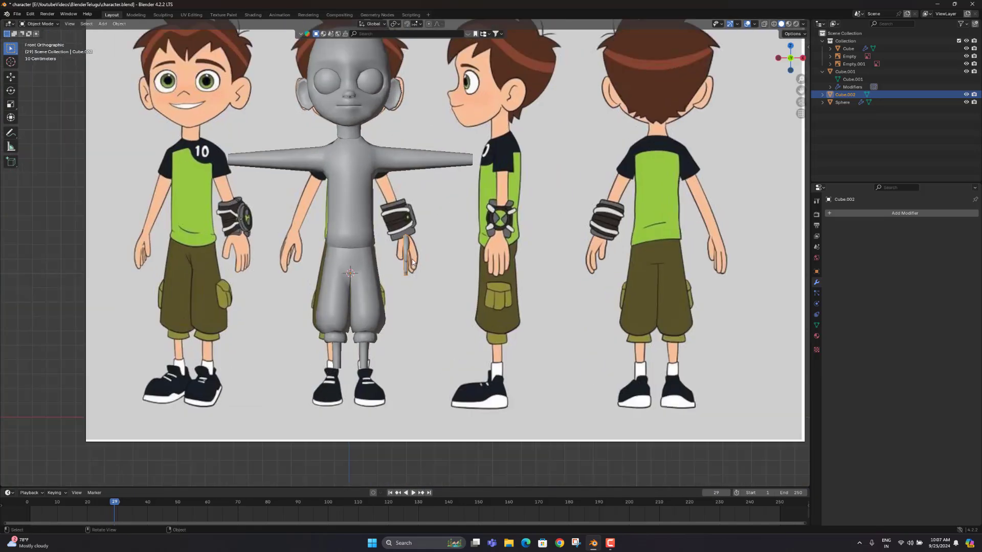
key(g)
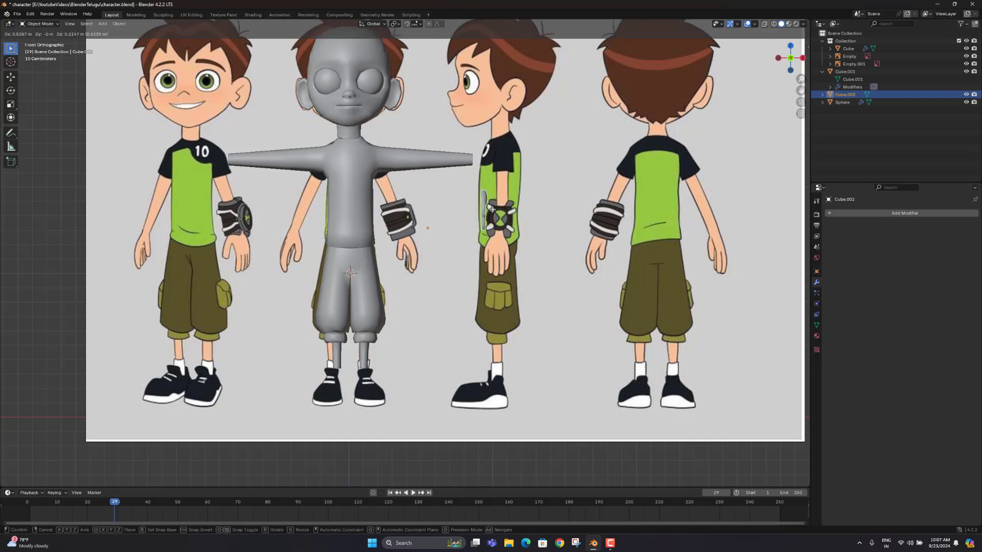
click(483, 180)
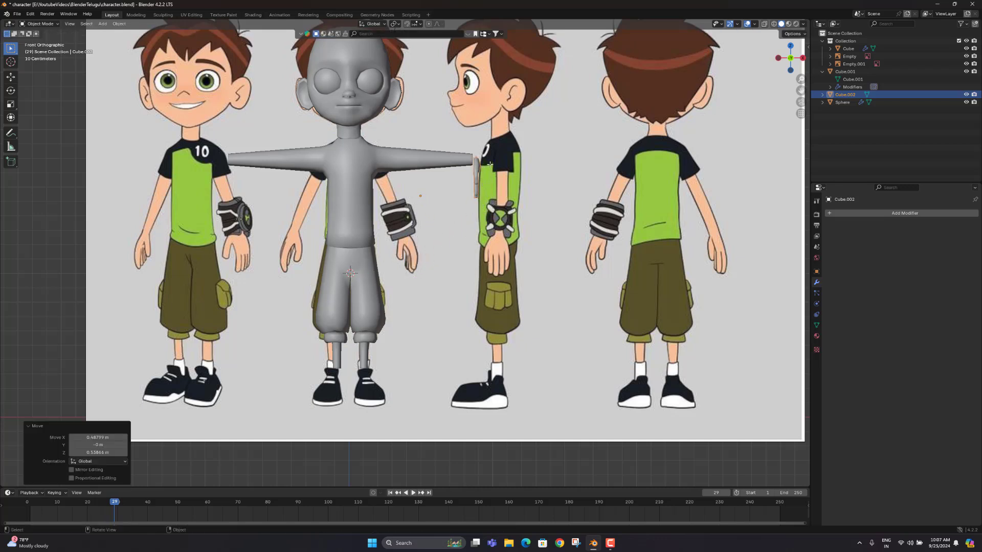
Enter Edit Mode on the hand object and select its entire mesh
key(Tab)
key(a)
key(r)
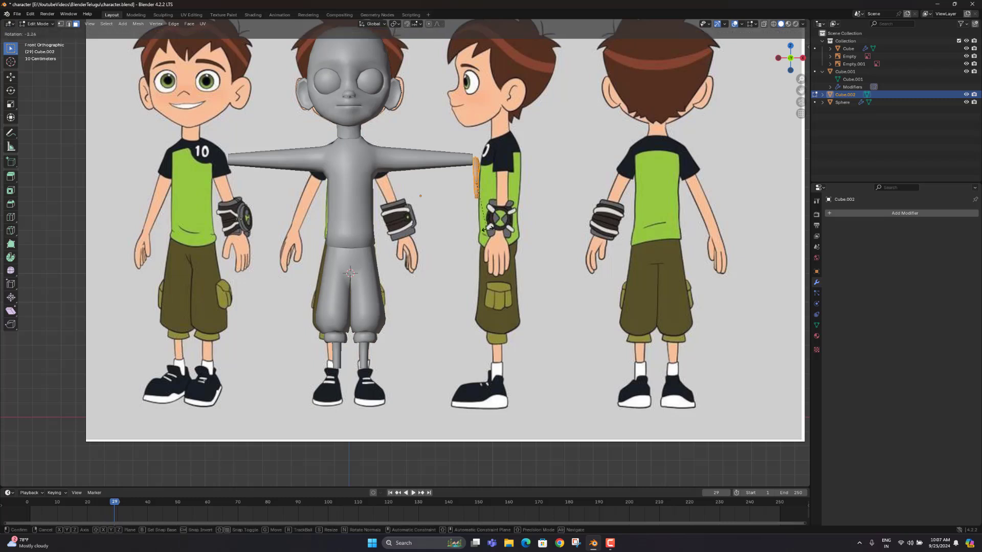
key(x)
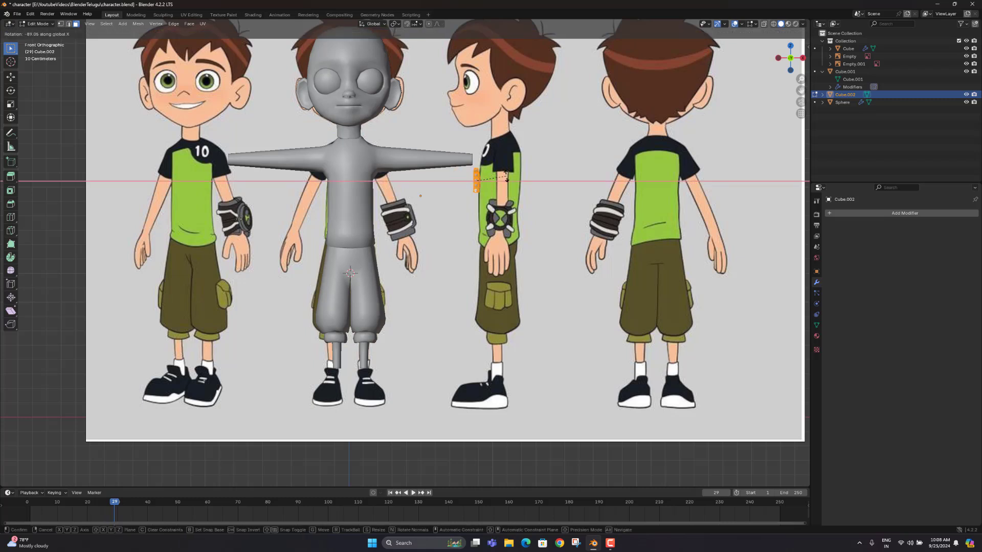
text(y)
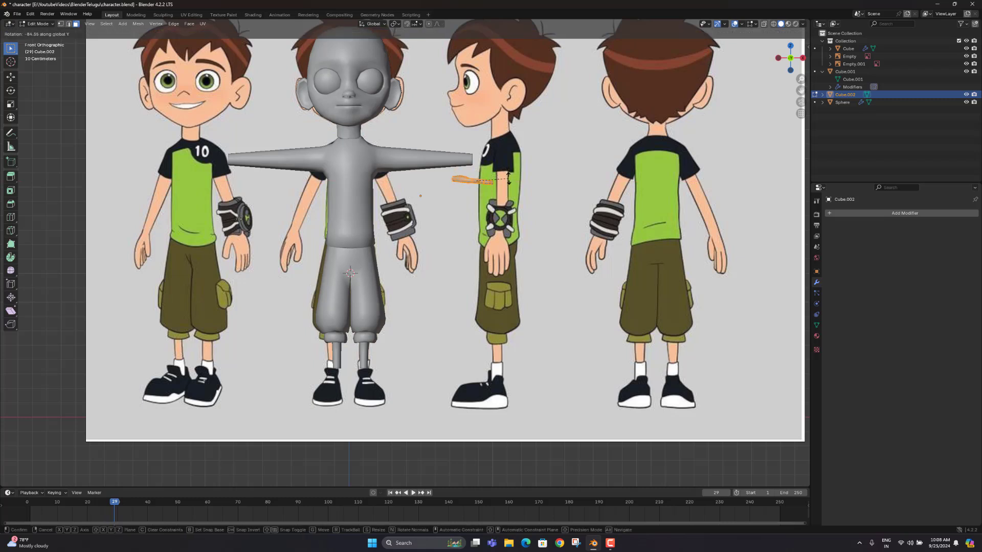
text(90)
text(-90)
key(BackSpace)
key(Escape)
Rotate the whole hand mesh -90° about the global Y axis
text(ry)
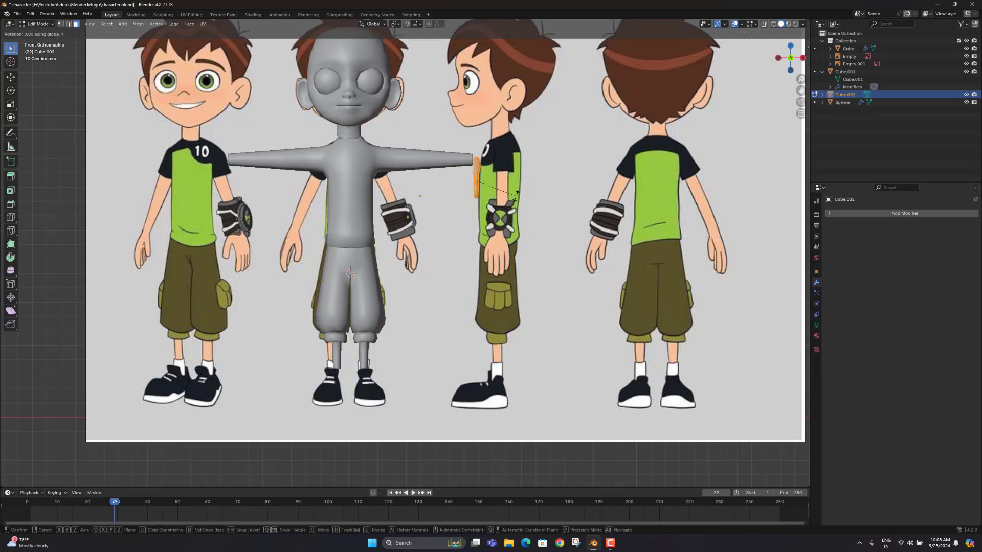
text(-90)
key(Return)
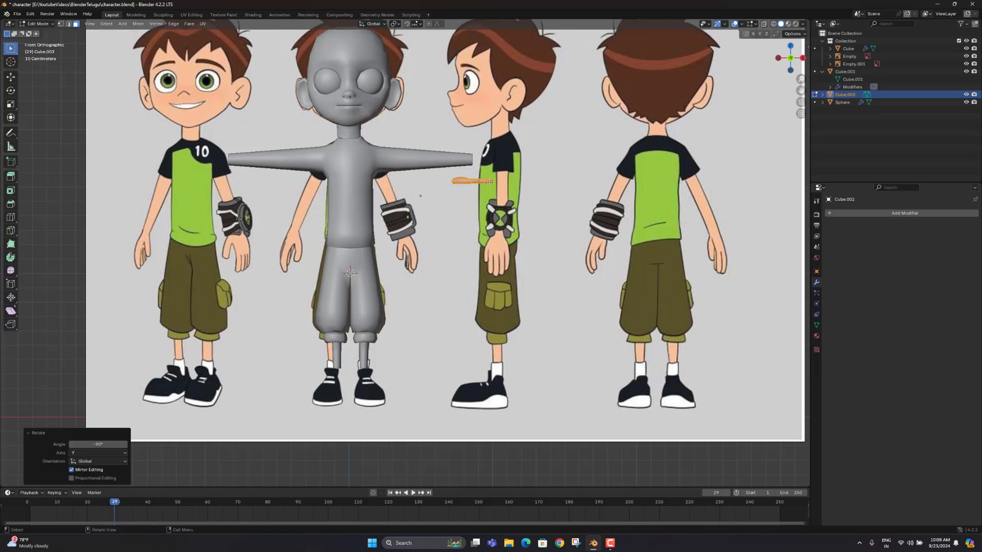
Move the hand mesh up along Z to the arm's height, about 0.149 m along X and 0.012 m along Y to meet the wrist
middle_drag(515, 186, 424, 290)
key(g)
key(z)
click(509, 169)
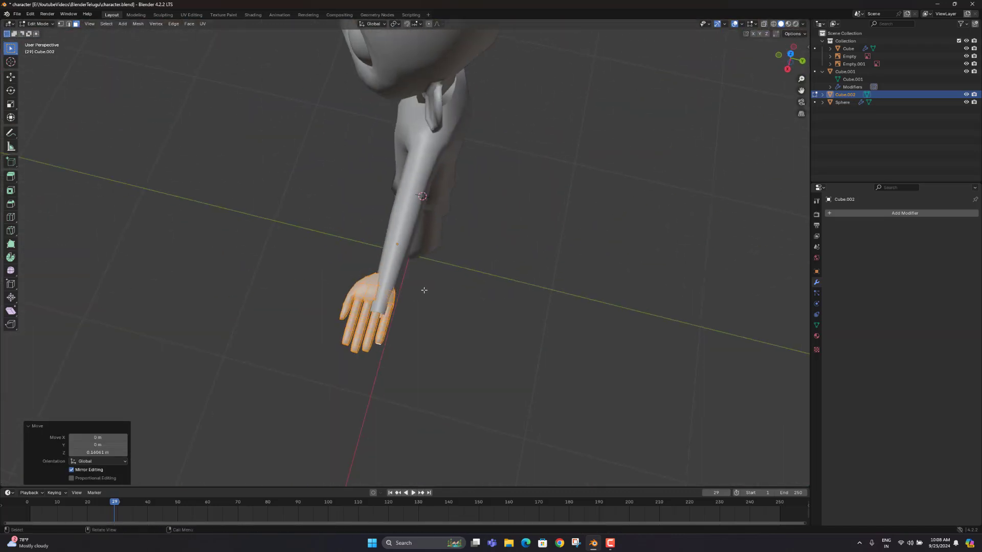
key(g)
key(x)
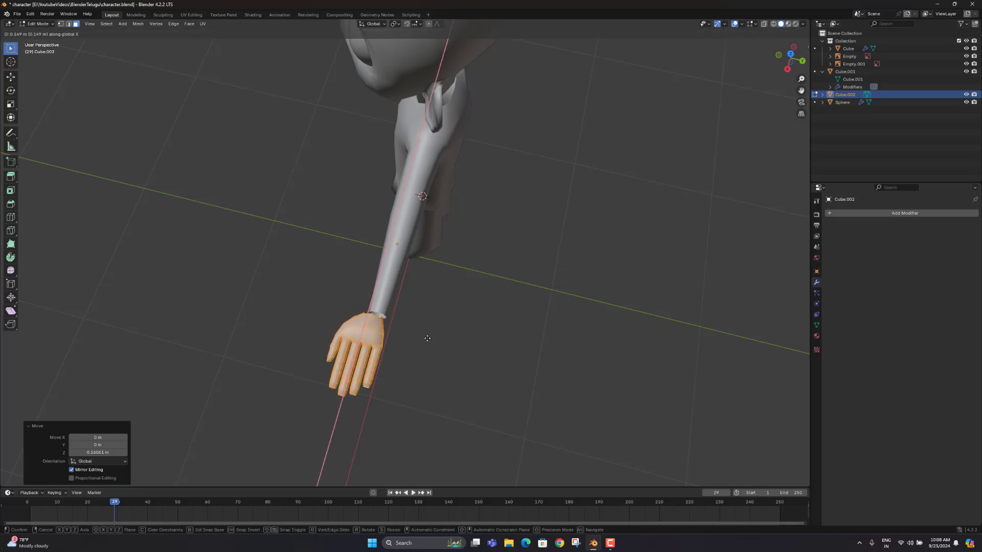
click(424, 337)
key(g)
key(y)
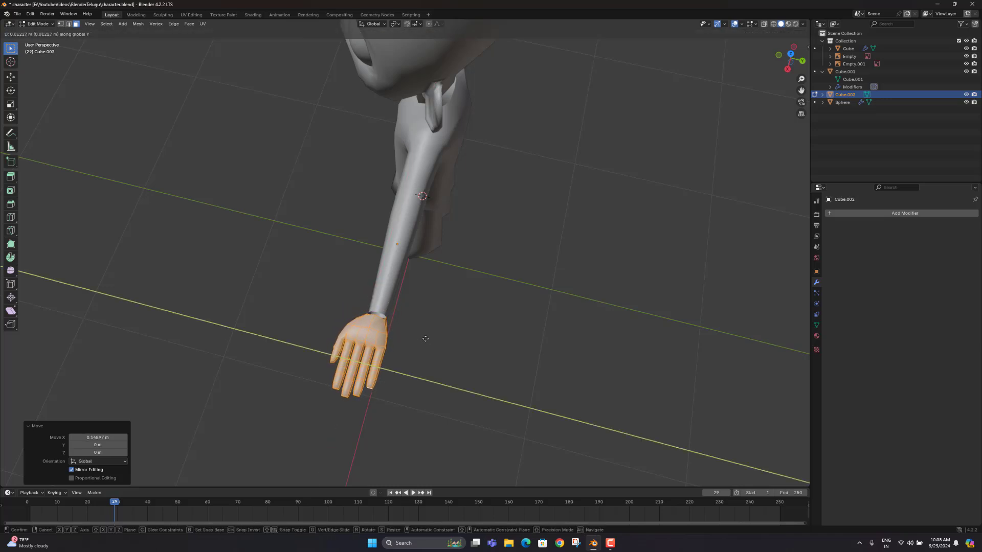
click(404, 335)
Examine the hand's size and alignment with the outstretched arm from the front and at an angle
key(KP_1)
scroll(505, 283, up, 4)
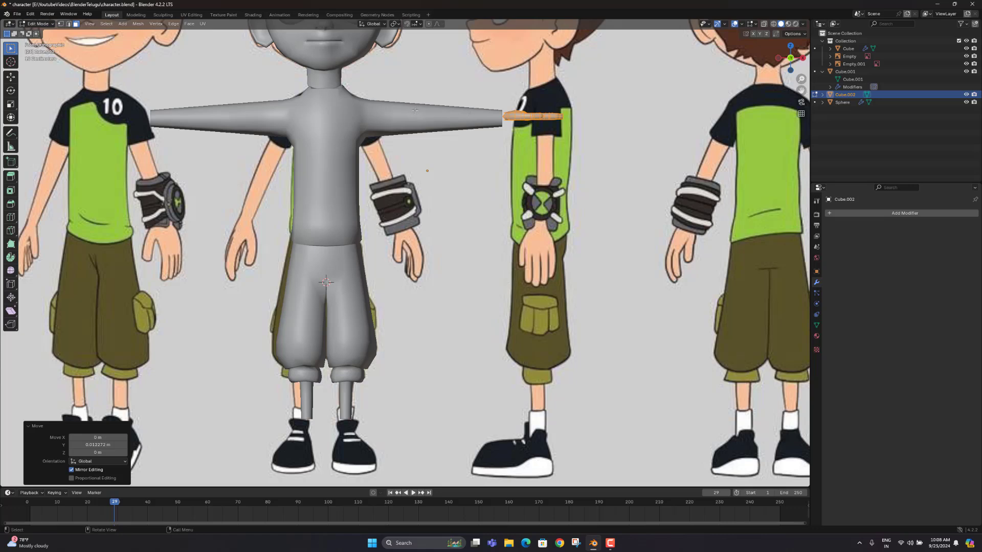
scroll(415, 110, down, 3)
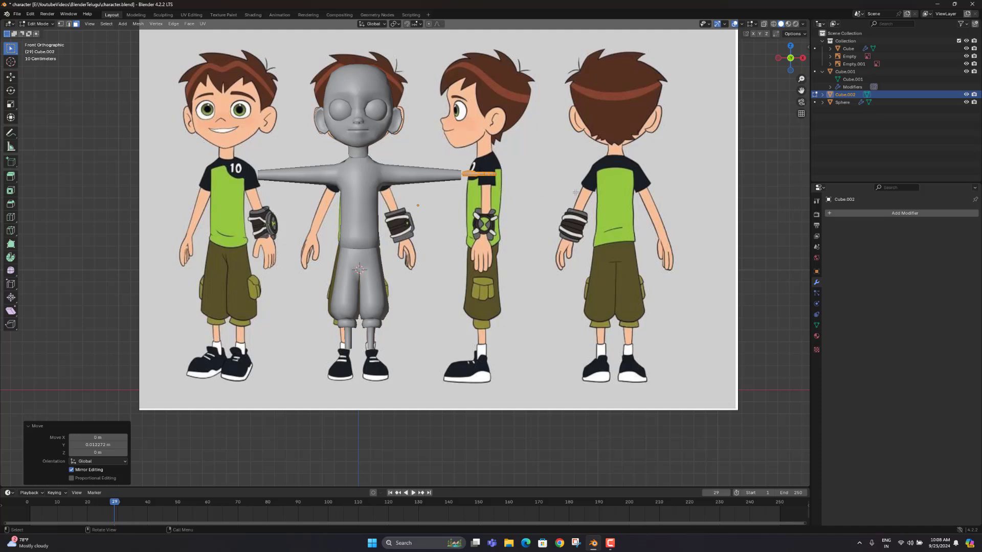
scroll(454, 172, up, 3)
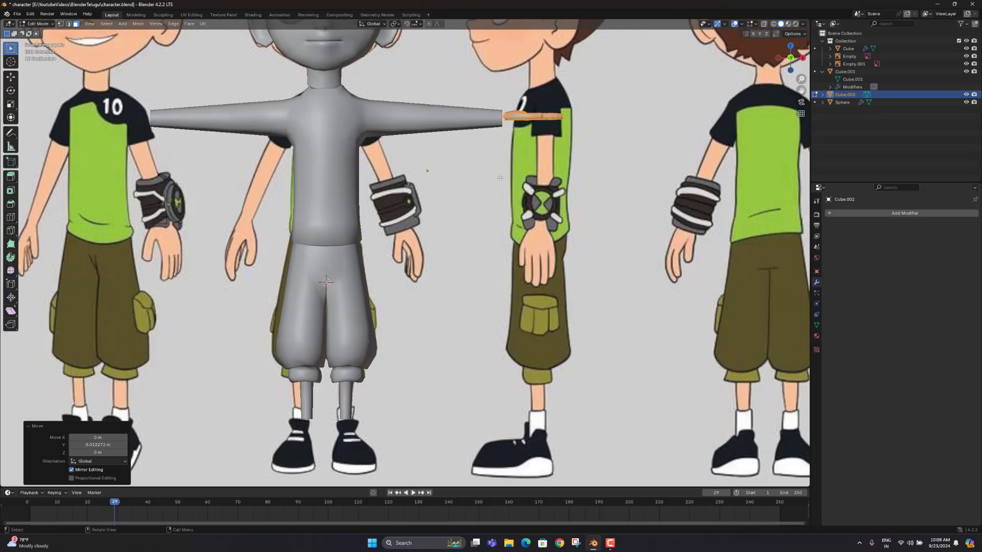
middle_drag(500, 178, 436, 202)
middle_drag(489, 174, 462, 220)
scroll(502, 250, up, 5)
scroll(501, 249, down, 8)
key(KP_1)
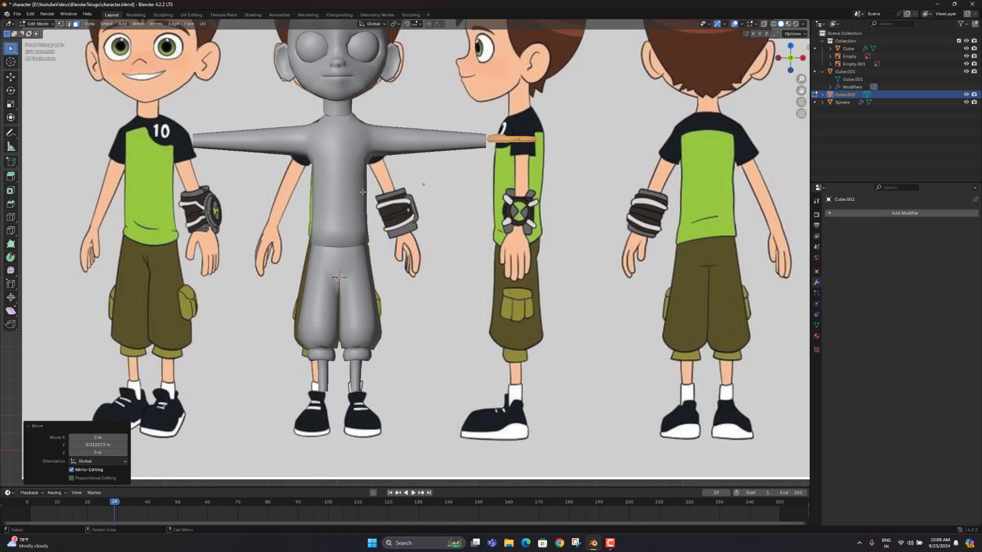
Deselect the hand's mesh, return to Object Mode and apply the hand's location, rotation and scale
middle_drag(495, 140, 423, 212)
scroll(526, 228, up, 3)
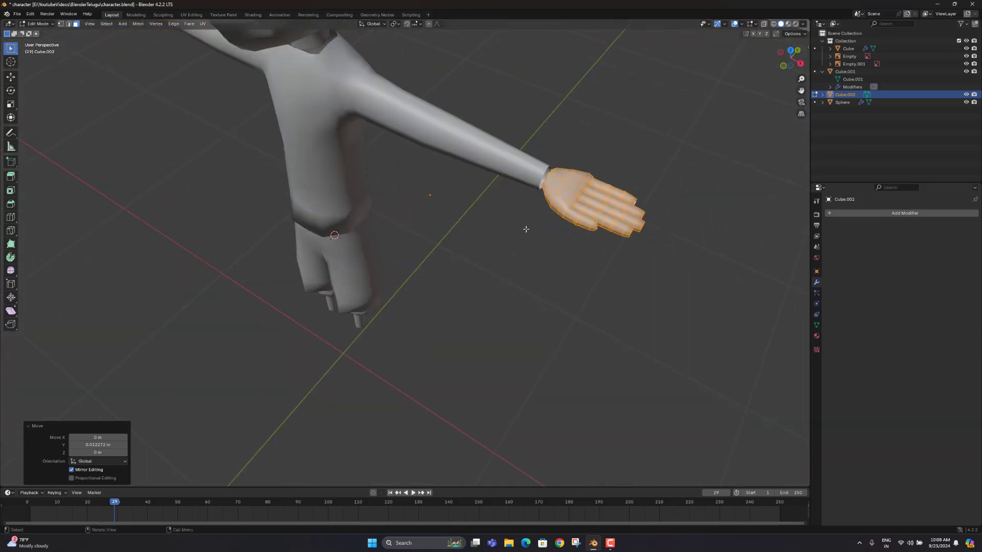
middle_drag(526, 228, 470, 240)
scroll(420, 372, up, 2)
middle_drag(420, 372, 283, 308)
scroll(456, 313, up, 3)
key(1)
key(alt+a)
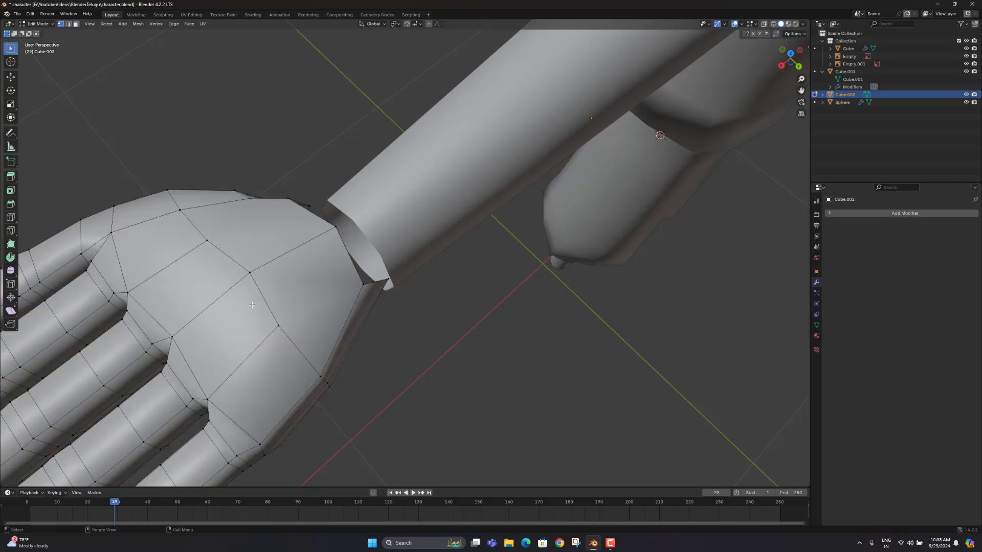
key(Tab)
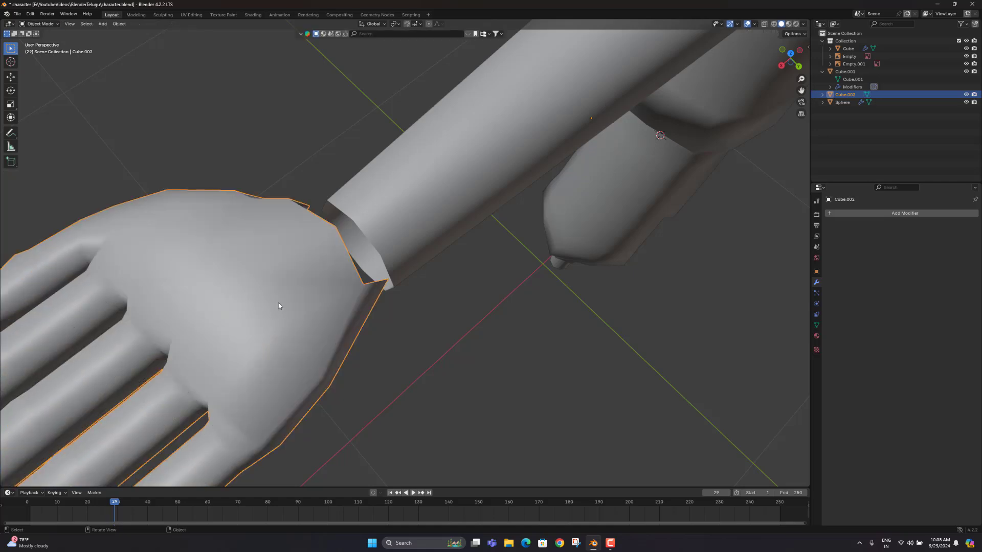
key(ctrl+a)
click(254, 328)
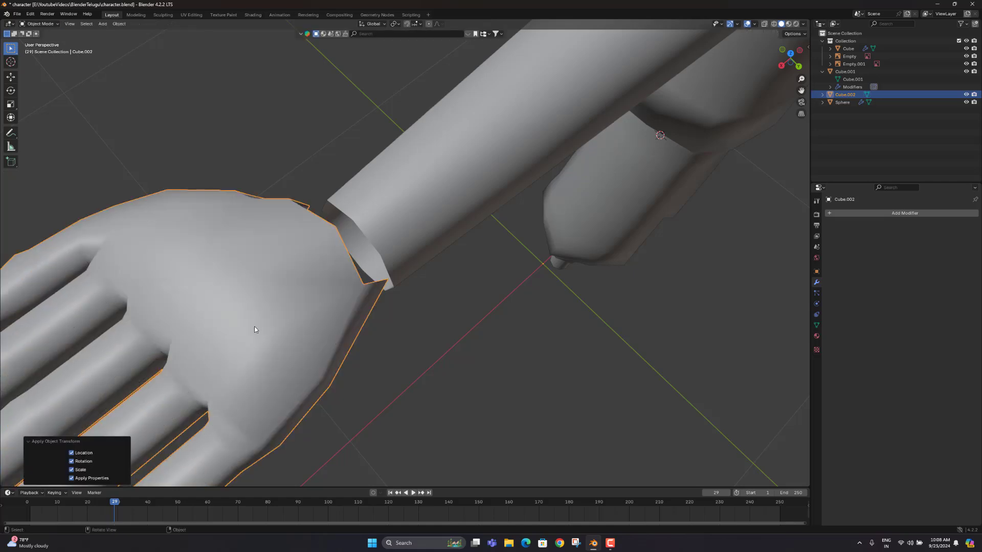
Knife-cut an arch on the back of the hand toward the wrist, joining the two middle-row vertices on either side of the central one
key(Tab)
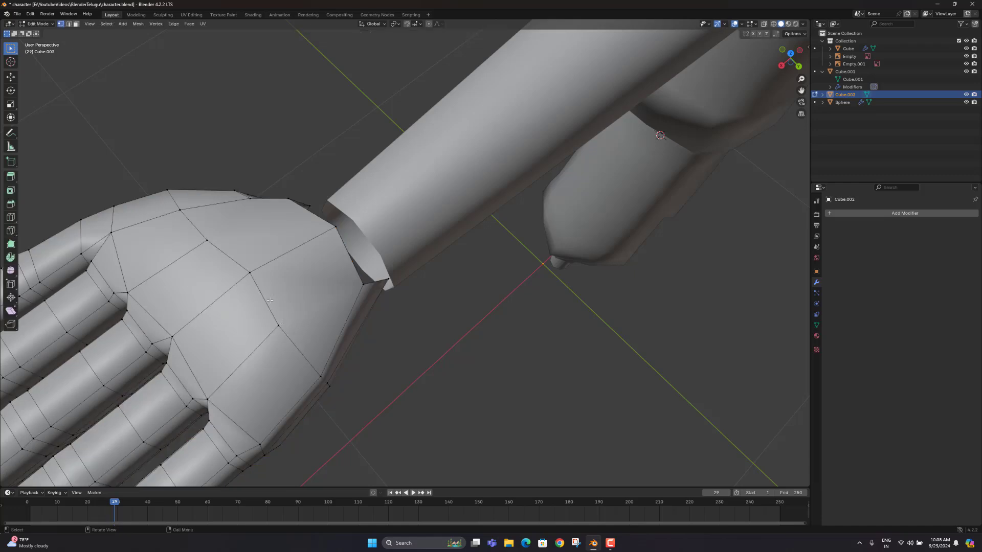
middle_drag(279, 304, 292, 308)
shift+middle_drag(460, 322, 452, 245)
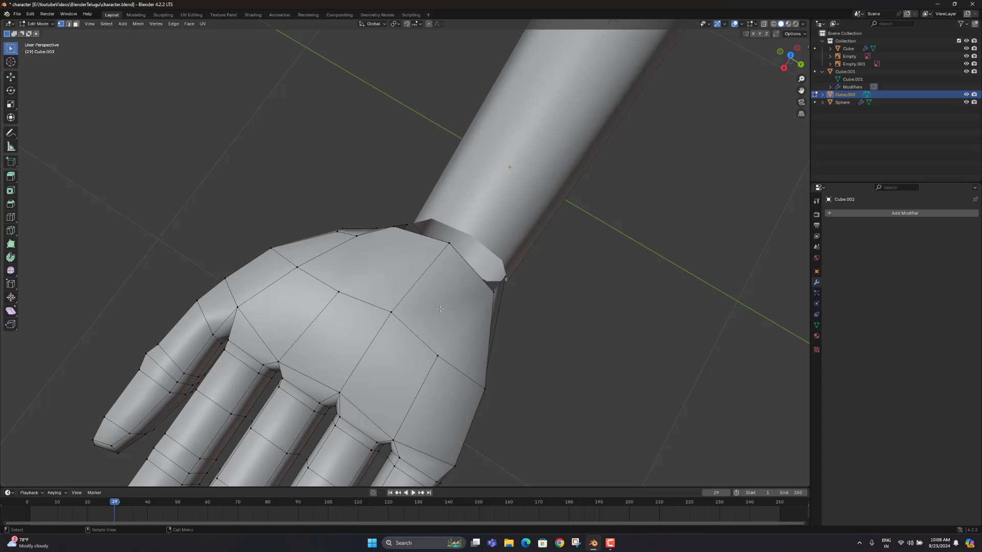
key(k)
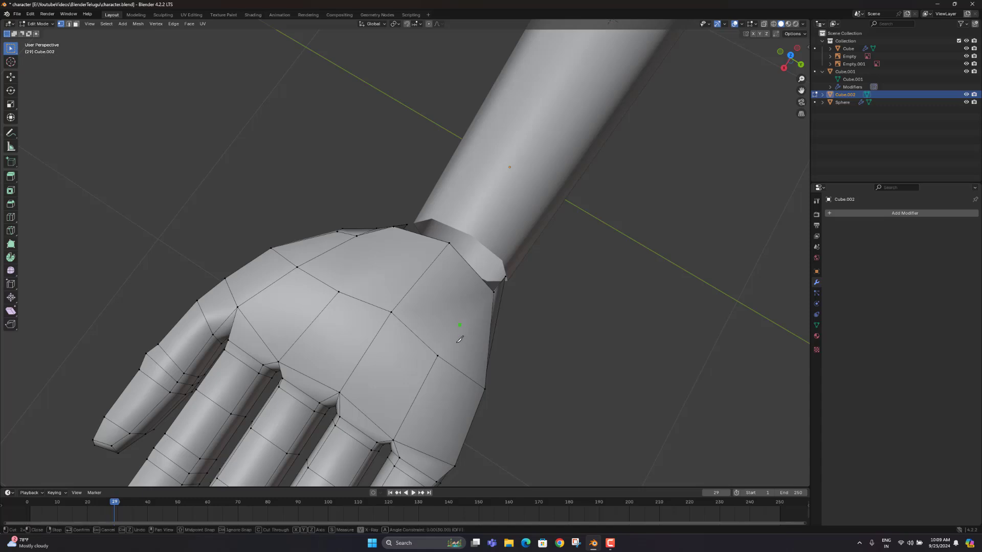
click(456, 306)
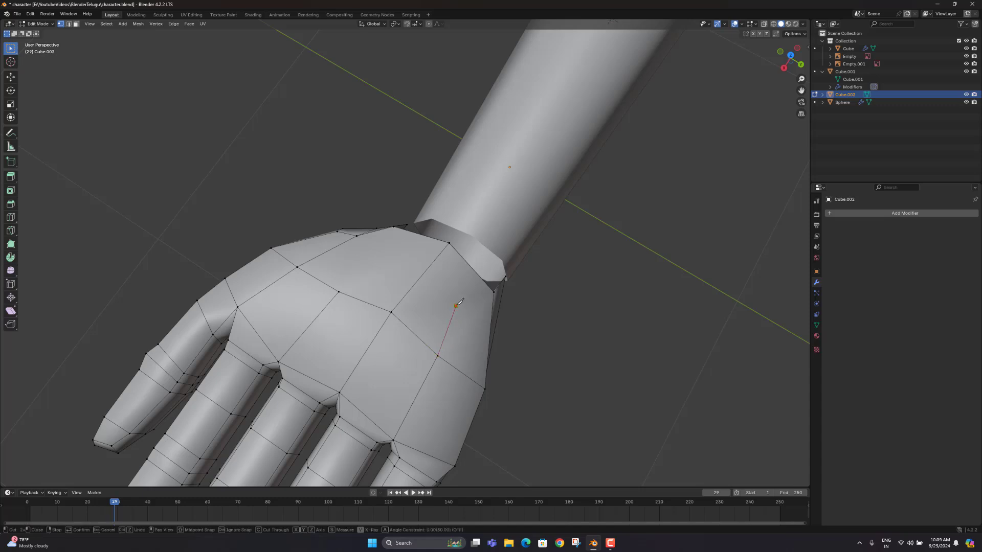
click(425, 272)
click(379, 261)
click(340, 291)
key(Return)
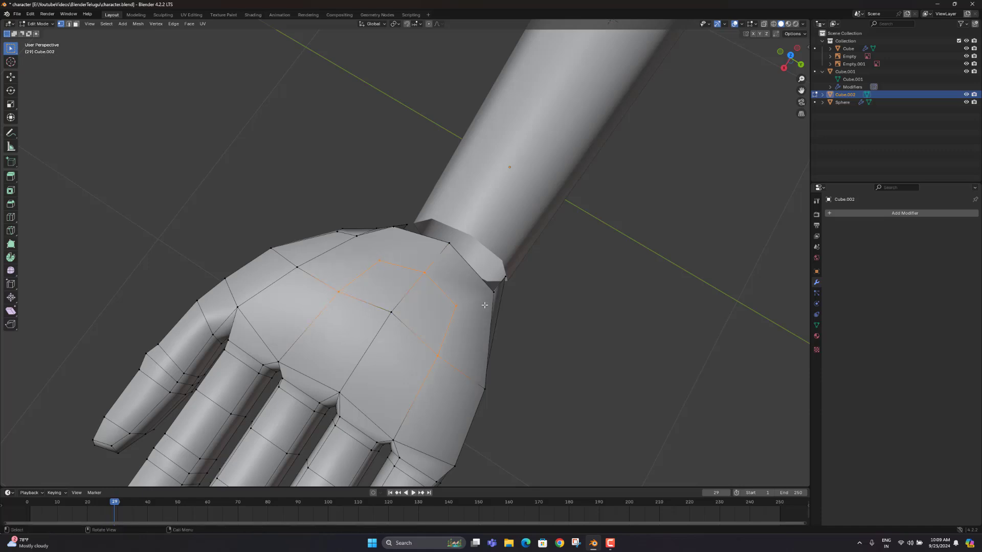
Knife-cut an edge from the arch's corner on the little-finger side to the adjacent vertex of the wrist opening
key(k)
click(454, 305)
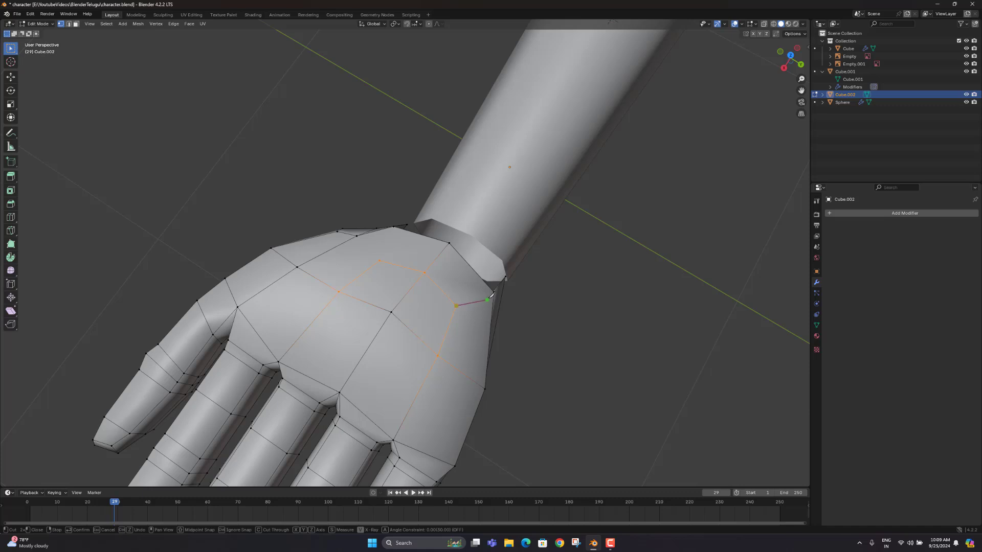
click(482, 287)
key(Return)
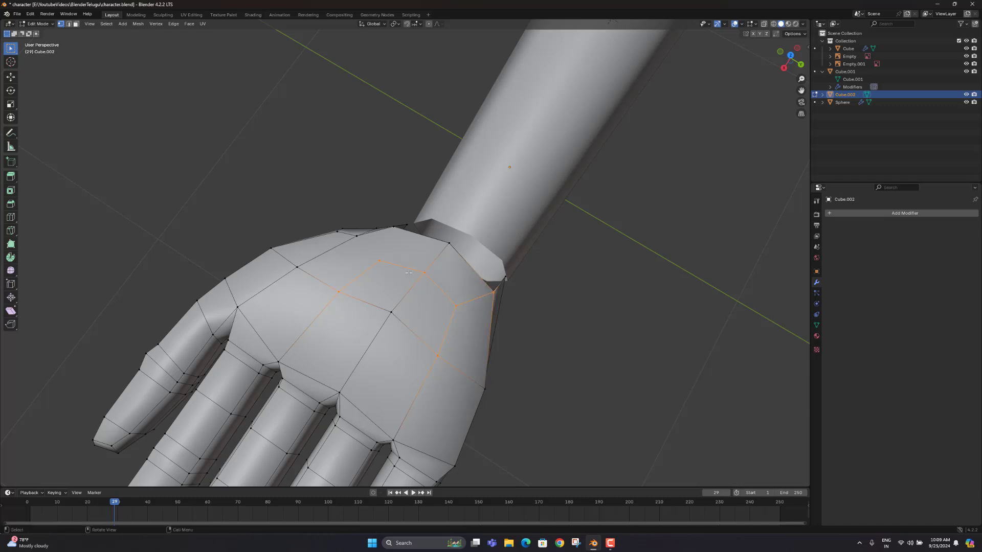
Try to knife-cut an edge from the arch's thumb-side corner to the nearby vertex on the side of the hand
key(k)
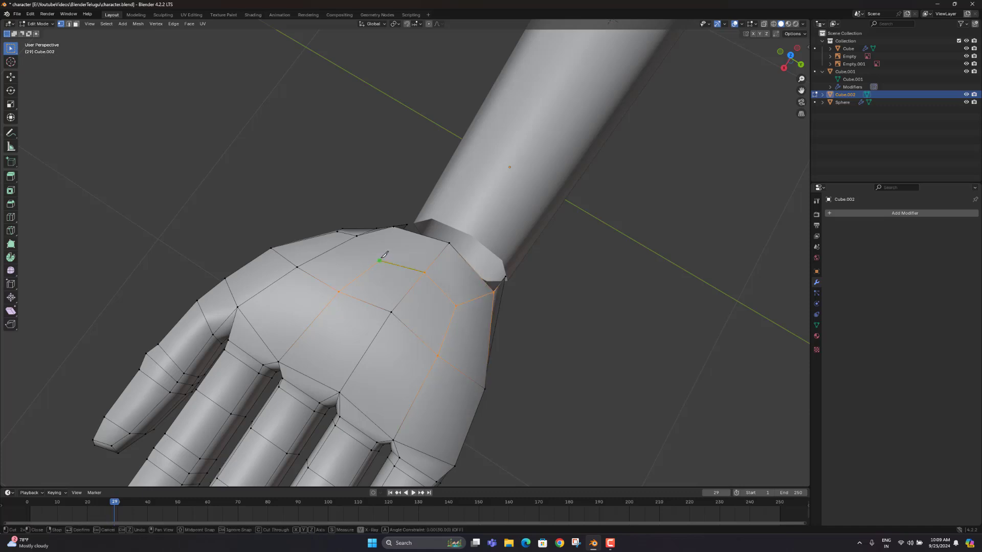
click(379, 260)
click(358, 235)
key(Return)
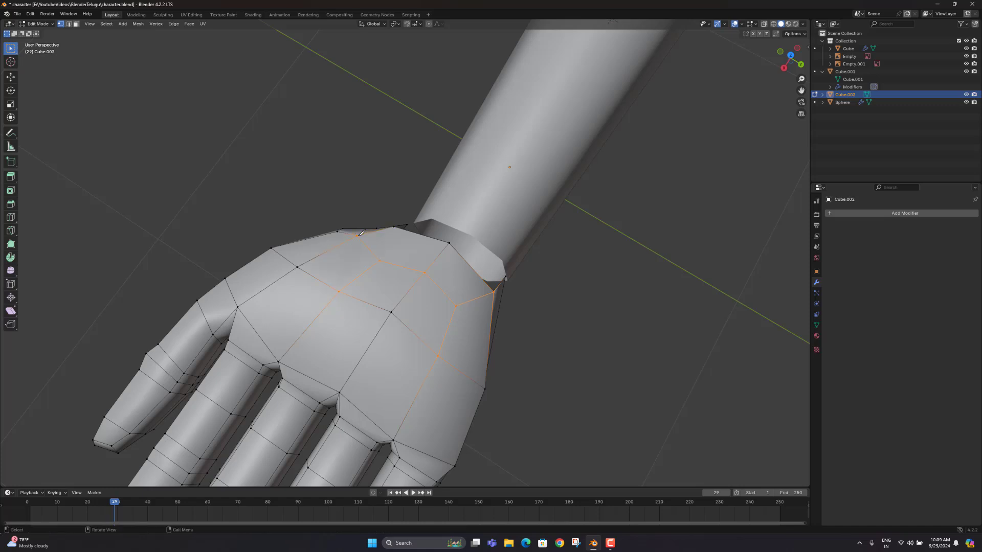
middle_drag(362, 233, 388, 249)
scroll(484, 359, down, 4)
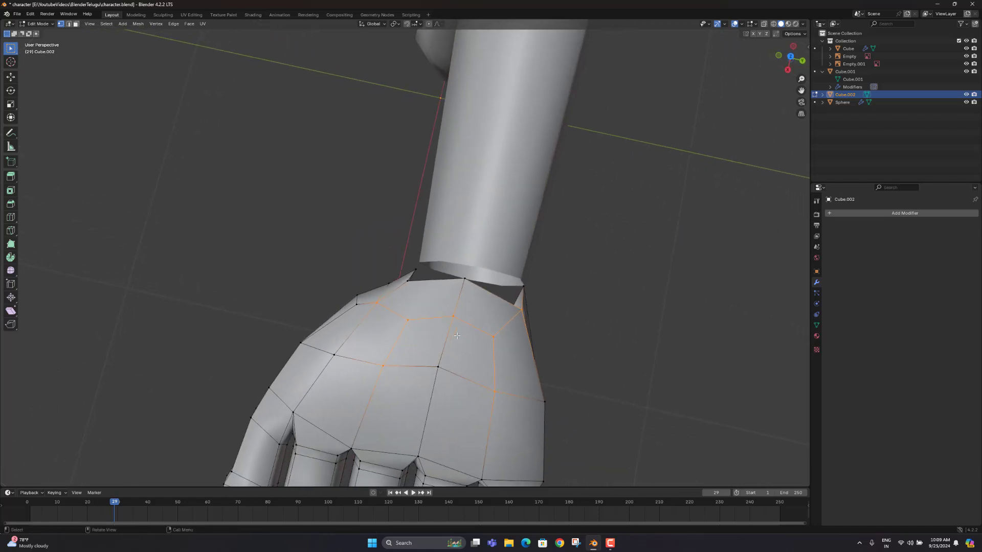
Try to knife-cut an edge from the arch's thumb-side corner to the thumb-side vertex of the wrist opening
scroll(413, 345, up, 1)
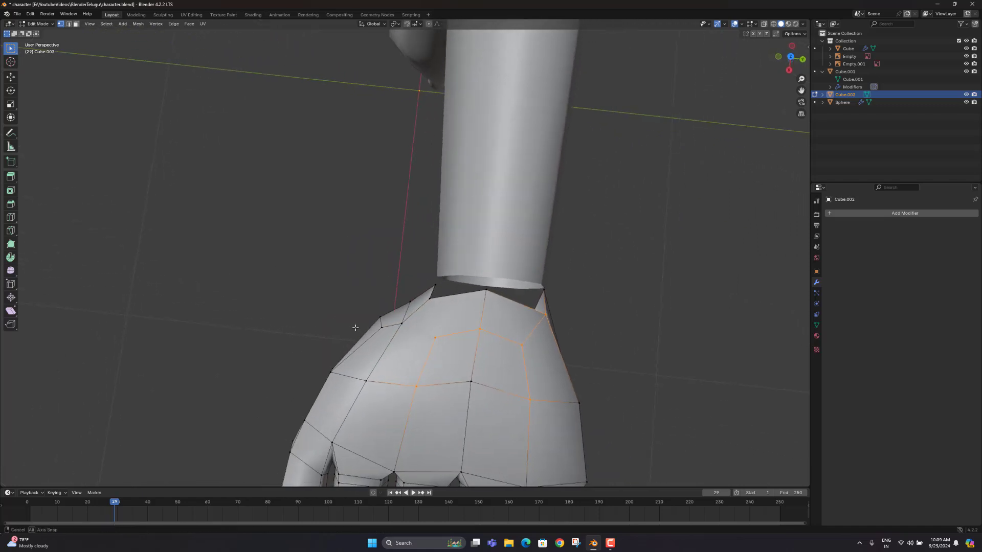
key(k)
click(434, 338)
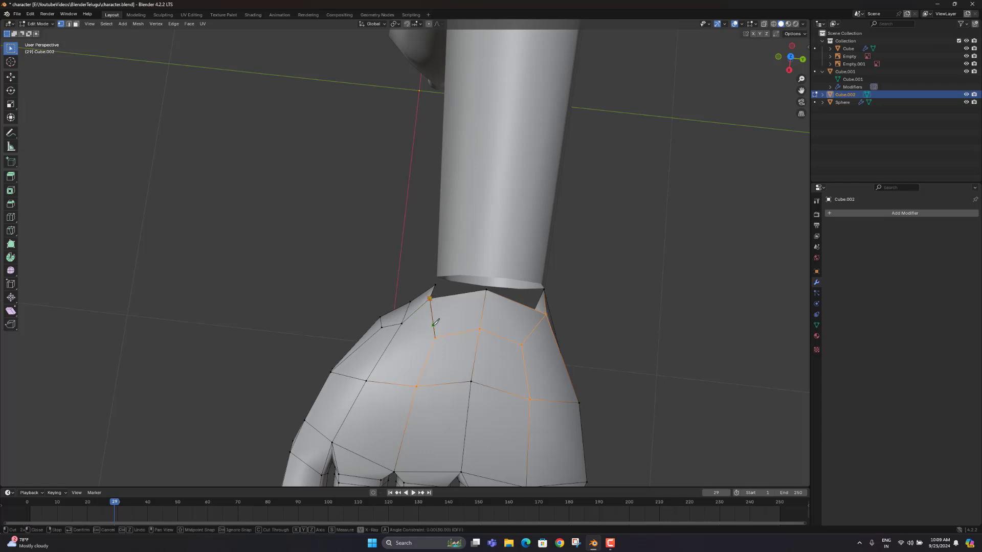
key(Return)
middle_drag(436, 322, 456, 327)
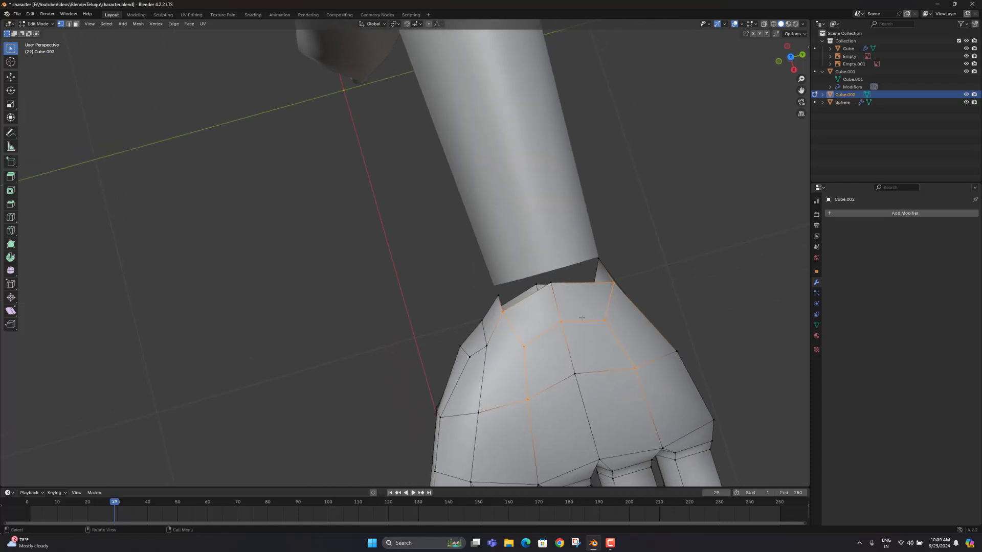
middle_drag(547, 321, 553, 258)
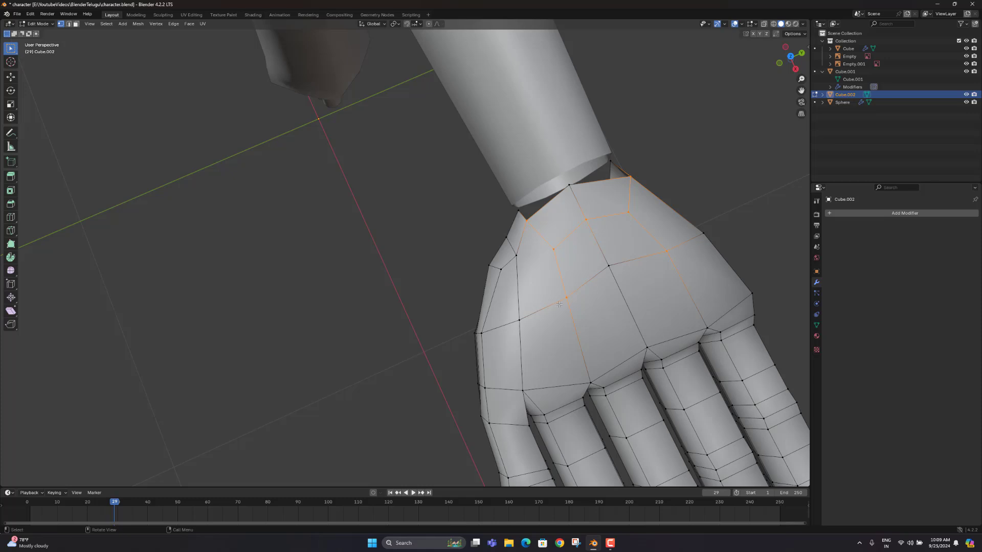
middle_drag(527, 256, 593, 251)
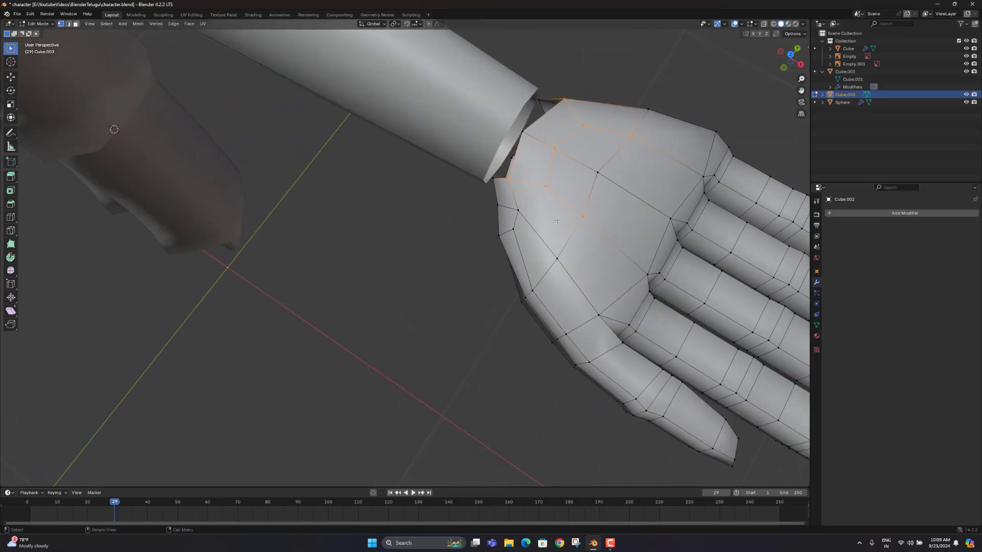
Knife-cut an edge from the arch's thumb-side corner to the side vertex just below the wrist opening
middle_drag(539, 216, 415, 291)
scroll(415, 291, up, 4)
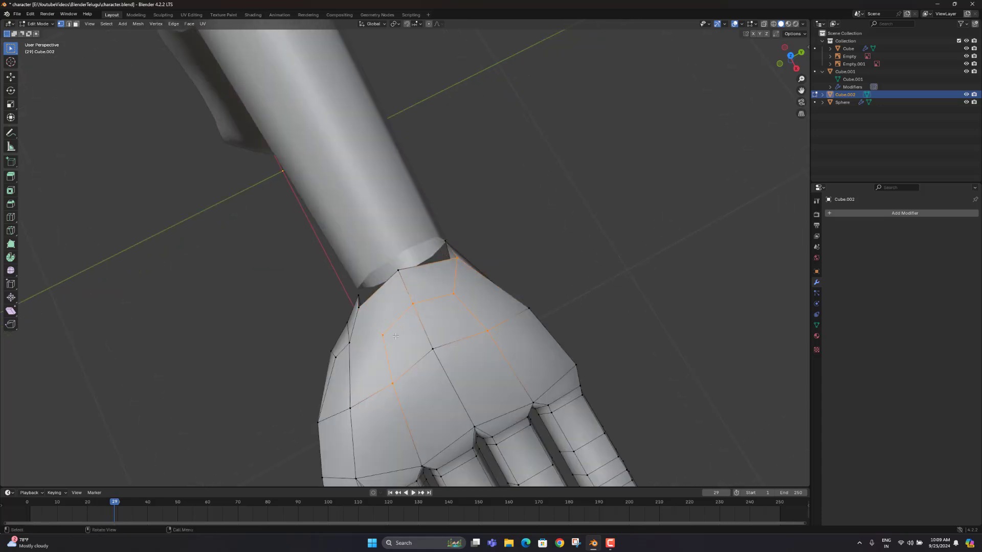
key(k)
click(382, 335)
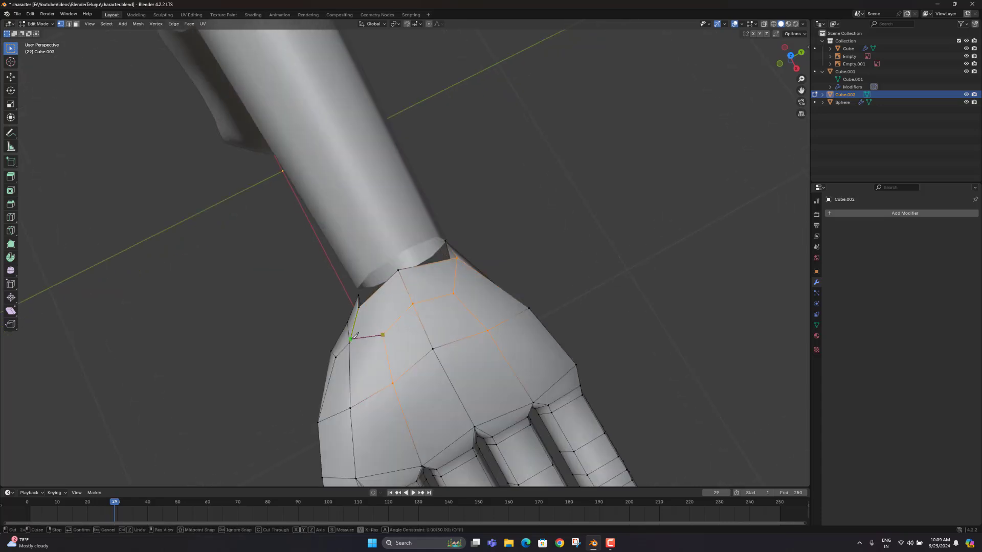
click(349, 342)
key(Return)
middle_drag(352, 339, 427, 336)
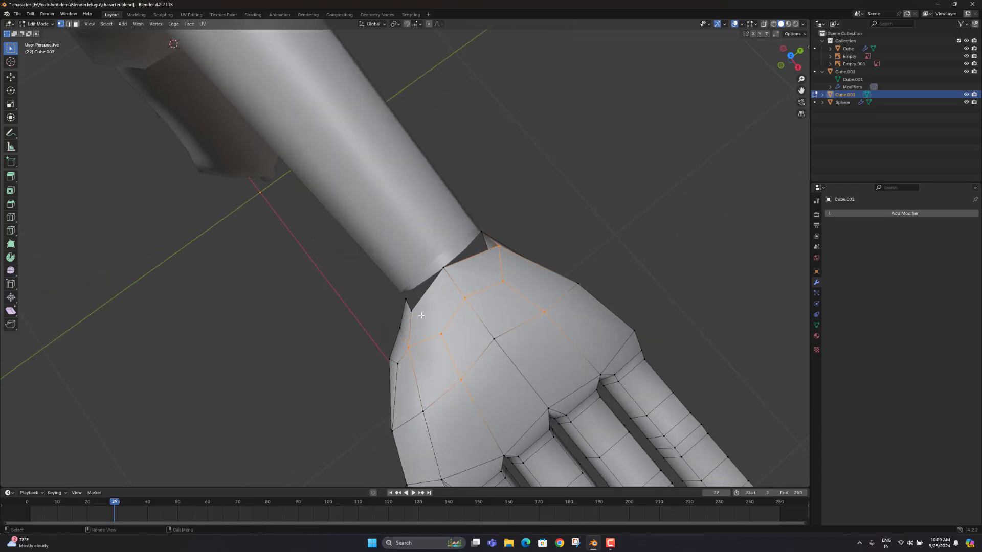
scroll(476, 324, down, 6)
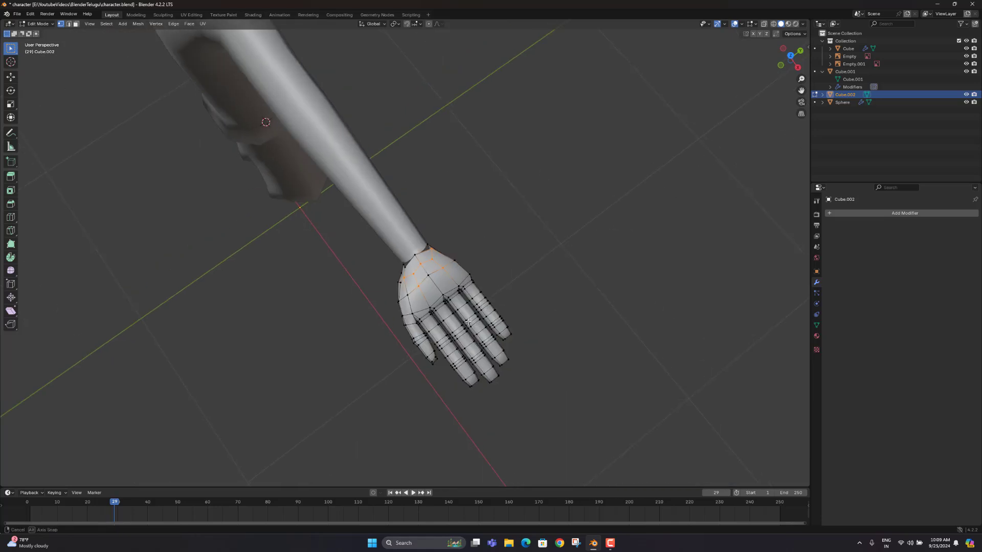
Isolate the hand and knife-cut an arch across the wrist end of its palm side
middle_drag(473, 324, 373, 270)
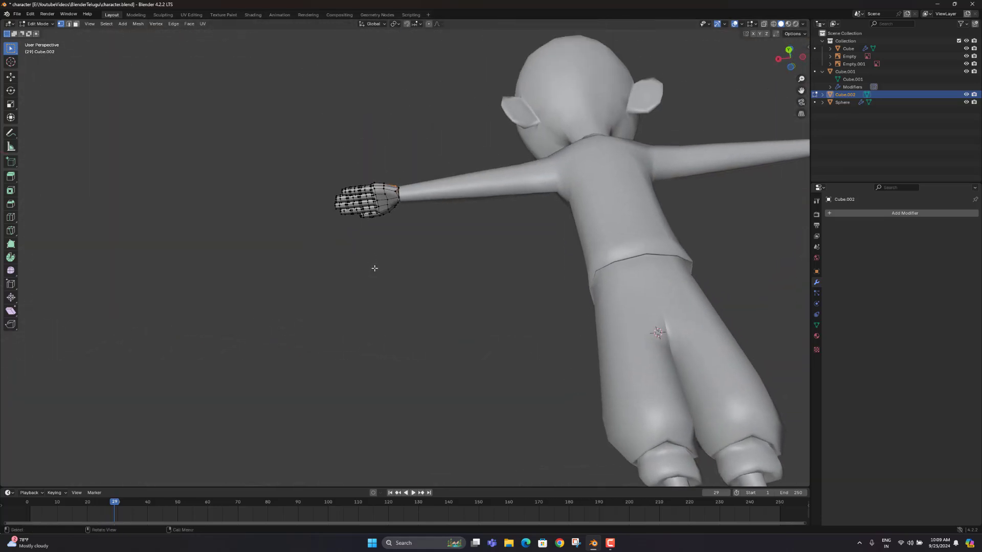
key(KP_Divide)
middle_drag(549, 190, 486, 255)
scroll(463, 281, up, 3)
key(k)
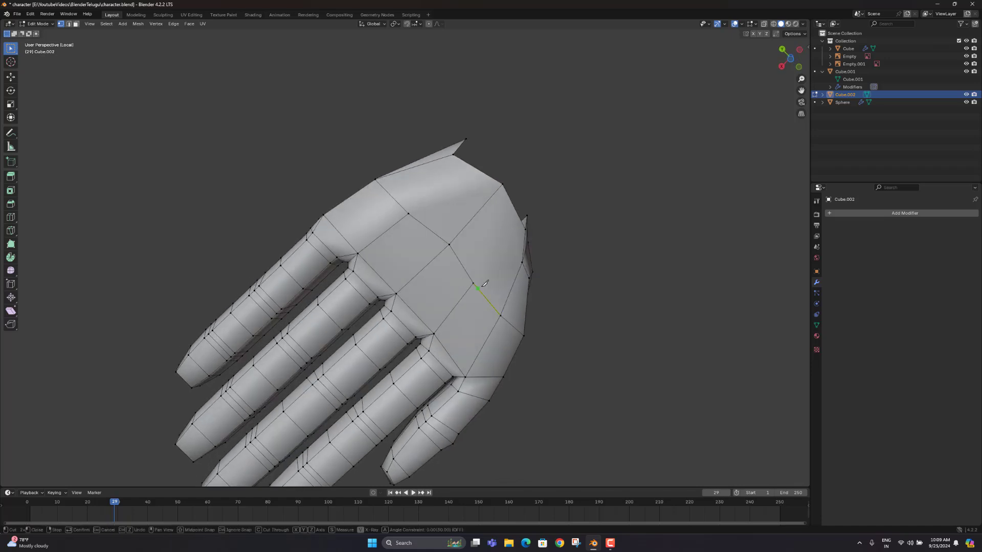
click(502, 242)
click(482, 207)
click(450, 188)
click(412, 211)
key(Return)
Knife-cut edges from the palm arch's little-finger-side and thumb-side corners to the nearby vertices of the wrist opening
key(k)
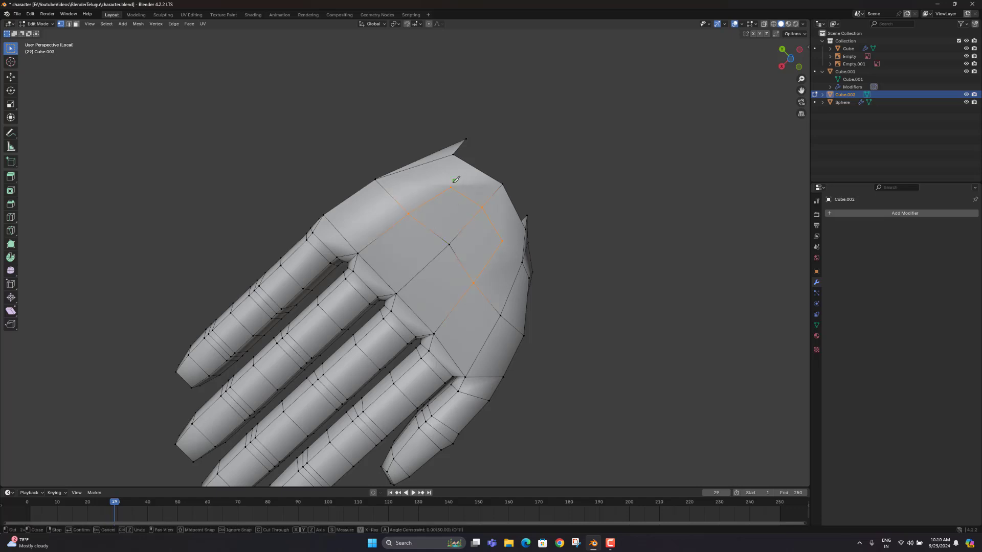
click(453, 153)
key(Return)
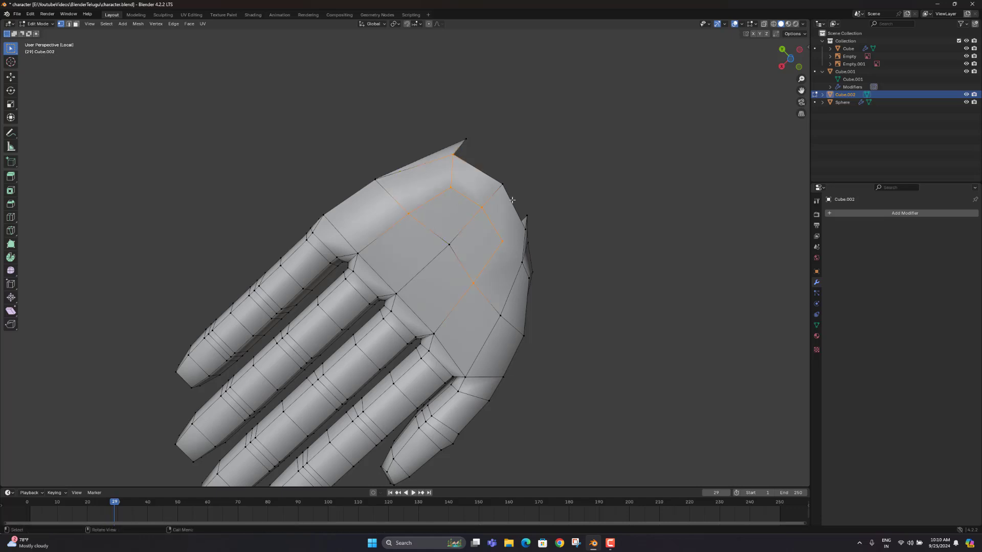
key(k)
click(503, 240)
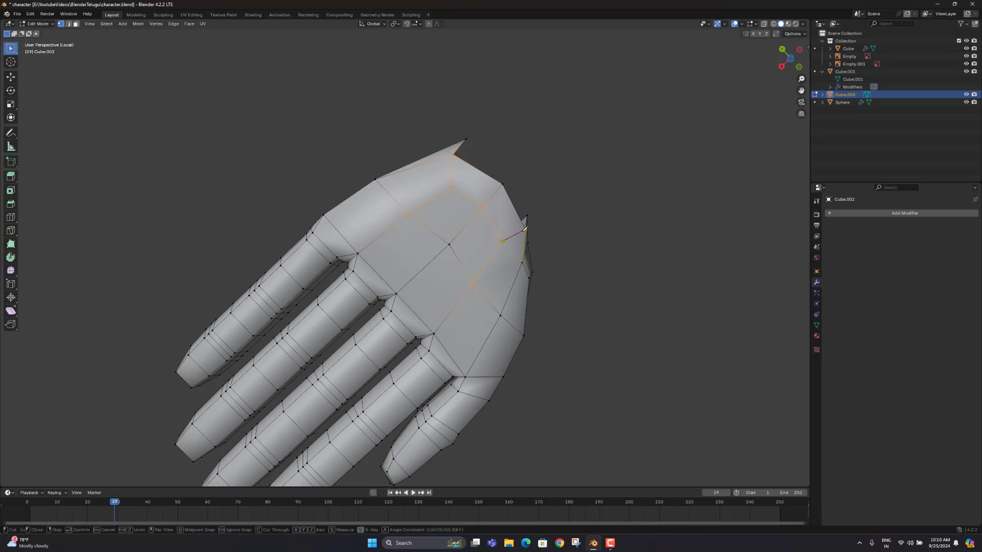
click(522, 231)
key(Return)
Reposition two neighbouring vertices on the thumb side of the hand near the wrist opening to smooth its outline
middle_drag(518, 230, 411, 138)
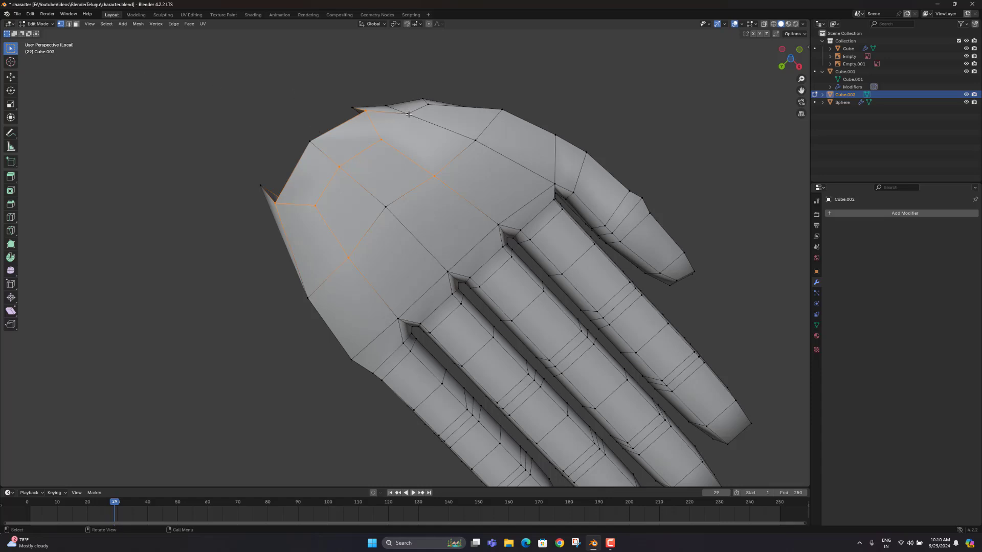
scroll(409, 114, up, 8)
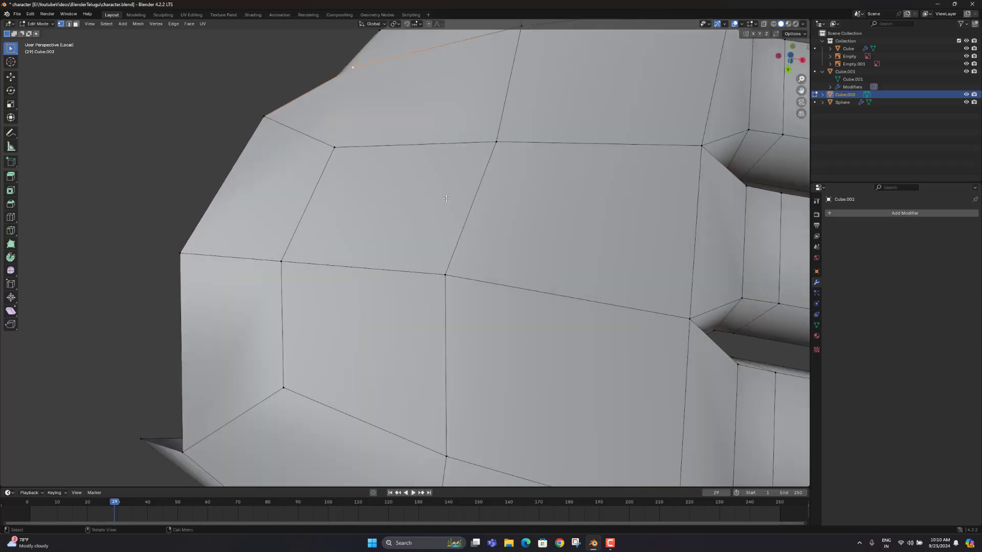
key(g)
click(429, 179)
scroll(368, 143, down, 8)
middle_drag(368, 143, 376, 375)
scroll(375, 375, up, 5)
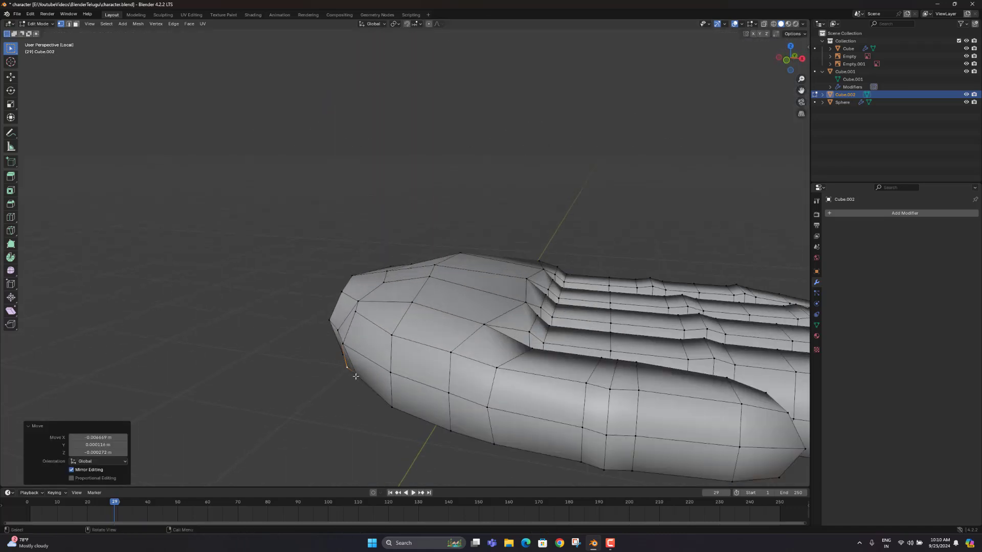
click(356, 377)
key(g)
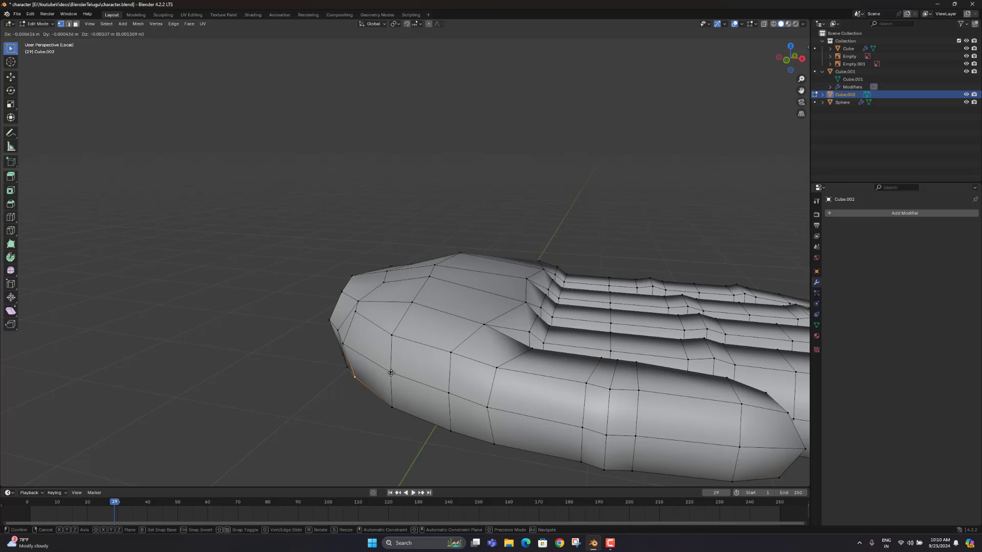
click(391, 373)
Select the wrist opening's edge loop and scale it down along Z
scroll(391, 373, down, 5)
mouse_move(391, 372)
middle_down()
mouse_move(461, 364)
mouse_move(463, 392)
mouse_move(404, 362)
middle_up()
click(461, 356)
key(KP_3)
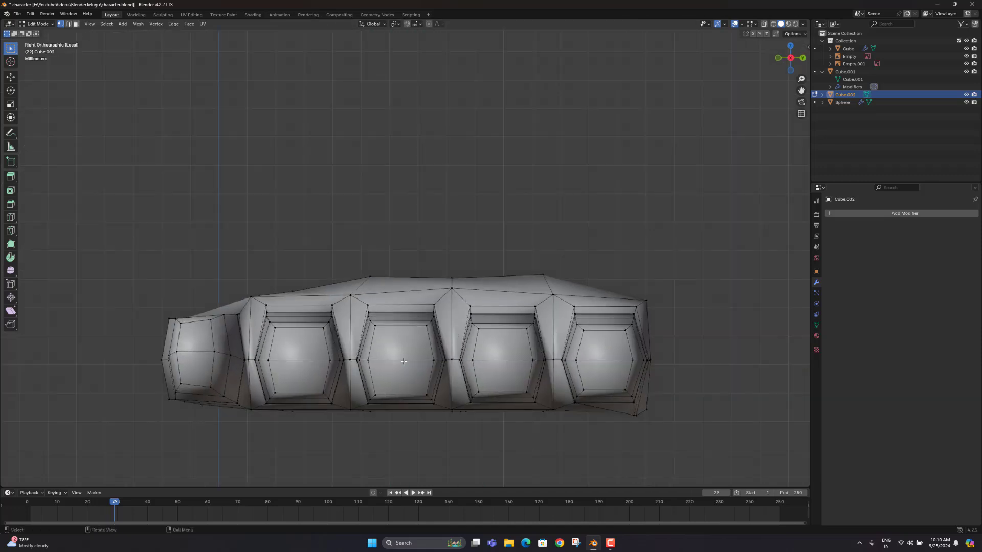
key(KP_7)
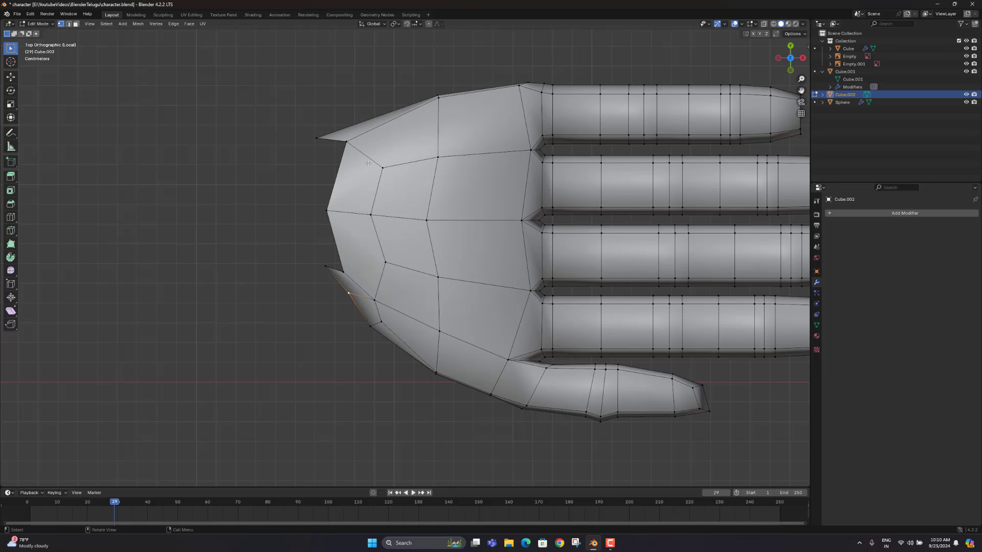
key(2)
click(341, 172)
alt+click(336, 237)
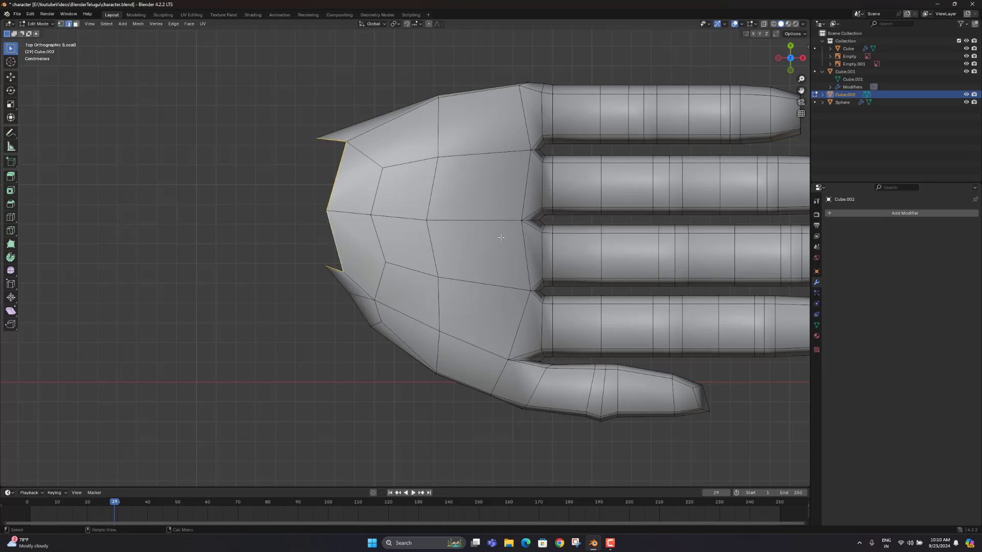
key(s)
key(z)
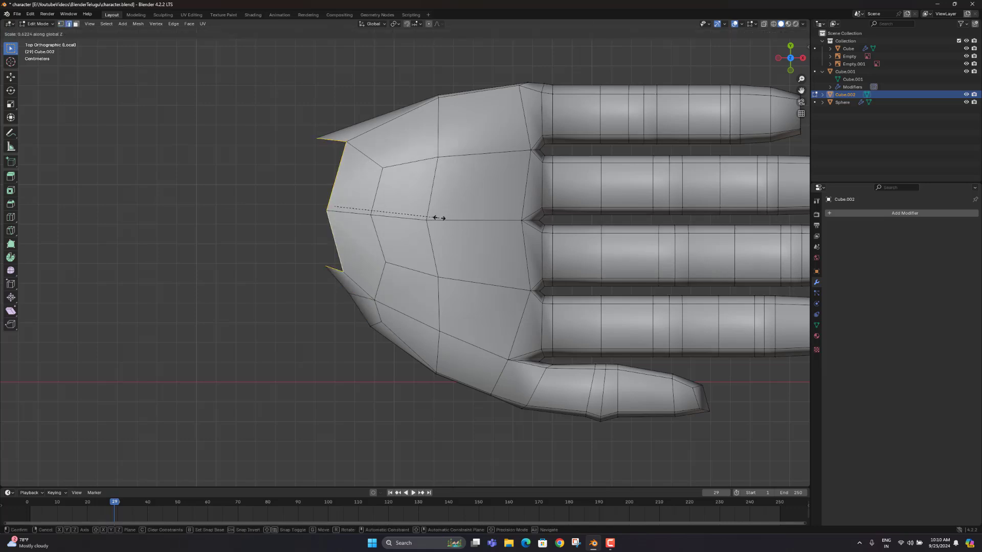
click(416, 224)
Flatten the wrist opening's edge loop by scaling it to 0 along X
middle_drag(416, 223, 304, 202)
key(s)
key(z)
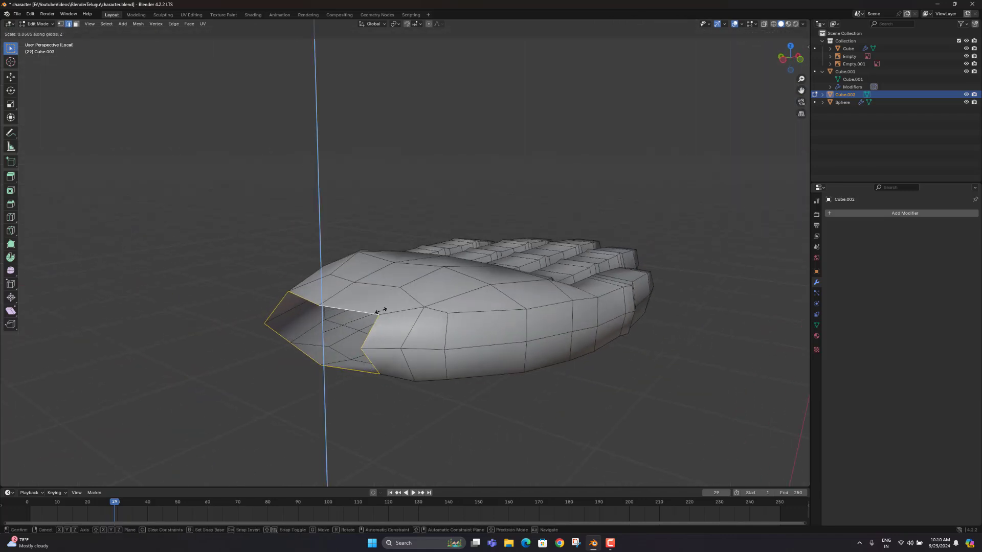
key(y)
key(x)
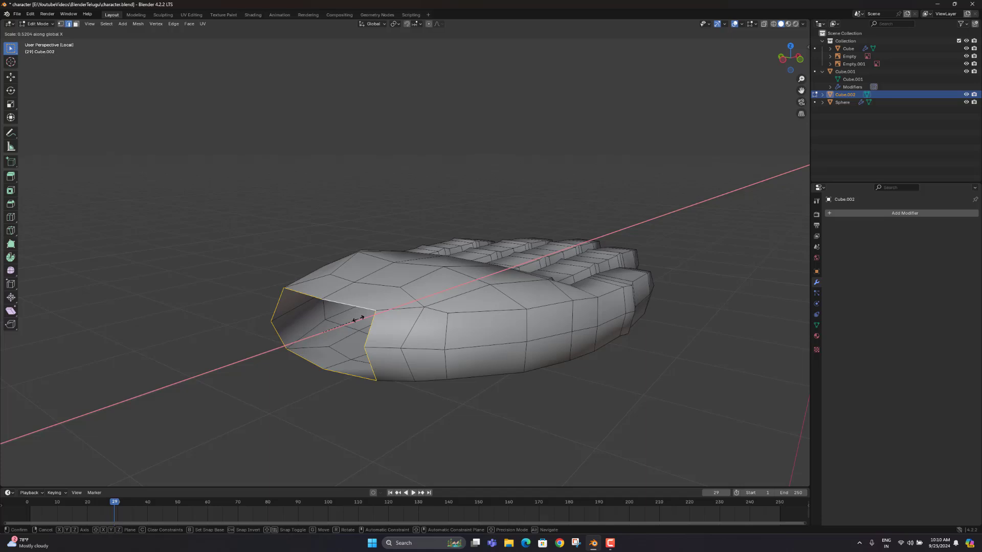
key(0)
click(358, 319)
Show the whole character again and examine how the hand's wrist lines up with the arm's end
middle_drag(358, 318, 292, 377)
key(KP_3)
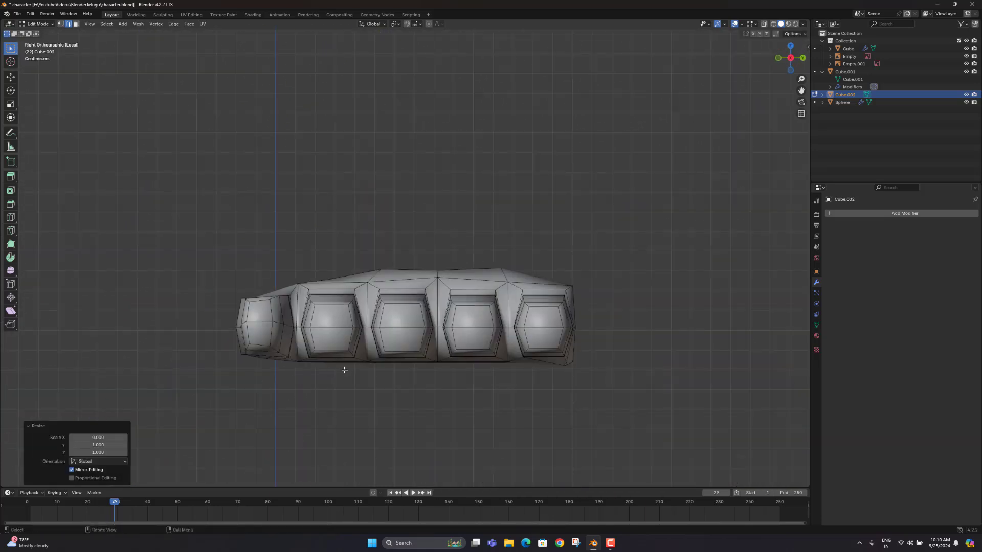
key(KP_7)
key(KP_Divide)
key(KP_7)
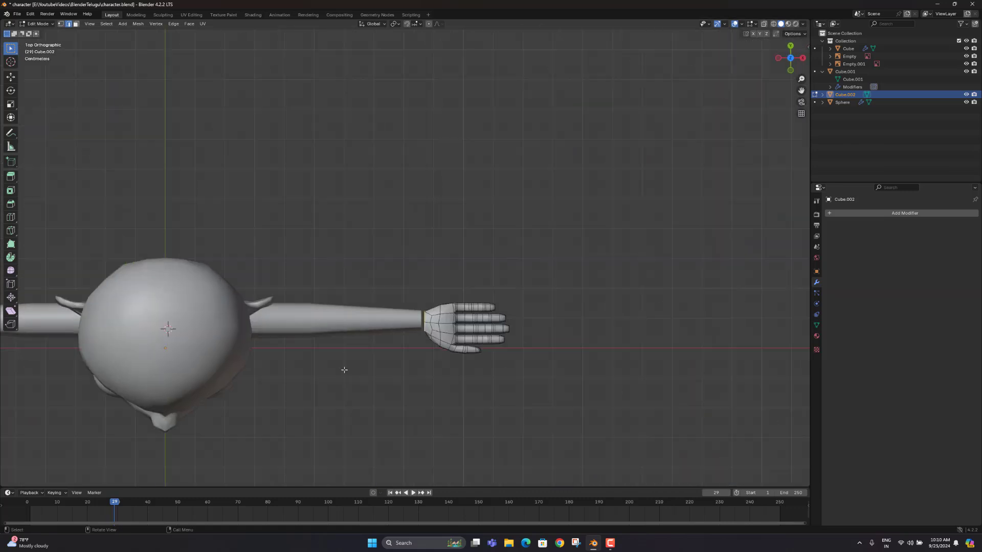
scroll(455, 377, up, 7)
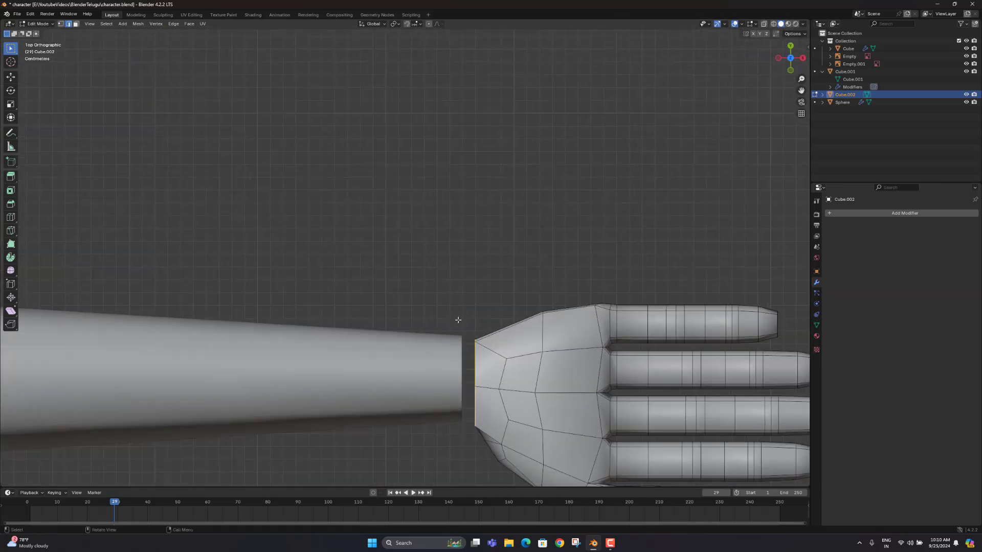
shift+middle_drag(456, 376, 511, 247)
scroll(472, 236, down, 6)
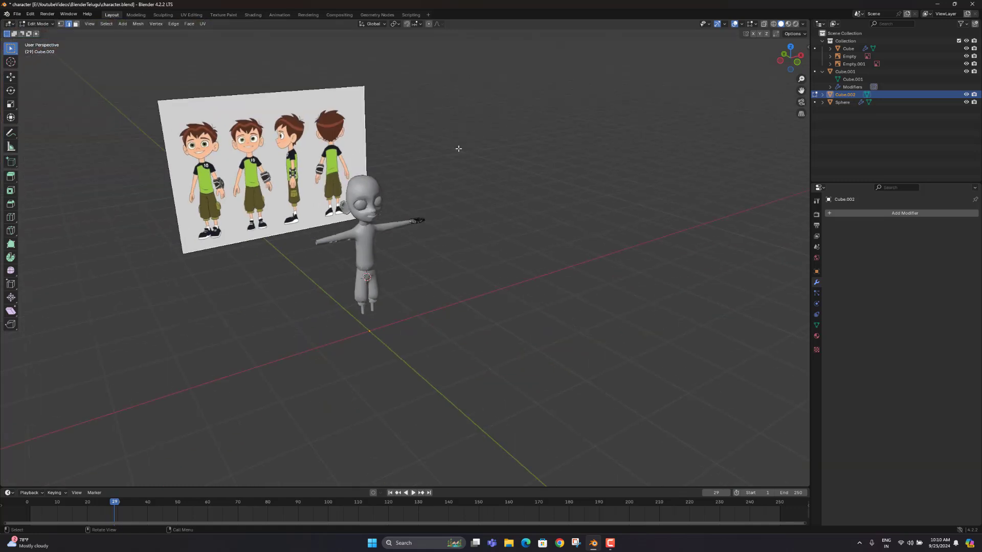
middle_drag(458, 149, 326, 270)
scroll(358, 250, up, 7)
shift+middle_drag(390, 230, 230, 224)
scroll(426, 280, up, 4)
scroll(350, 323, up, 2)
Move the entire hand mesh about 0.007 m along Y to align its wrist with the arm
key(Tab)
click(477, 278)
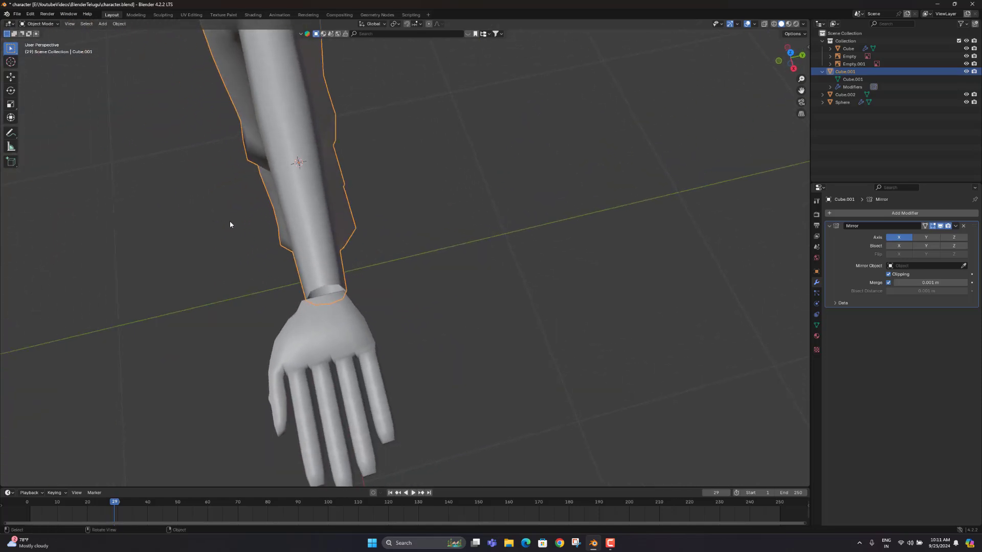
click(314, 344)
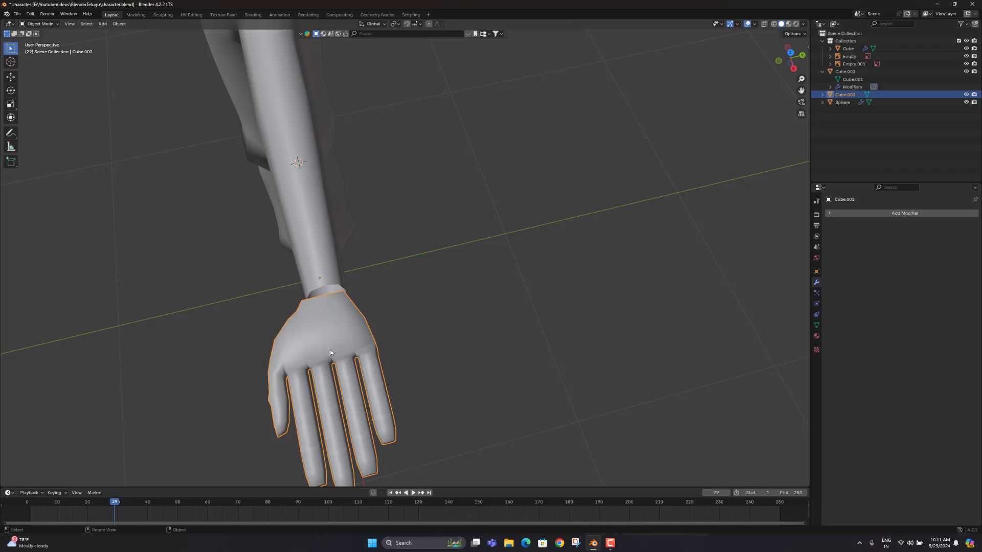
key(Tab)
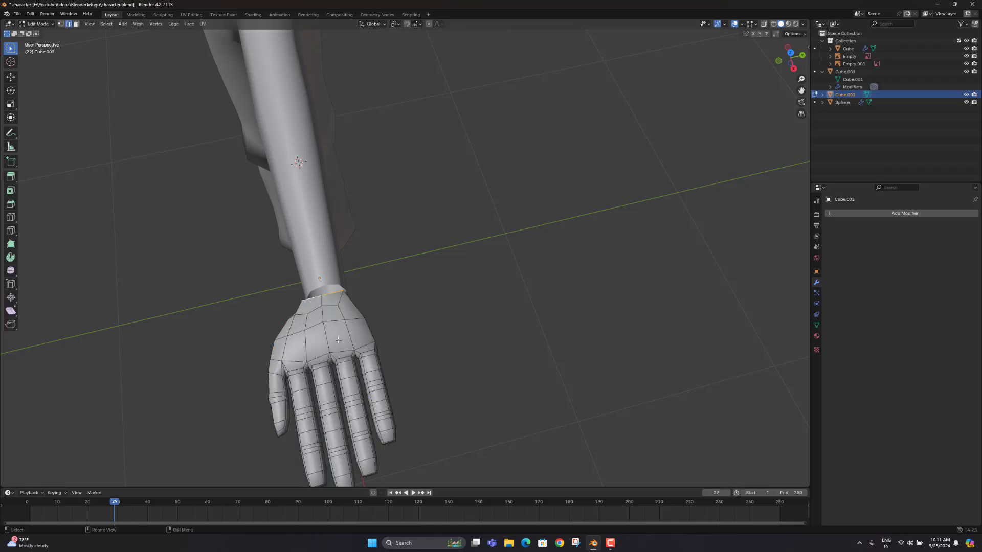
key(3)
key(q)
key(Escape)
key(a)
key(g)
key(y)
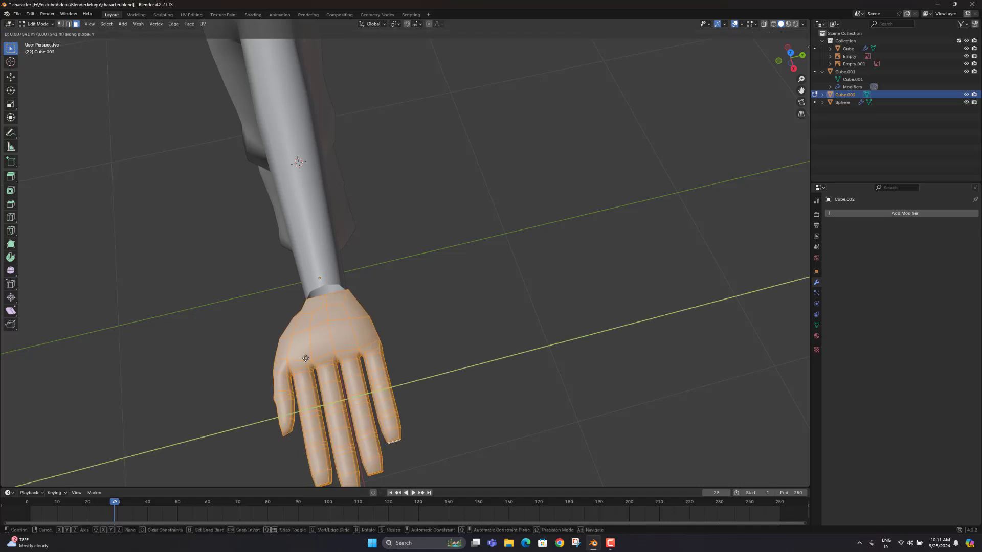
click(306, 357)
key(Tab)
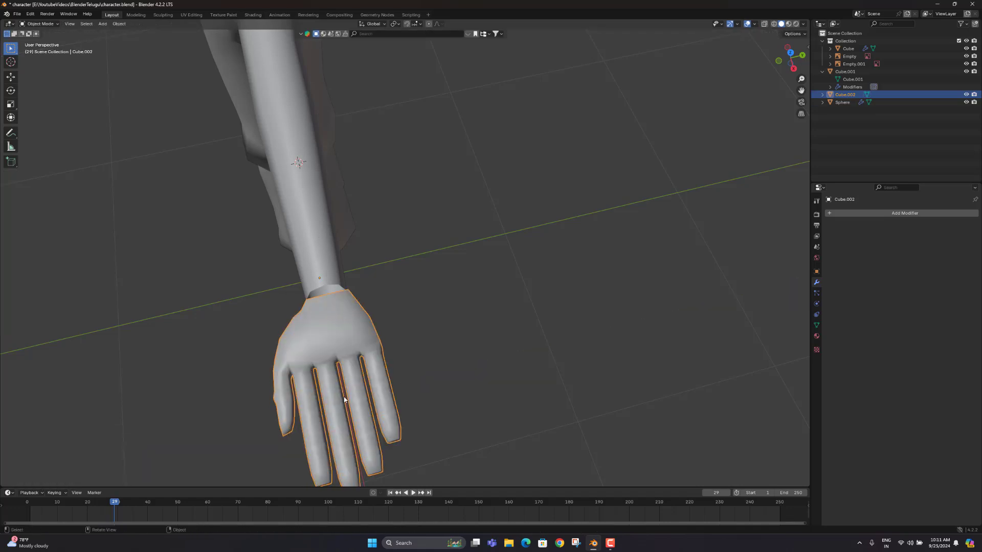
Join the hand and the body into one object so the body's Mirror modifier includes the hand
shift+click(316, 174)
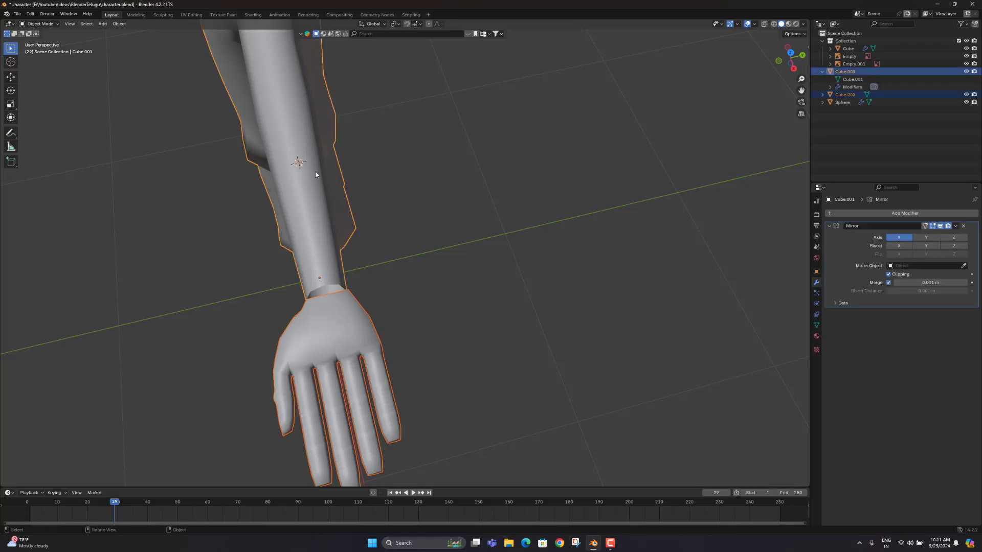
key(ctrl+j)
scroll(293, 162, down, 9)
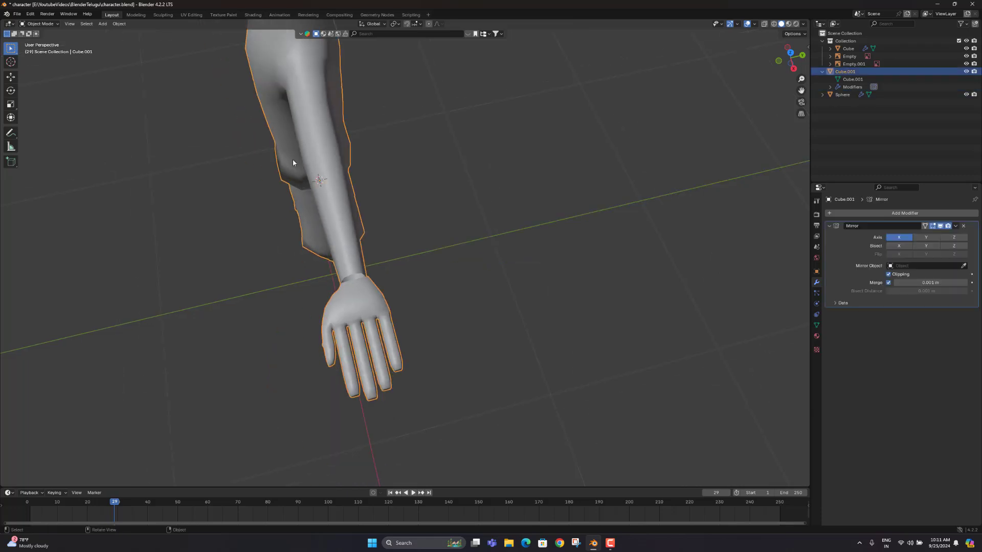
middle_drag(277, 173, 355, 93)
scroll(213, 193, up, 3)
middle_drag(213, 193, 231, 313)
shift+middle_drag(230, 313, 351, 234)
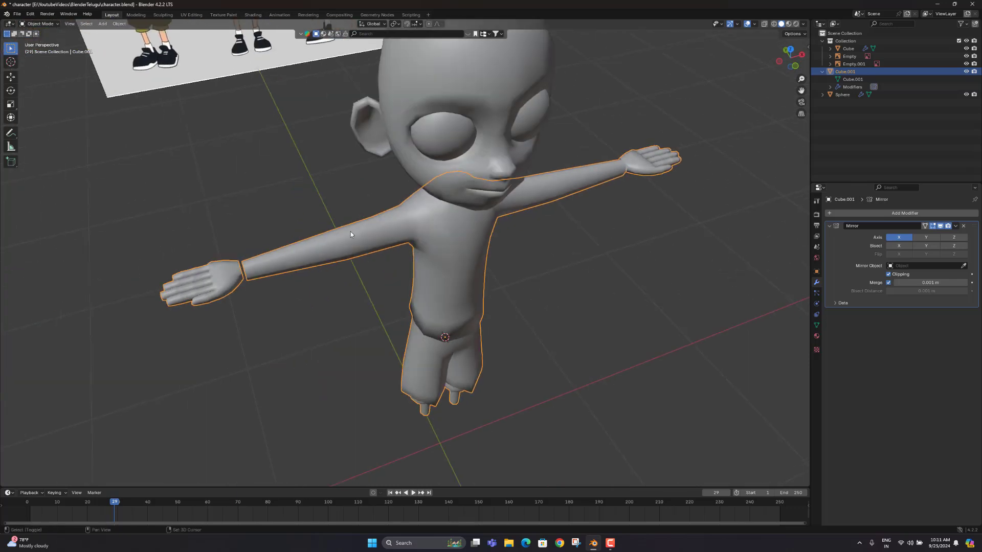
middle_drag(261, 283, 342, 243)
Merge at center the middle wrist vertex on the back of the hand with the facing arm-end vertex
key(Tab)
middle_drag(376, 321, 440, 271)
scroll(409, 225, up, 3)
scroll(551, 317, up, 2)
scroll(550, 322, down, 2)
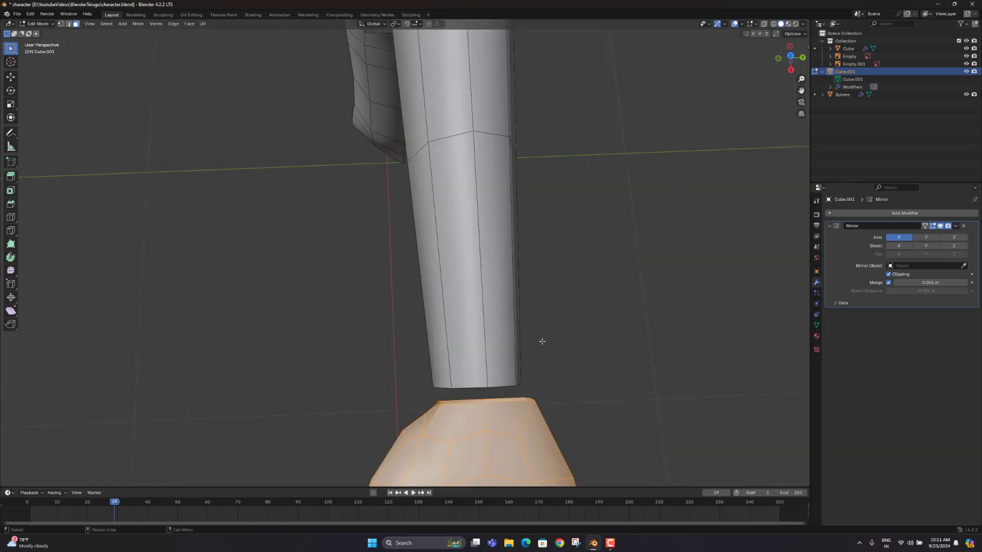
middle_drag(531, 337, 526, 330)
middle_drag(485, 268, 260, 301)
click(481, 285)
shift+click(483, 264)
key(m)
click(483, 264)
Merge at center the next hand and arm vertex pair on the back of the wrist, toward the little finger
click(289, 332)
shift+click(285, 311)
key(m)
click(285, 310)
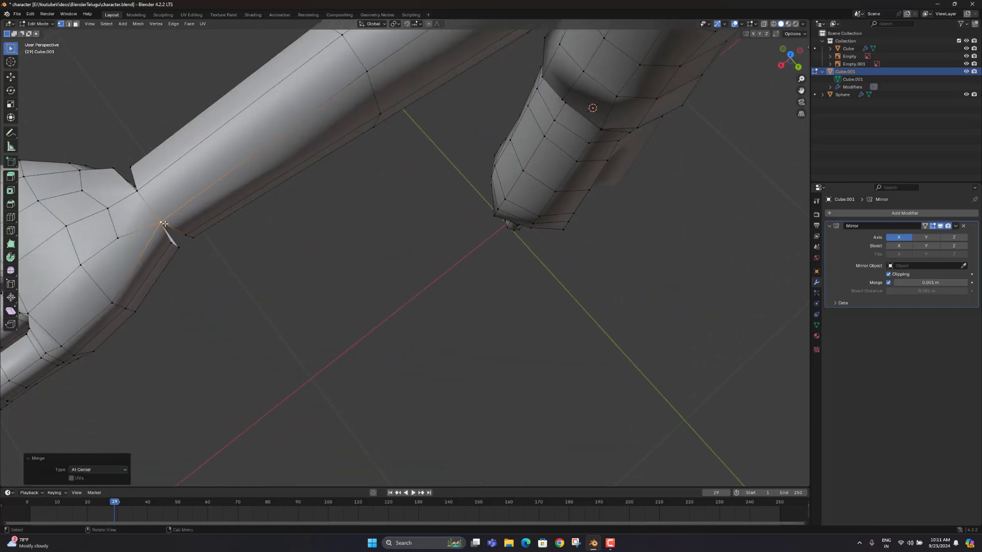
Merge at center the hand and arm vertices on the little-finger side of the wrist
middle_drag(169, 238, 229, 271)
key(KP_Decimal)
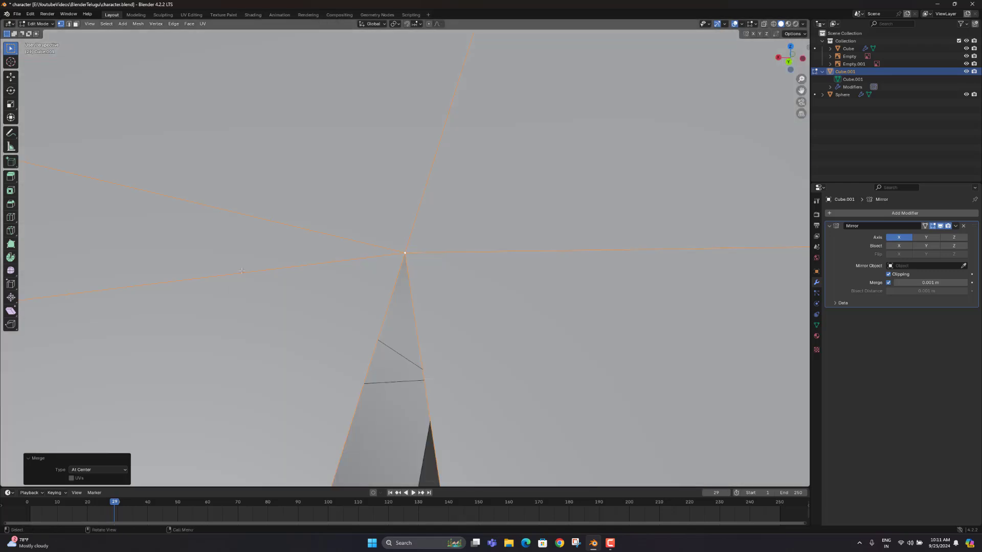
scroll(423, 270, down, 6)
middle_drag(422, 270, 406, 290)
shift+click(413, 291)
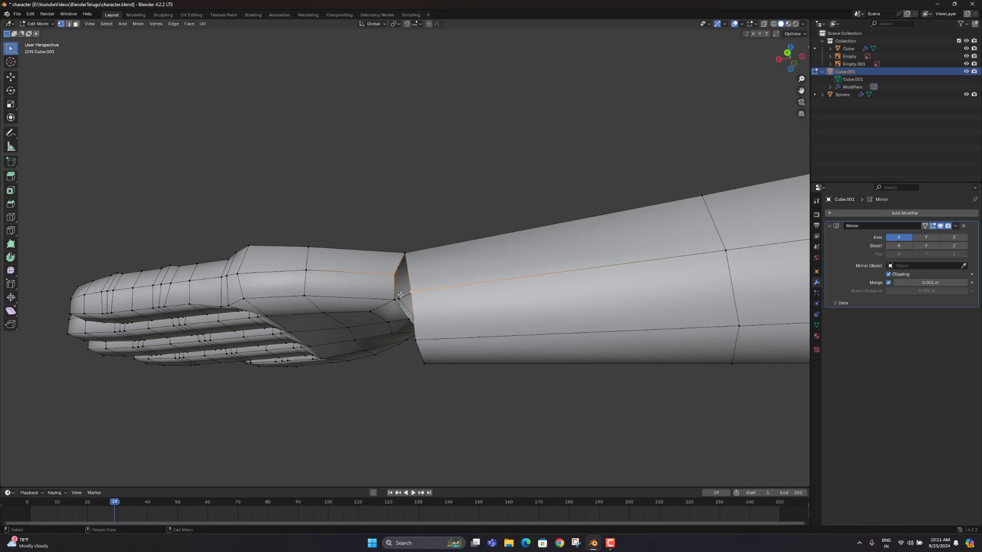
key(m)
click(400, 295)
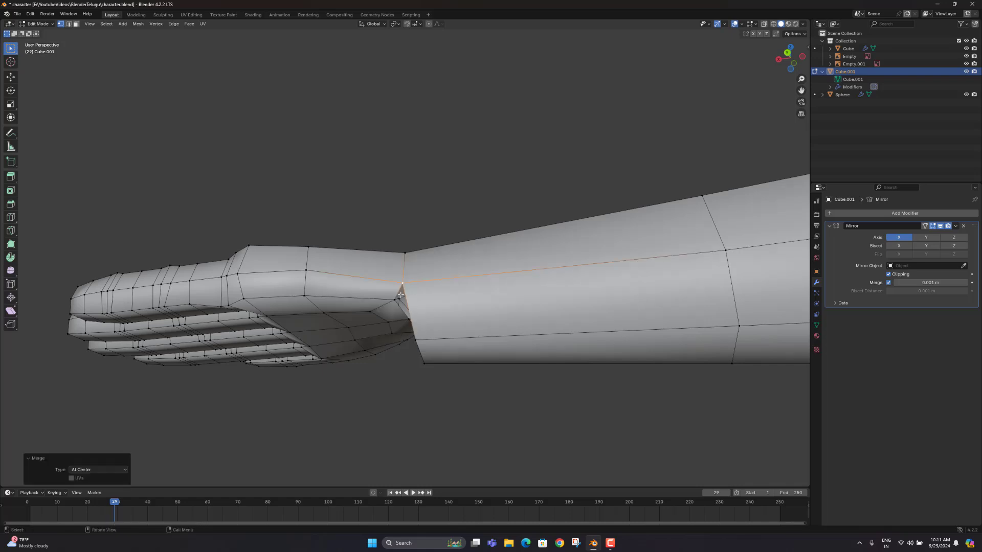
Merge at center the middle wrist vertex on the palm side with the arm-end vertex diagonally across the gap
middle_drag(400, 295, 413, 260)
click(393, 323)
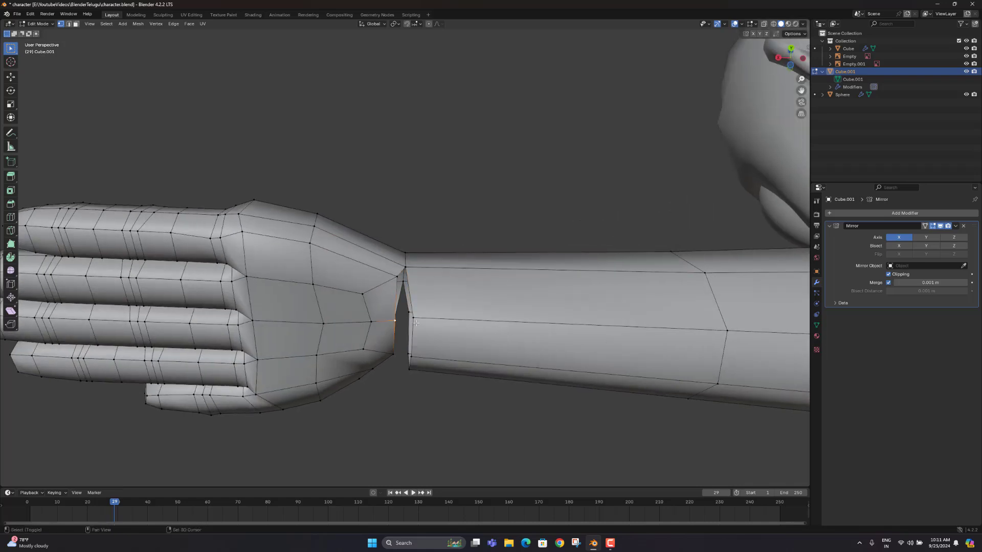
shift+click(413, 355)
key(m)
click(417, 354)
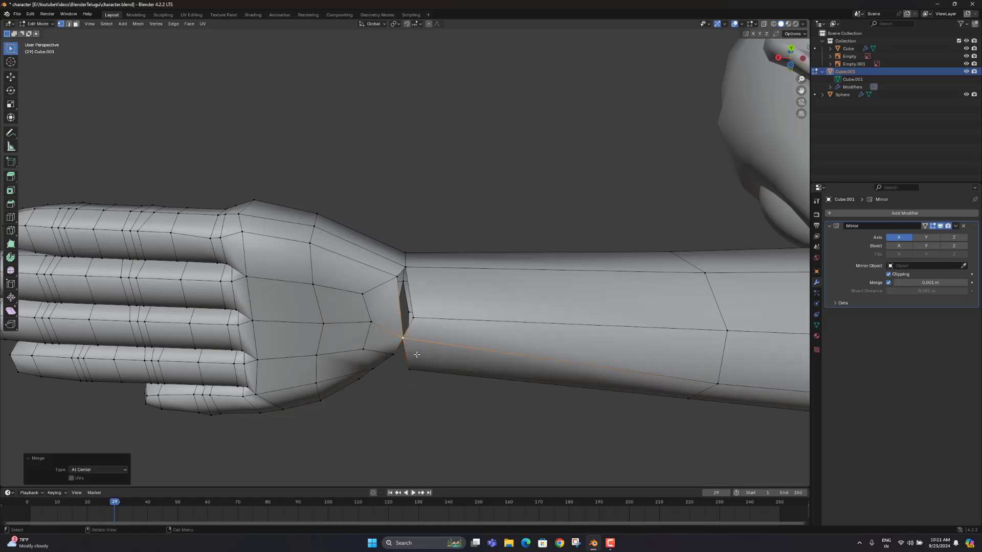
Merge at center the next two hand and arm vertex pairs across the wrist gap, working toward the thumb
click(392, 277)
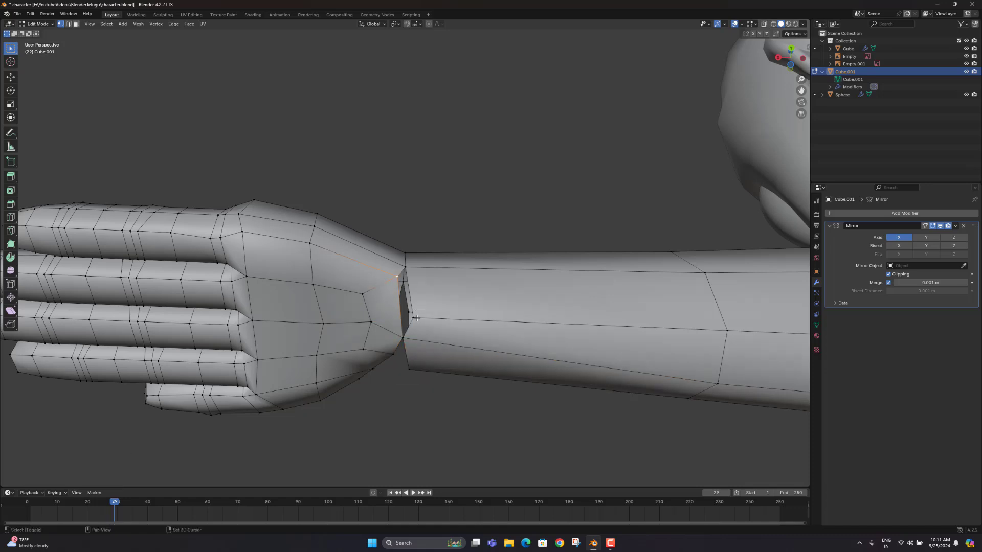
shift+click(414, 315)
middle_drag(432, 317, 403, 261)
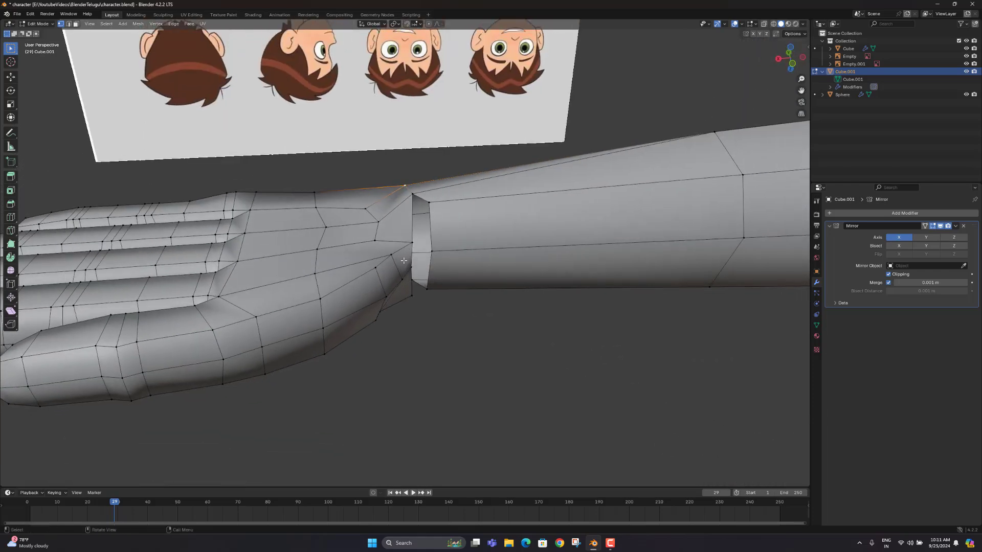
click(411, 245)
shift+click(431, 202)
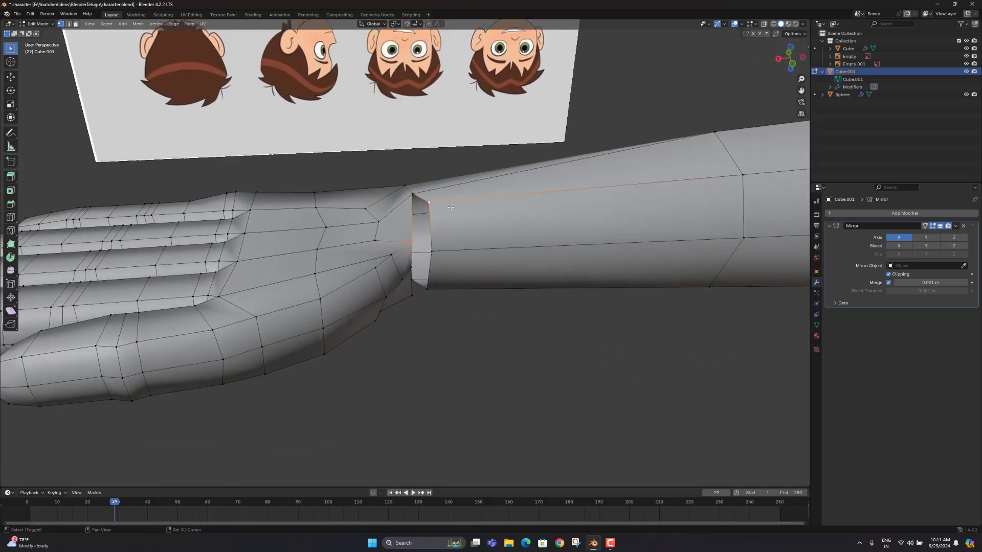
key(shift+r)
Merge at center the remaining two hand and arm vertex pairs to close the wrist gap on the thumb side
click(413, 267)
shift+click(432, 252)
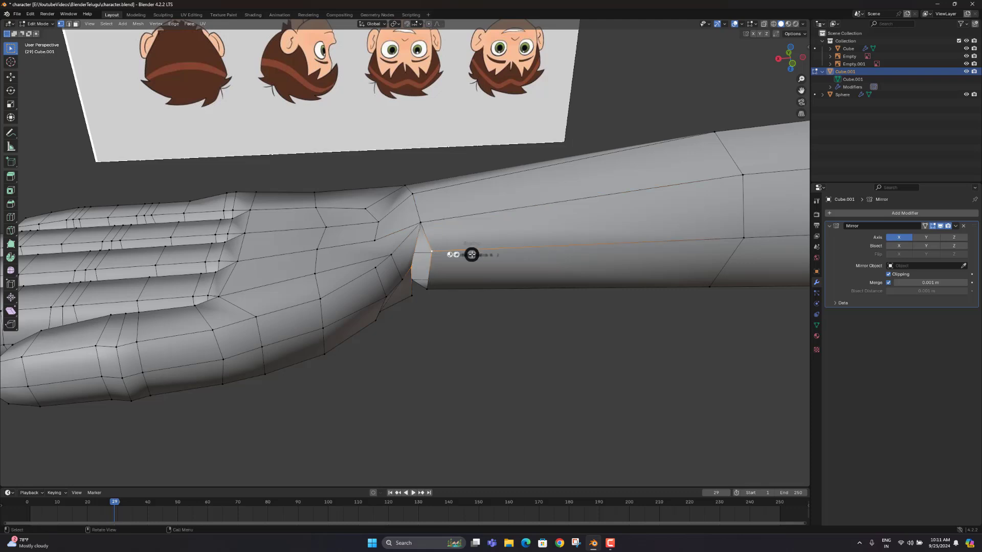
key(alt+z)
key(alt+z)
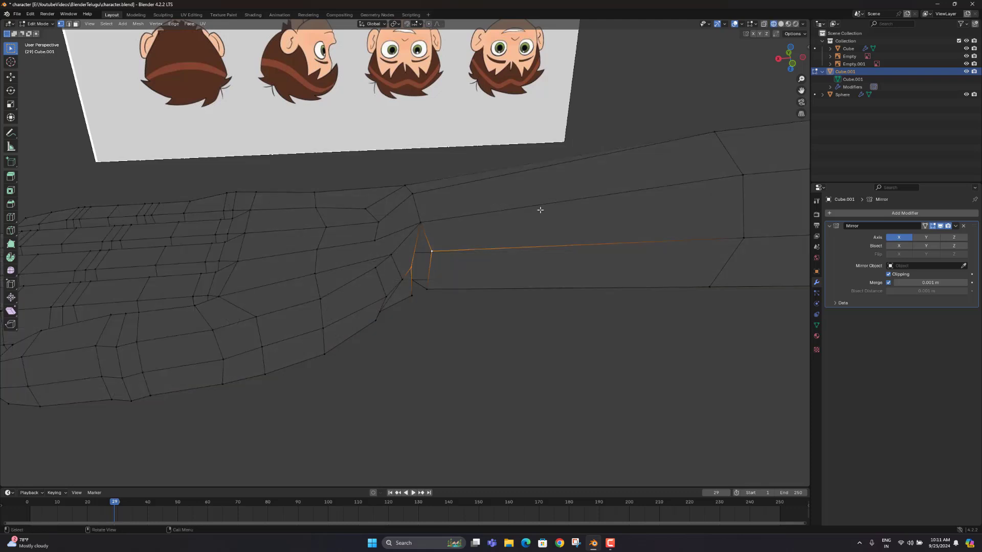
click(781, 24)
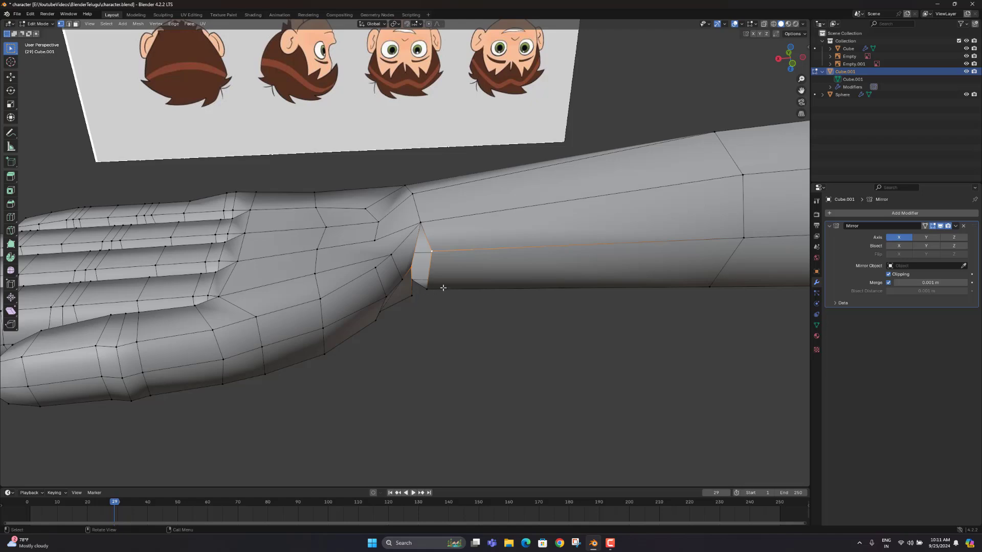
middle_drag(434, 256, 431, 207)
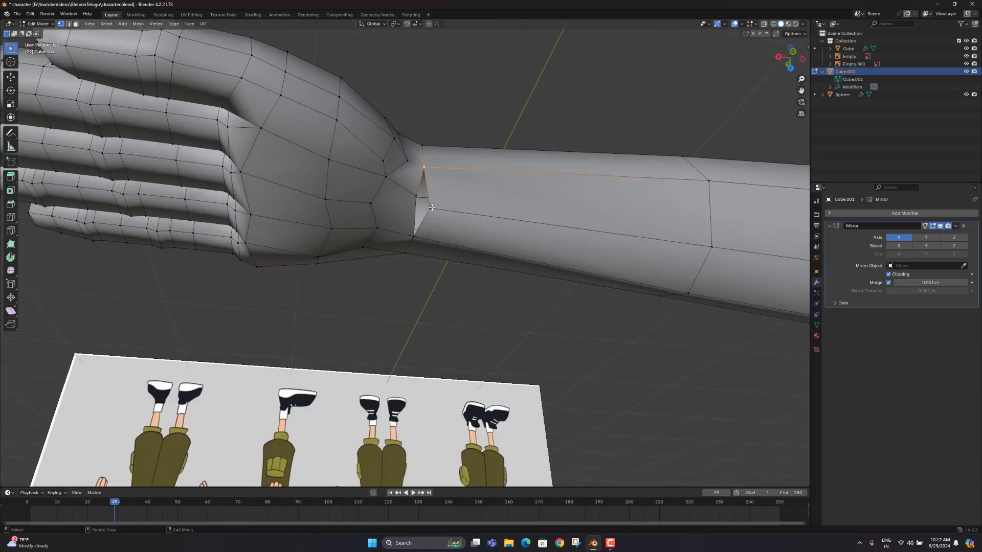
shift+click(429, 208)
key(m)
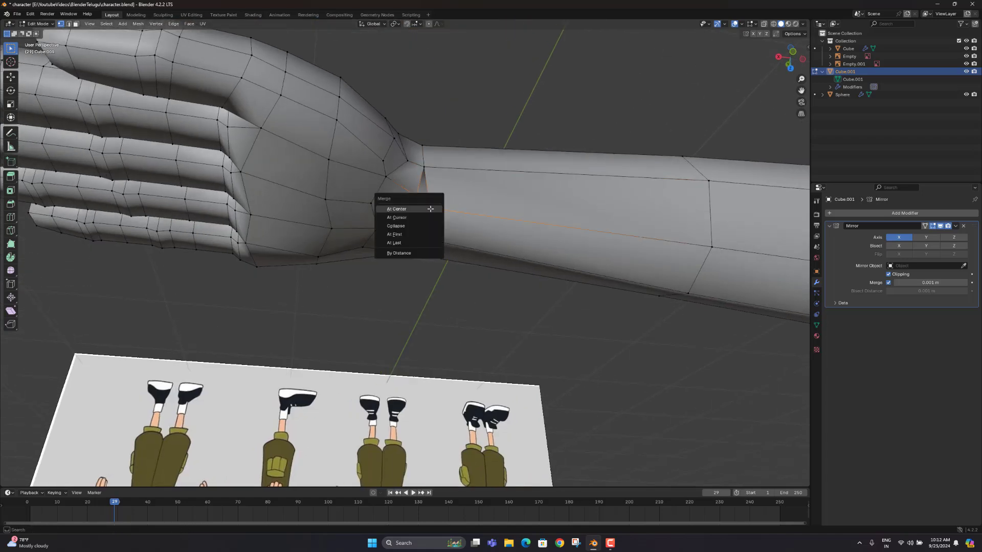
click(431, 212)
Examine the joined wrist and the edge flow across the palm from several angles
scroll(431, 212, down, 5)
middle_drag(440, 286, 670, 422)
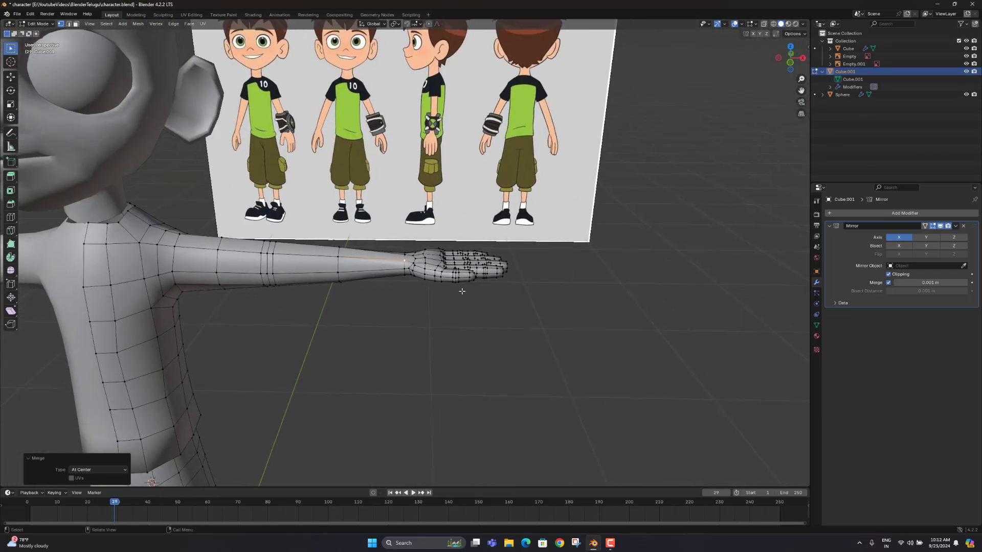
scroll(475, 296, up, 5)
middle_drag(484, 300, 363, 217)
scroll(433, 224, up, 4)
scroll(359, 228, up, 1)
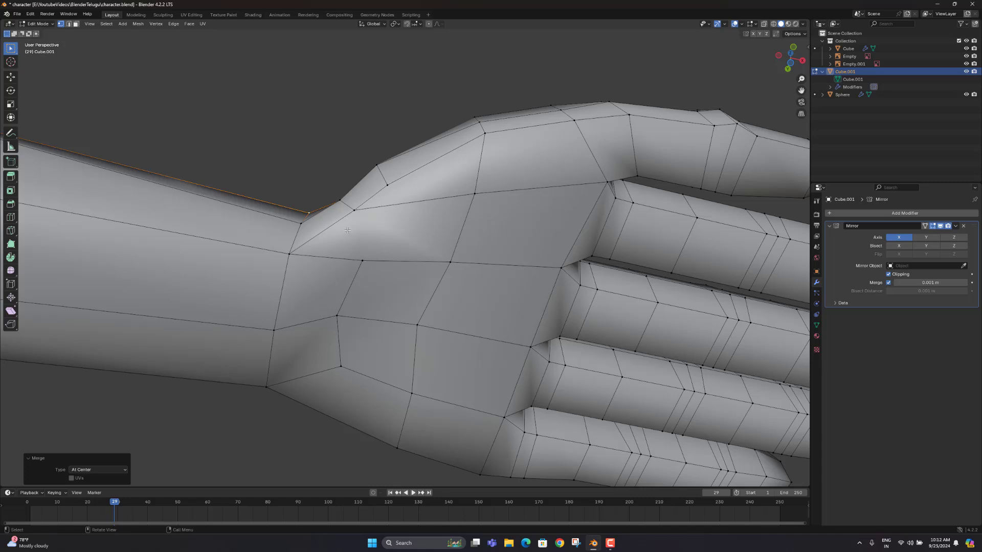
scroll(347, 231, down, 3)
scroll(349, 221, up, 3)
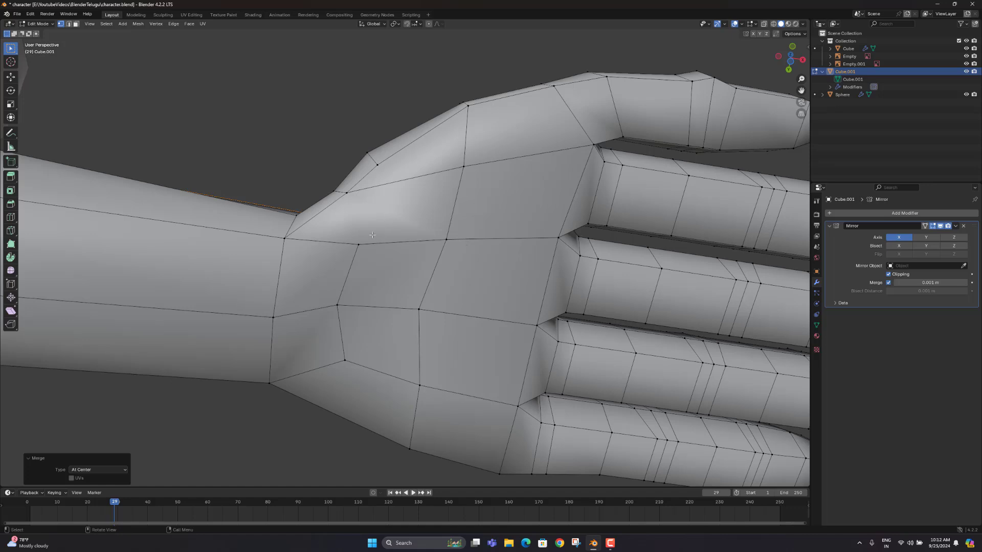
scroll(374, 234, down, 3)
scroll(373, 228, up, 4)
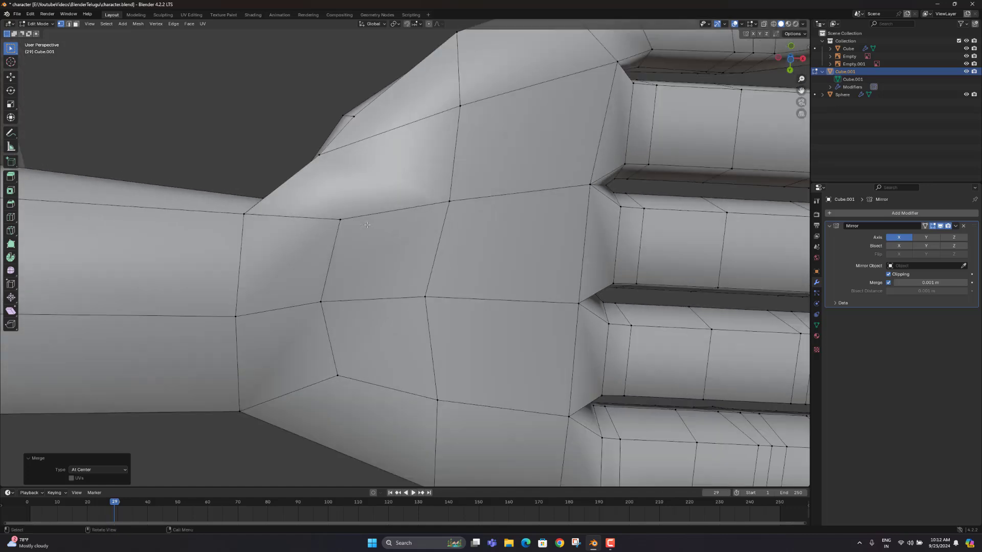
Try a knife cut from the inner palm vertex through the adjacent face to the vertex at the thumb's base
key(k)
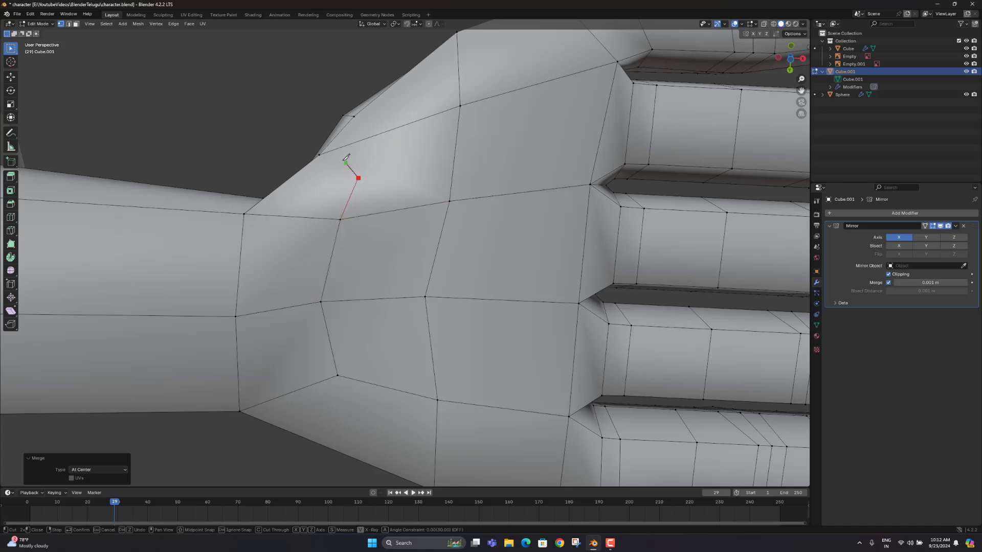
click(325, 152)
key(Return)
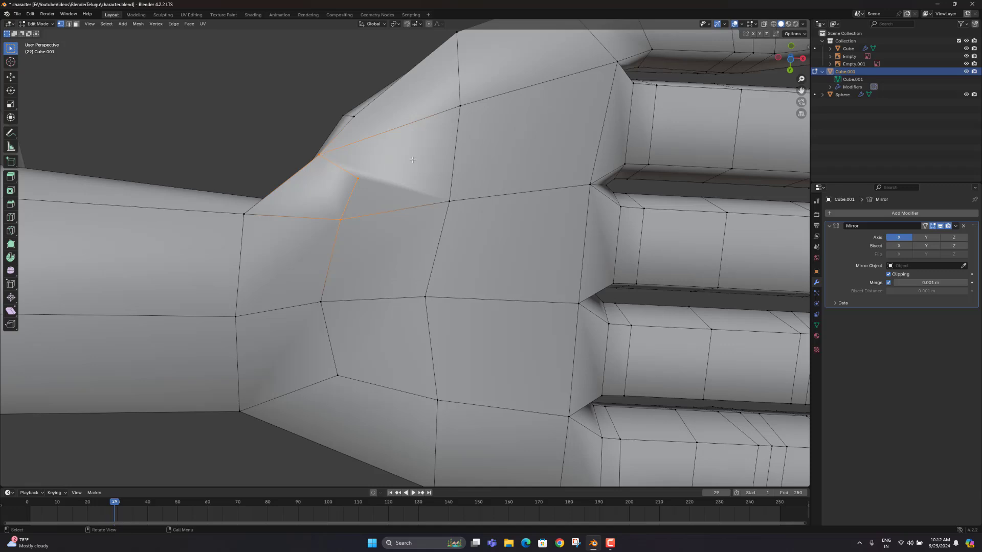
Extend the knife cut from the new point inside the palm face across the palm to the base of the index finger
key(k)
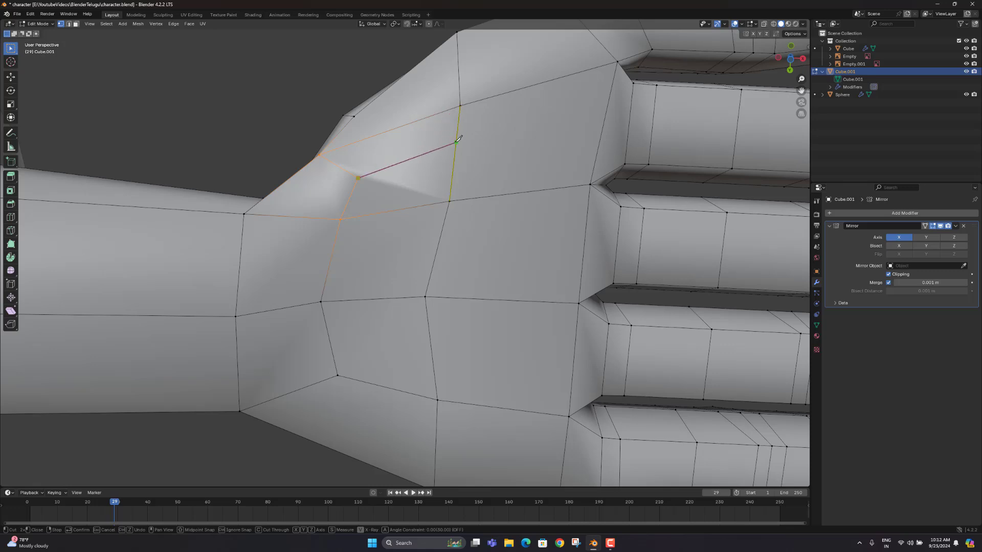
click(456, 143)
click(605, 124)
key(Return)
scroll(557, 111, down, 5)
middle_drag(502, 191, 481, 178)
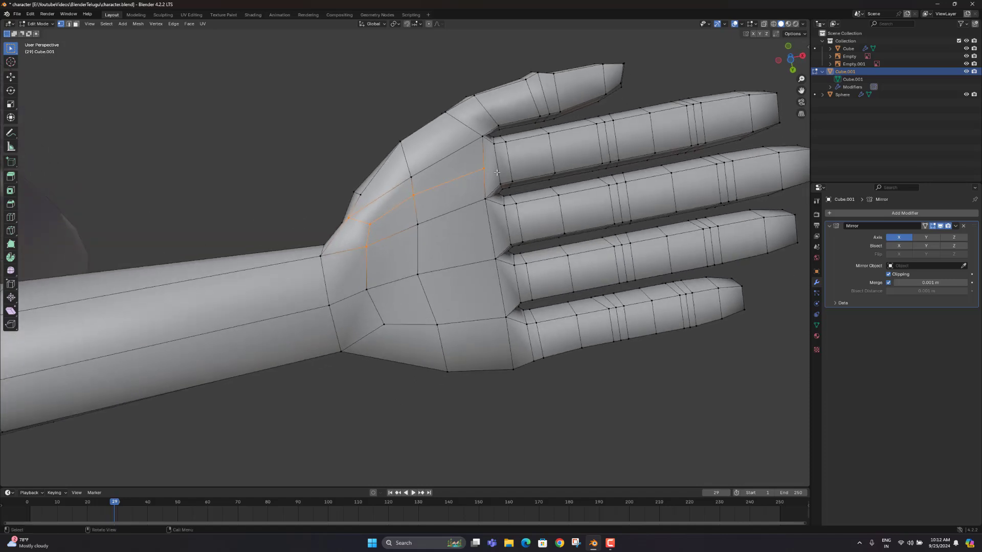
Try a loop cut through the index finger, and undo it along with the palm knife cuts
key(ctrl+r)
click(619, 137)
right_click(616, 177)
middle_drag(616, 177, 197, 218)
key(ctrl+z)
key(ctrl+z)
Dissolve the edge joining the thumb-side inner palm vertex to the wrist loop
middle_drag(427, 184, 460, 221)
scroll(460, 221, up, 3)
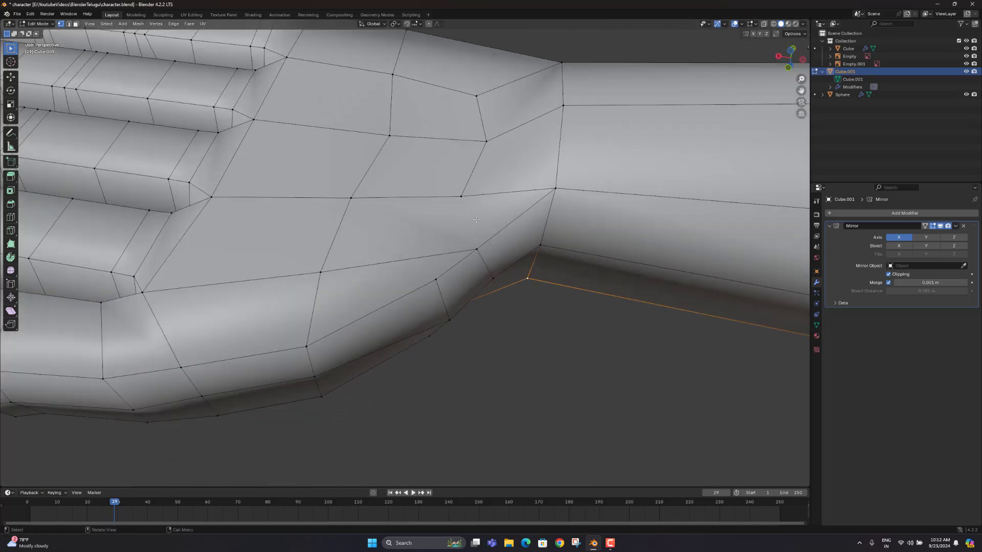
key(alt+a)
key(2)
key(ctrl+e)
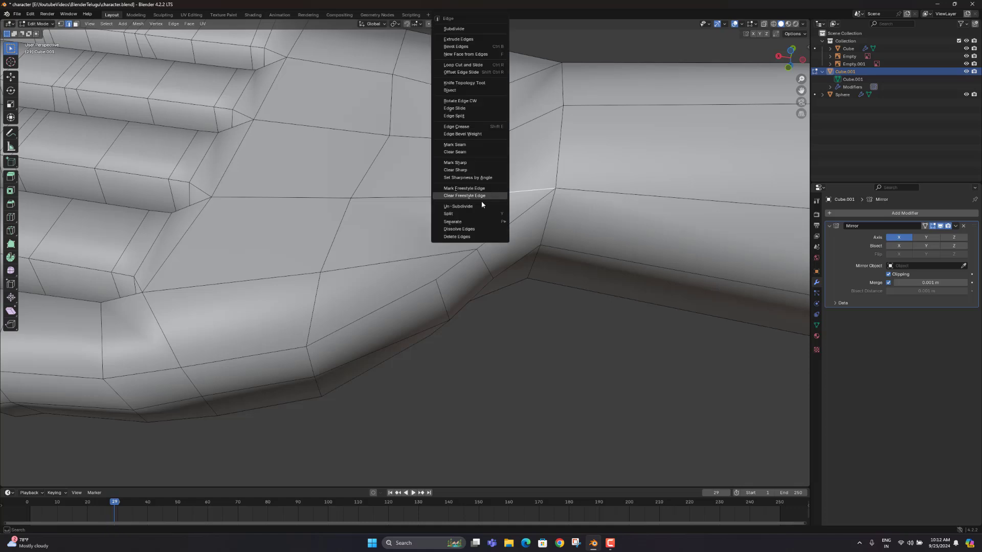
click(460, 230)
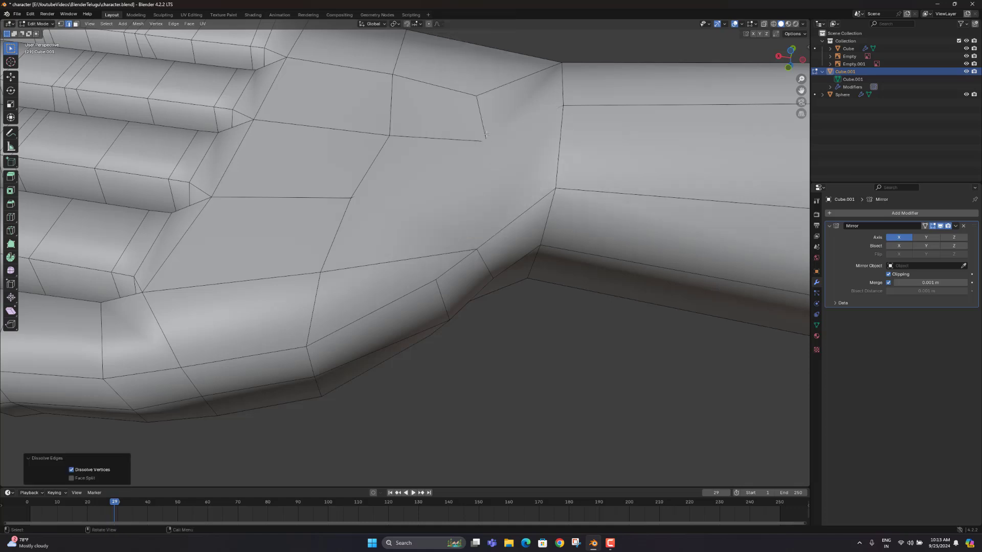
Dissolve the diagonal edge in the middle of the palm, beside the thumb mound
scroll(486, 134, down, 5)
scroll(475, 189, up, 1)
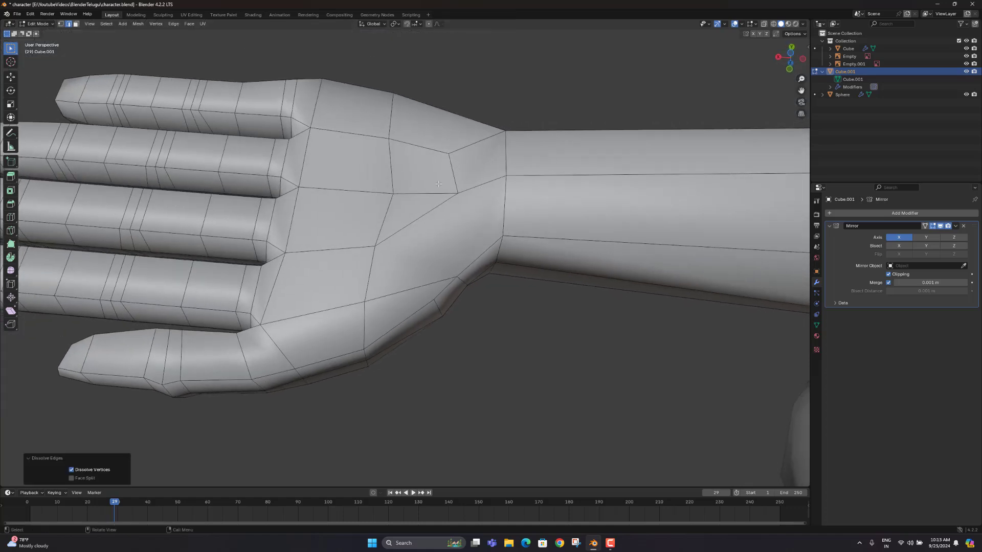
middle_drag(439, 184, 442, 184)
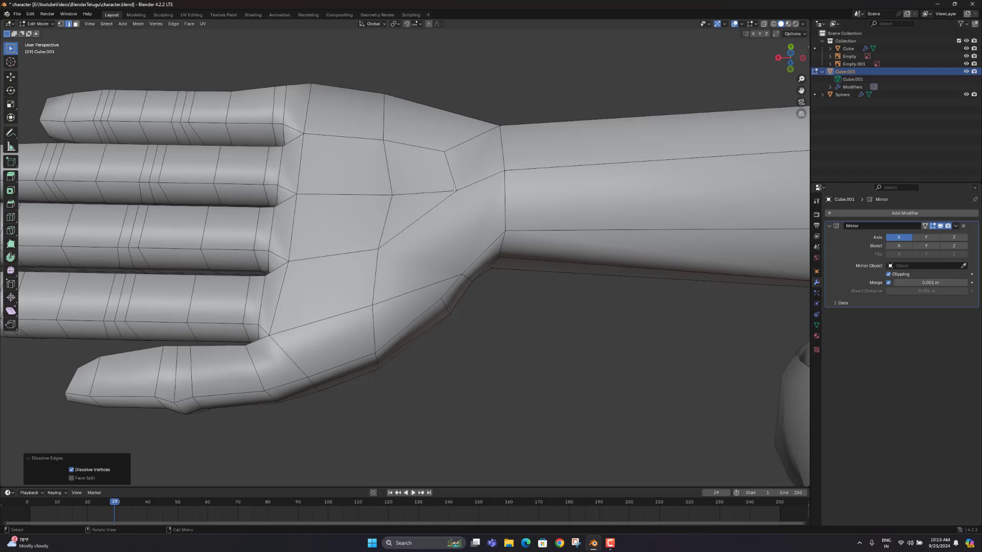
click(443, 203)
right_click(440, 205)
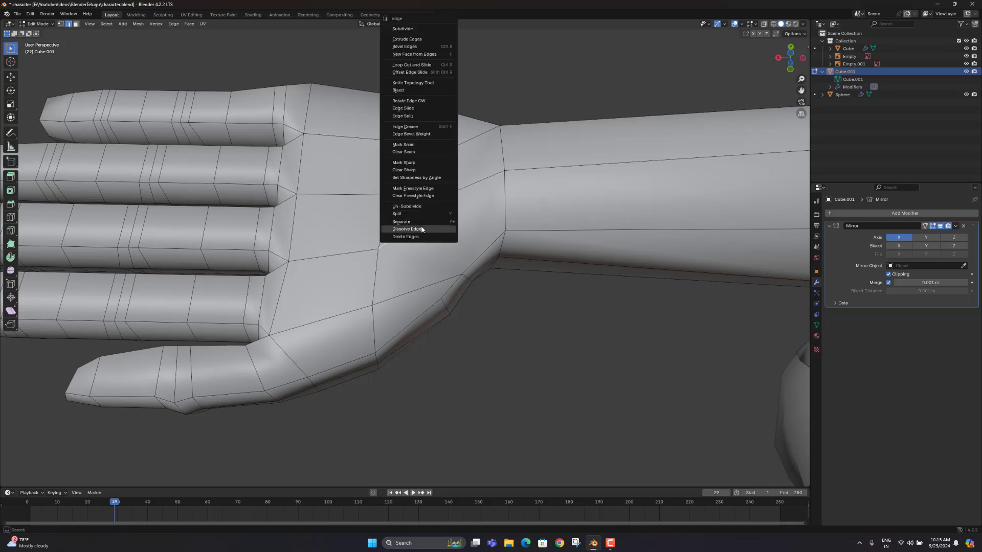
click(421, 229)
Dissolve the short inner edge near the wrist and the palm edge running from the wrist toward the little finger
click(449, 167)
right_click(450, 168)
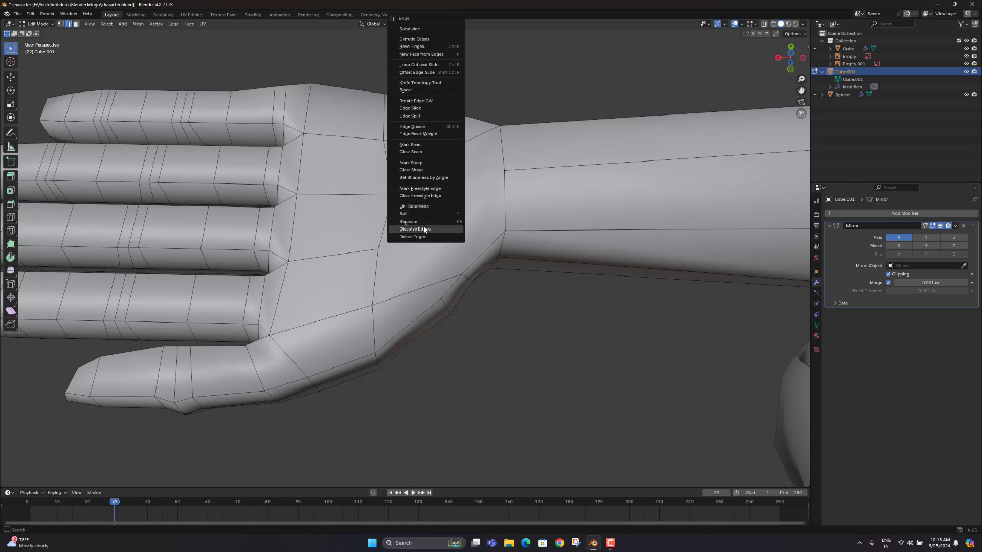
click(424, 229)
middle_drag(424, 224, 453, 190)
click(413, 159)
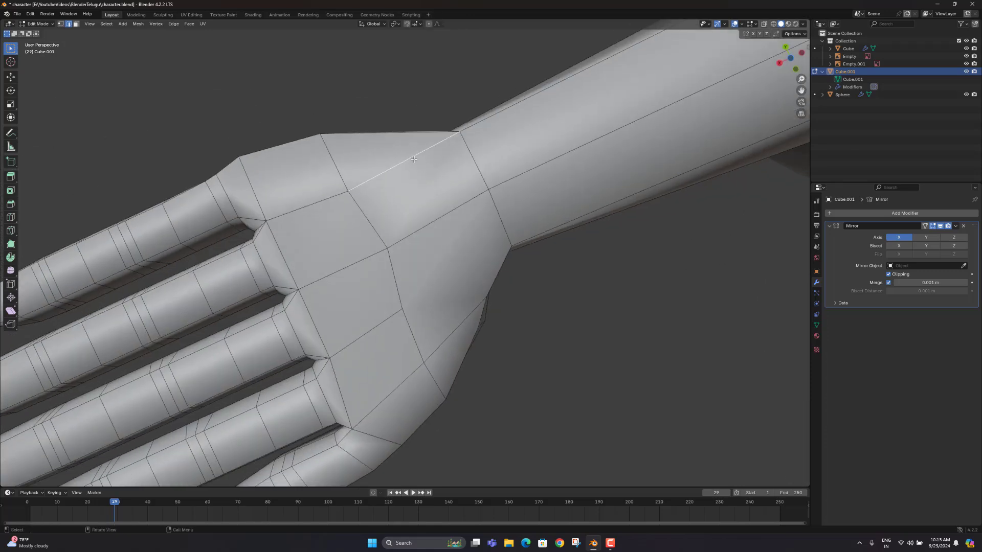
right_click(413, 160)
click(396, 229)
Add one centered loop cut across the faces between the wrist and the thumb base
middle_drag(397, 229, 374, 321)
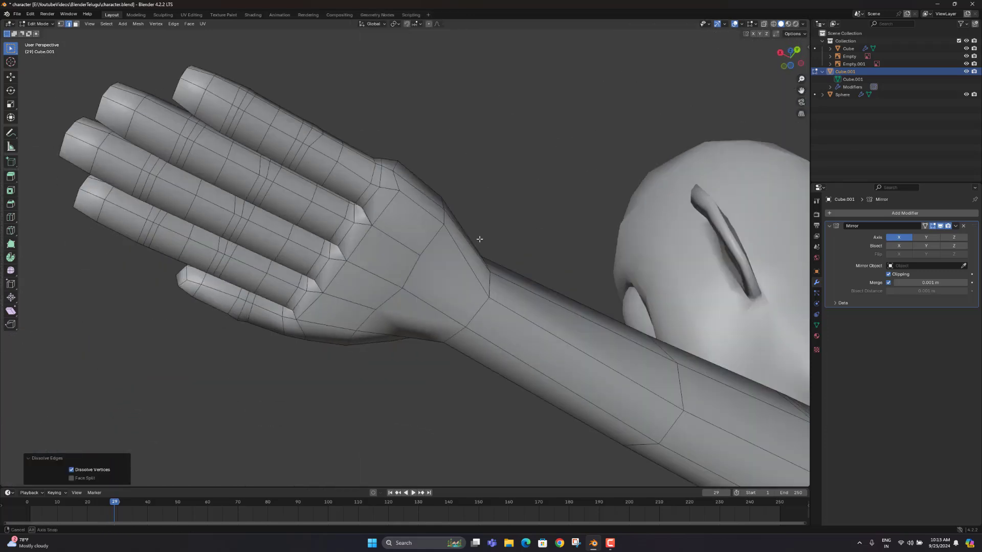
scroll(374, 321, up, 3)
middle_drag(444, 270, 391, 268)
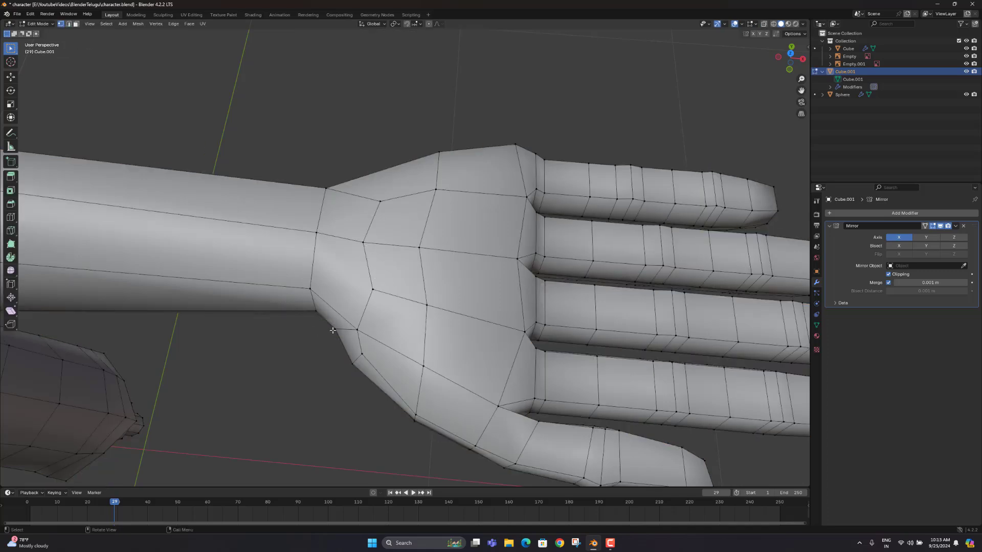
middle_drag(332, 330, 416, 303)
key(ctrl+r)
click(421, 329)
right_click(423, 329)
Knife-cut an edge across the palm between the palm end of the new loop and the facing palm vertex
key(k)
click(518, 279)
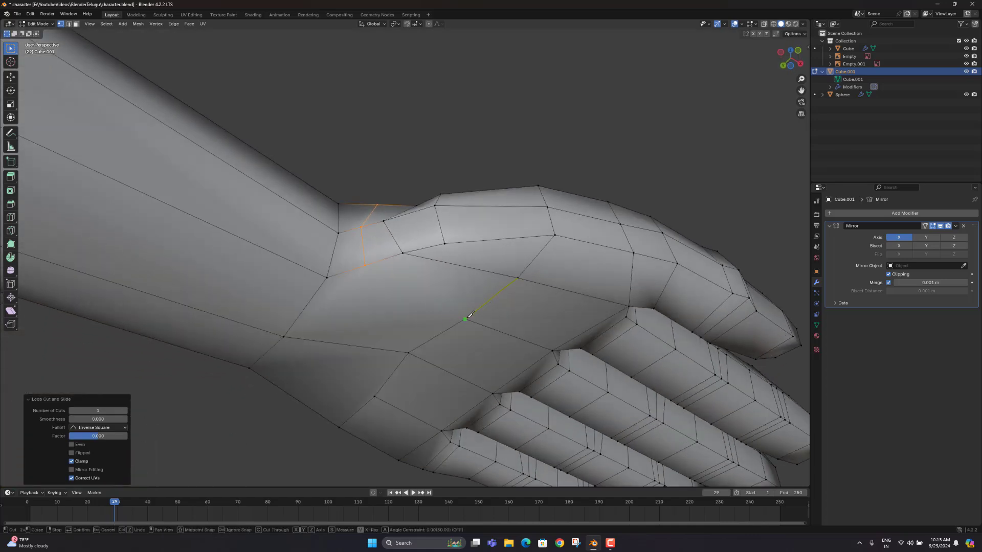
click(466, 318)
click(365, 265)
key(Return)
Knife-cut an edge on the back of the hand from the new loop's end to the nearest inner vertex
middle_drag(373, 285, 375, 348)
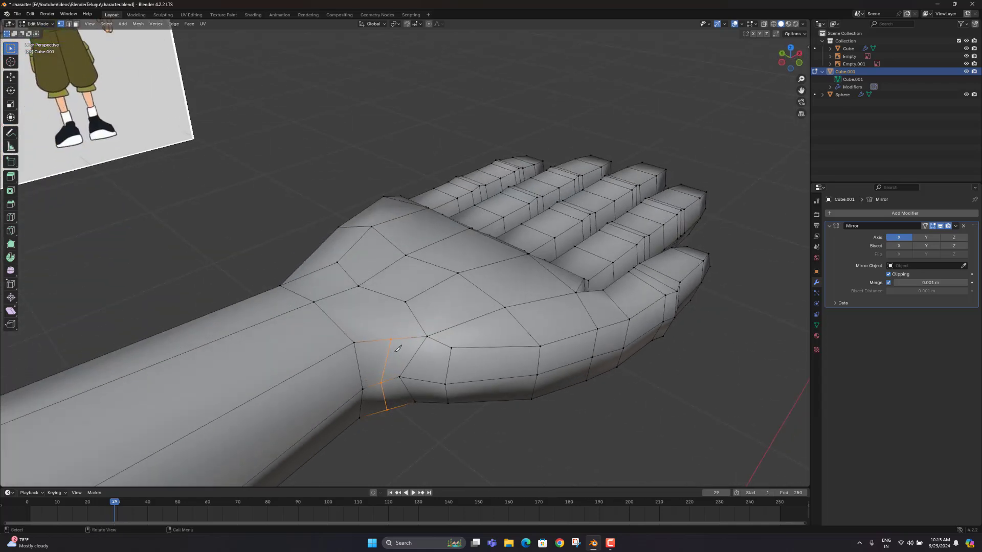
key(k)
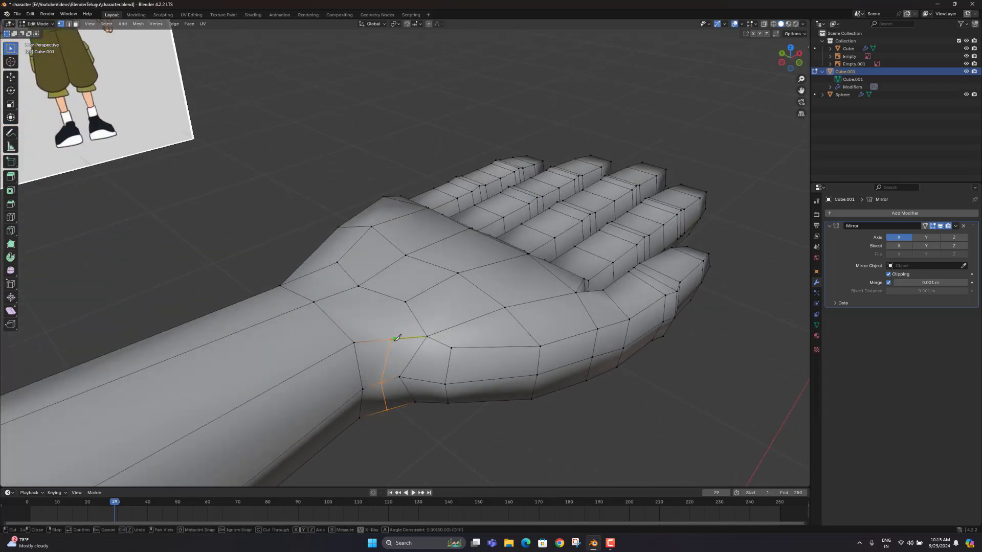
click(405, 302)
key(Return)
right_click(405, 302)
Dissolve the edge beside the new cut on the back of the hand, near the thumb base
middle_drag(456, 273, 470, 297)
key(2)
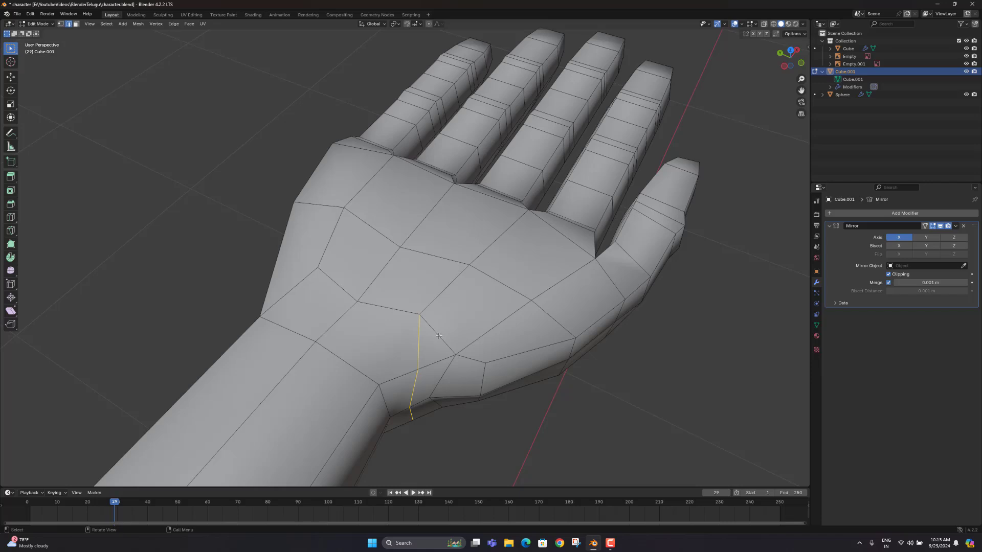
right_click(439, 337)
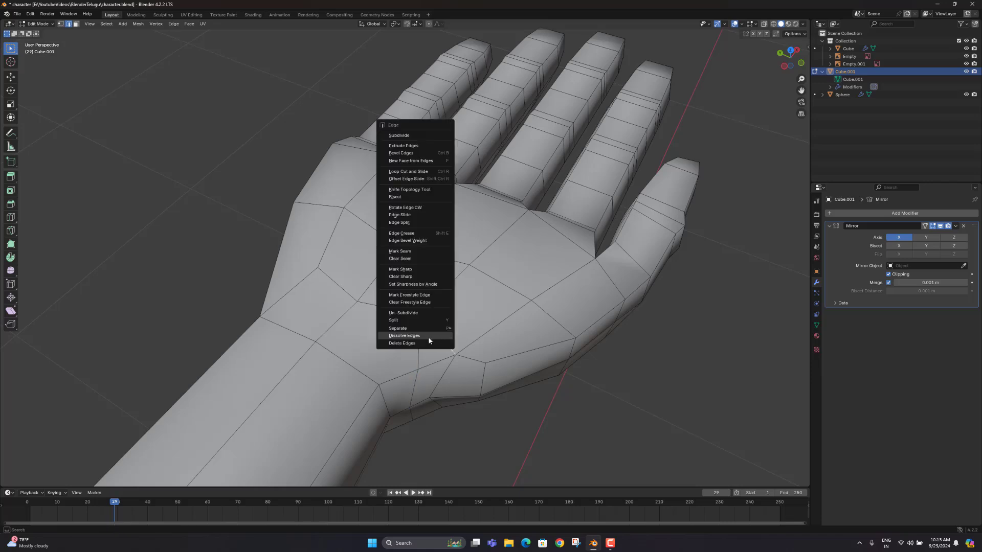
click(429, 336)
Undo the edge dissolve, the knife cuts and the loop cut on the thumb side of the wrist
middle_drag(429, 338, 422, 337)
key(Tab)
key(Tab)
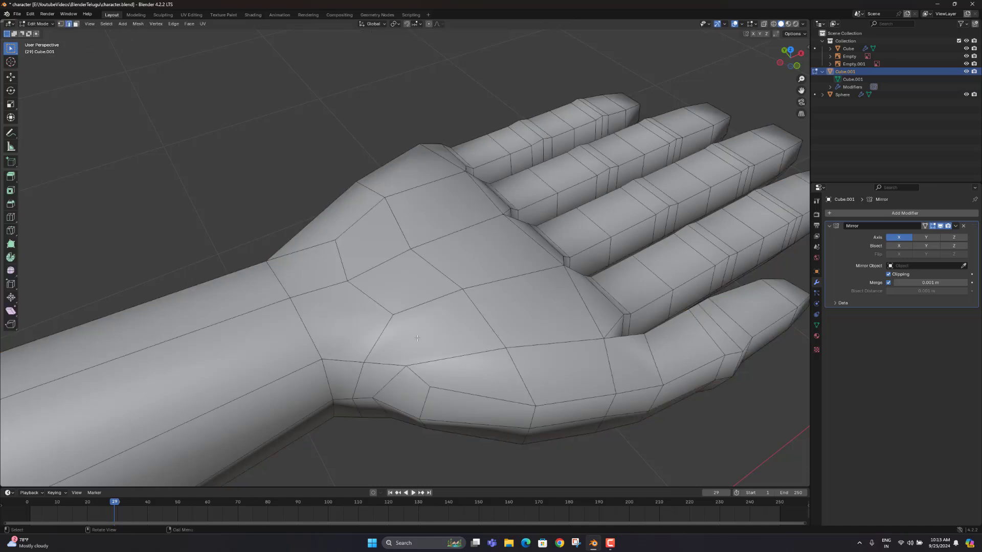
key(1)
middle_drag(487, 354, 443, 287)
key(Tab)
key(Tab)
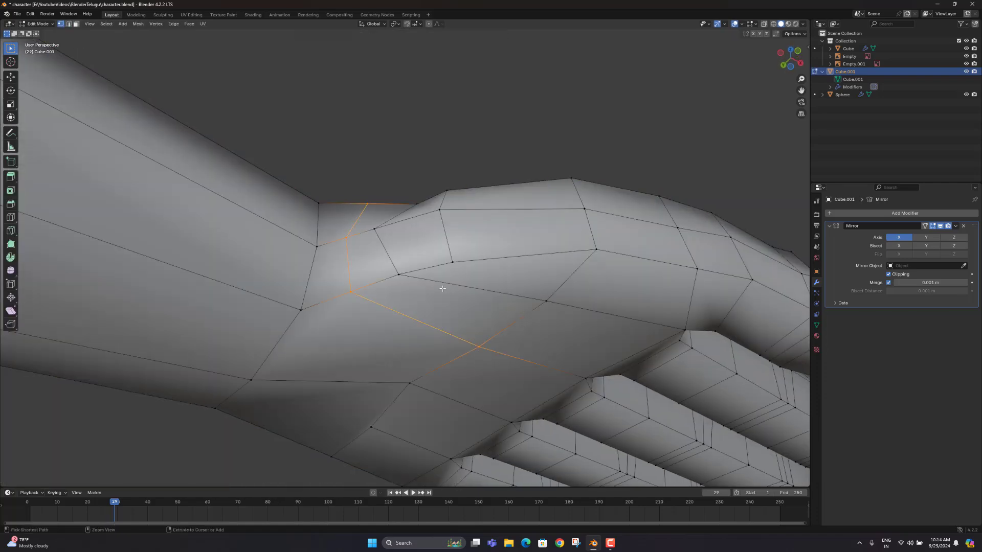
middle_drag(442, 288, 464, 341)
key(ctrl+x)
mouse_move(418, 377)
middle_down()
mouse_move(420, 365)
mouse_move(397, 351)
mouse_move(397, 304)
mouse_move(458, 319)
mouse_move(408, 390)
middle_up()
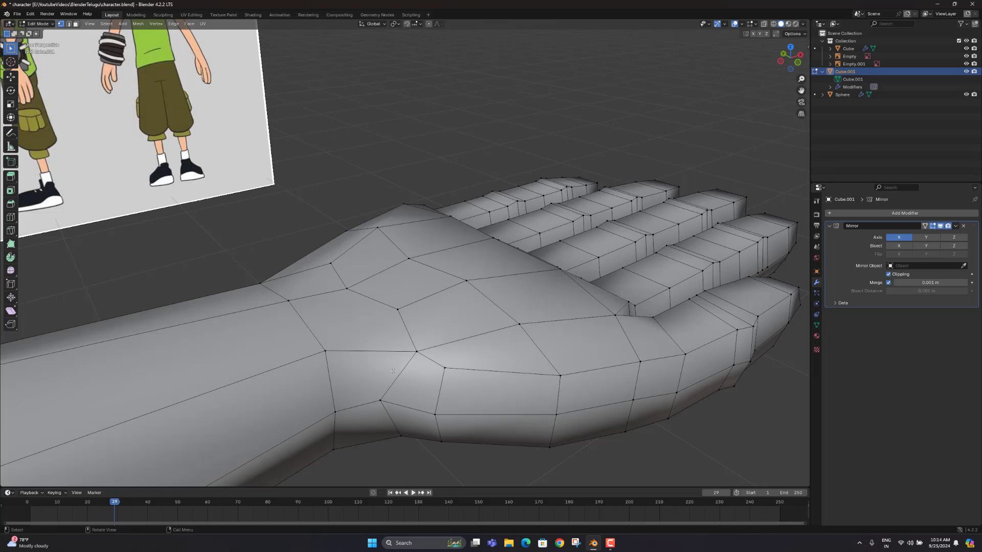
middle_drag(408, 358, 404, 336)
scroll(398, 365, up, 1)
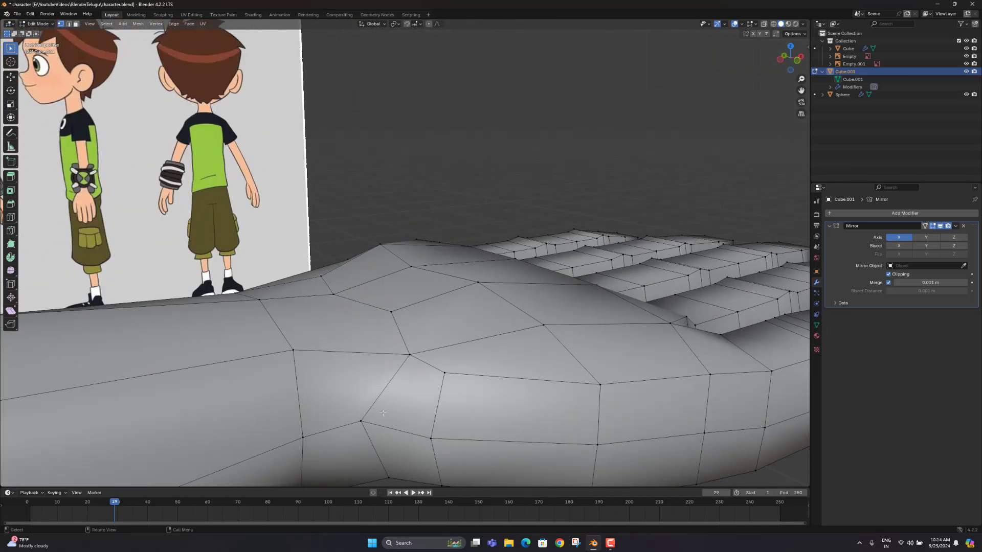
Knife-cut from the thumb-side wrist vertex across the adjoining lengthwise edge to the next vertex on the back of the hand
key(k)
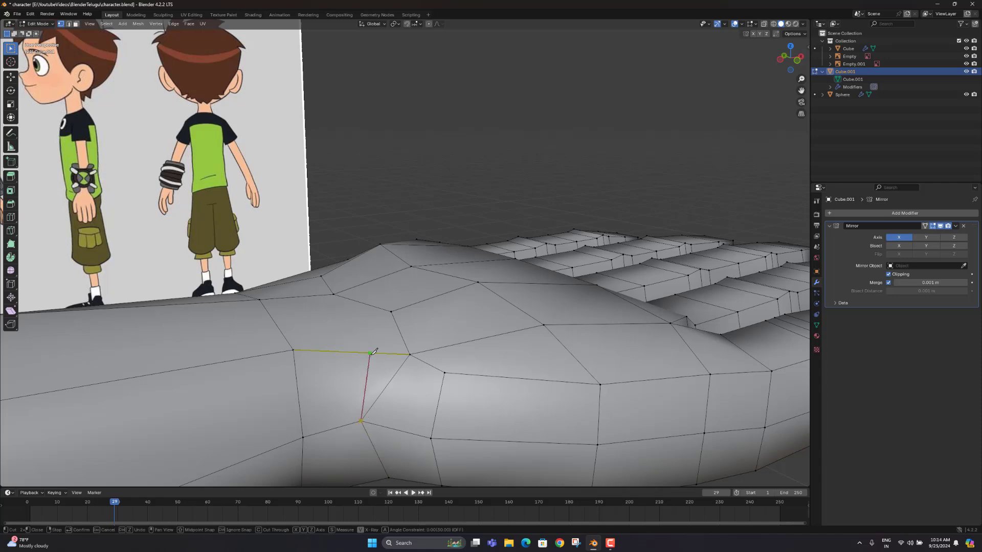
click(391, 311)
key(Return)
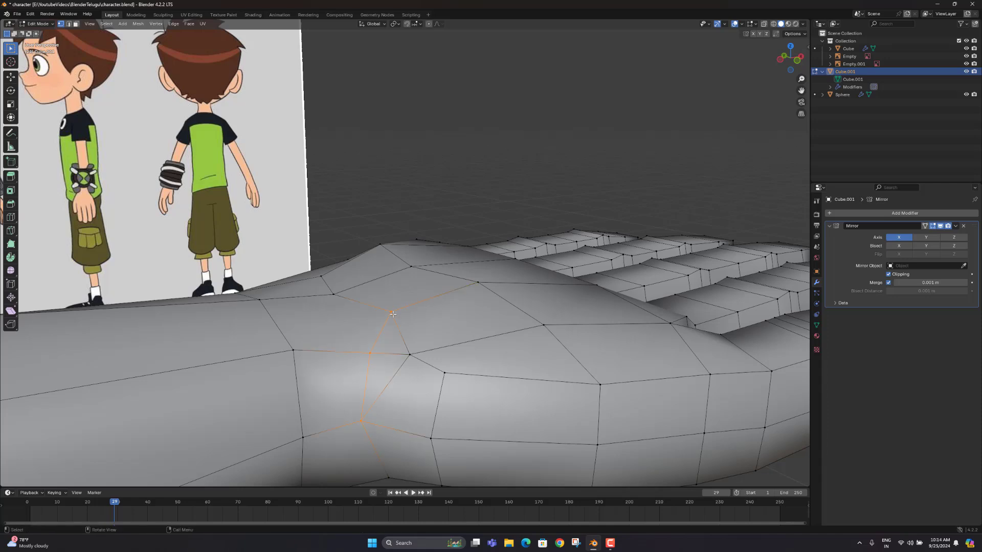
middle_drag(391, 312, 411, 367)
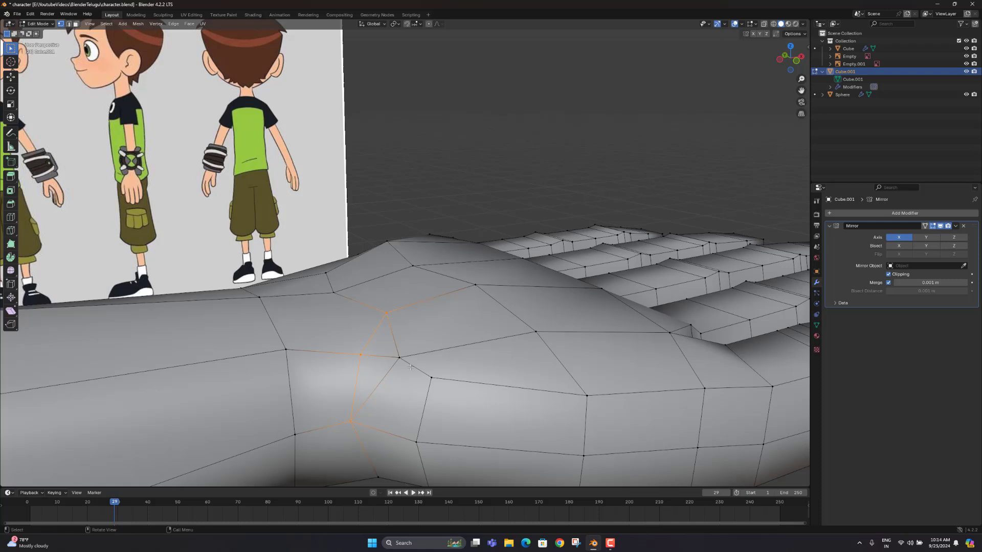
Dissolve the diagonal edge beside the new cut and the short leftover edges next to it at the thumb base
key(2)
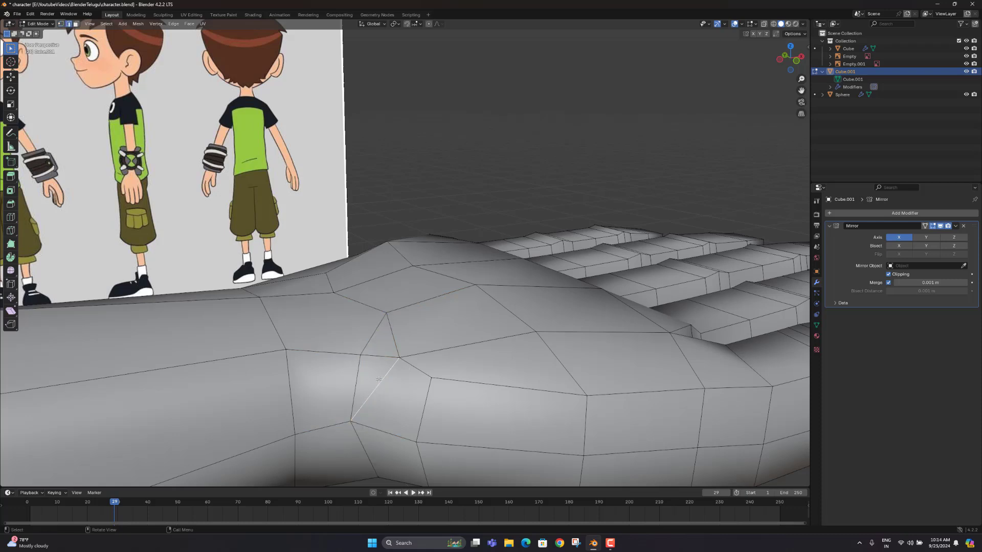
key(x)
click(392, 365)
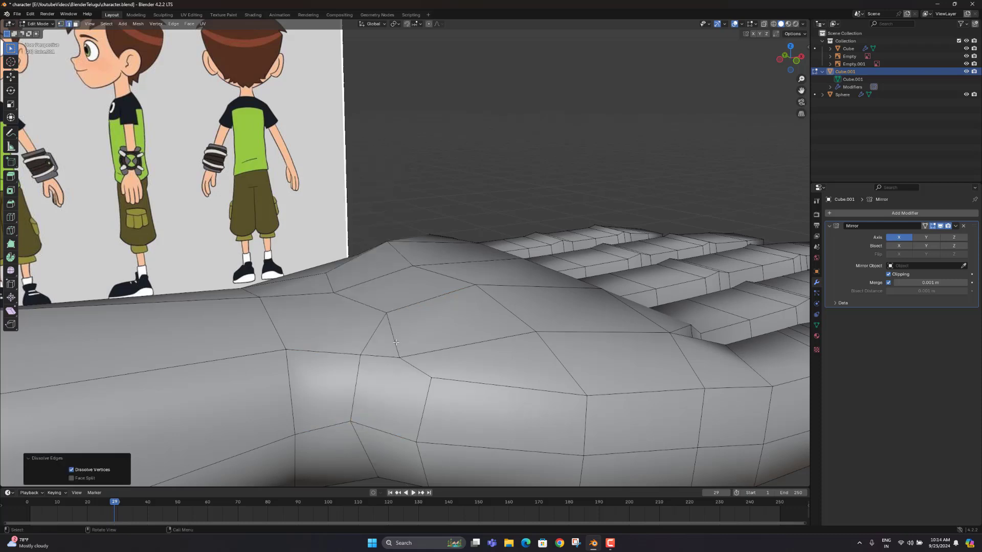
click(396, 342)
right_click(395, 343)
click(401, 351)
click(407, 361)
right_click(408, 363)
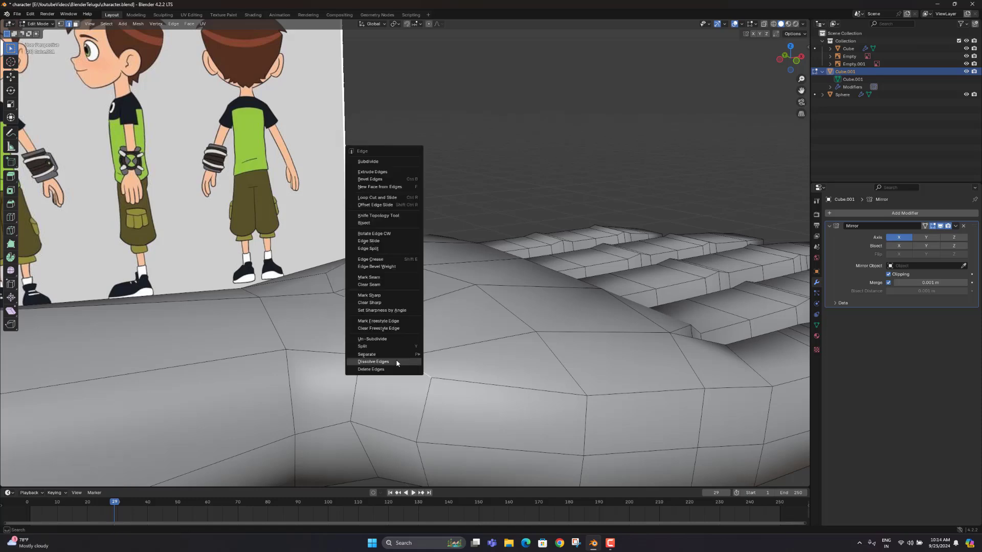
click(397, 362)
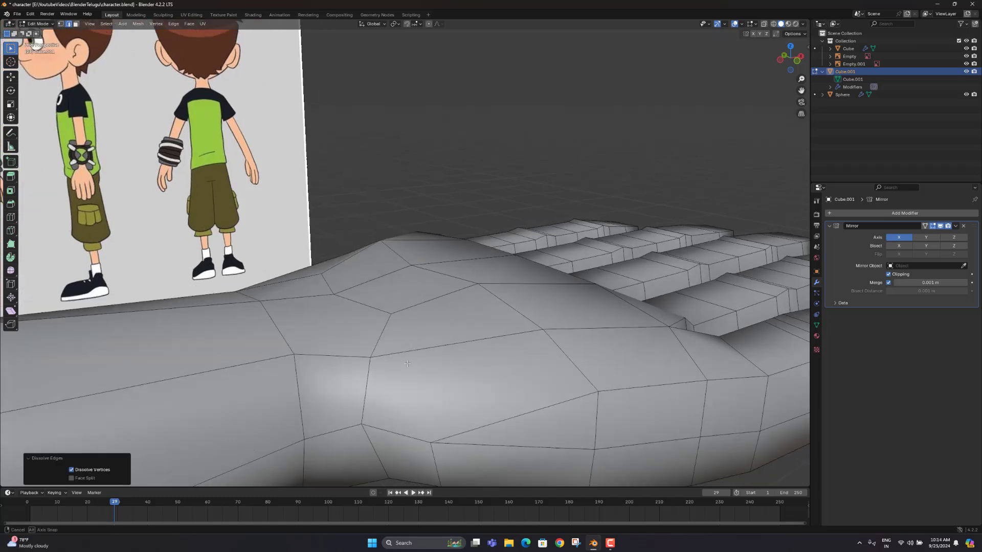
Dissolve the long slanted edge crossing the thumb side of the hand between the wrist area and the thumb
scroll(445, 400, up, 3)
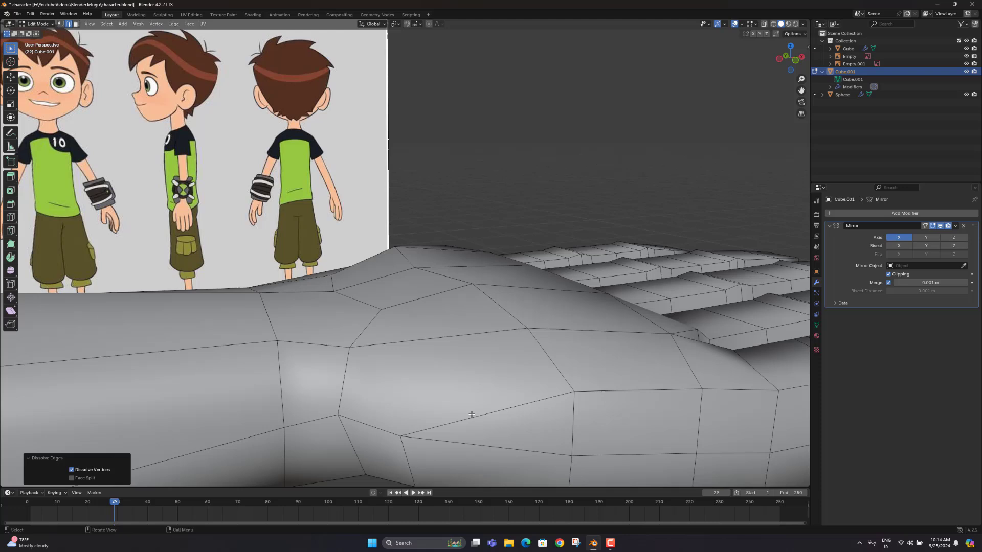
click(471, 414)
right_click(471, 415)
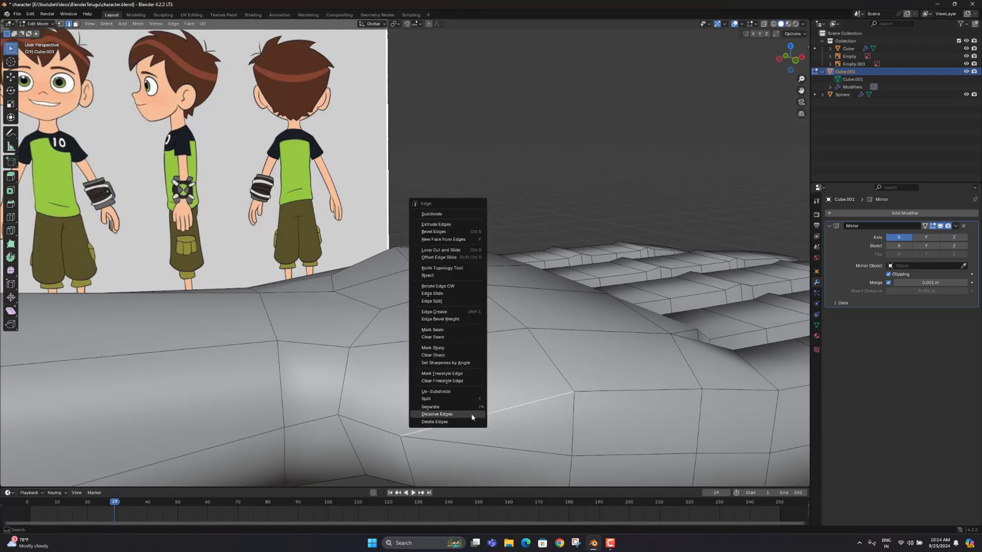
click(470, 412)
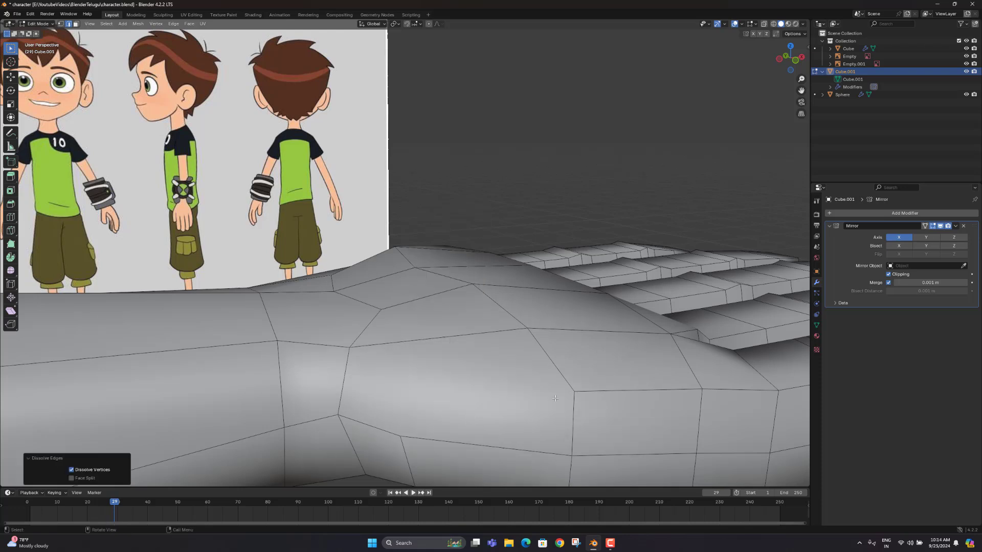
Knife-cut a bent edge through the large thumb-side face, from its thumb-end vertex to the vertex beside the wrist
key(1)
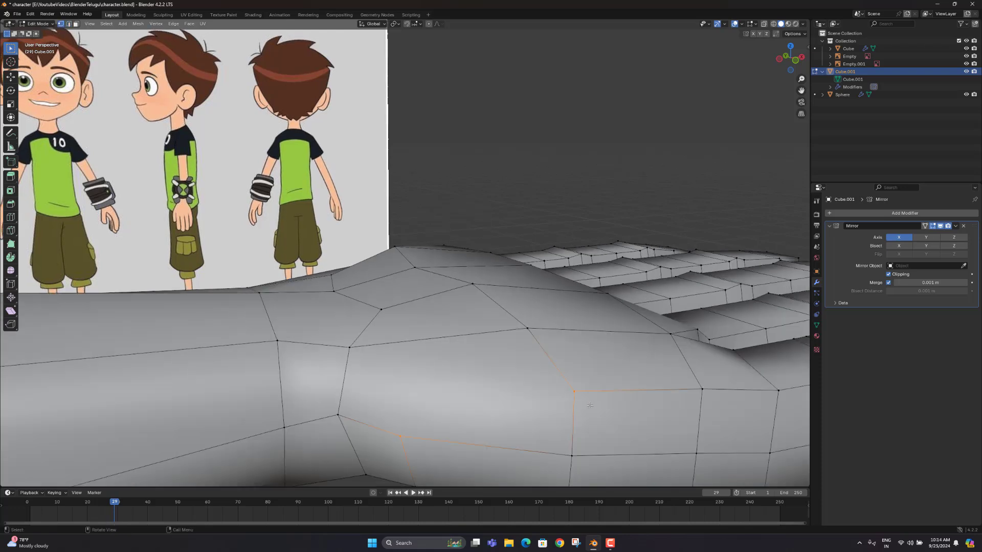
key(k)
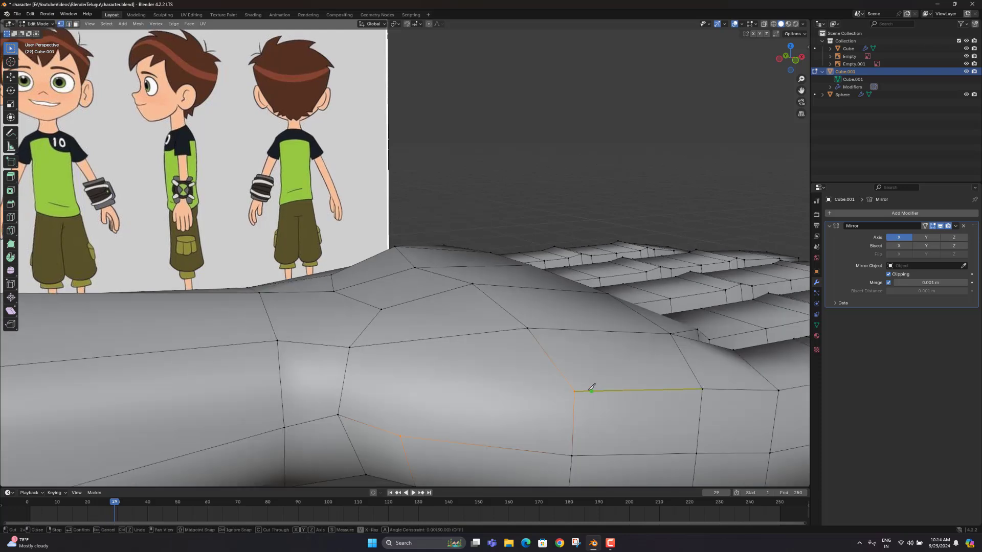
click(575, 392)
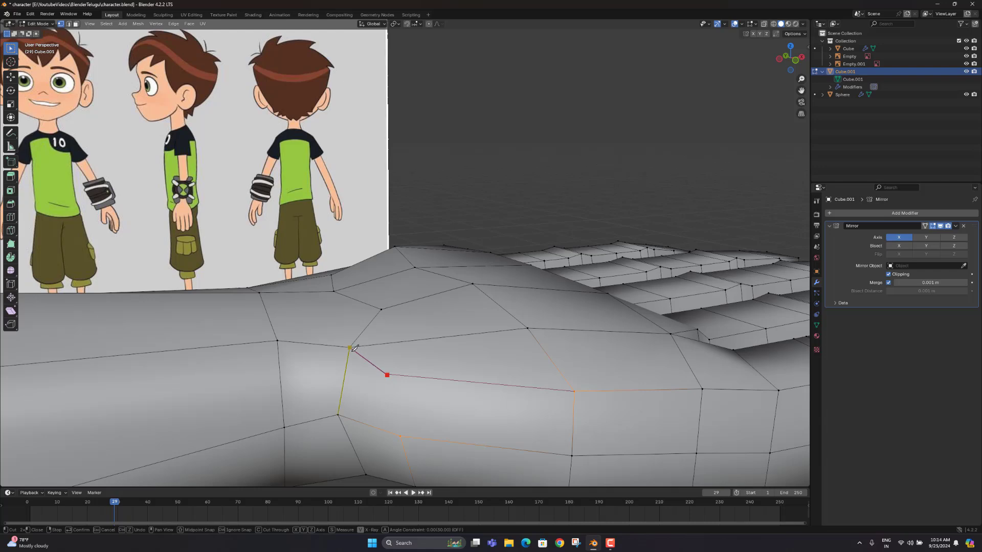
click(350, 348)
key(Return)
Knife-cut a connecting edge from the lower thumb-side vertex to the bend of the new cut
scroll(358, 345, down, 1)
middle_drag(472, 279, 451, 300)
middle_drag(339, 366, 393, 337)
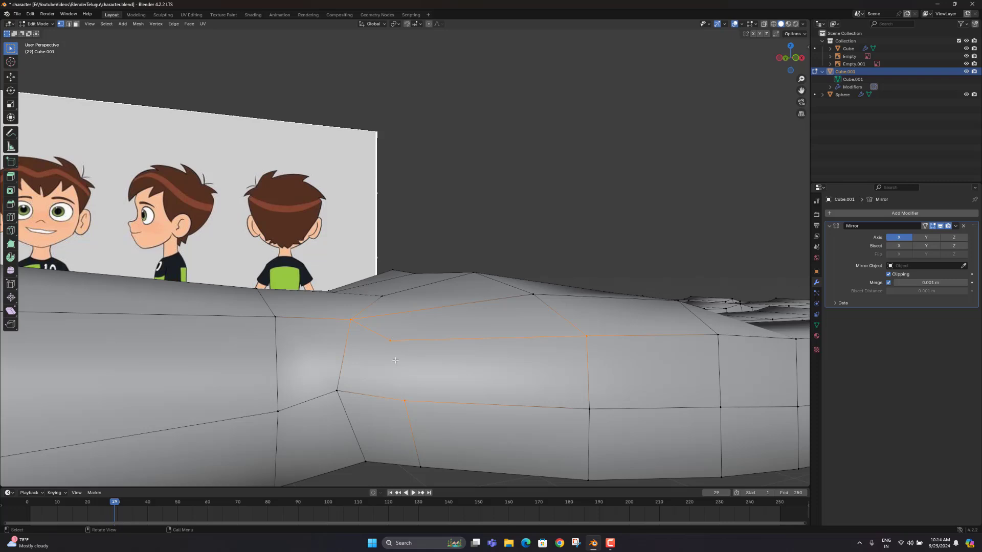
key(k)
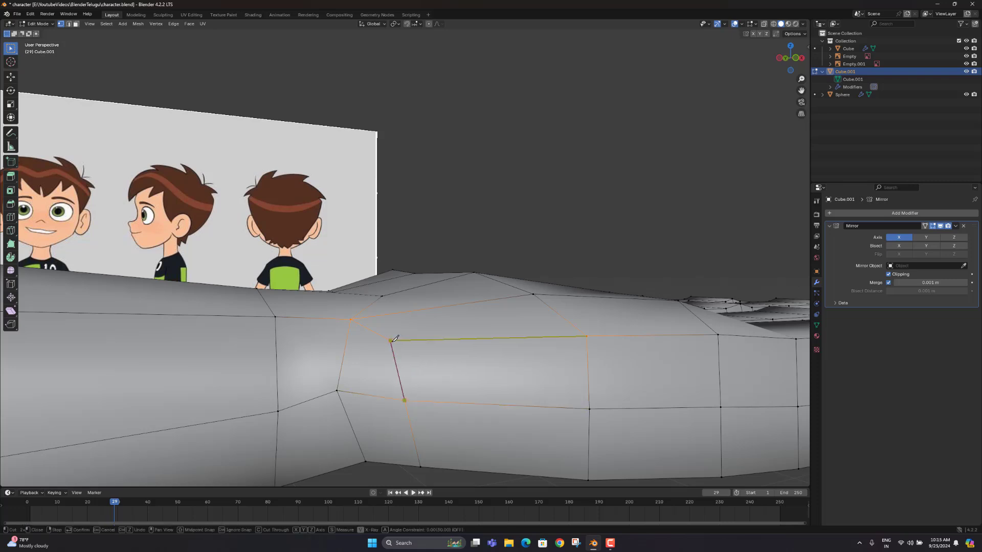
click(391, 341)
key(Return)
Reposition the vertices on the back of the hand near the wrist, moving the first one along Z, to smooth the shape
middle_drag(409, 349, 406, 290)
key(g)
key(z)
click(460, 290)
click(441, 277)
key(g)
click(462, 273)
click(428, 279)
key(g)
click(424, 273)
click(356, 286)
key(g)
click(354, 283)
Check the hand's overall shape in Object Mode and its mesh from the back of the hand and the palm side
key(Tab)
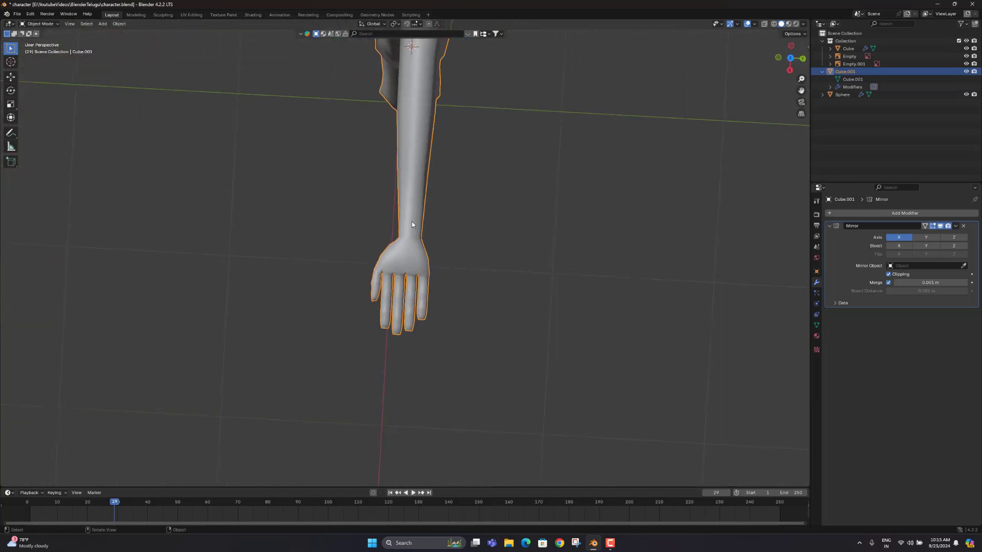
scroll(406, 259, up, 6)
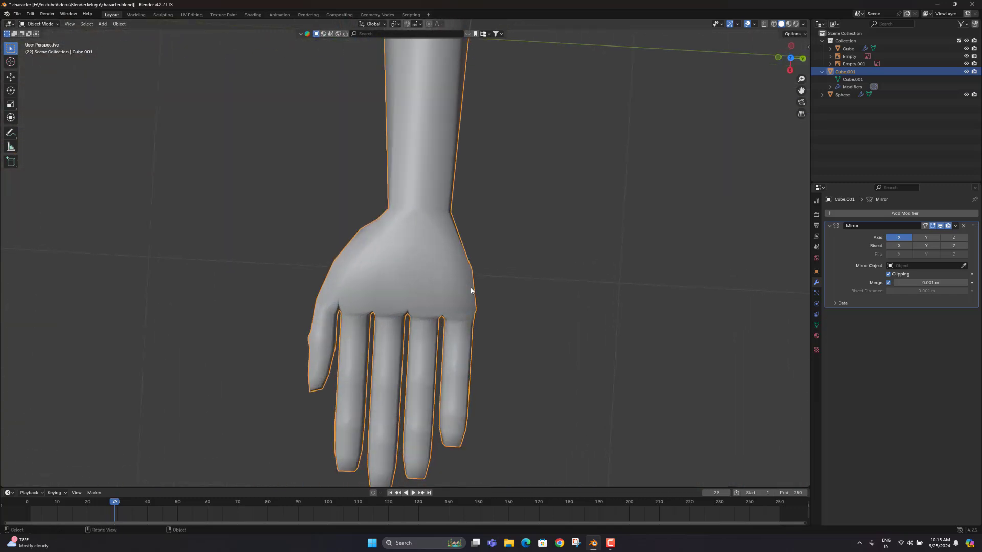
key(Tab)
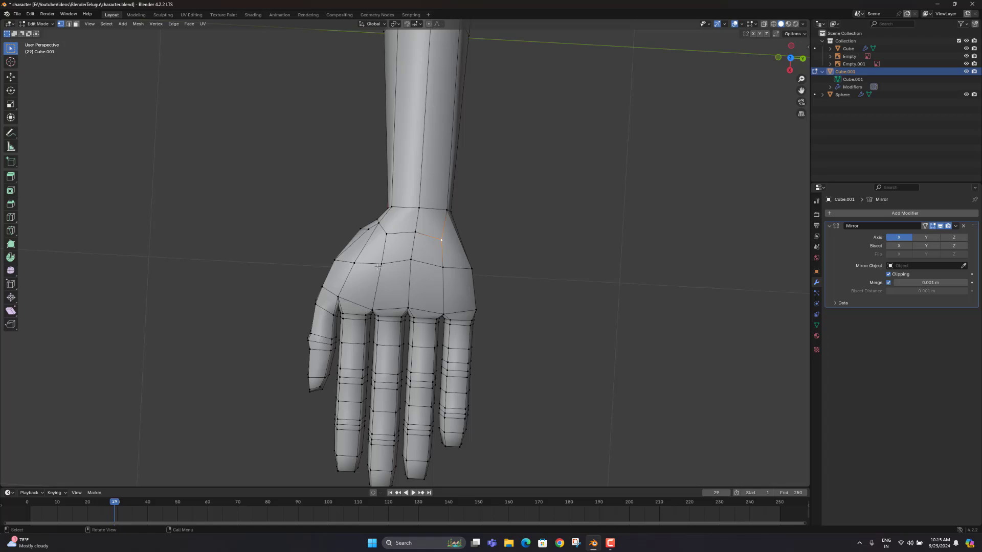
middle_drag(377, 266, 292, 101)
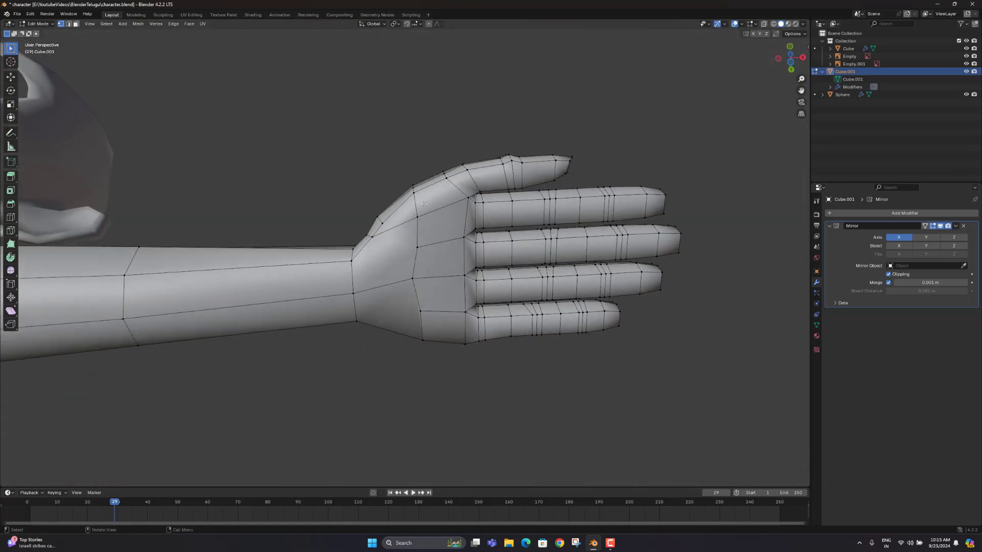
key(Tab)
key(Tab)
Knife-cut the little-finger side of the palm toward the wrist and onto the central edge, and connect the cut's corner to the outer wrist vertex
scroll(429, 255, up, 5)
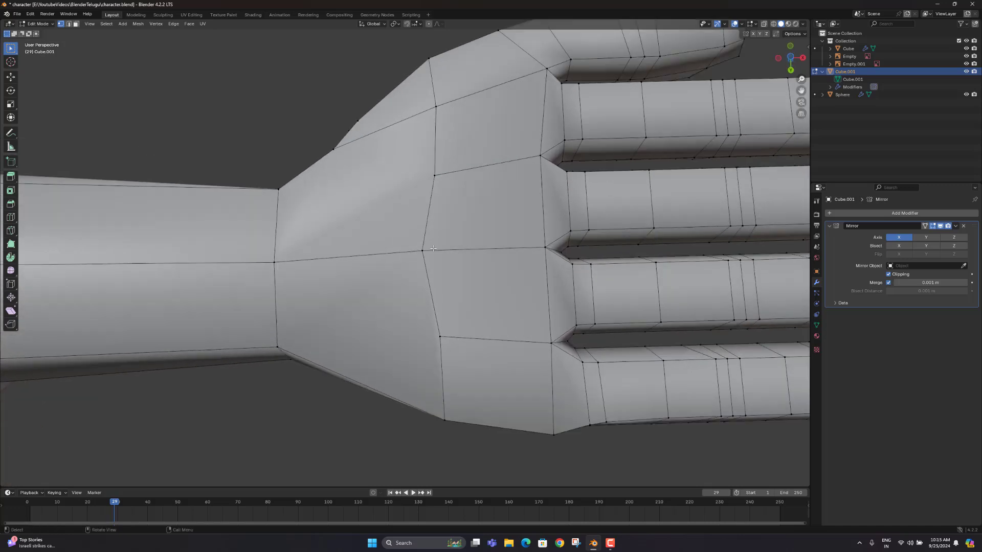
key(k)
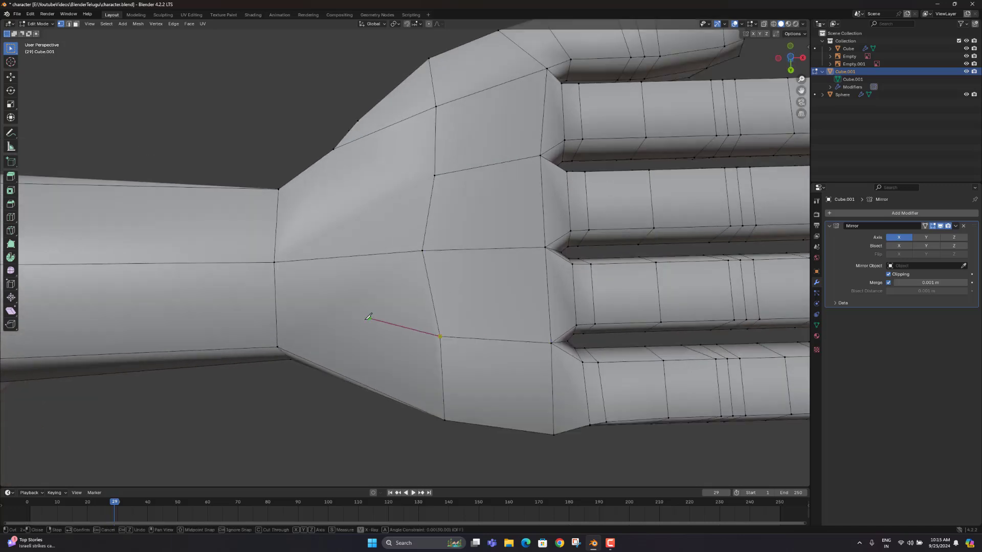
click(310, 259)
key(Return)
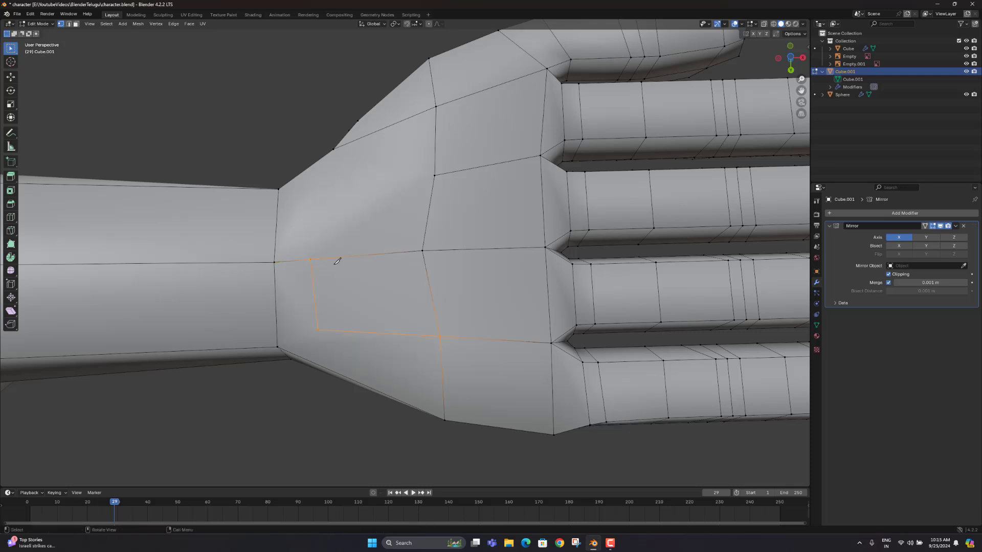
key(k)
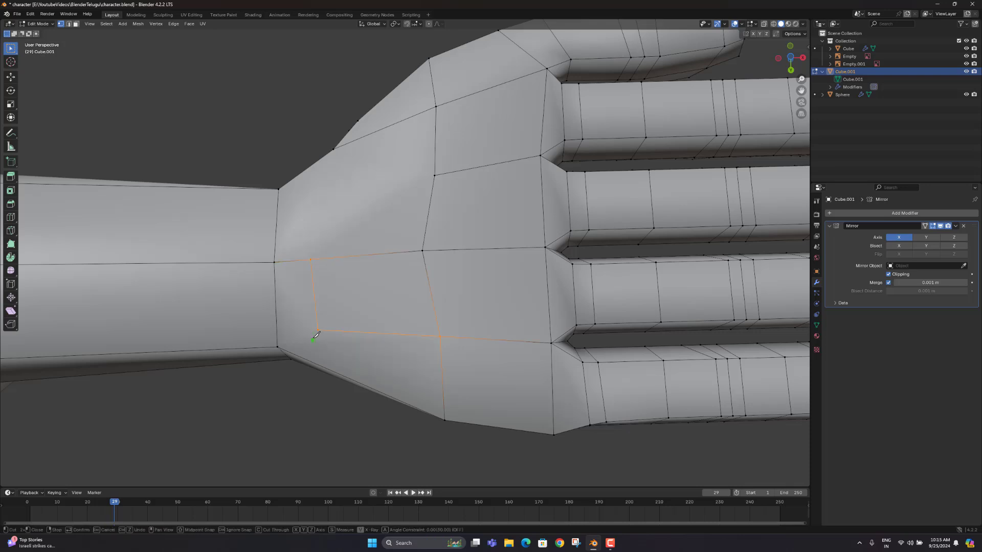
click(279, 346)
key(Return)
middle_drag(315, 261, 311, 285)
Knife-cut from the thumb-side palm vertex toward the wrist and onto the previous cut, and connect the new corner to the thumb-base vertex
key(k)
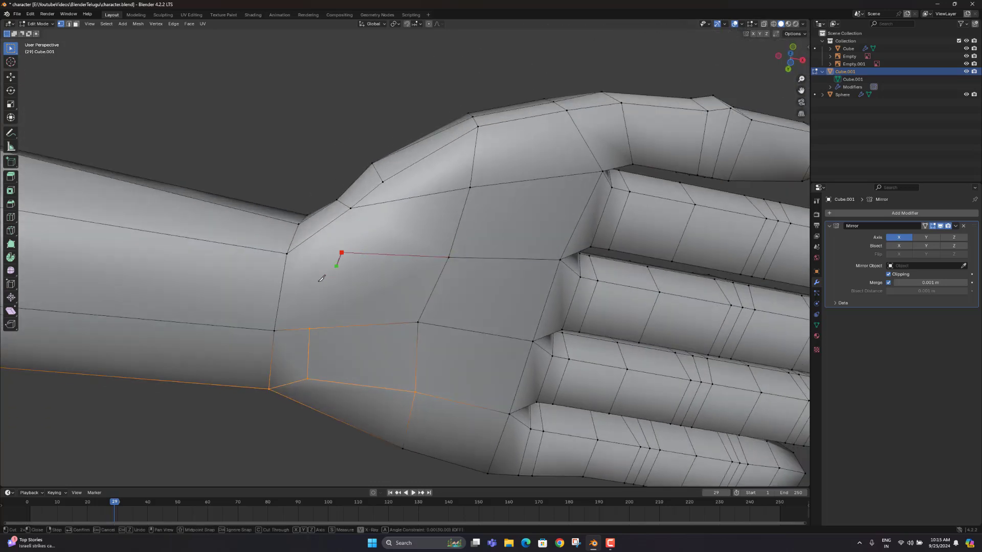
click(310, 327)
key(Return)
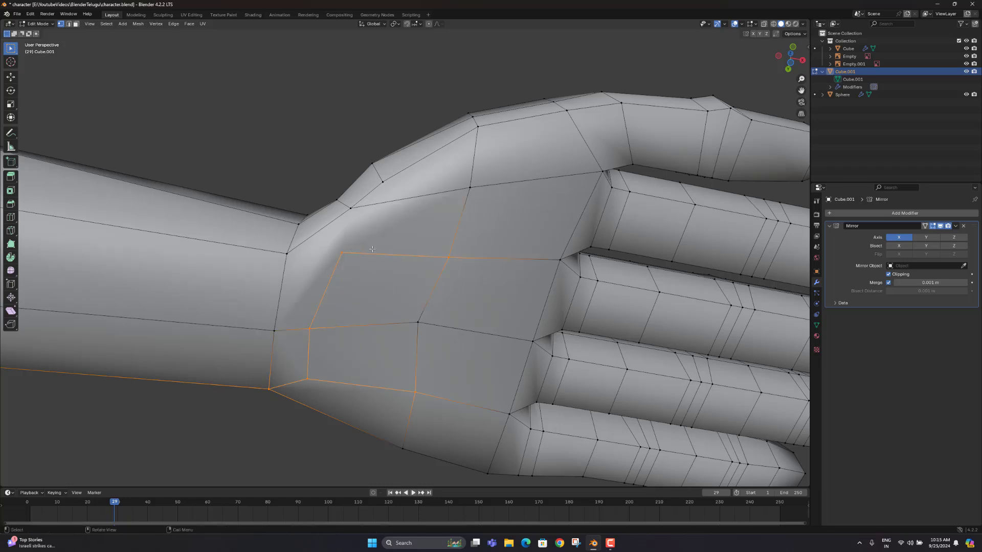
scroll(351, 265, up, 1)
key(k)
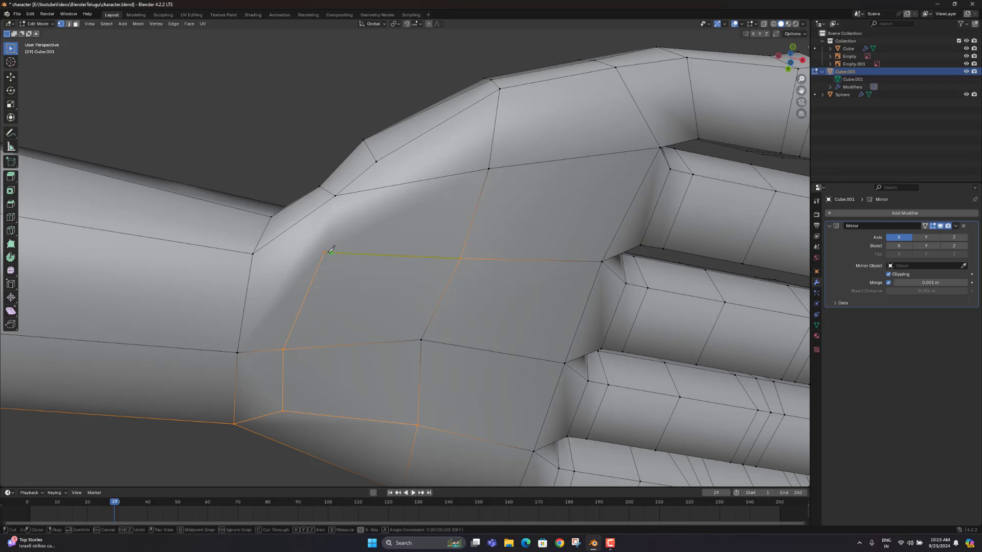
click(339, 193)
key(Return)
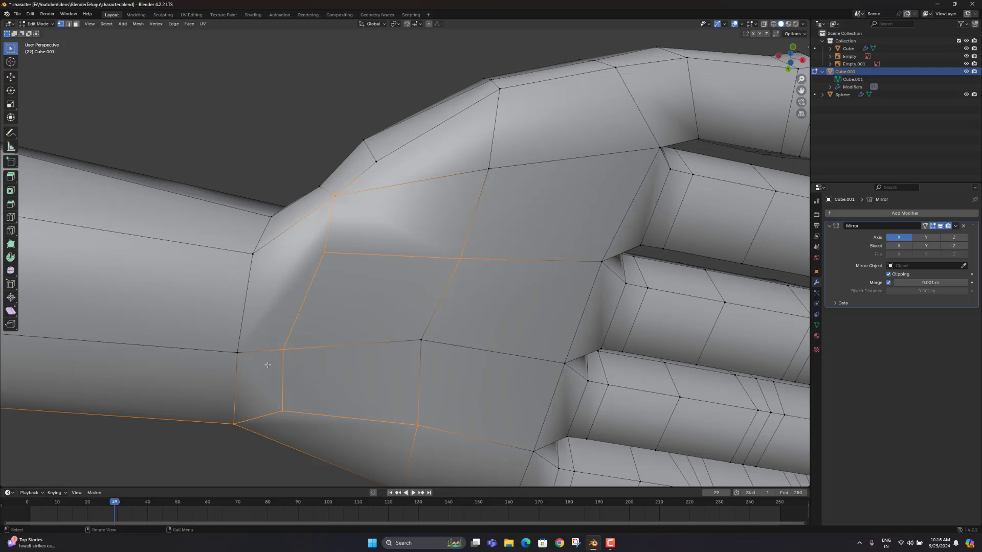
Knife-cut an edge from the new thumb-side palm corner to the nearest wrist vertex
middle_drag(308, 273, 325, 294)
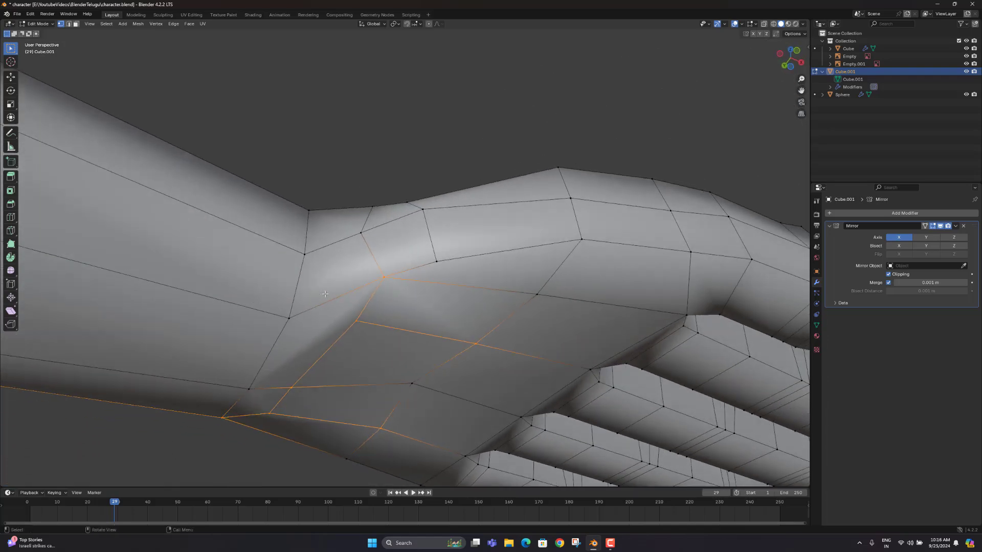
middle_drag(362, 326, 396, 280)
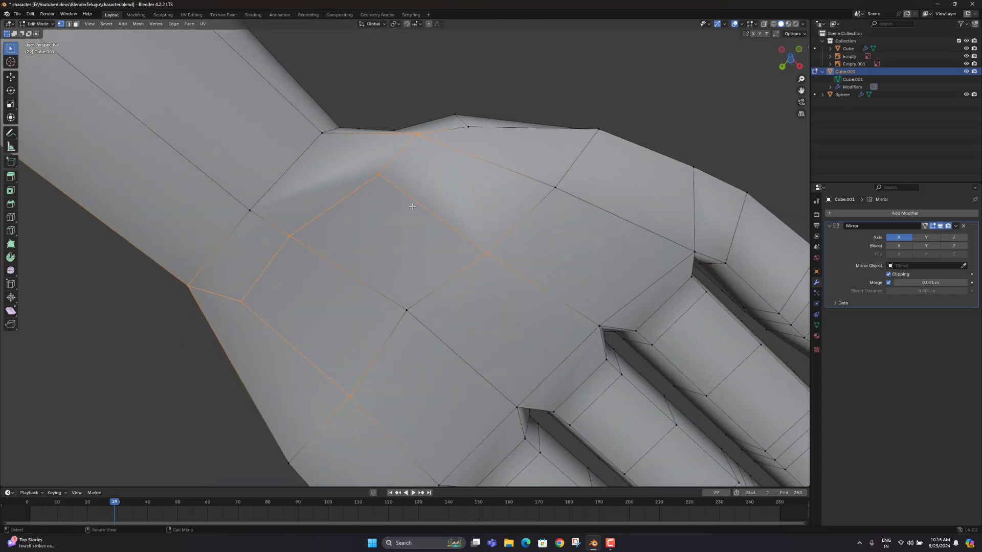
key(k)
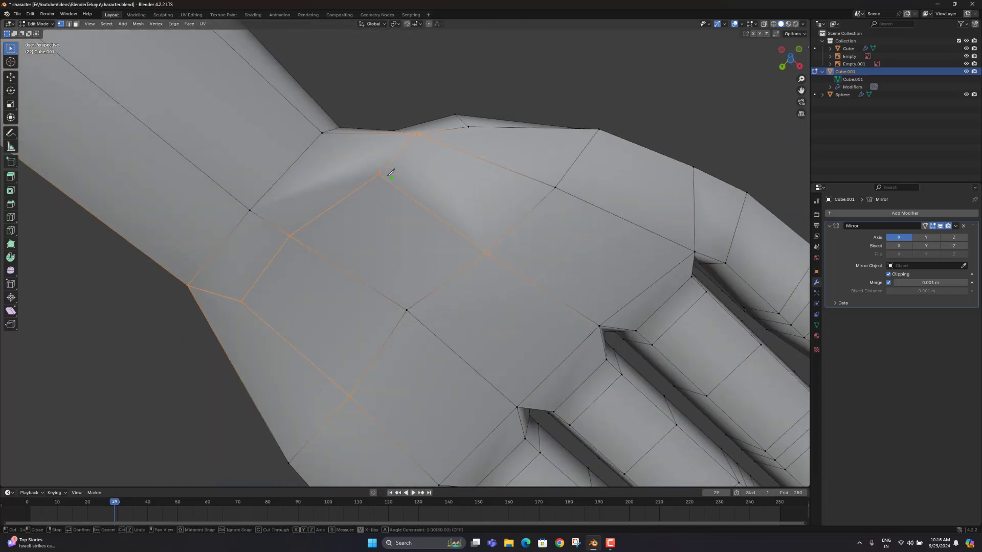
click(325, 136)
key(Return)
Dissolve the edge between the new palm corner and the thumb-base vertex, and return to vertex selection
scroll(455, 193, up, 1)
scroll(454, 192, down, 2)
key(2)
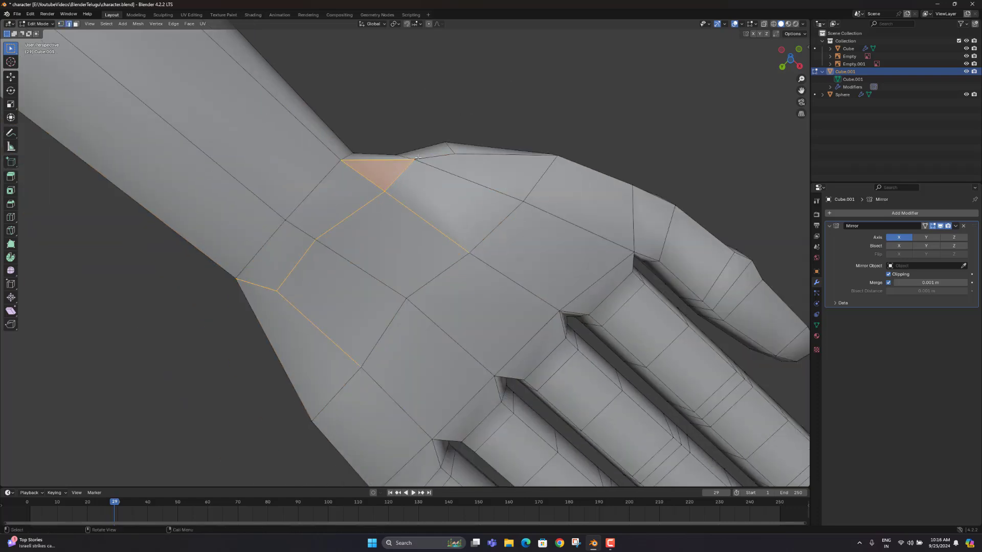
click(407, 170)
key(ctrl+e)
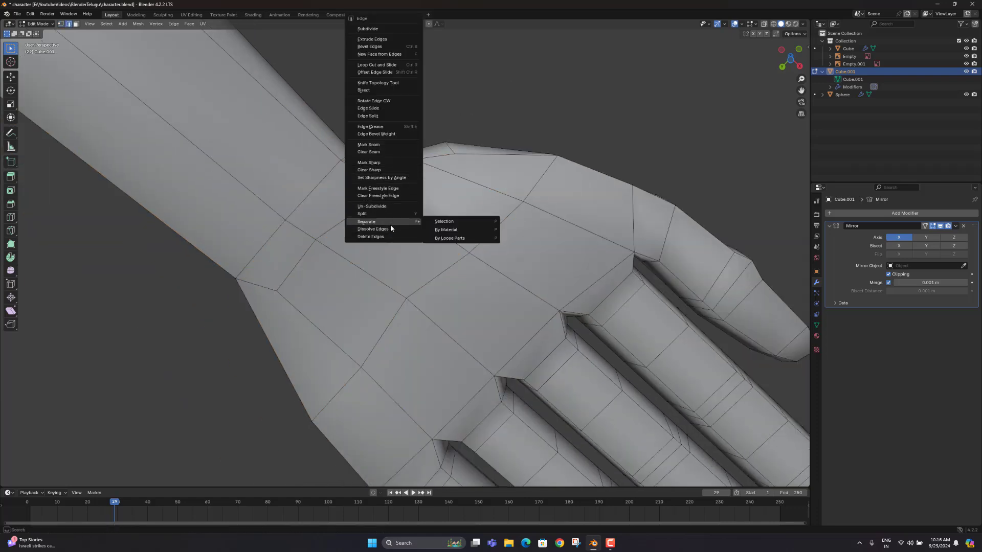
click(390, 229)
middle_drag(391, 229, 427, 241)
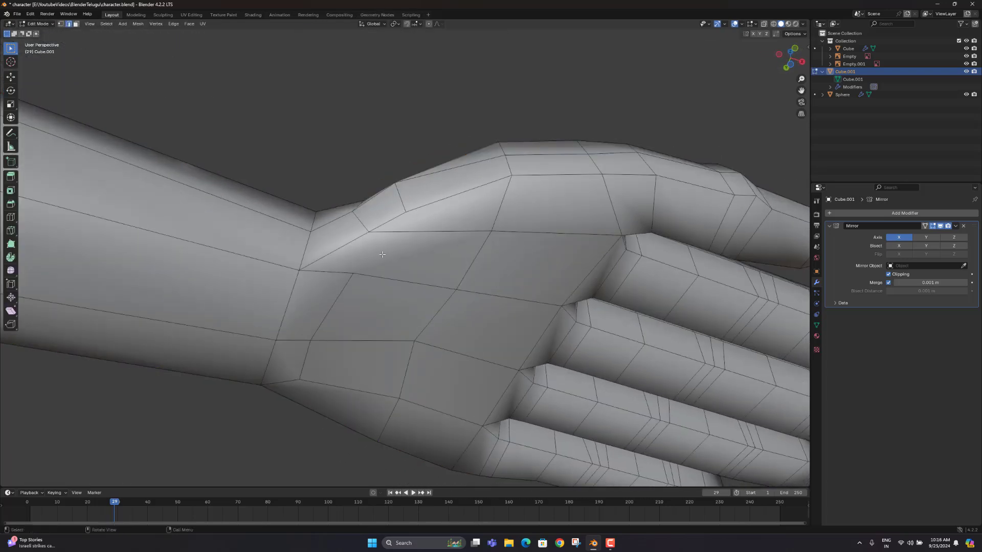
key(1)
middle_drag(386, 268, 440, 229)
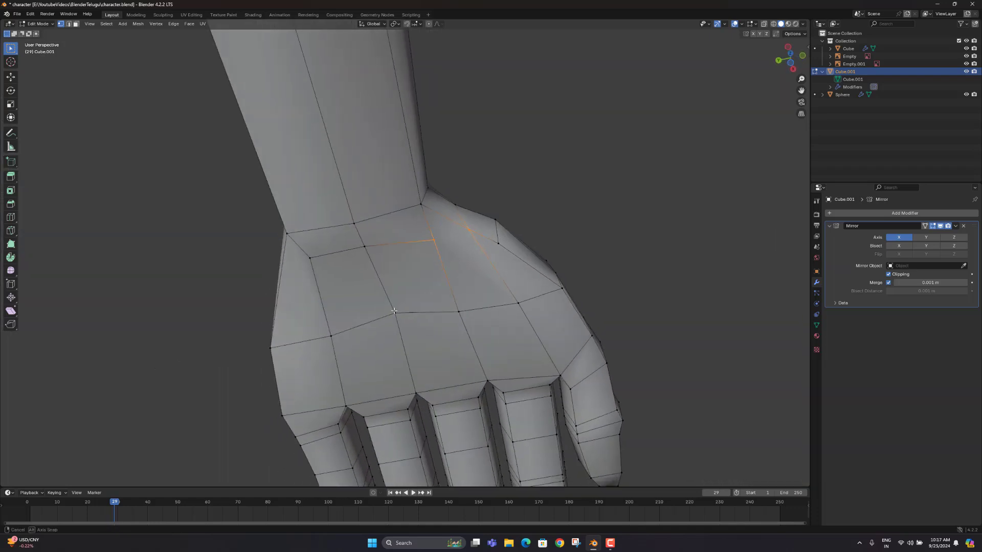
scroll(441, 229, up, 1)
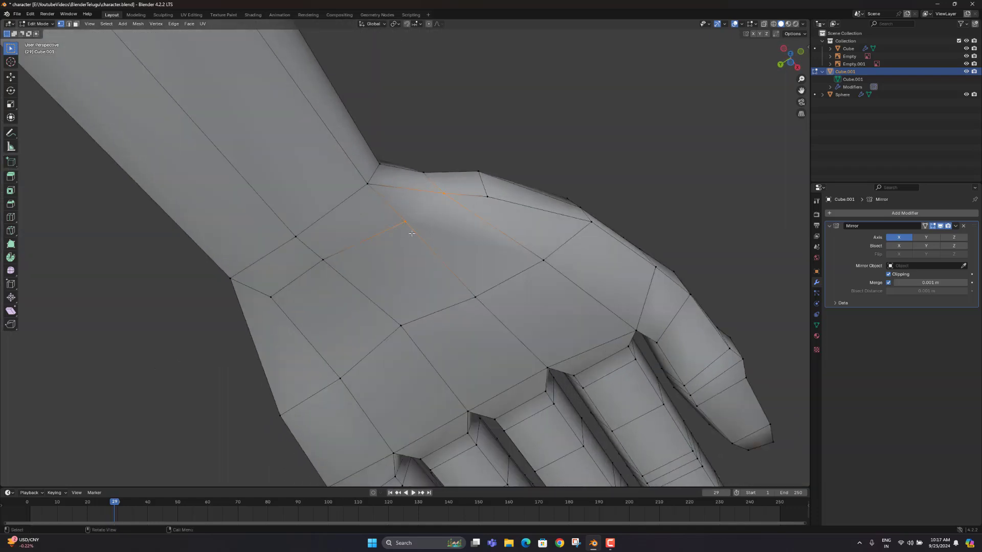
Knife-cut an edge from the palm corner to the nearby thumb-base vertex, and dissolve the edge from that corner to the wrist
key(k)
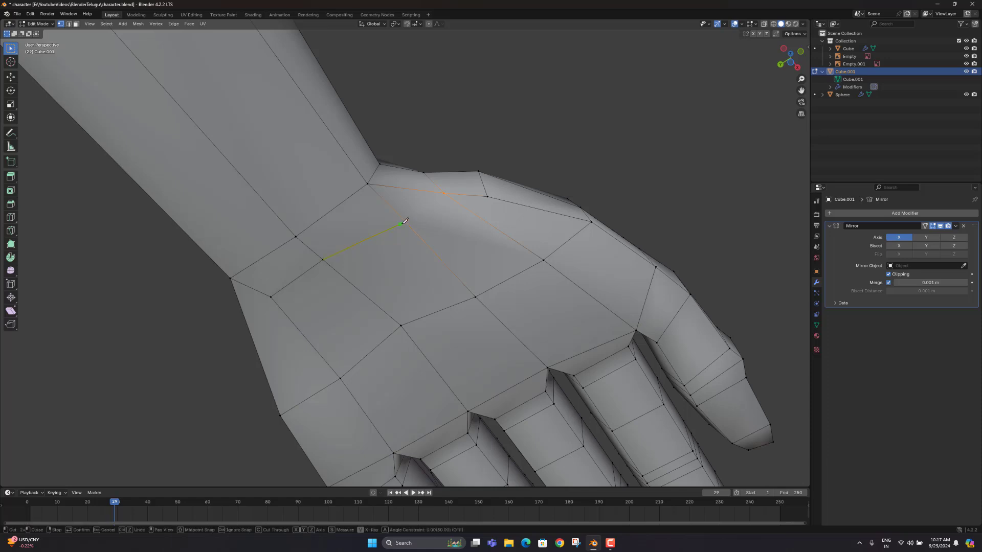
key(Return)
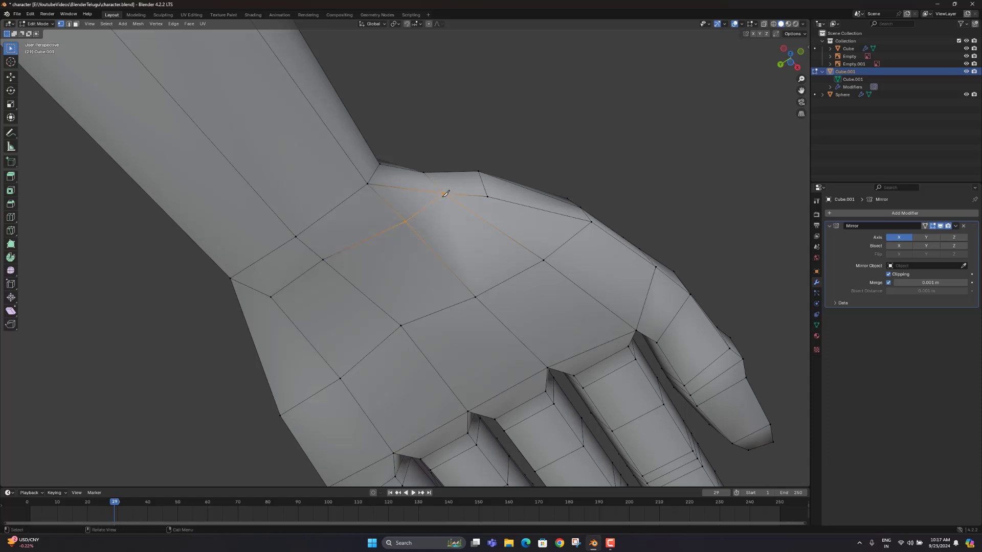
key(2)
scroll(383, 201, up, 3)
right_click(382, 201)
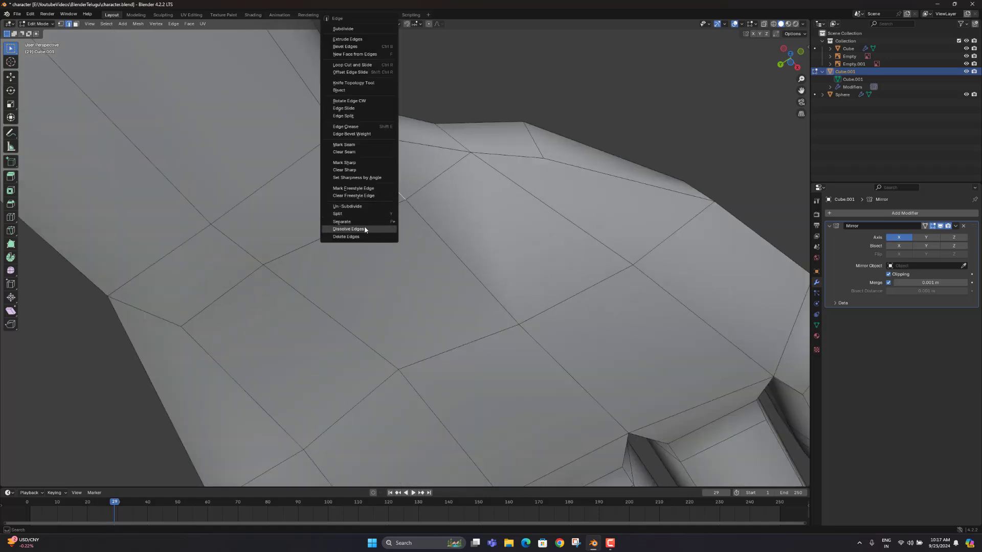
click(364, 227)
scroll(438, 198, down, 4)
scroll(439, 198, down, 3)
key(Tab)
scroll(477, 199, down, 3)
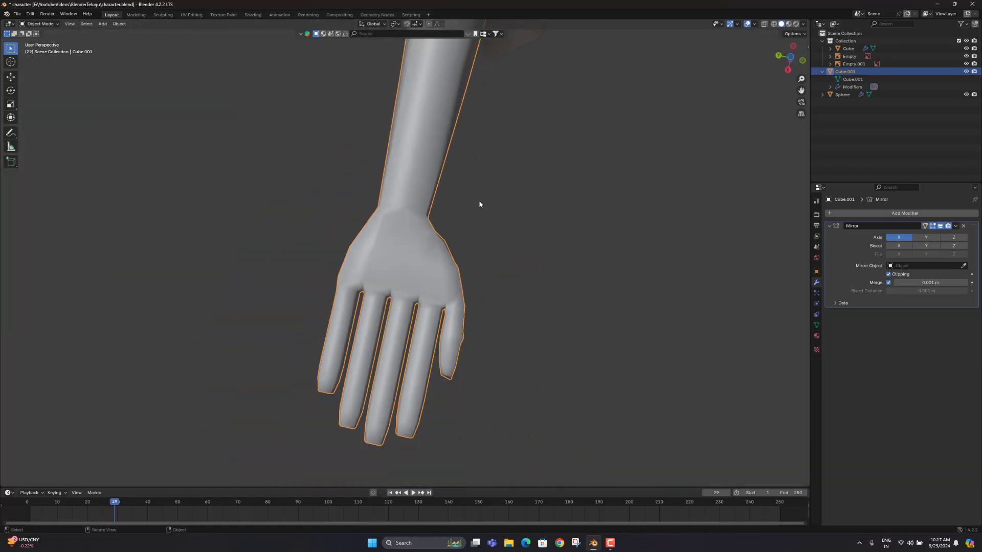
middle_drag(477, 202, 433, 358)
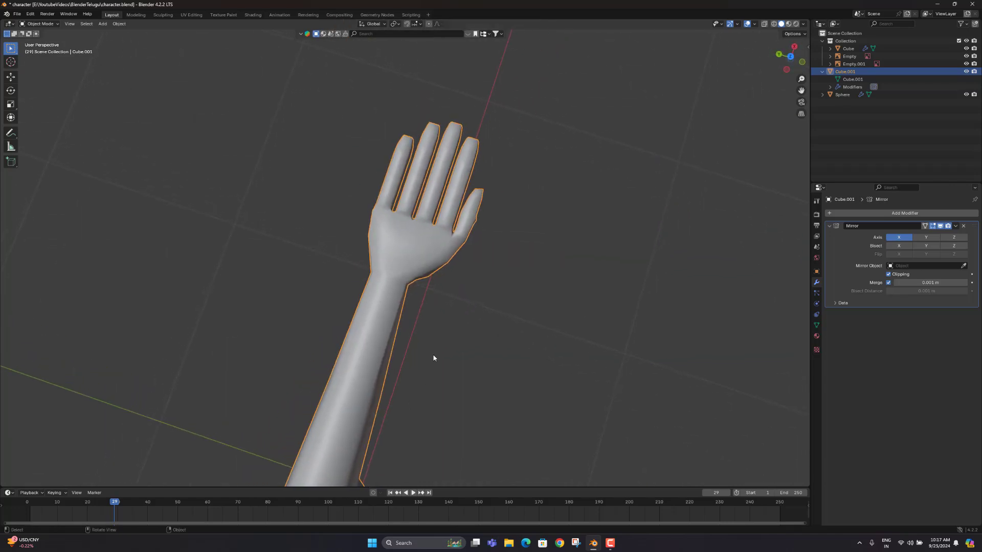
From the top view, select the whole hand with X-ray on and move it about 0.006 m along Y, then turn X-ray off
key(KP_3)
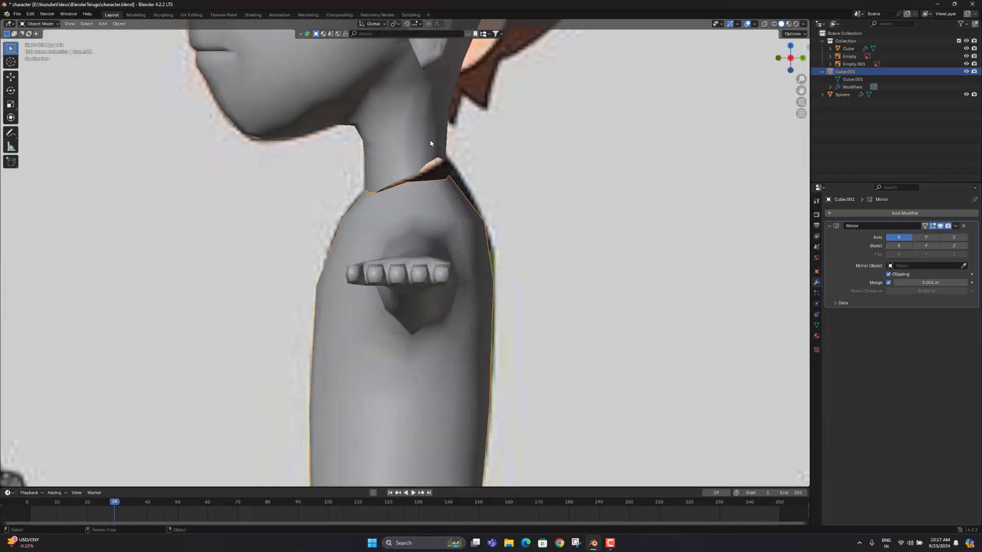
key(KP_7)
key(Tab)
key(1)
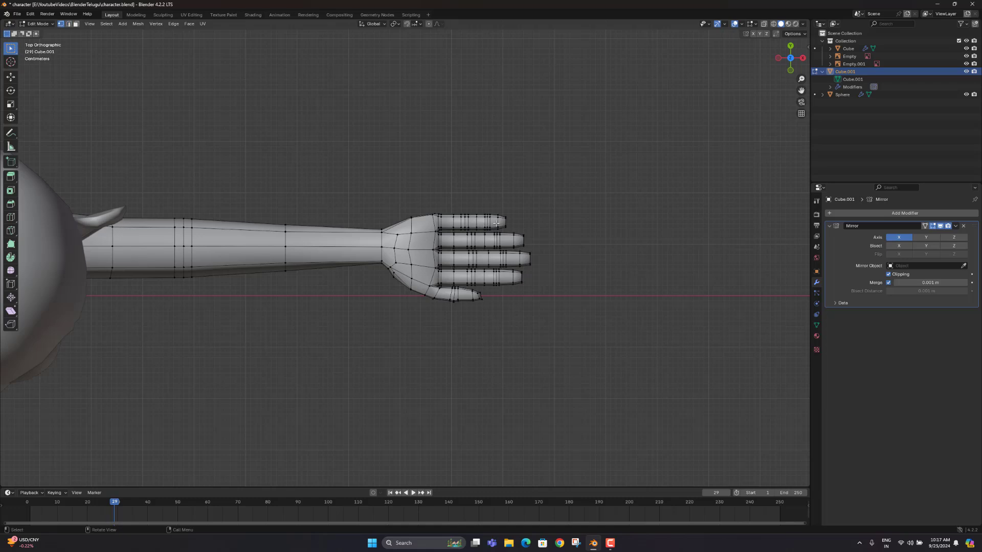
key(alt+z)
key(b)
drag(551, 163, 384, 322)
key(g)
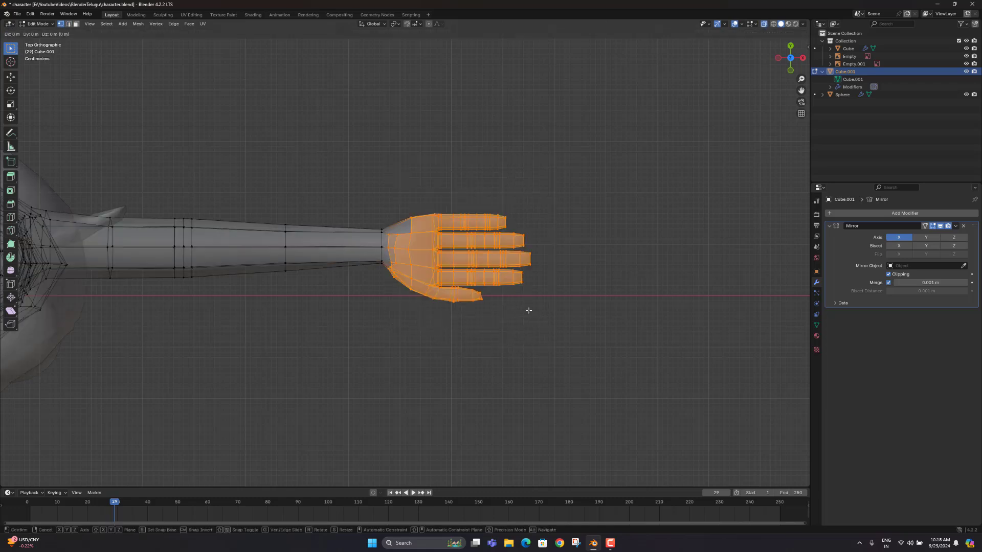
key(y)
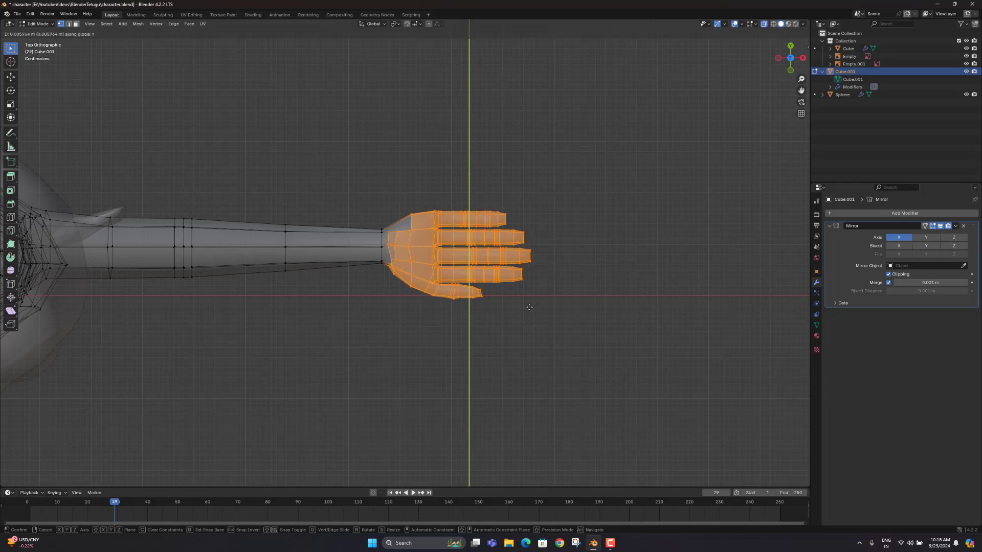
click(529, 308)
scroll(521, 316, down, 4)
middle_drag(519, 317, 399, 222)
key(alt+z)
Examine the hand, wrist and arm from several angles, checking the join and the palm topology
scroll(400, 221, up, 4)
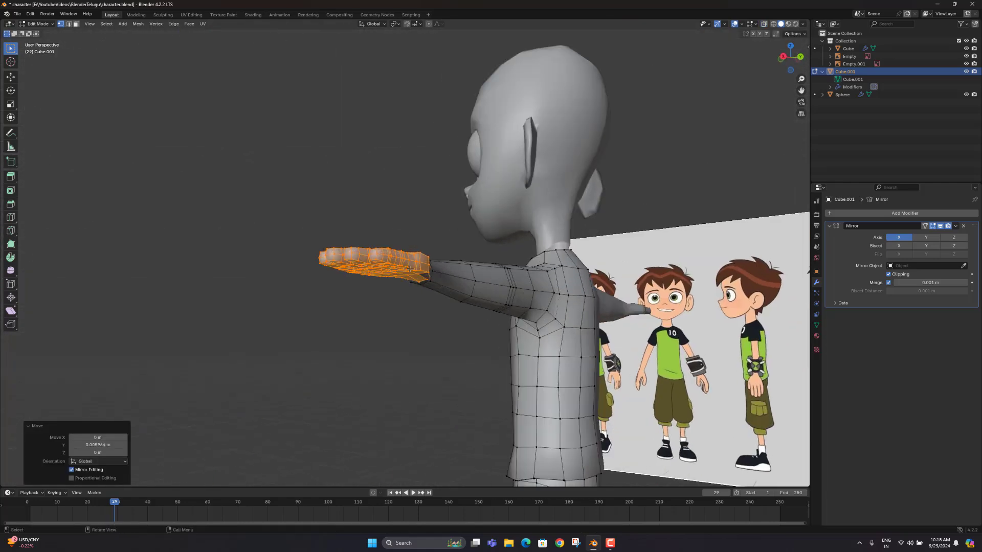
middle_drag(435, 286, 450, 307)
scroll(444, 317, up, 6)
middle_drag(419, 368, 291, 328)
scroll(436, 301, down, 3)
key(Tab)
key(Tab)
scroll(415, 302, up, 4)
scroll(415, 302, down, 2)
scroll(358, 266, down, 3)
middle_drag(422, 205, 368, 180)
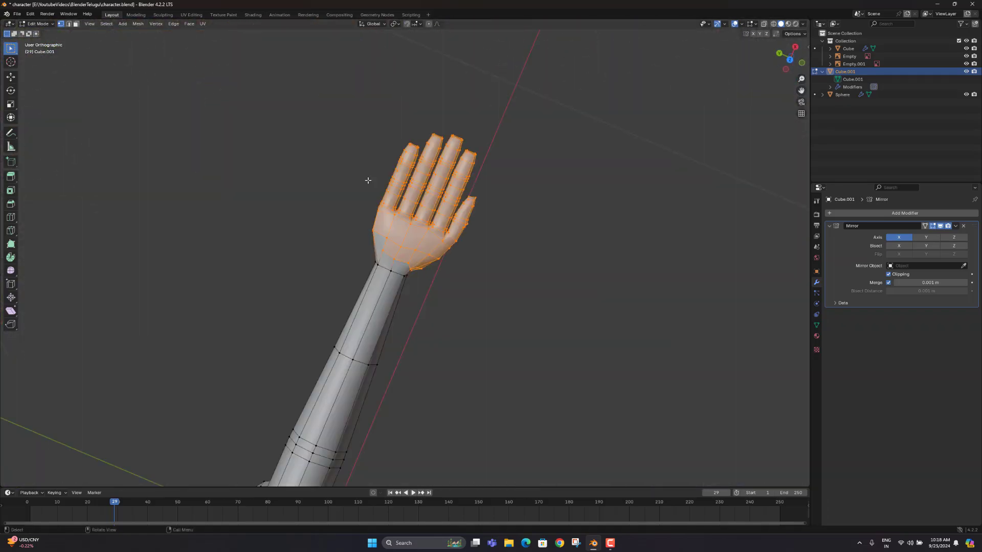
key(KP_7)
middle_drag(532, 301, 489, 200)
click(489, 200)
scroll(410, 291, up, 4)
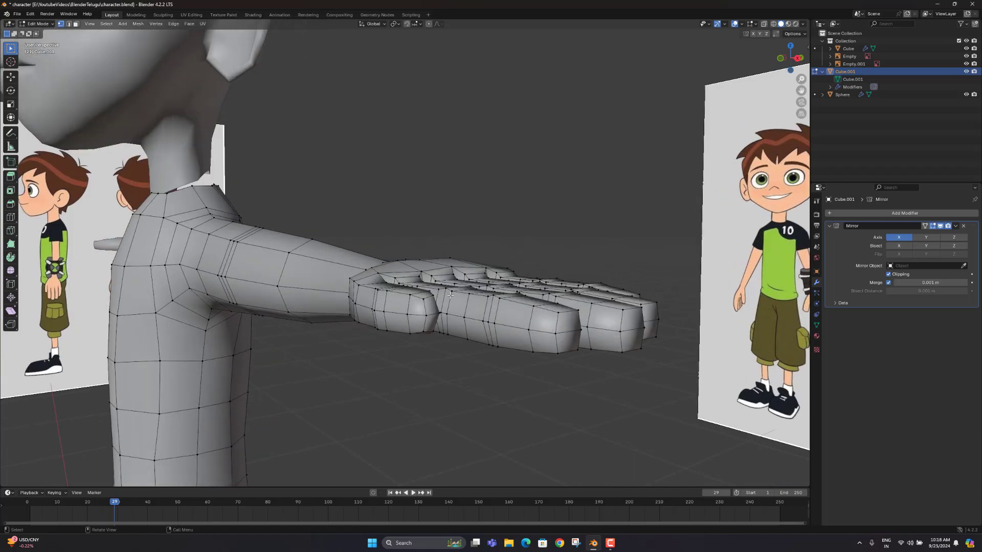
middle_drag(440, 312, 387, 124)
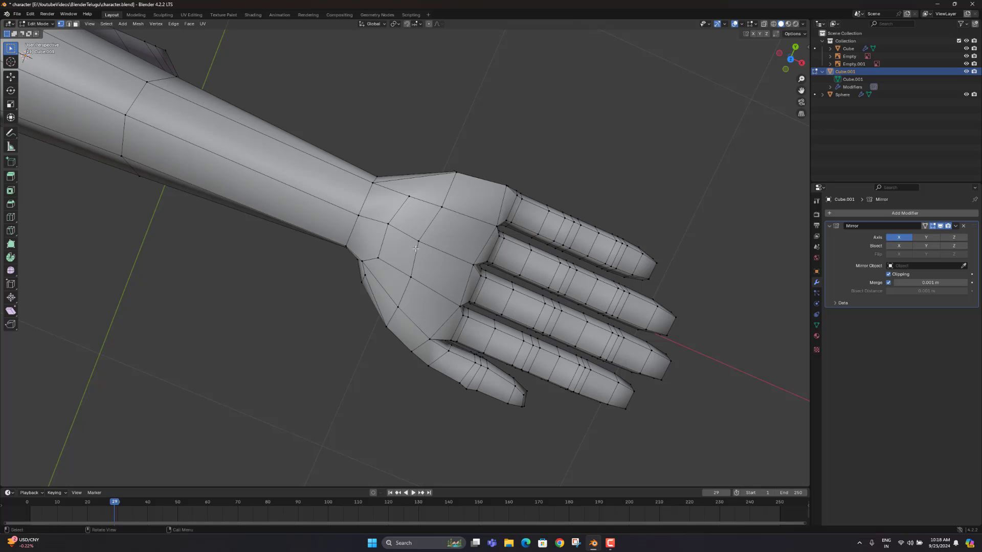
scroll(415, 248, up, 4)
middle_drag(431, 228, 379, 305)
scroll(428, 247, down, 8)
scroll(378, 276, up, 6)
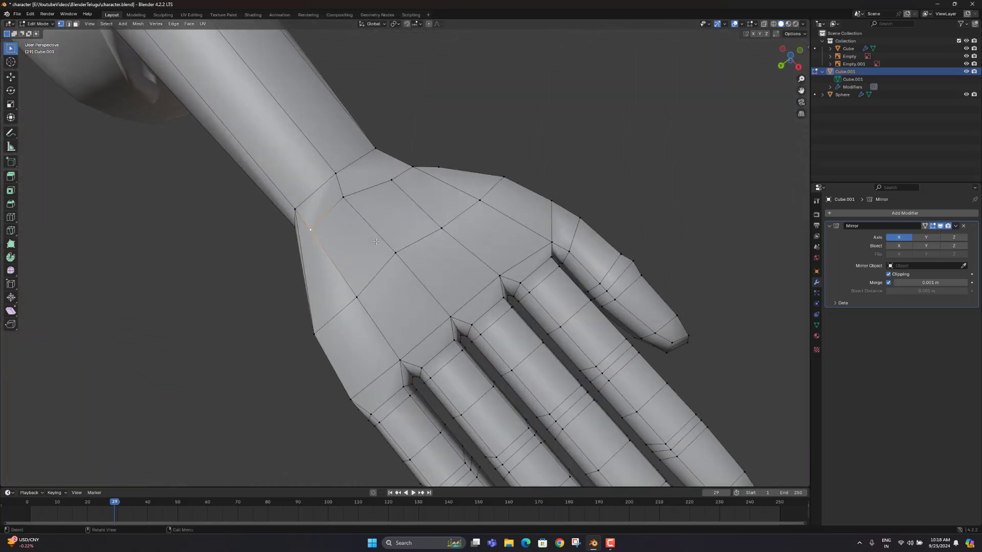
middle_drag(376, 242, 381, 208)
scroll(391, 195, up, 1)
middle_drag(417, 169, 419, 271)
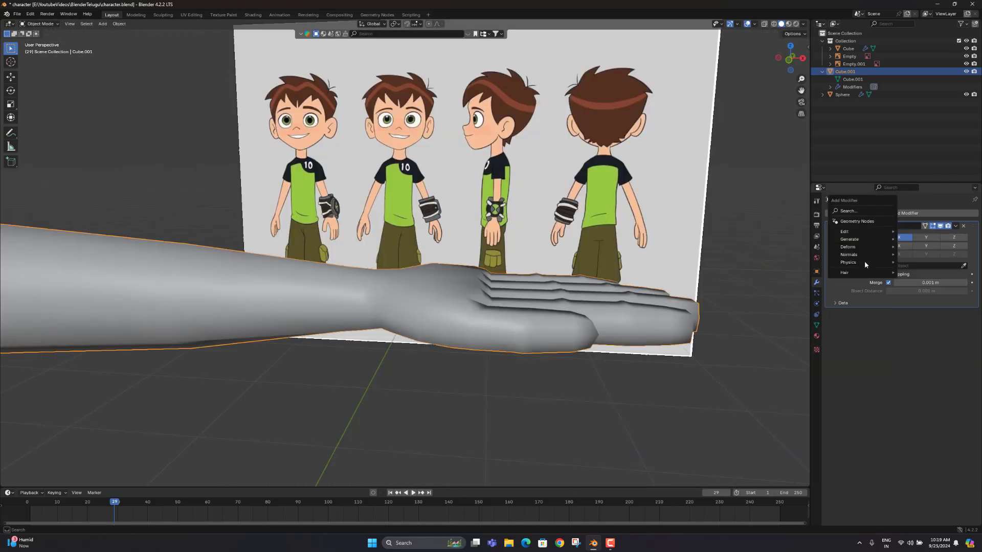
Add a Subdivision Surface modifier to the body mesh
mouse_move(855, 255)
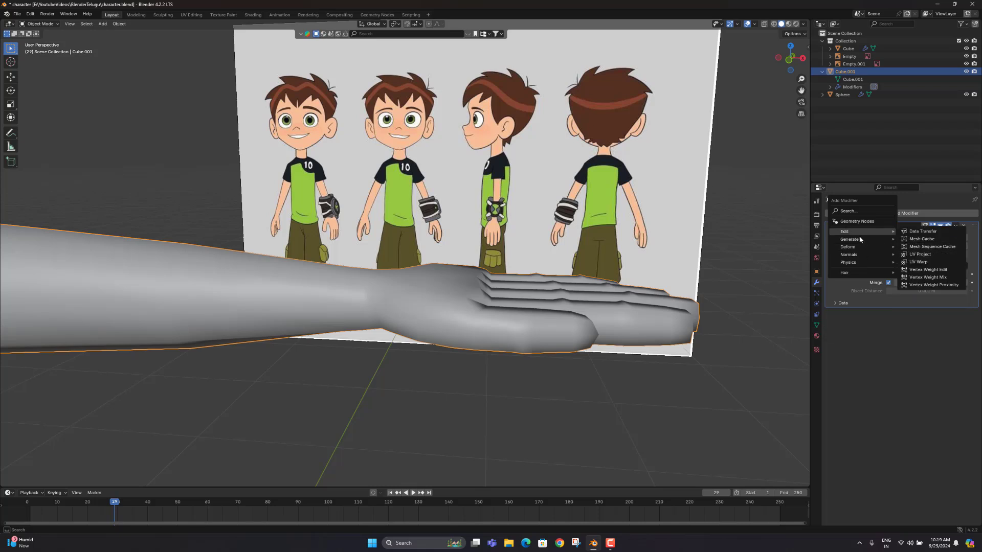
mouse_move(860, 239)
click(921, 341)
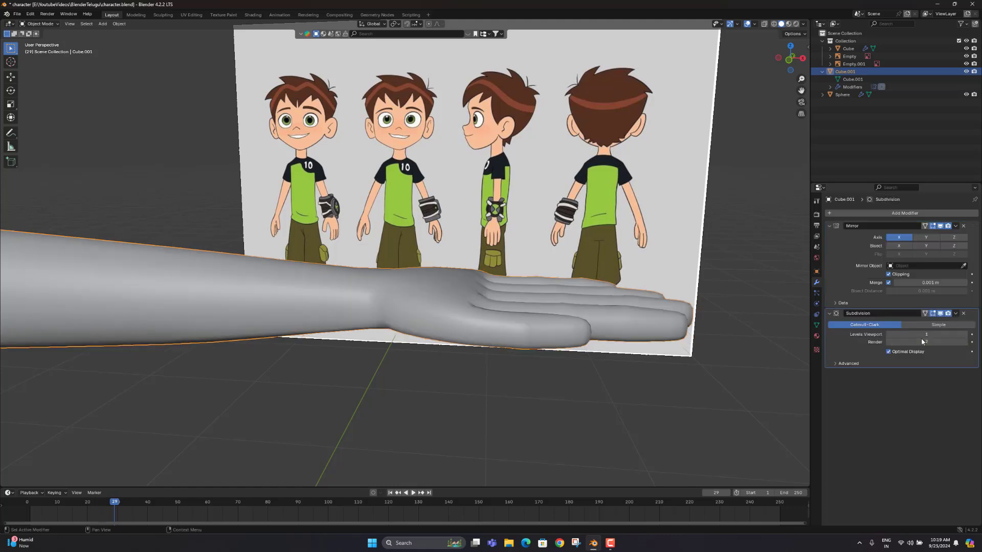
Examine the smoothed body, arm and hand in object and edit mode for irregular topology
scroll(543, 300, down, 7)
middle_drag(543, 300, 411, 269)
scroll(401, 318, up, 2)
key(Tab)
scroll(289, 301, down, 4)
key(Tab)
scroll(276, 291, up, 3)
scroll(241, 287, up, 3)
scroll(484, 306, down, 5)
key(Tab)
scroll(362, 211, up, 3)
scroll(411, 269, up, 2)
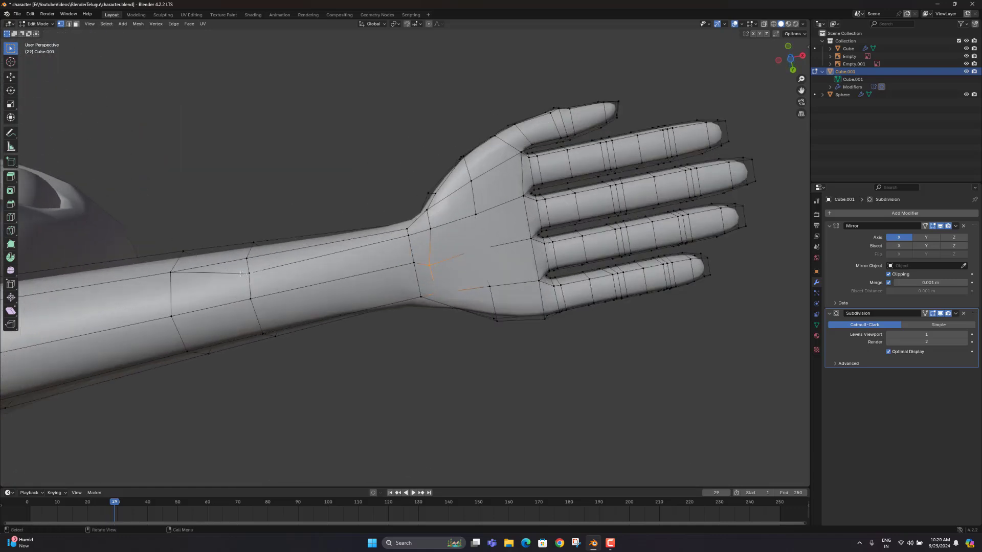
Hide the Subdivision modifier's effect in the viewport and dissolve the short lengthwise edge between the two forearm loops
click(925, 313)
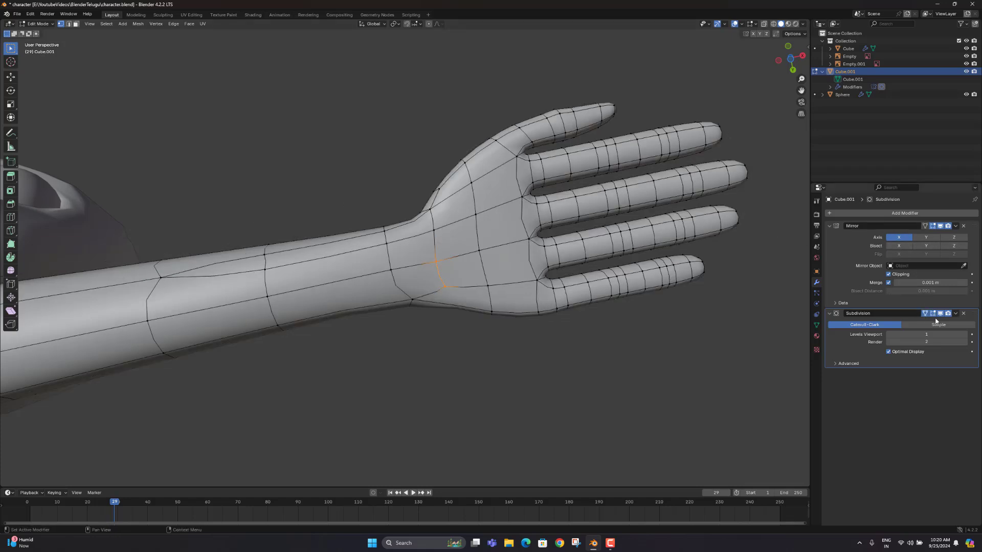
click(940, 313)
key(2)
click(245, 271)
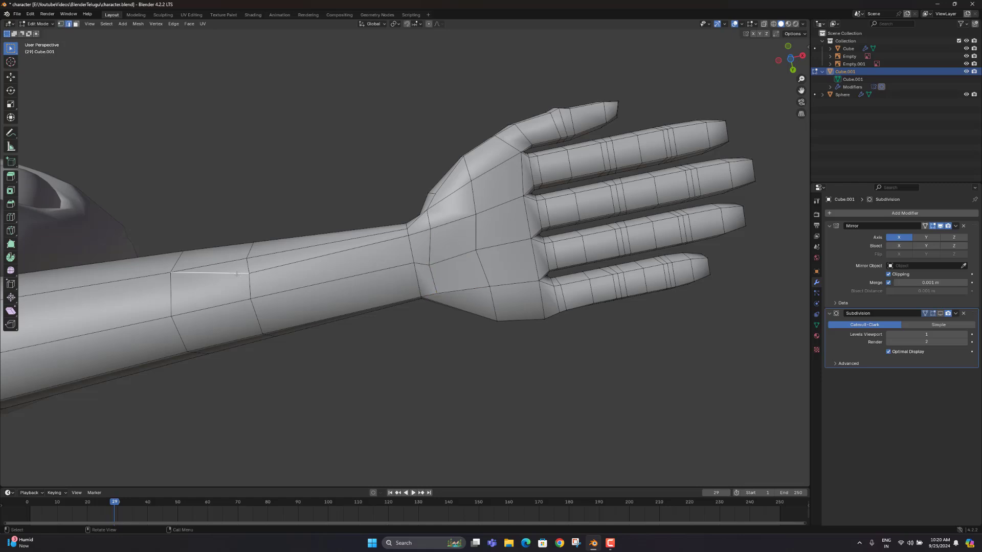
right_click(245, 271)
click(207, 480)
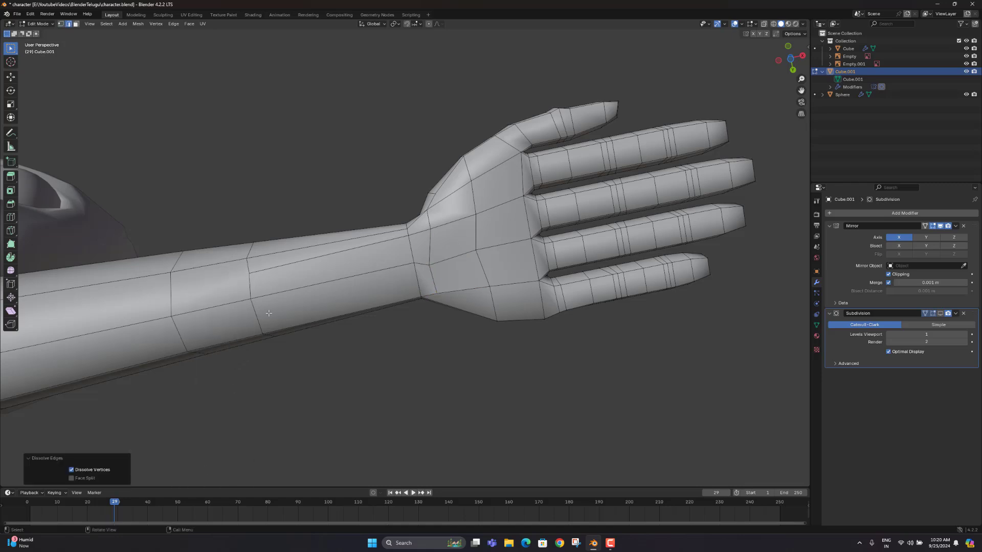
Add one lengthwise loop cut along the arm and torso, ending at the forearm, without sliding it
scroll(372, 278, up, 1)
scroll(500, 237, down, 8)
middle_drag(291, 271, 244, 302)
scroll(244, 303, up, 2)
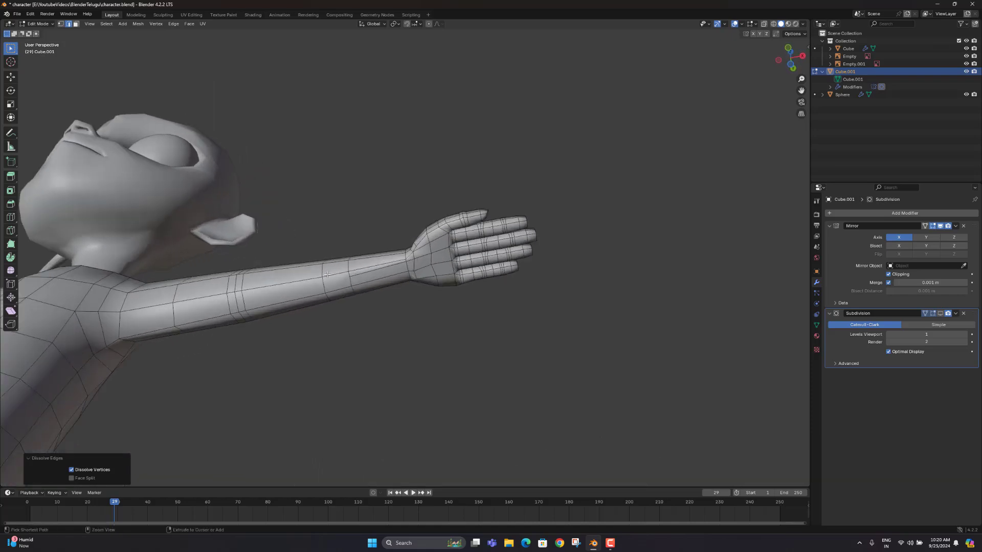
key(ctrl+r)
click(333, 281)
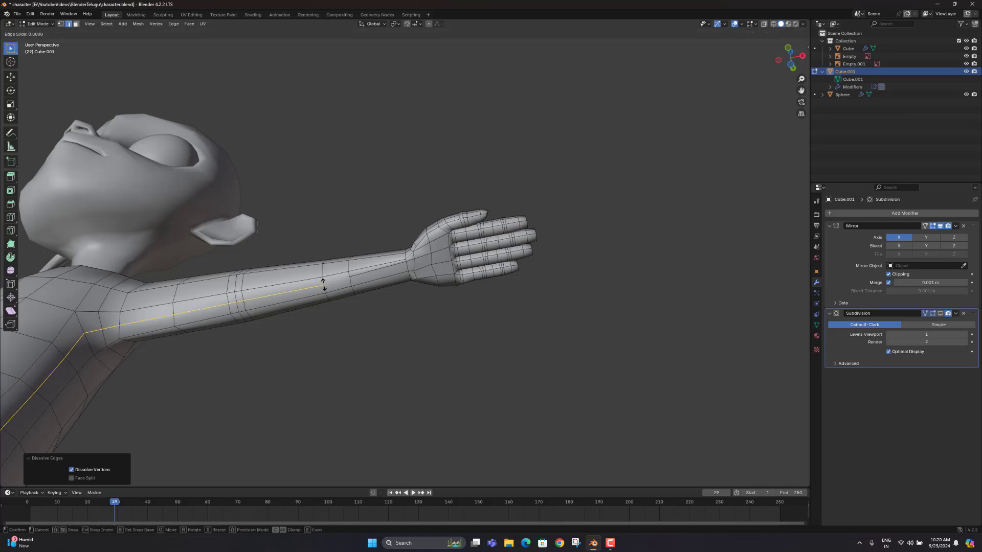
right_click(340, 285)
scroll(341, 285, up, 1)
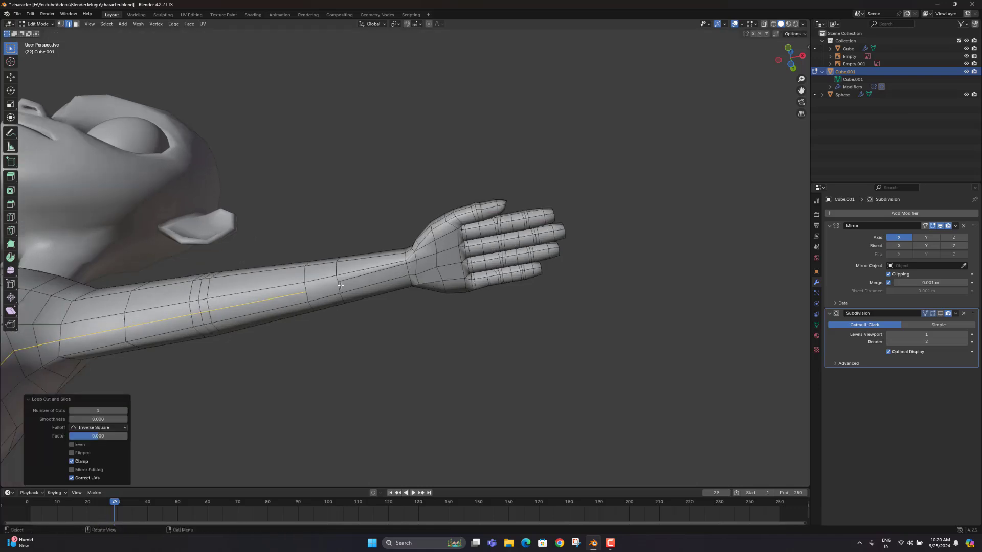
Knife-cut an edge from the end of the new arm loop to the next forearm vertex toward the wrist
key(k)
click(306, 292)
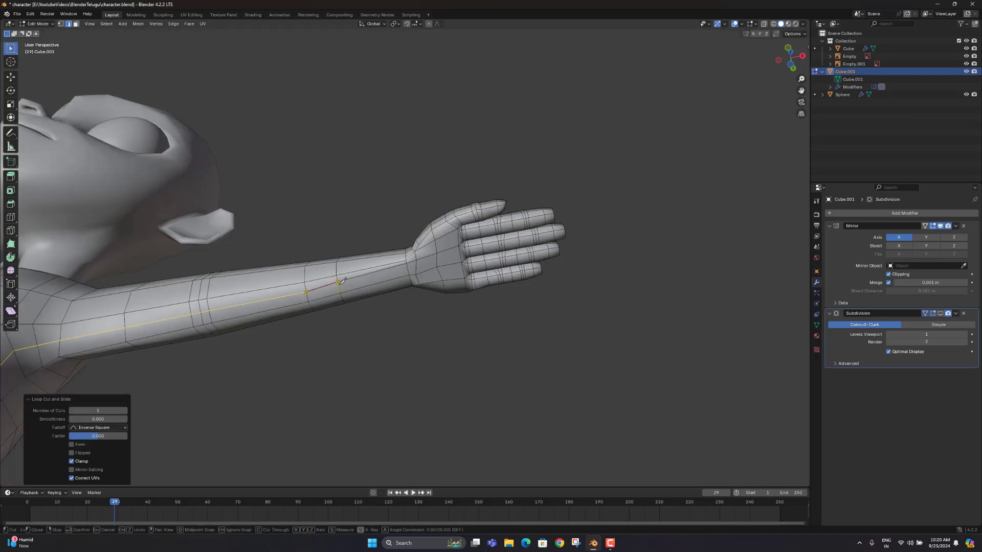
click(339, 283)
key(Return)
scroll(340, 284, down, 4)
key(Tab)
scroll(330, 284, down, 2)
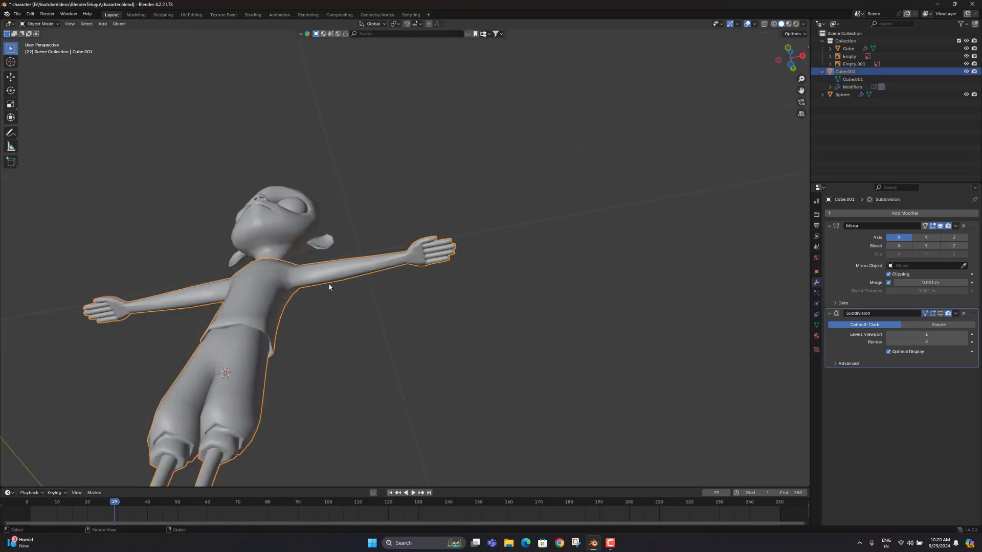
middle_drag(329, 285, 388, 228)
Move the palm-side wrist vertex and the neighbouring palm-base vertex along Y to space the lengthwise edges more evenly
key(Tab)
scroll(303, 305, up, 3)
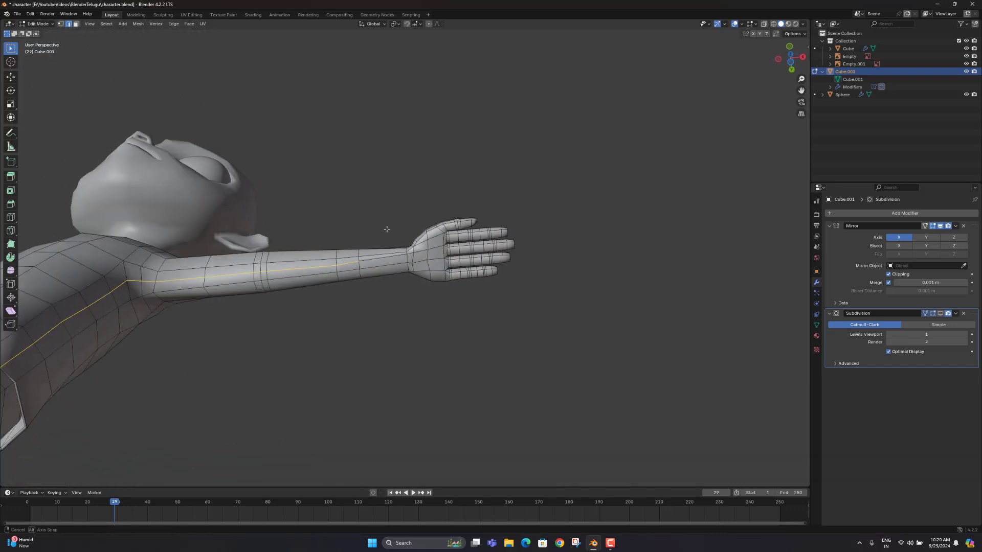
scroll(388, 235, up, 5)
key(1)
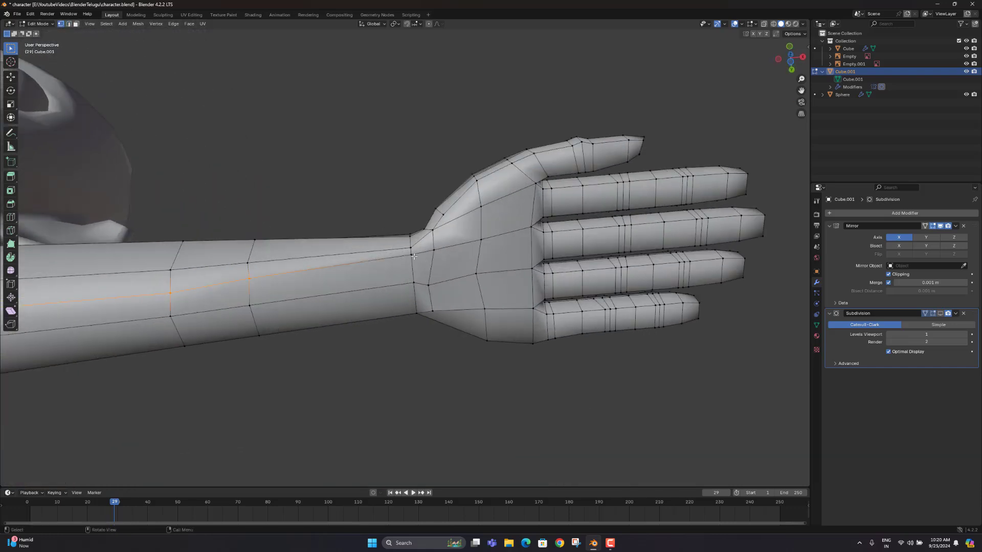
click(416, 259)
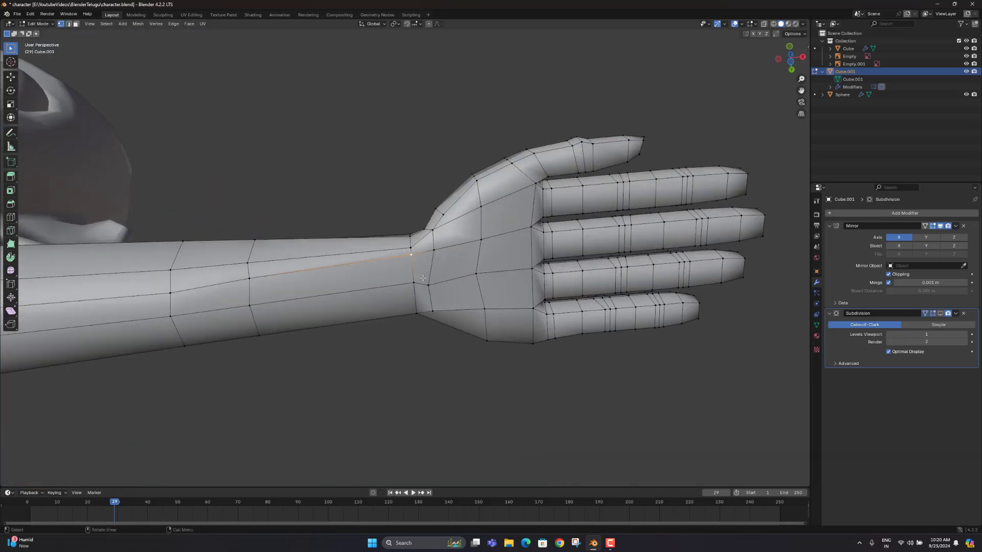
key(g)
key(x)
key(y)
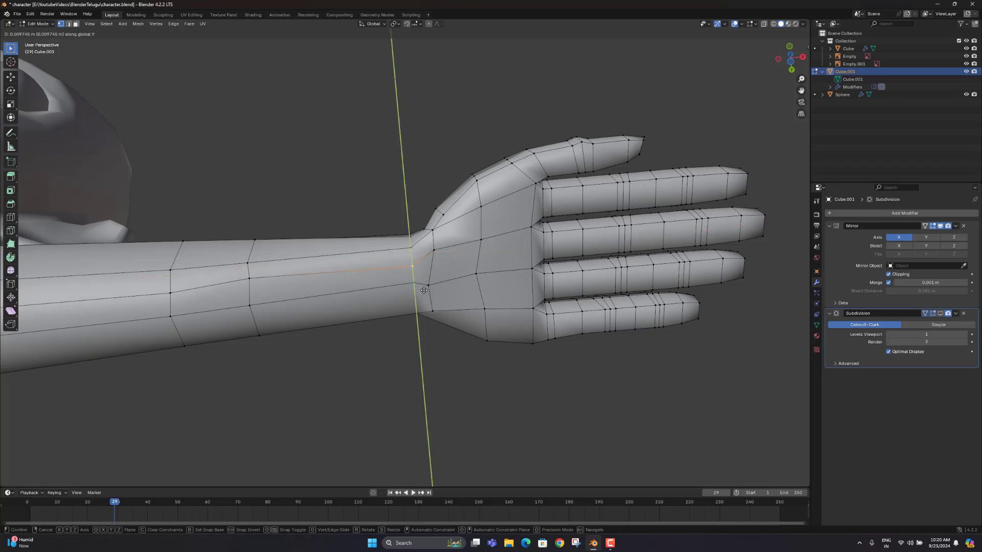
click(424, 282)
click(433, 253)
key(g)
key(y)
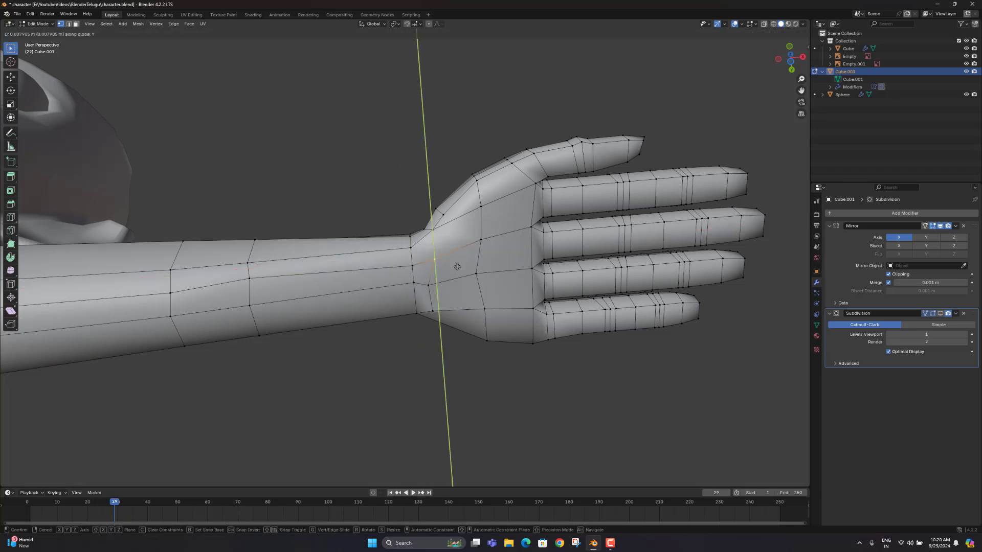
click(455, 264)
Reposition the mid-palm vertex and the two lower palm-base vertices to straighten the cross edges of the palm
click(476, 273)
key(g)
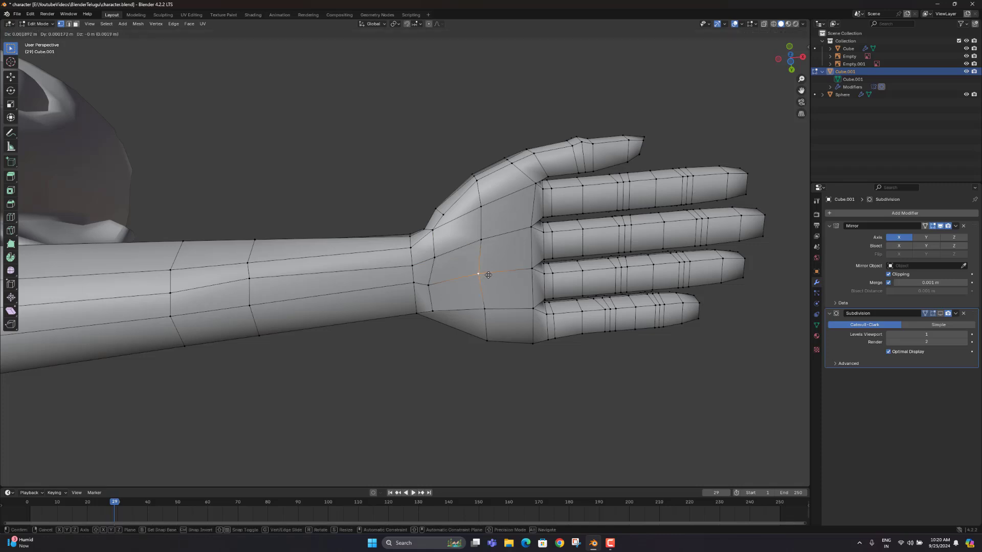
click(489, 275)
click(429, 285)
key(g)
click(444, 306)
click(433, 312)
key(g)
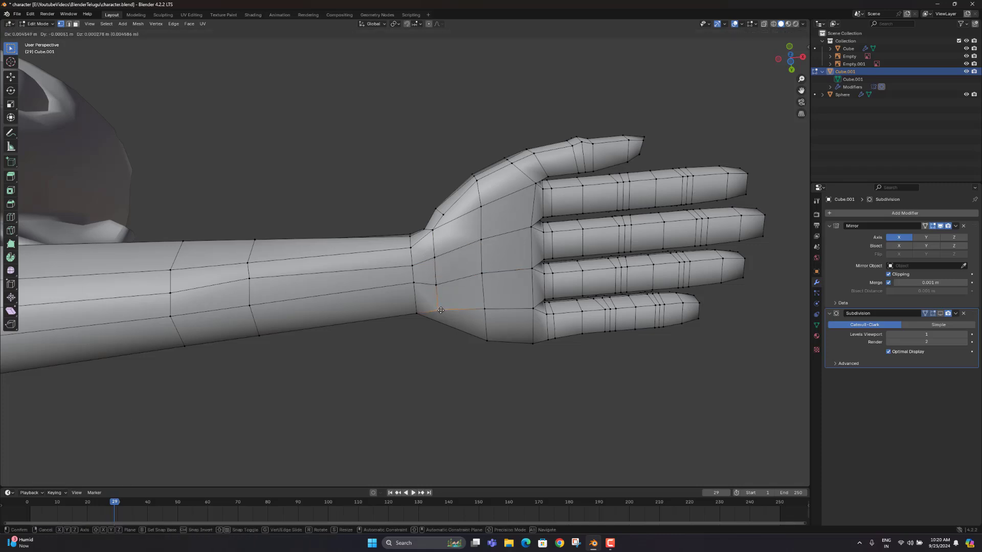
click(435, 312)
Adjust the underside vertices on the two forearm loops to round out the arm, and return to object mode
click(200, 285)
middle_drag(200, 285, 265, 352)
key(g)
click(233, 346)
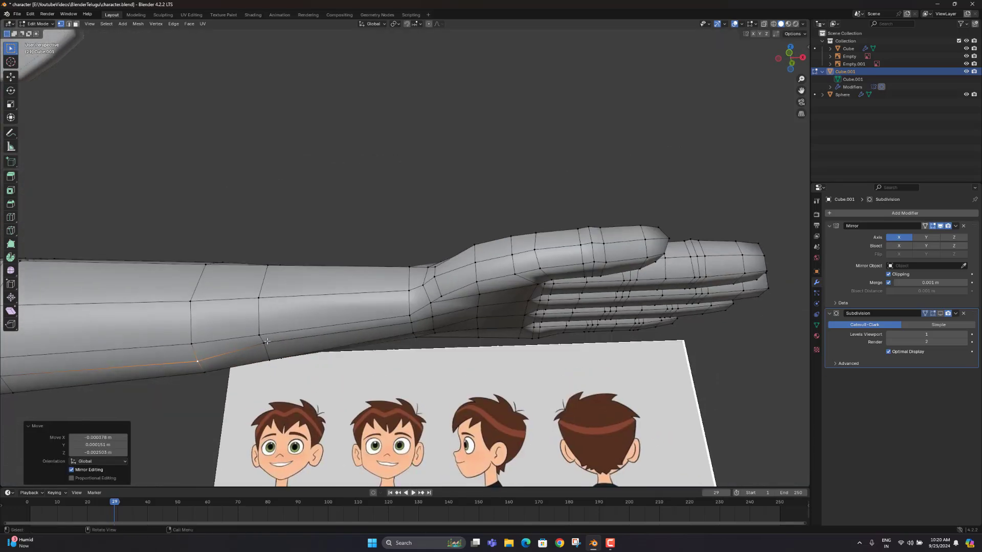
key(g)
click(269, 354)
scroll(286, 348, down, 3)
middle_drag(353, 289, 358, 319)
key(Tab)
scroll(382, 320, down, 4)
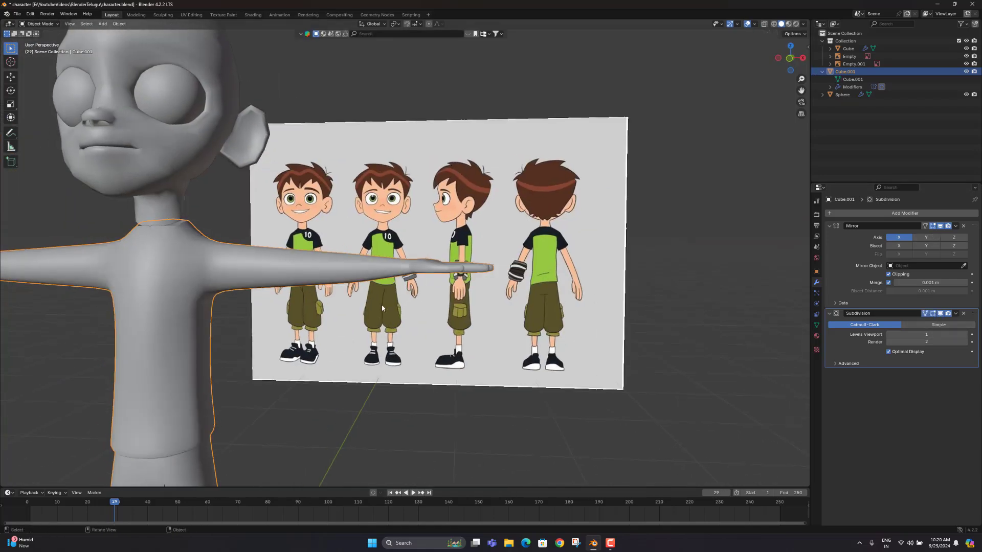
Turn on the wireframe overlay in the viewport so the edges of the smoothed body mesh show in object mode
middle_drag(388, 286, 368, 286)
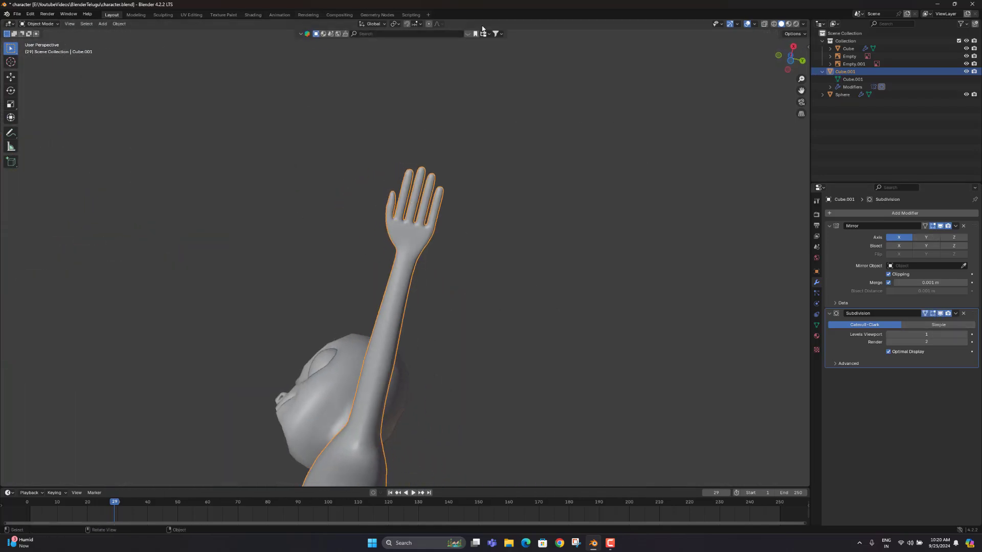
click(755, 23)
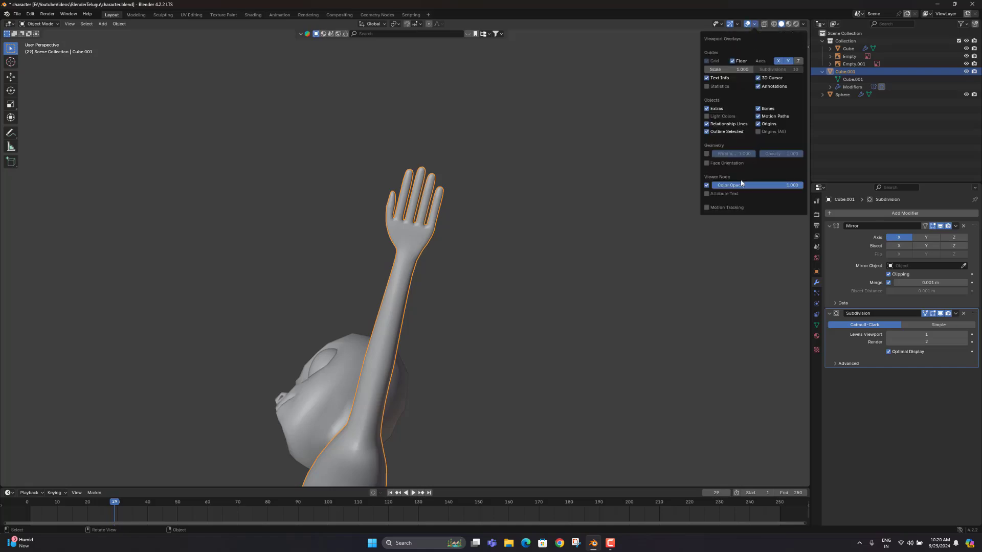
click(707, 153)
Examine the wireframe flow of the smoothed hand, wrist, forearm and shoulder from the palm, back, side and front
middle_drag(588, 256, 215, 323)
scroll(472, 254, up, 3)
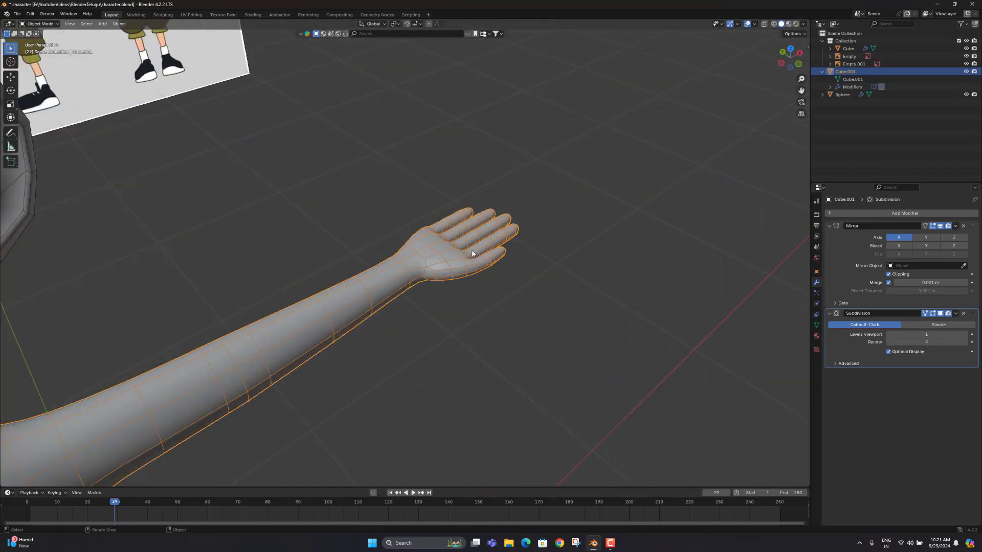
middle_drag(472, 253, 428, 174)
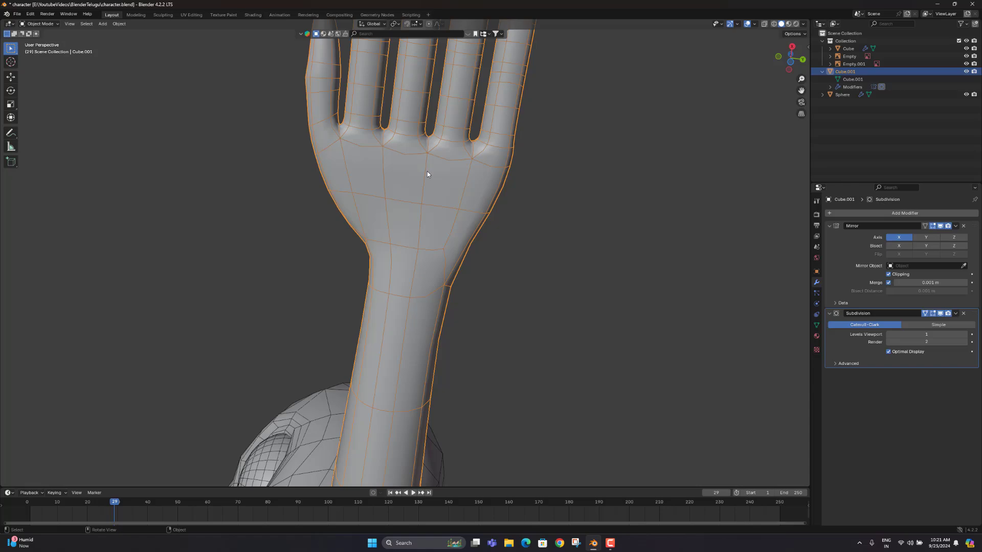
middle_drag(427, 174, 446, 318)
scroll(446, 318, down, 5)
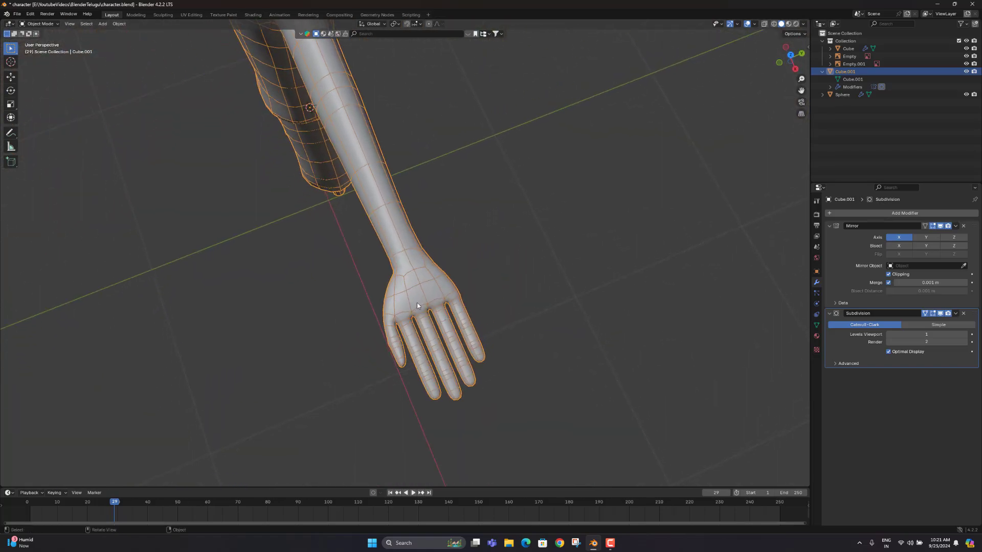
scroll(400, 286, down, 5)
middle_drag(400, 286, 428, 314)
scroll(394, 243, up, 8)
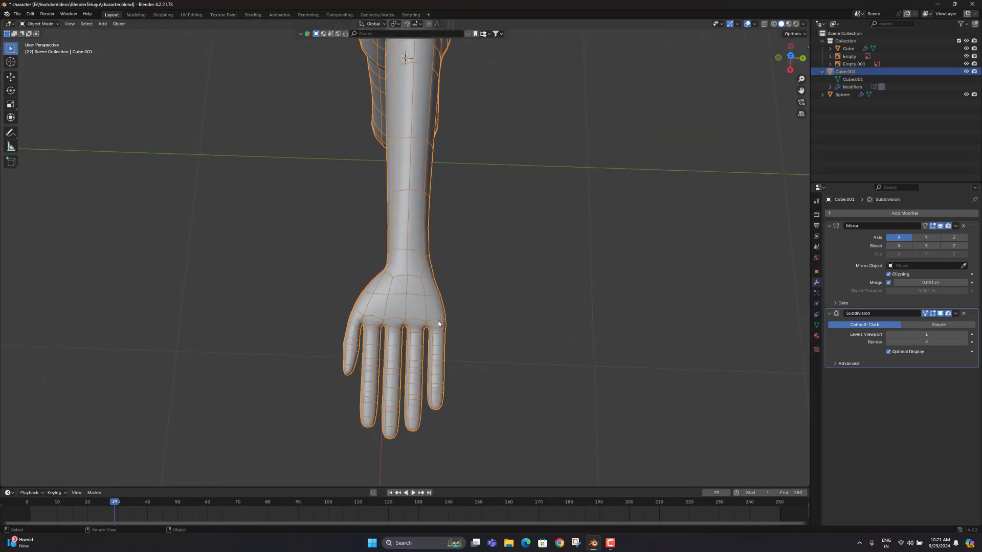
middle_drag(438, 323, 318, 251)
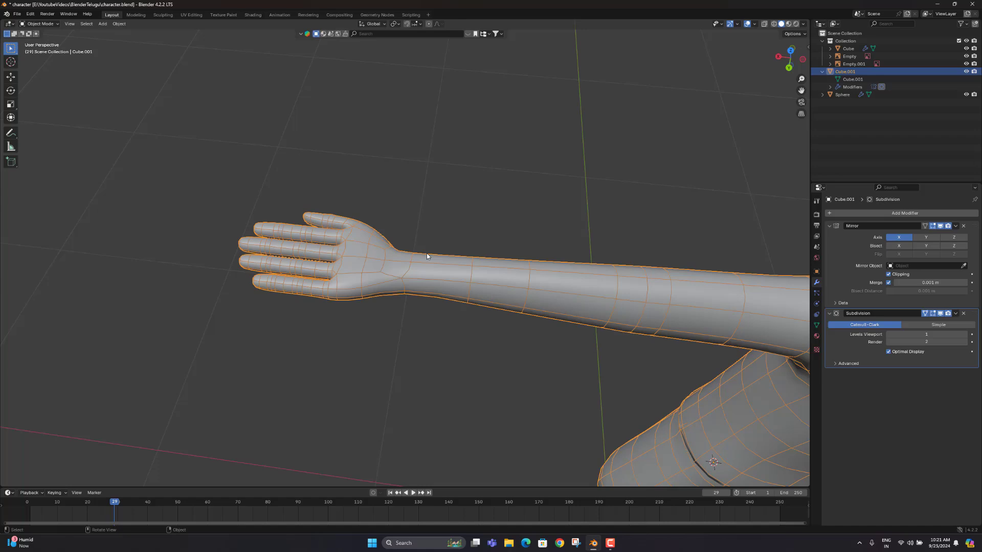
scroll(426, 256, down, 6)
middle_drag(427, 261, 480, 370)
scroll(480, 370, up, 6)
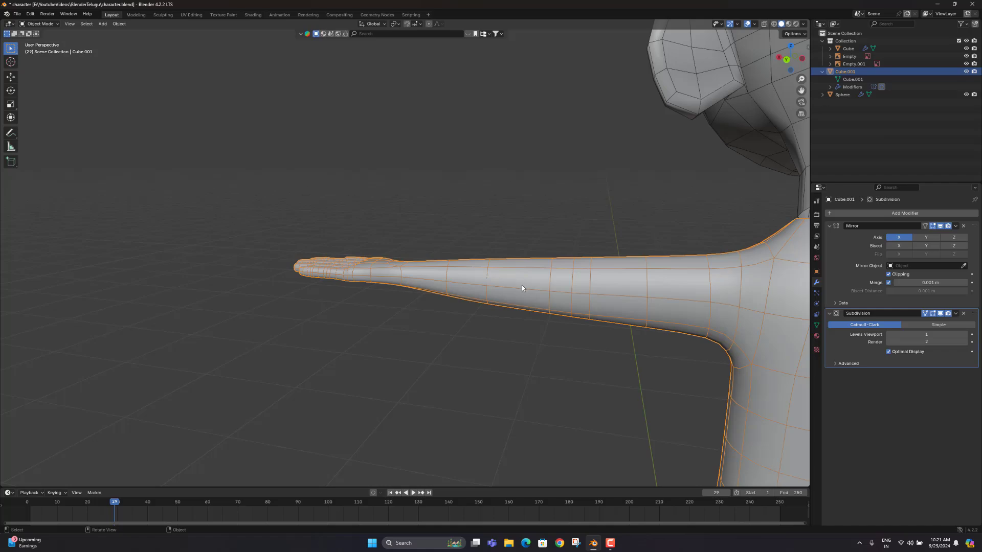
scroll(522, 286, down, 4)
middle_drag(521, 285, 420, 285)
scroll(463, 376, up, 4)
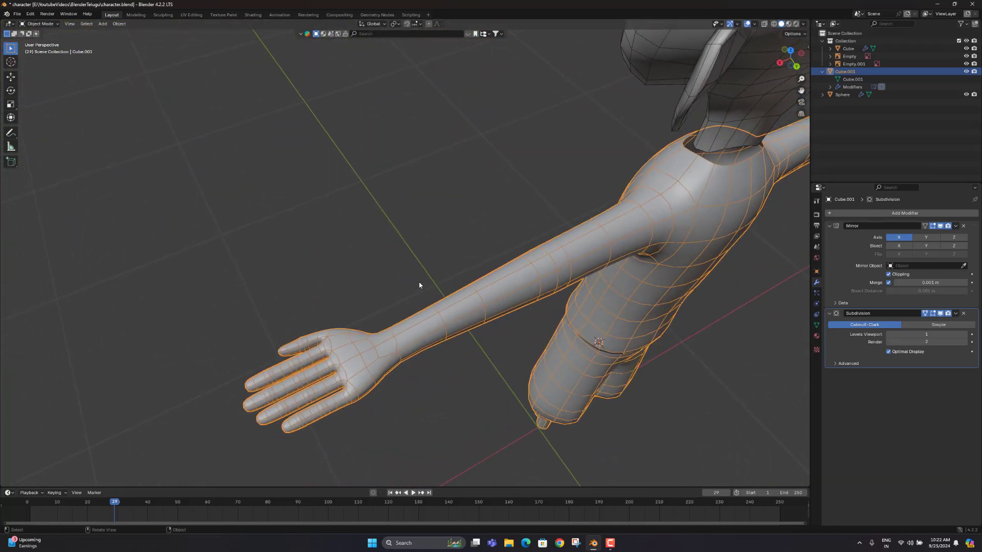